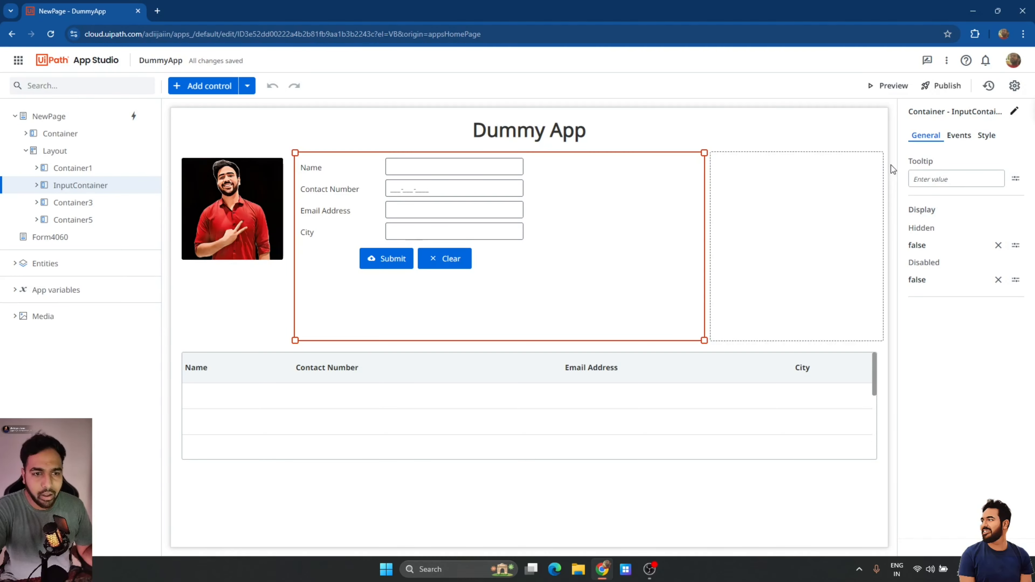
Launch a preview of the Dummy App in its own tab.
{"action": "left_click", "coordinate": [873, 86]}
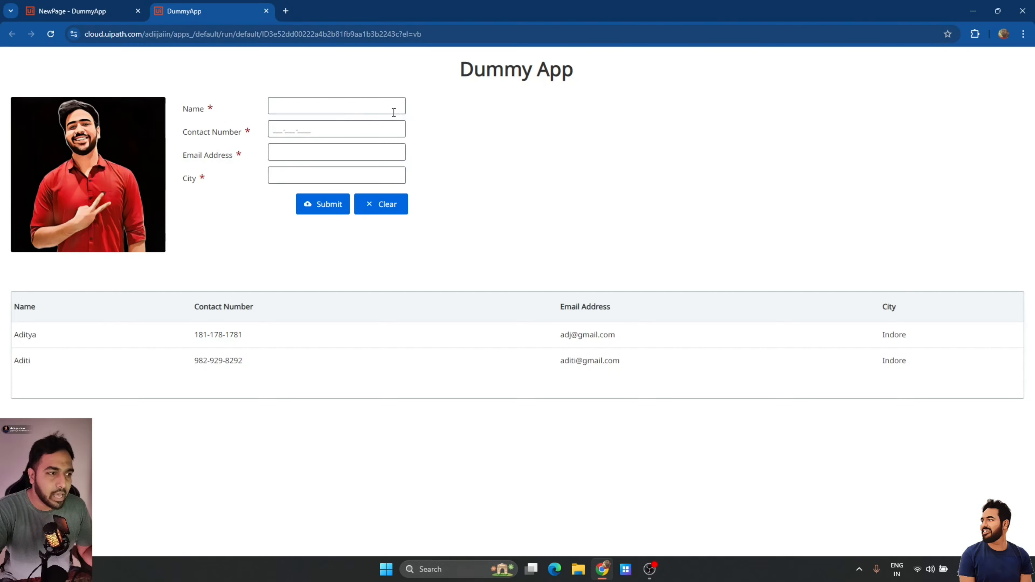
Submit a new user in the preview form with name, contact number, e-mail and city Indore.
{"action": "left_click", "coordinate": [337, 111]}
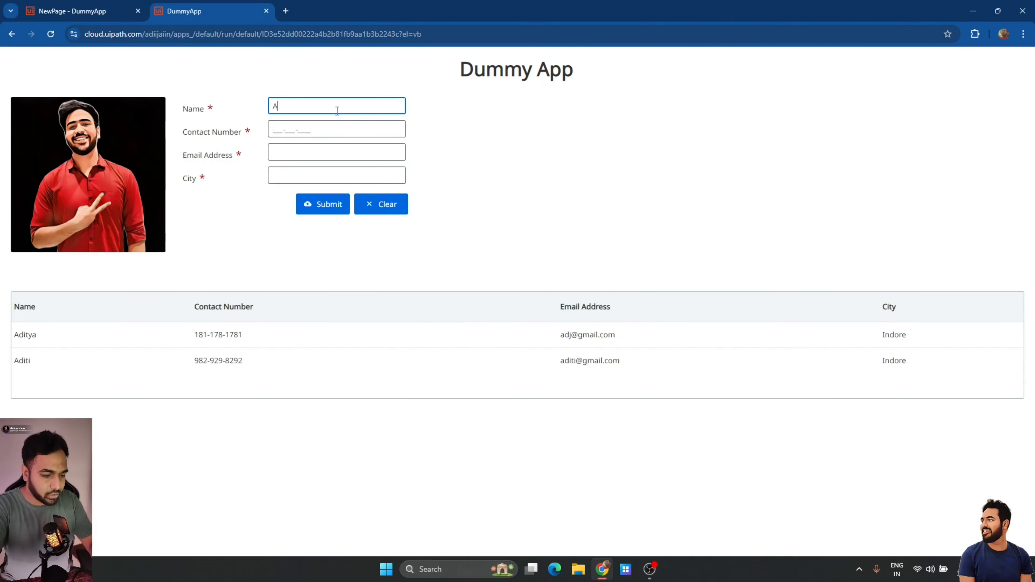
{"action": "type", "text": "Akshay"}
{"action": "key", "text": "Tab"}
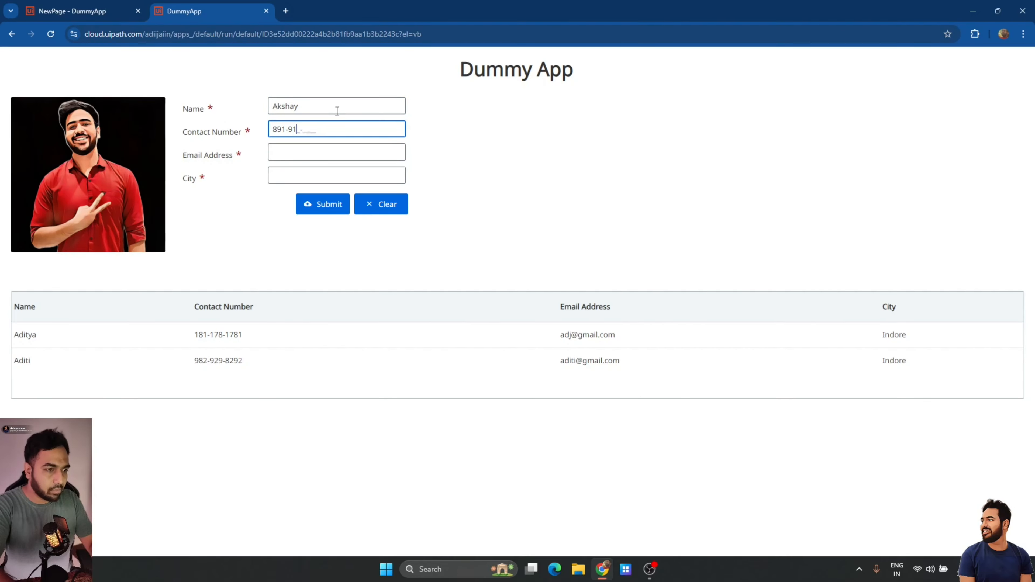
{"action": "key", "text": "Tab"}
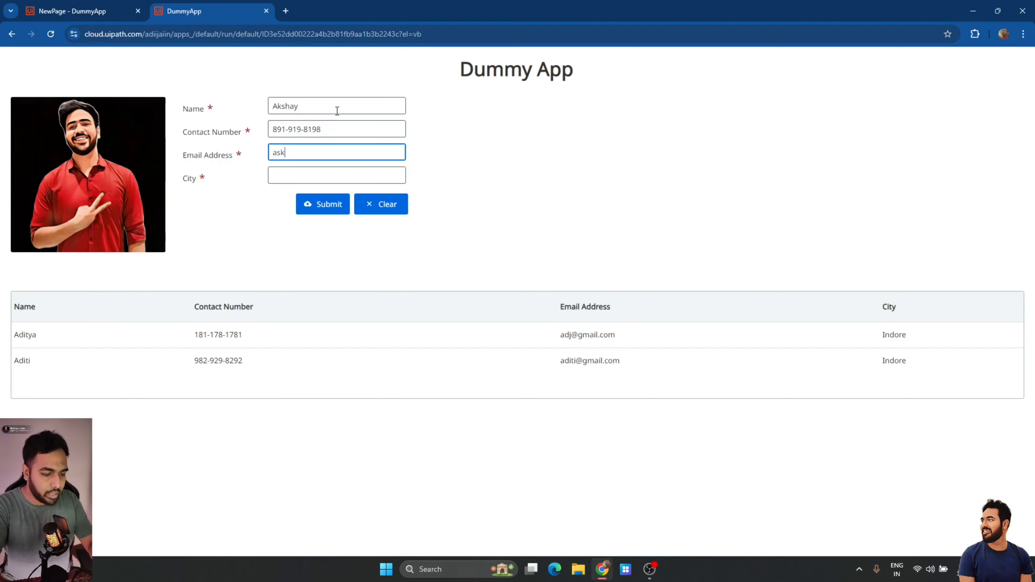
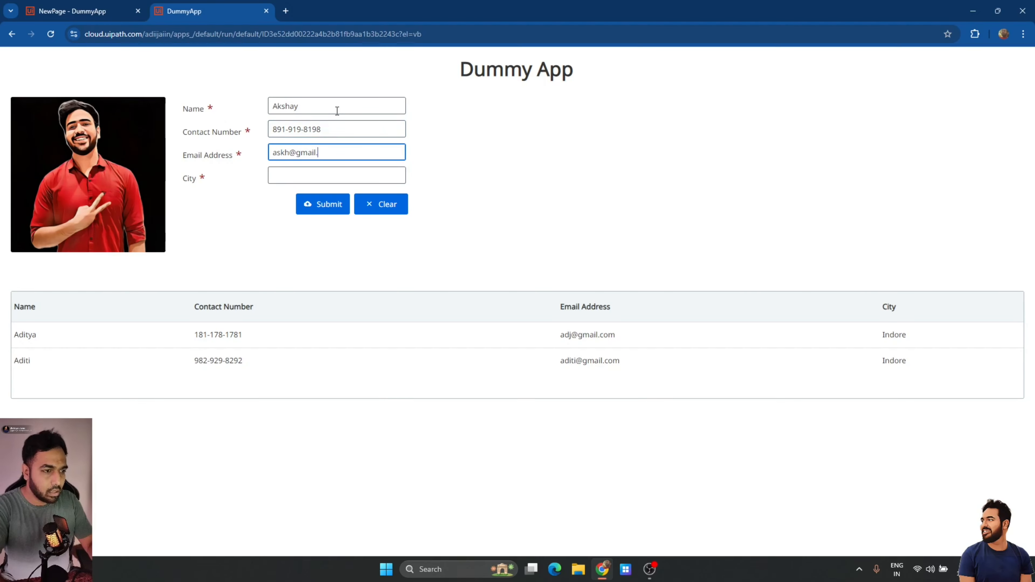
{"action": "key", "text": "Tab"}
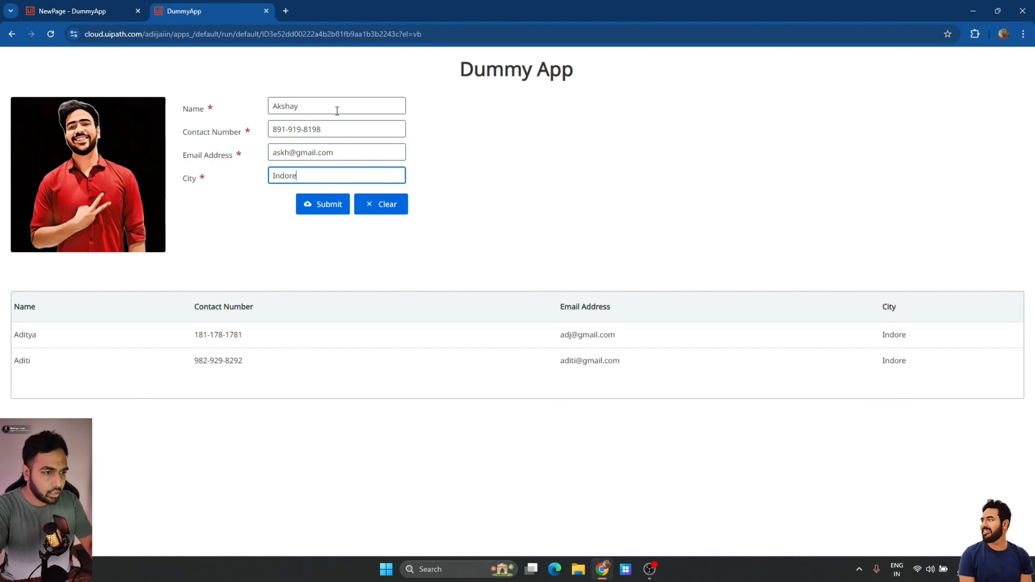
{"action": "left_click", "coordinate": [327, 208]}
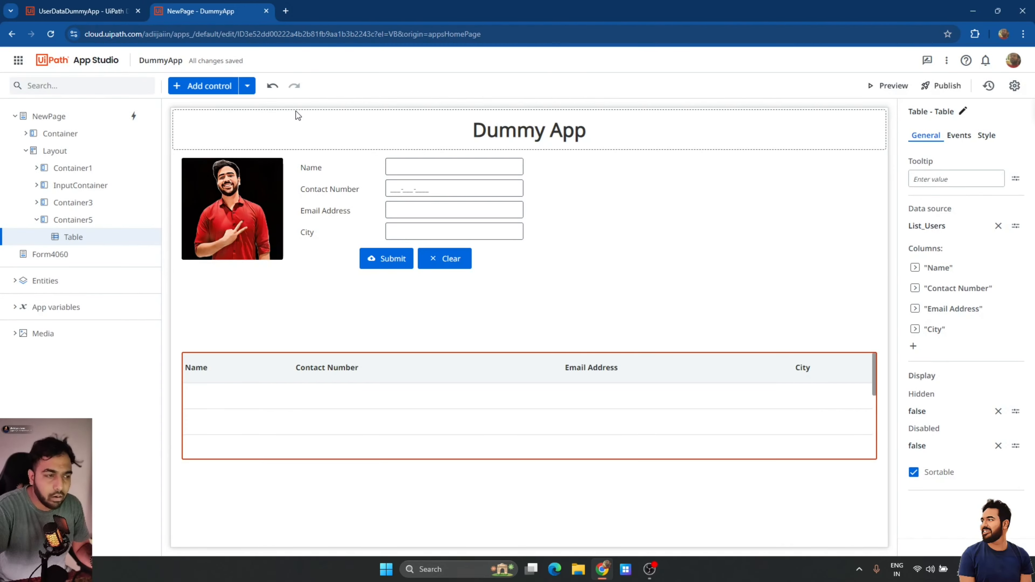
{"action": "left_click", "coordinate": [82, 11]}
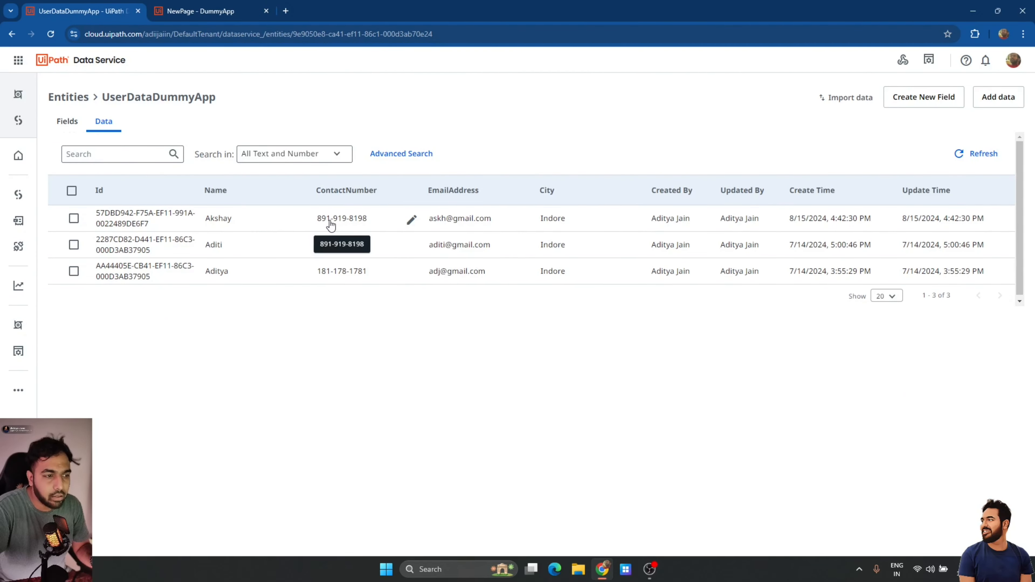
{"action": "left_click", "coordinate": [190, 11]}
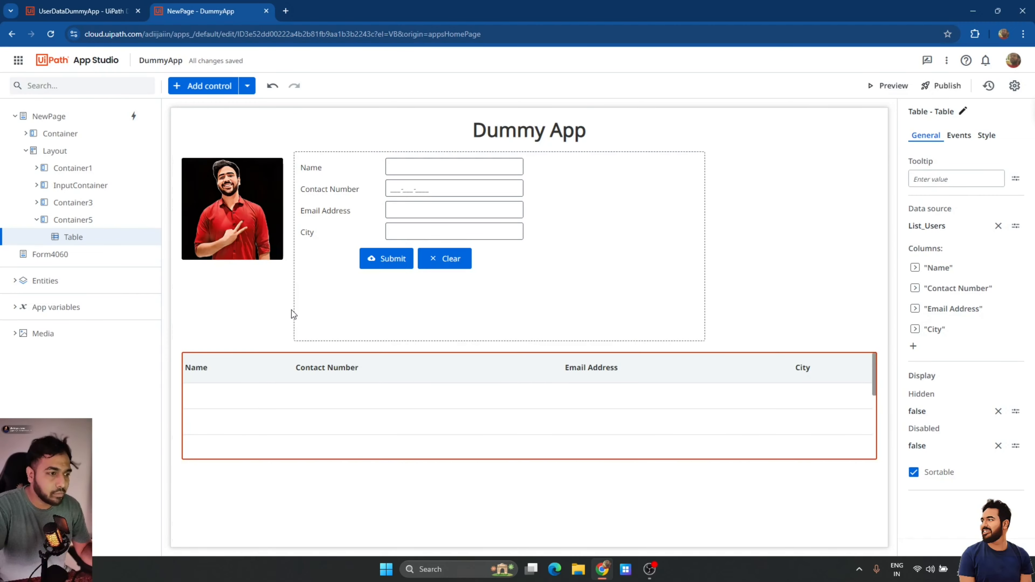
Add an Edit Grid to the page above the existing user table.
{"action": "left_click", "coordinate": [202, 87]}
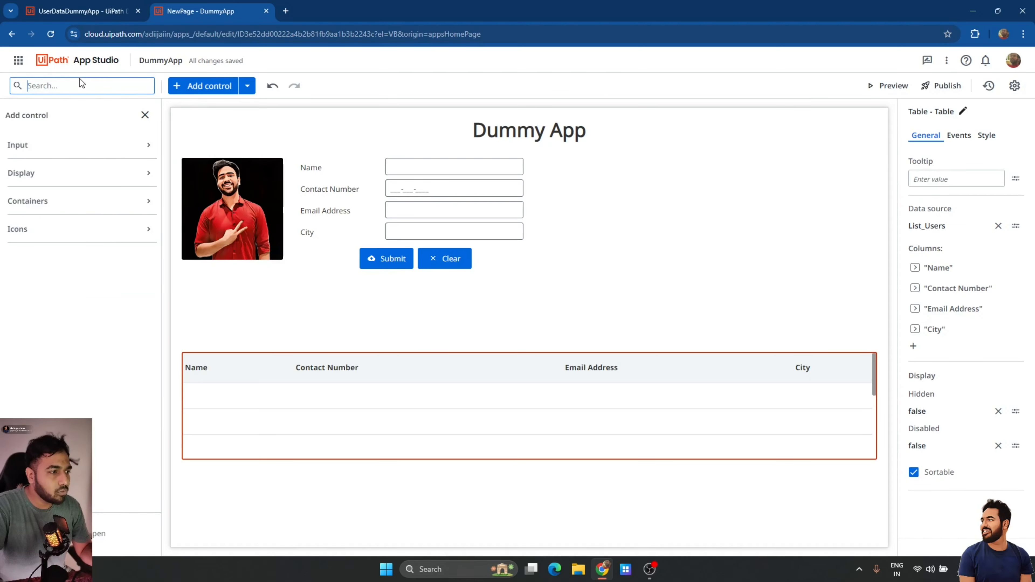
{"action": "type", "text": "edit"}
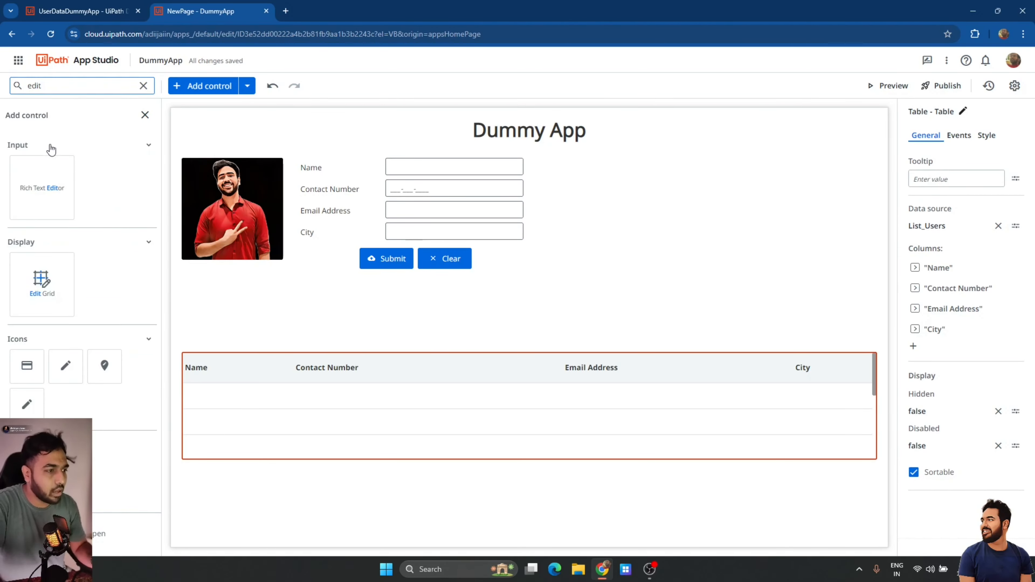
{"action": "left_click_drag", "start_coordinate": [45, 282], "coordinate": [205, 353]}
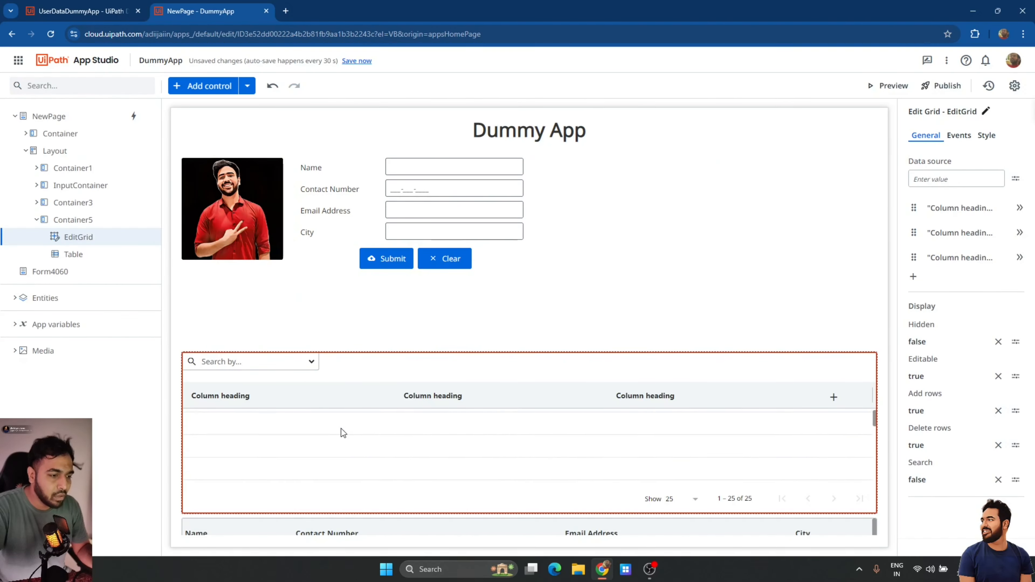
Set the old List_Users table's Hidden property to true.
{"action": "left_click", "coordinate": [309, 535]}
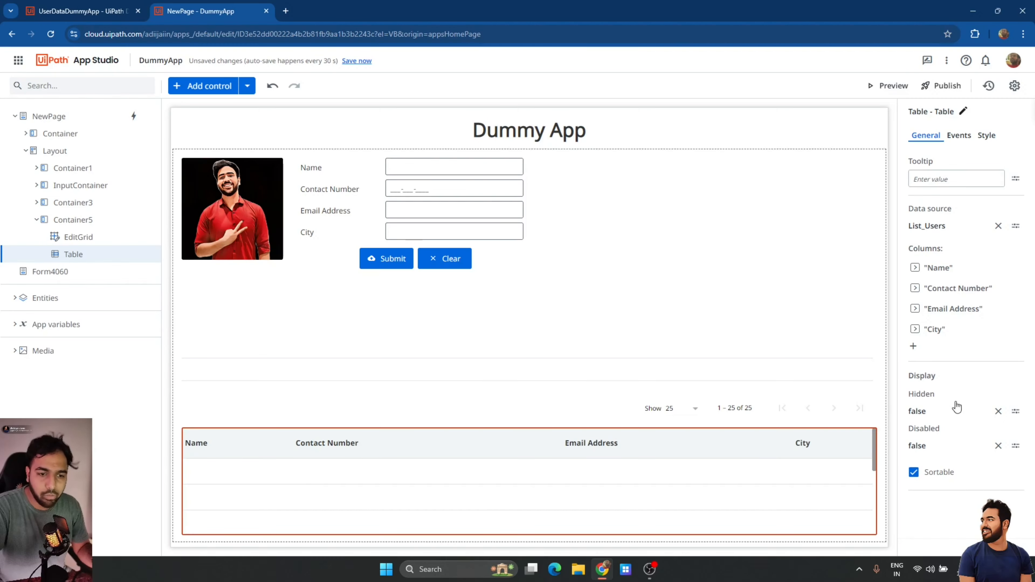
{"action": "left_click", "coordinate": [997, 411]}
{"action": "type", "text": "tru"}
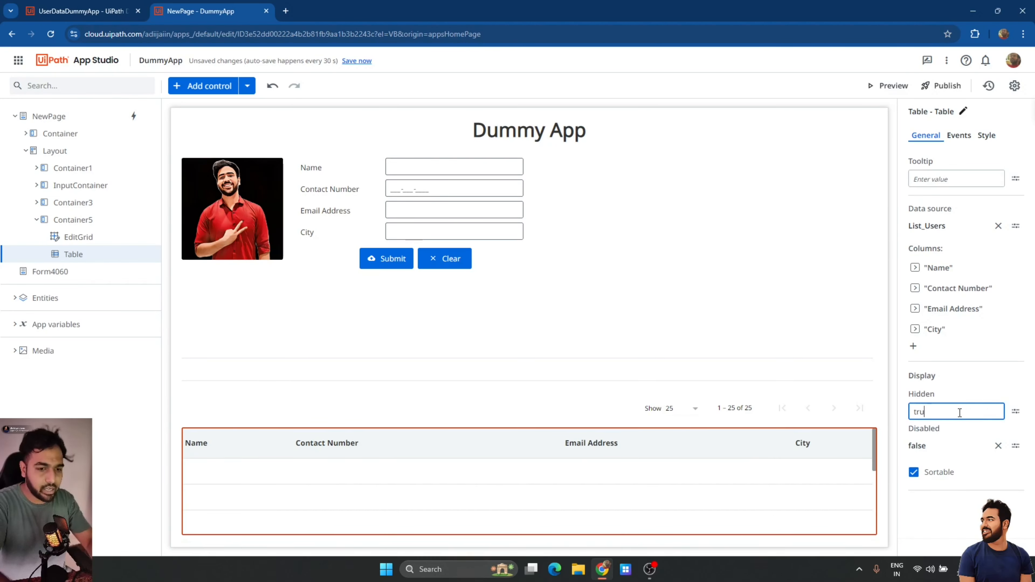
{"action": "type", "text": "e"}
{"action": "left_click", "coordinate": [960, 502]}
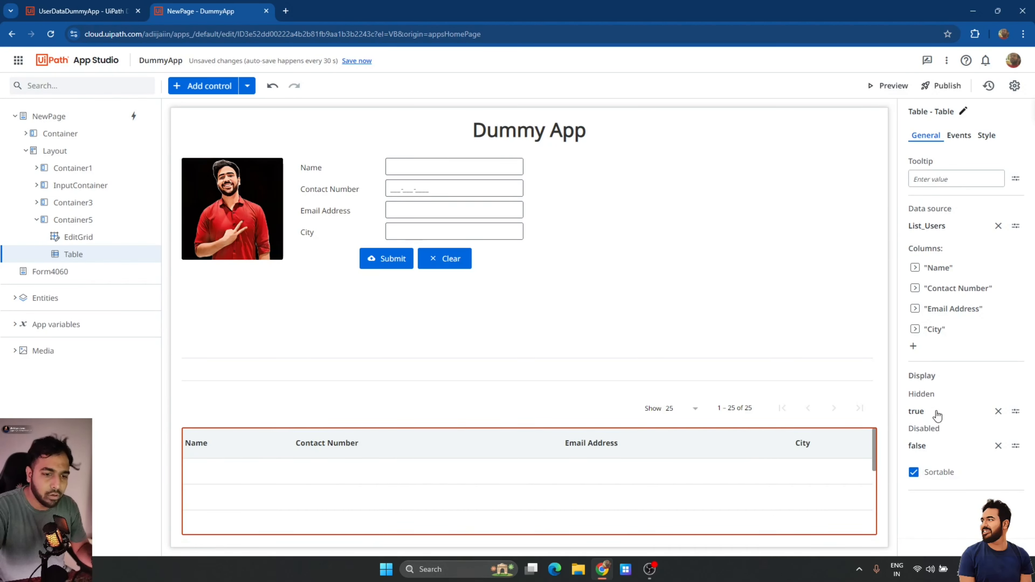
{"action": "left_click", "coordinate": [539, 405]}
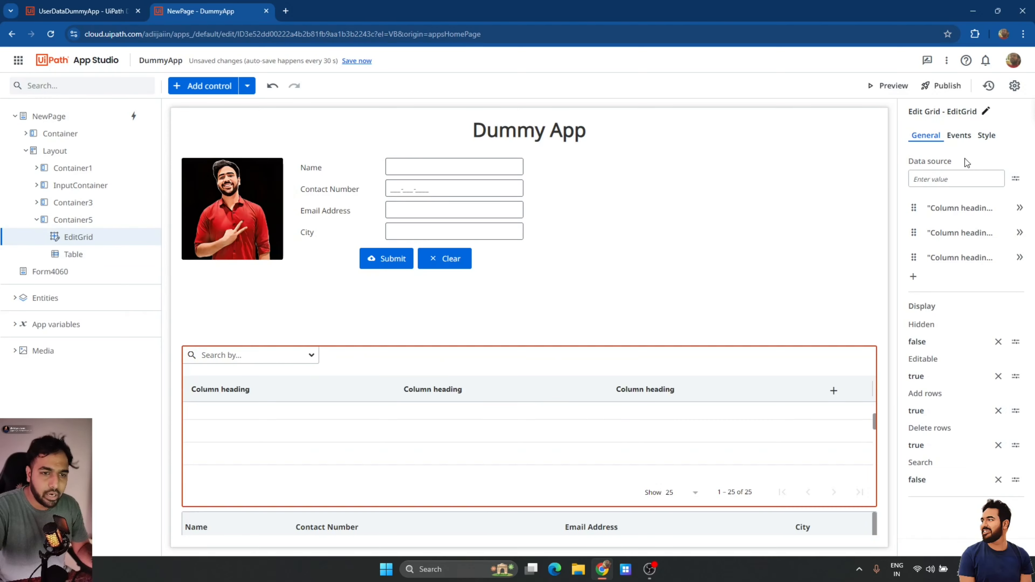
Bind the Edit Grid's data source to the UserDataDummyApp entity via the query builder.
{"action": "left_click", "coordinate": [1016, 179]}
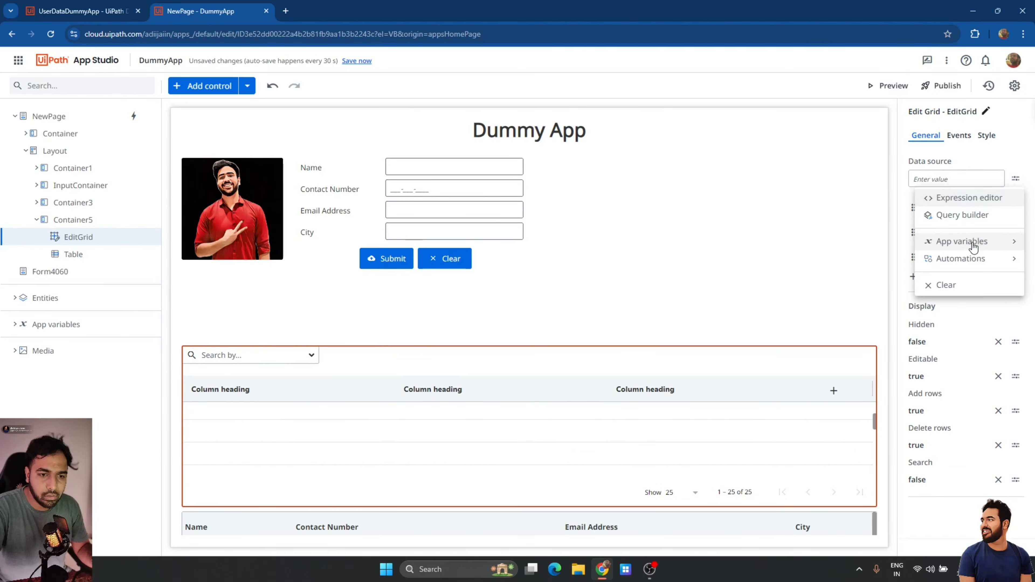
{"action": "left_click", "coordinate": [968, 216]}
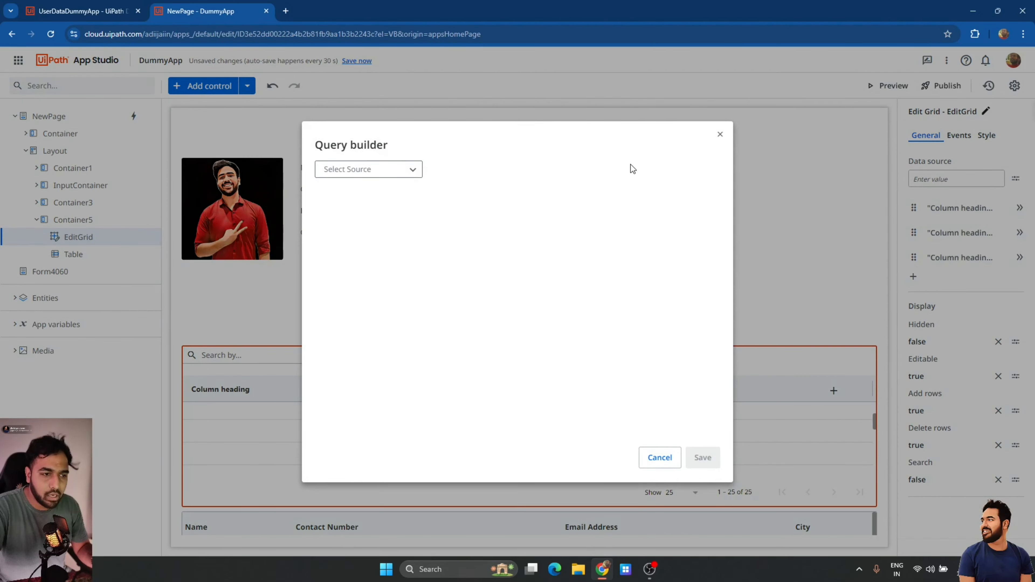
{"action": "left_click", "coordinate": [396, 168]}
{"action": "left_click", "coordinate": [381, 189]}
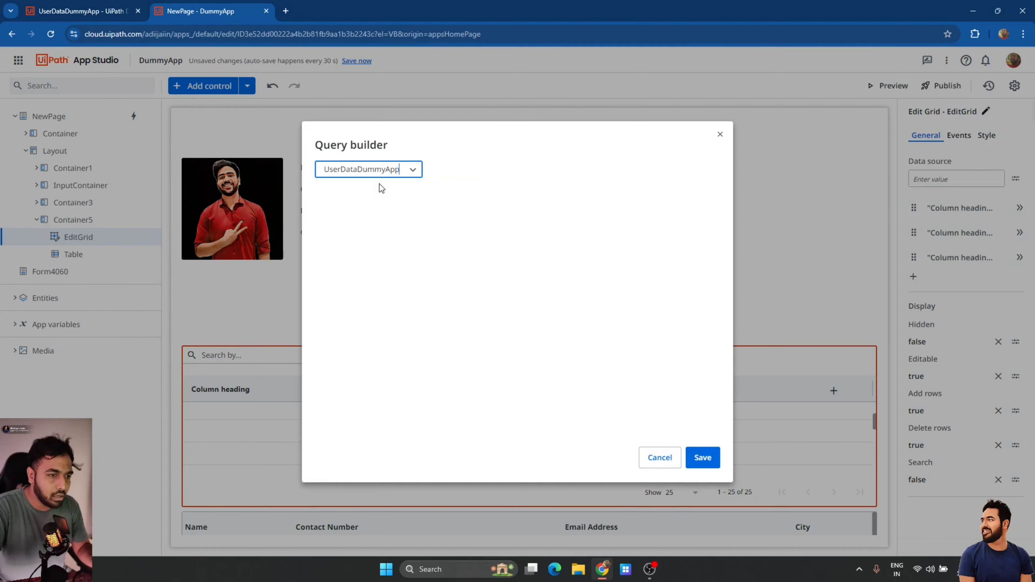
{"action": "left_click", "coordinate": [710, 455]}
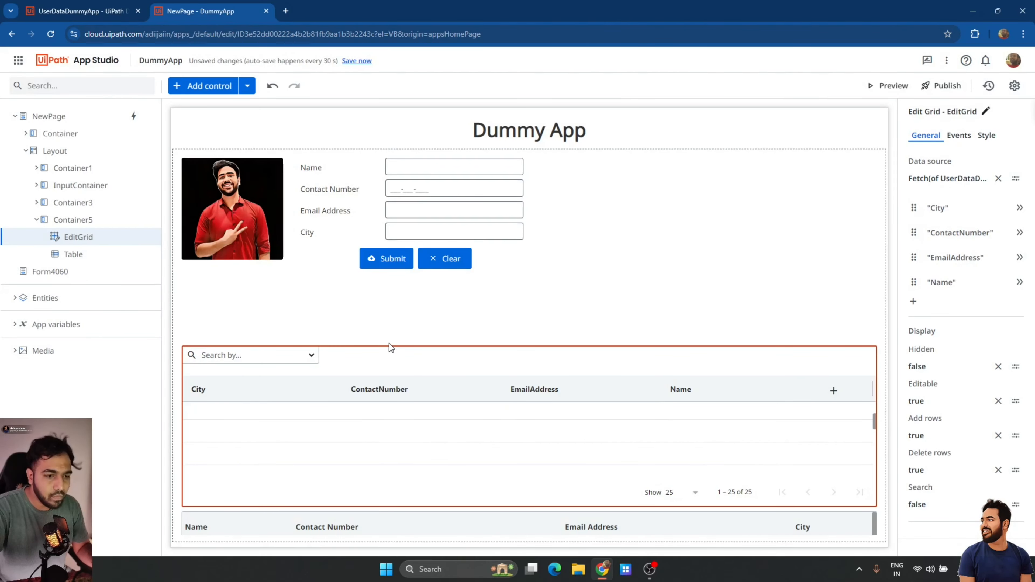
Order grid columns Name, ContactNumber, EmailAddress, City, set Search to true, and save.
{"action": "left_click_drag", "start_coordinate": [918, 215], "coordinate": [917, 296]}
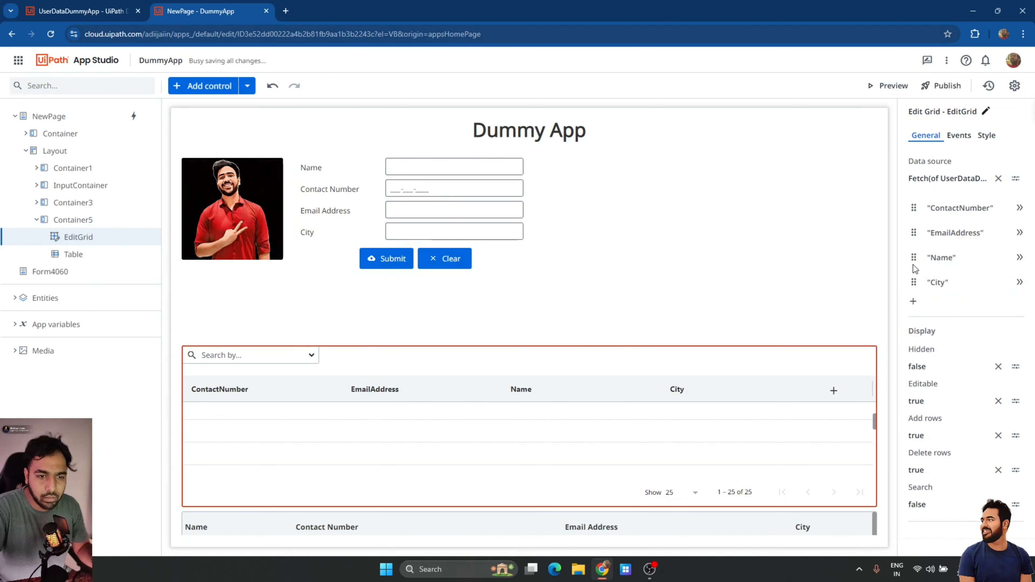
{"action": "left_click_drag", "start_coordinate": [914, 257], "coordinate": [913, 207]}
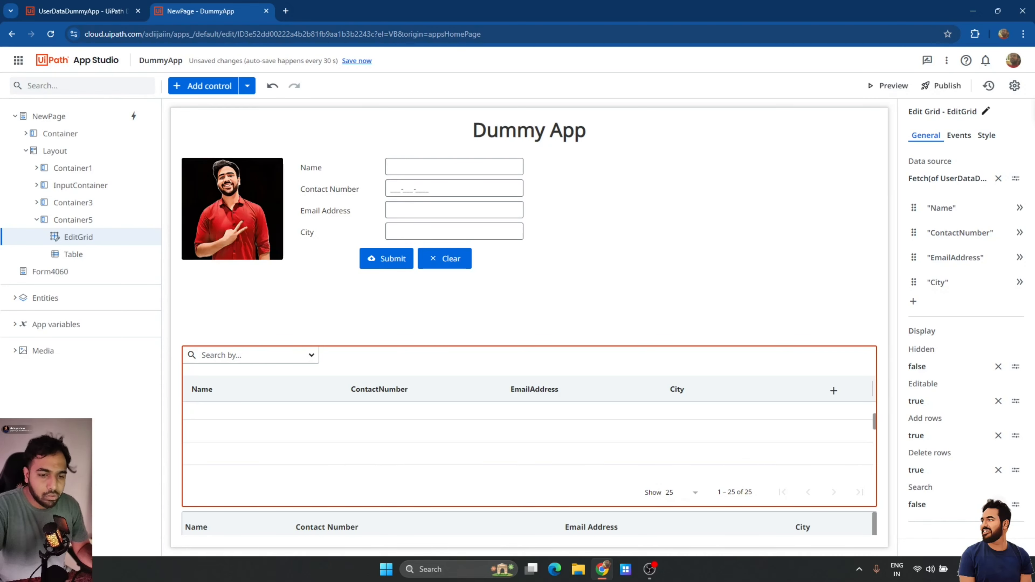
{"action": "left_click", "coordinate": [933, 509]}
{"action": "type", "text": "true"}
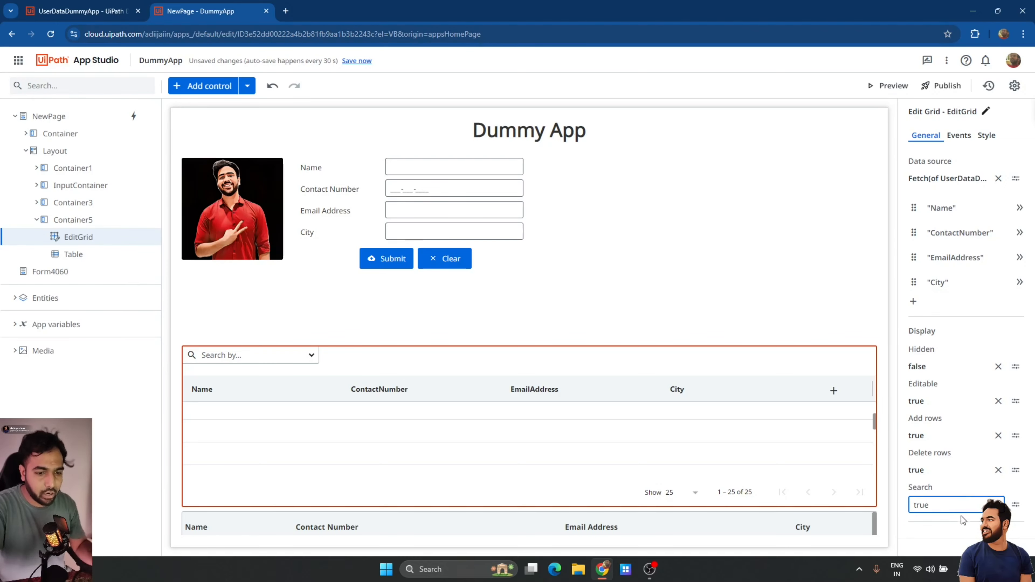
{"action": "left_click", "coordinate": [946, 549]}
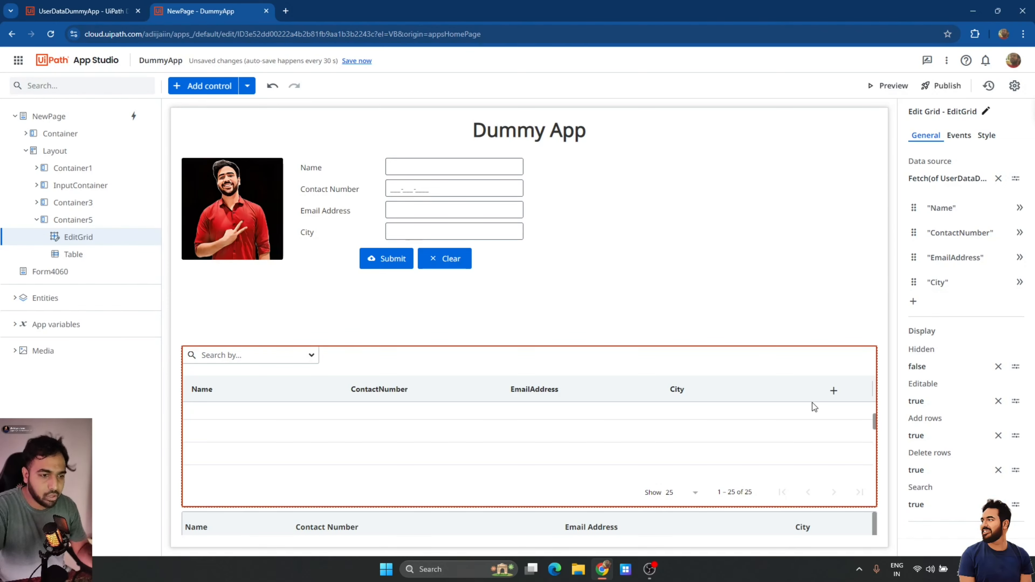
{"action": "left_click", "coordinate": [358, 61]}
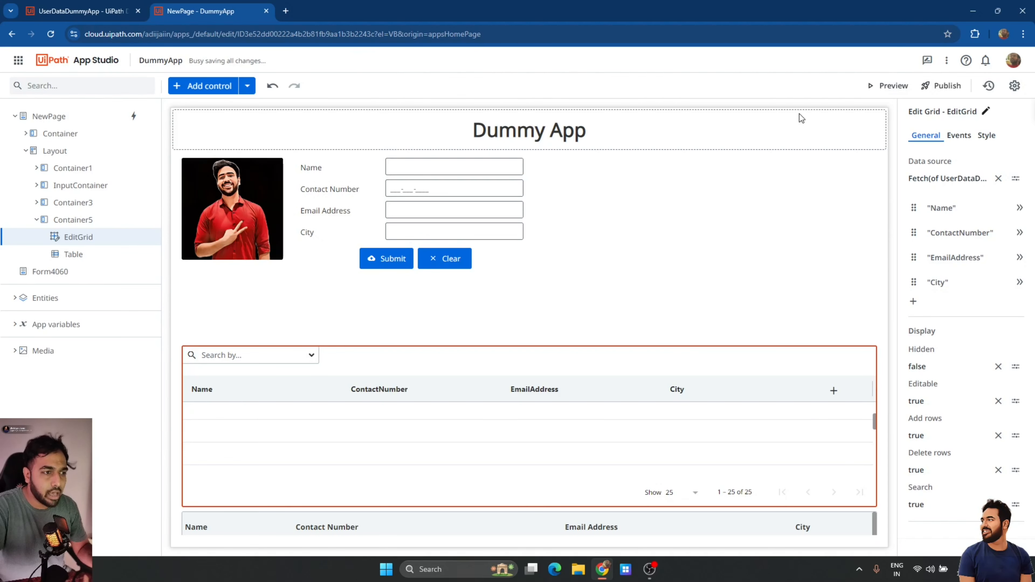
Preview the updated app, test searching the grid by name, then clear the search.
{"action": "left_click", "coordinate": [869, 91]}
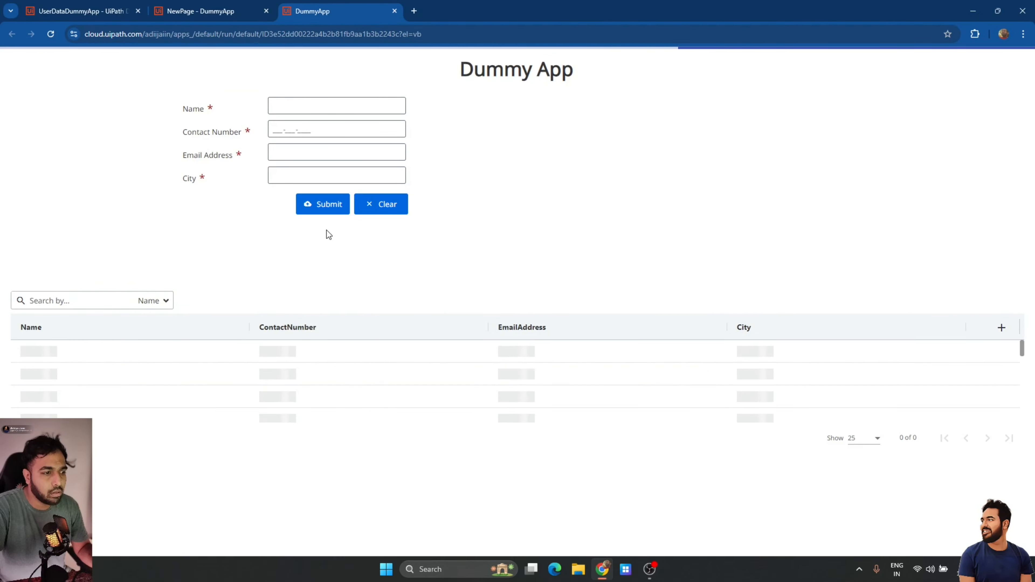
{"action": "left_click", "coordinate": [64, 302]}
{"action": "type", "text": "Aditya"}
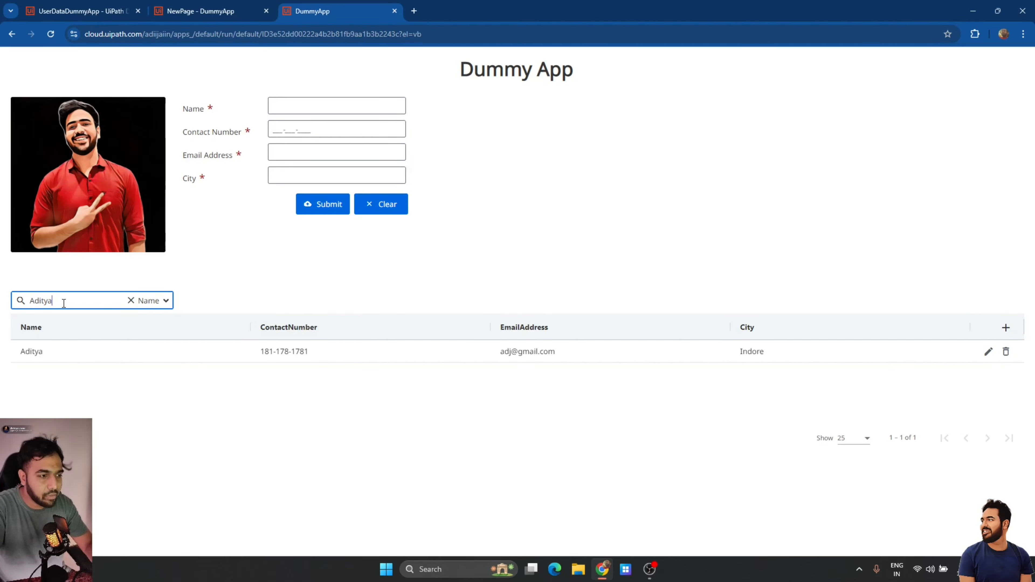
{"action": "key", "text": "ctrl+a"}
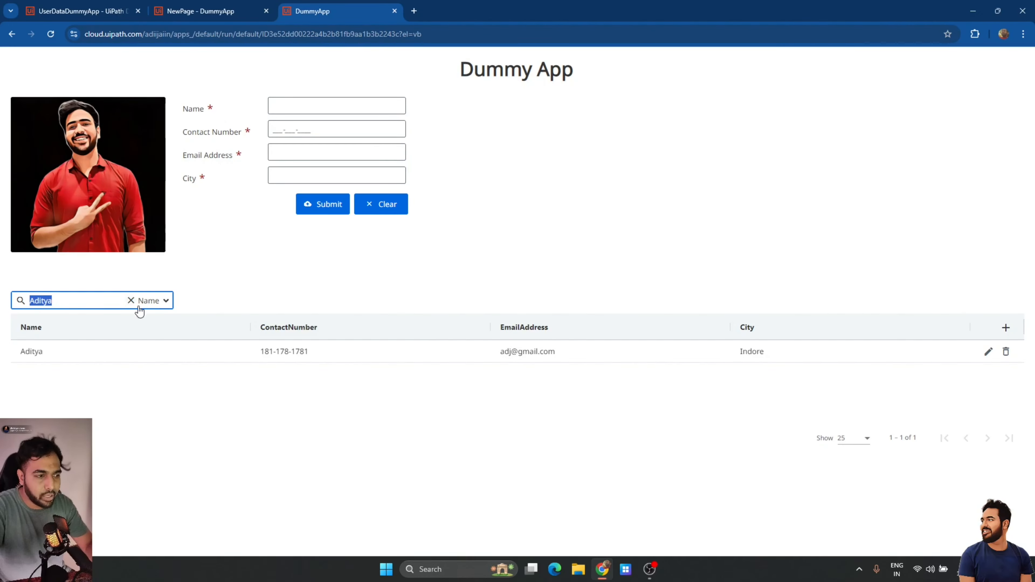
{"action": "key", "text": "BackSpace"}
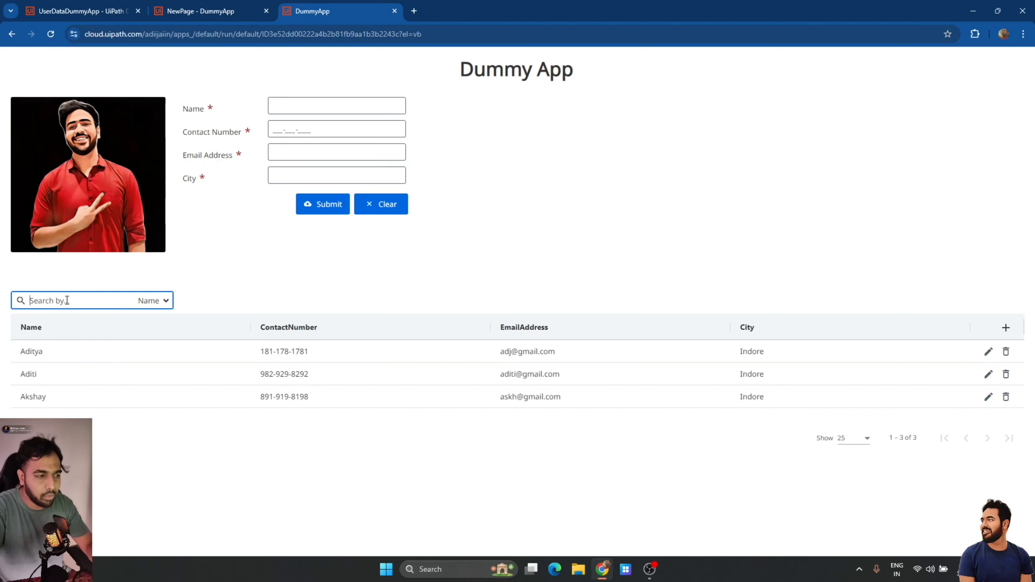
Search the grid by ContactNumber for 891, clear it, and close the preview tab.
{"action": "left_click", "coordinate": [156, 301]}
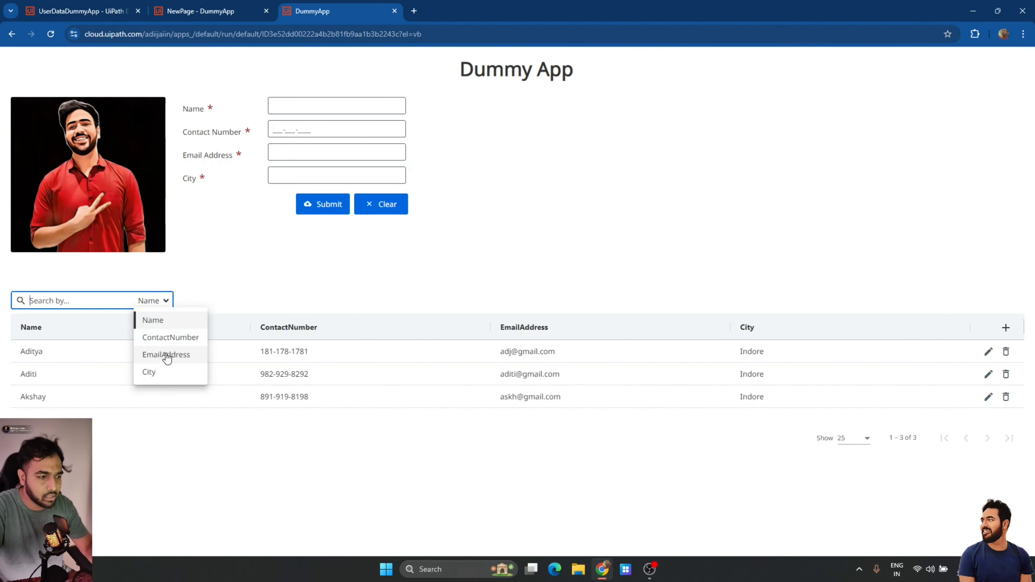
{"action": "left_click", "coordinate": [167, 345]}
{"action": "left_click", "coordinate": [103, 300]}
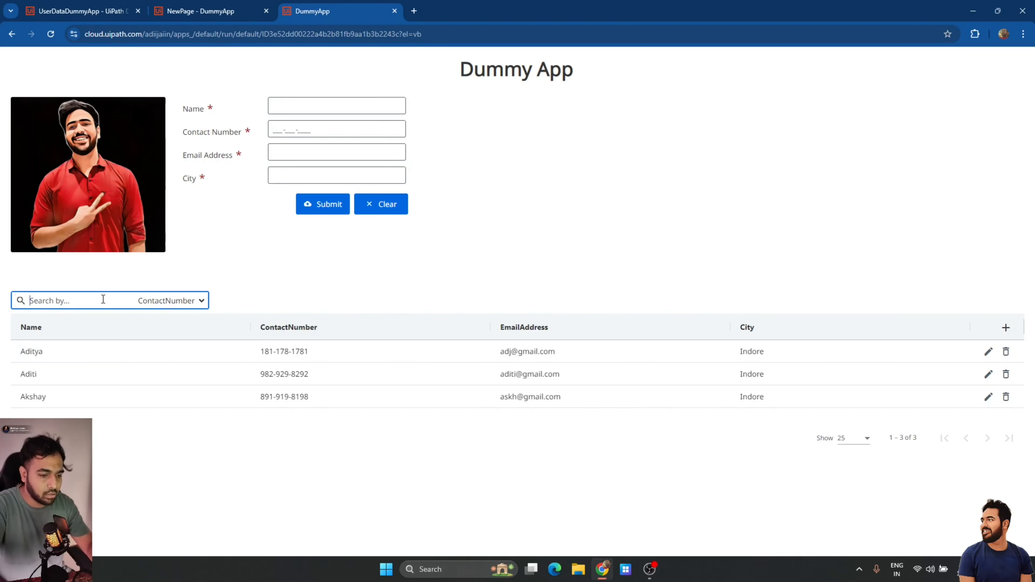
{"action": "type", "text": "891"}
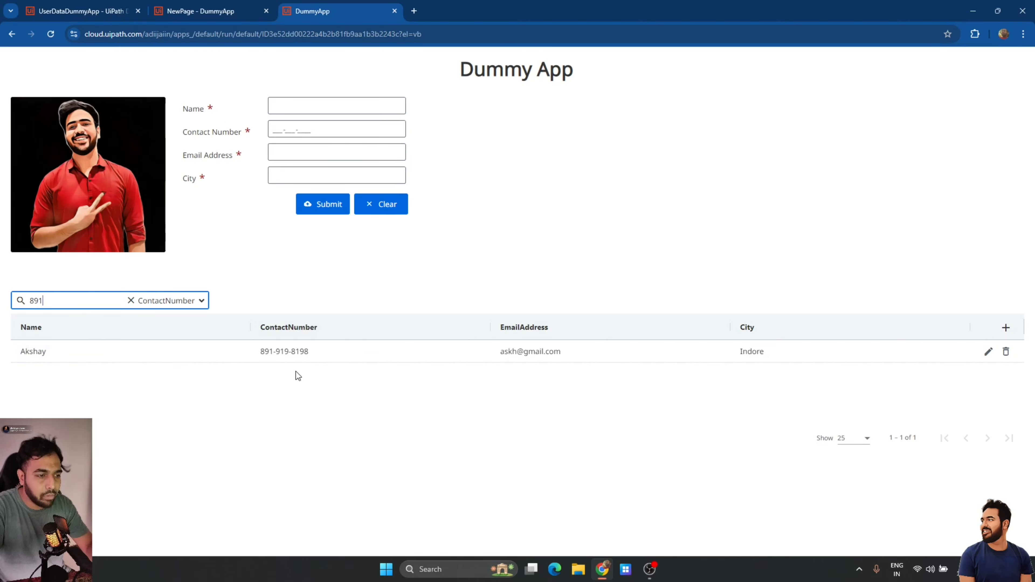
{"action": "left_click", "coordinate": [137, 301]}
{"action": "left_click", "coordinate": [135, 302]}
{"action": "left_click", "coordinate": [131, 301]}
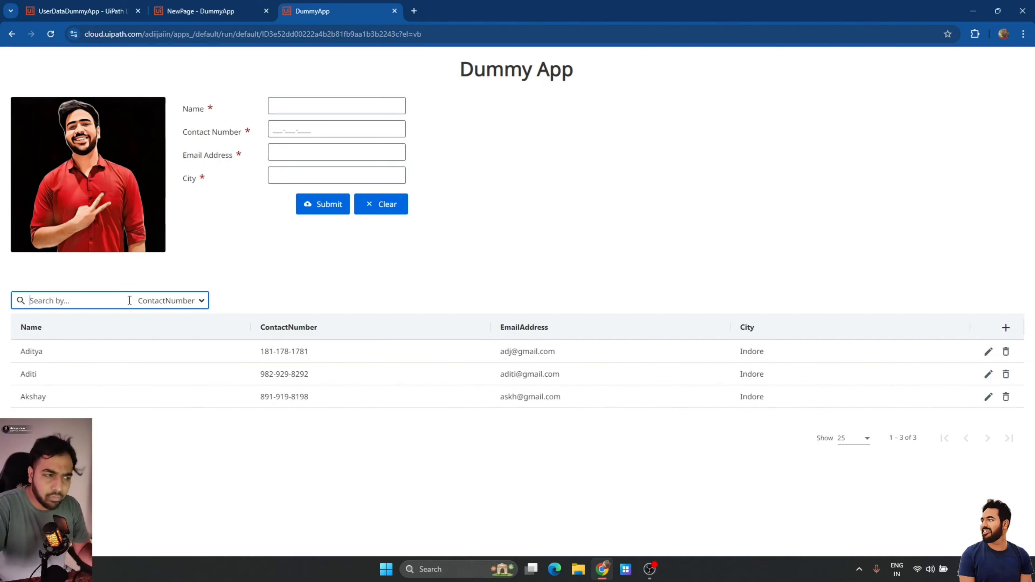
{"action": "left_click", "coordinate": [400, 436]}
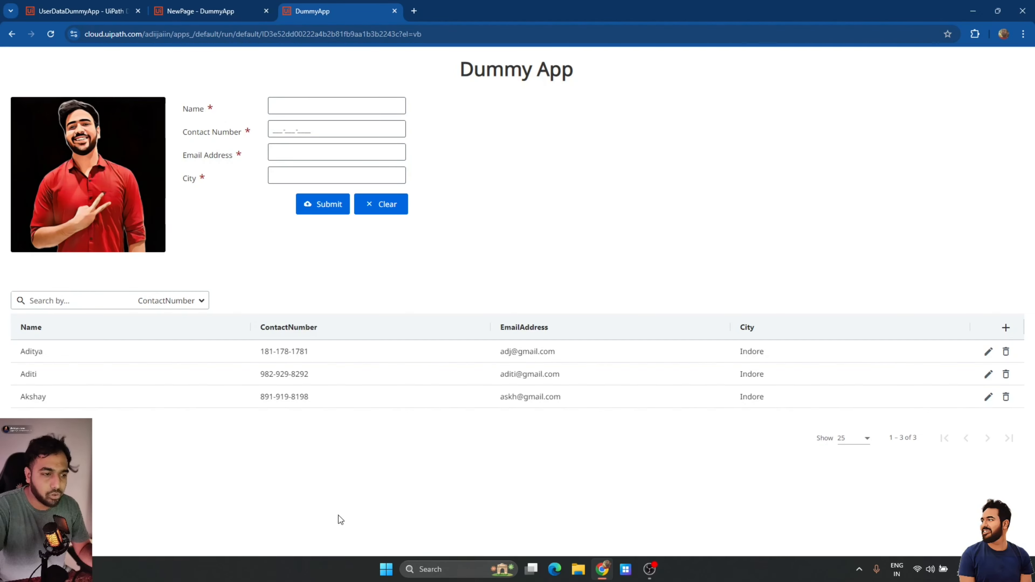
{"action": "left_click", "coordinate": [286, 107]}
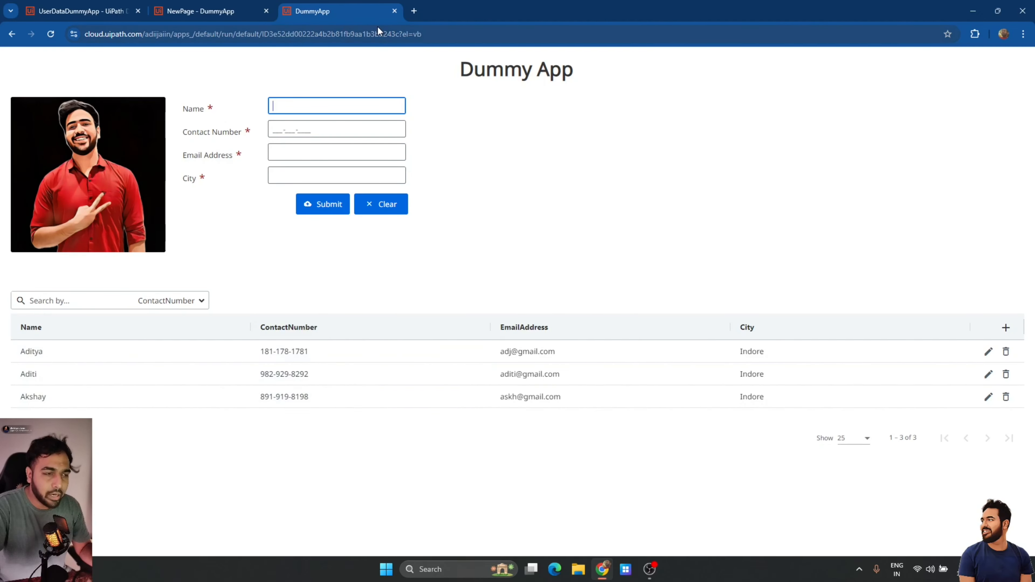
{"action": "left_click", "coordinate": [394, 11]}
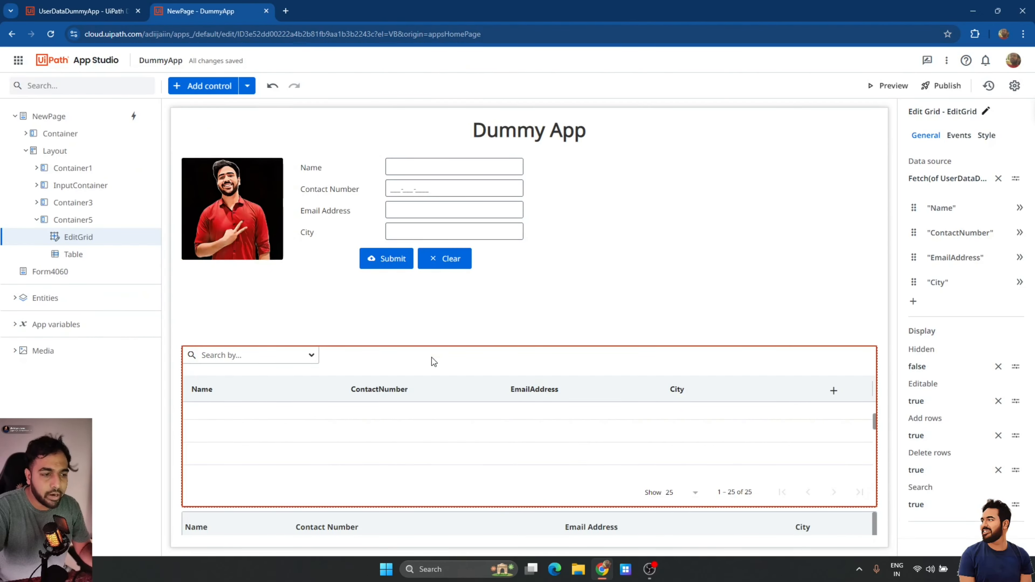
Create a Row added rule with a Create Entity Record step targeting UserDataDummyApp.
{"action": "left_click", "coordinate": [959, 137]}
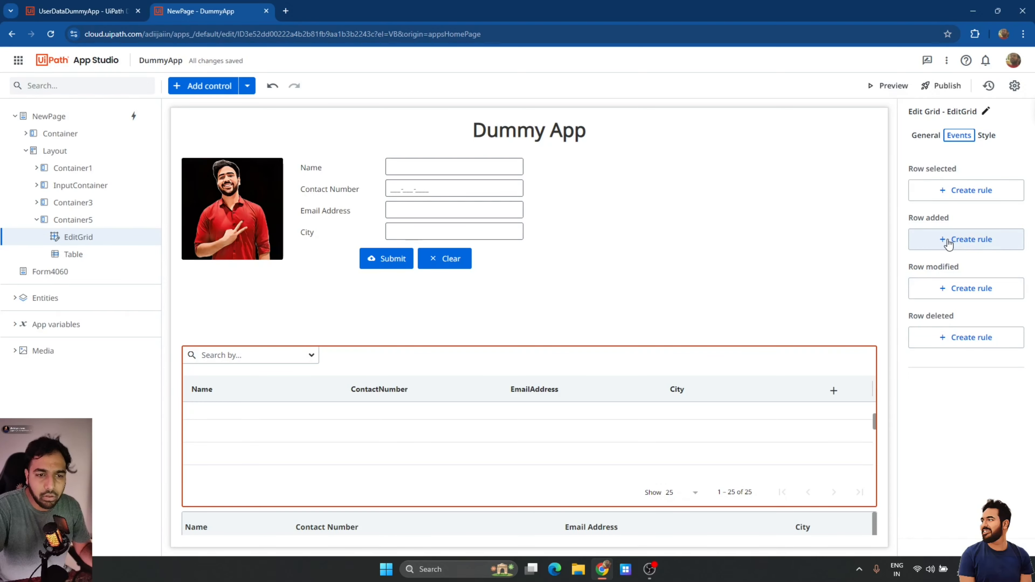
{"action": "left_click", "coordinate": [969, 247]}
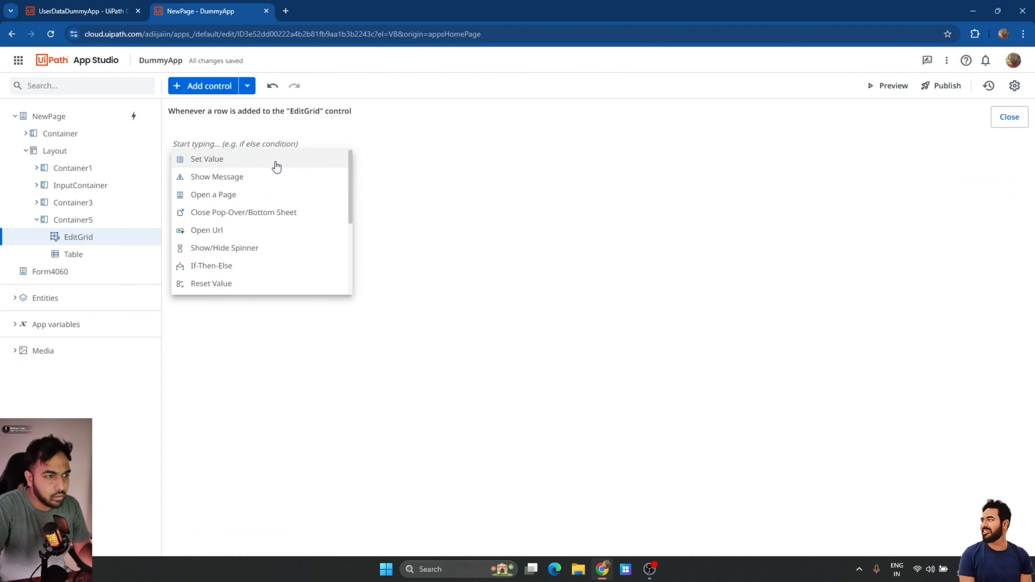
{"action": "type", "text": "crea"}
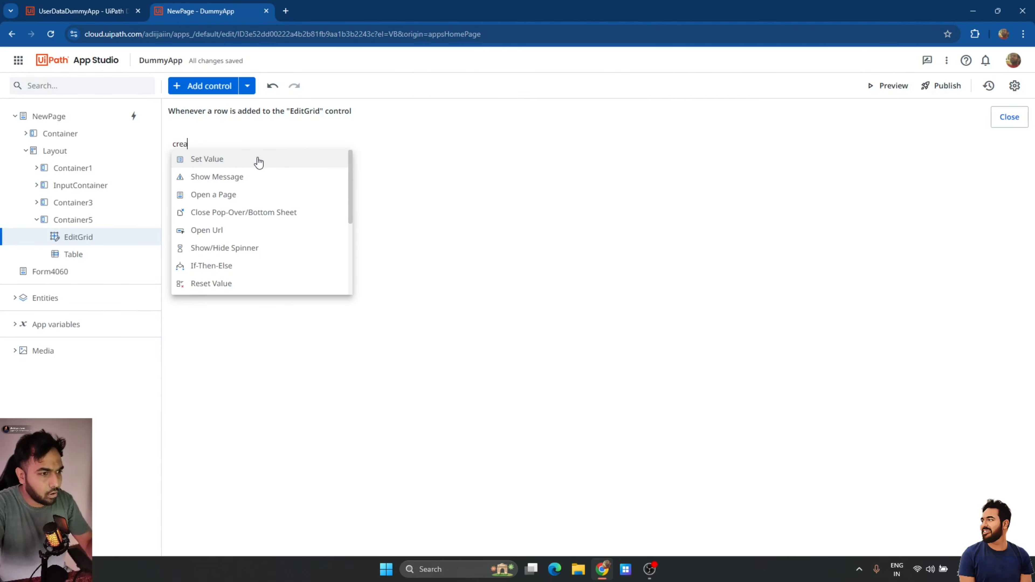
{"action": "left_click", "coordinate": [235, 163]}
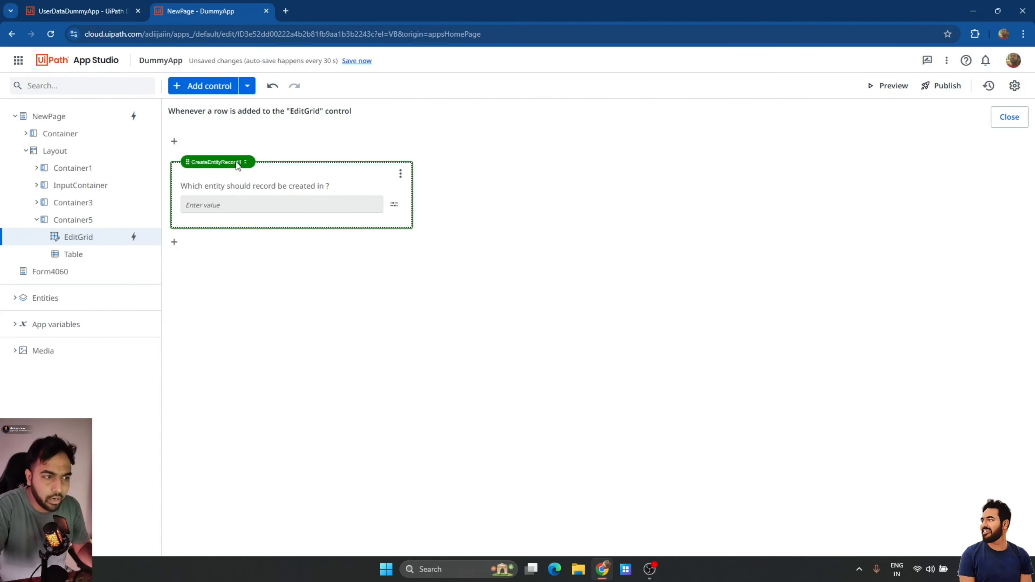
{"action": "left_click", "coordinate": [394, 206]}
{"action": "left_click", "coordinate": [413, 223]}
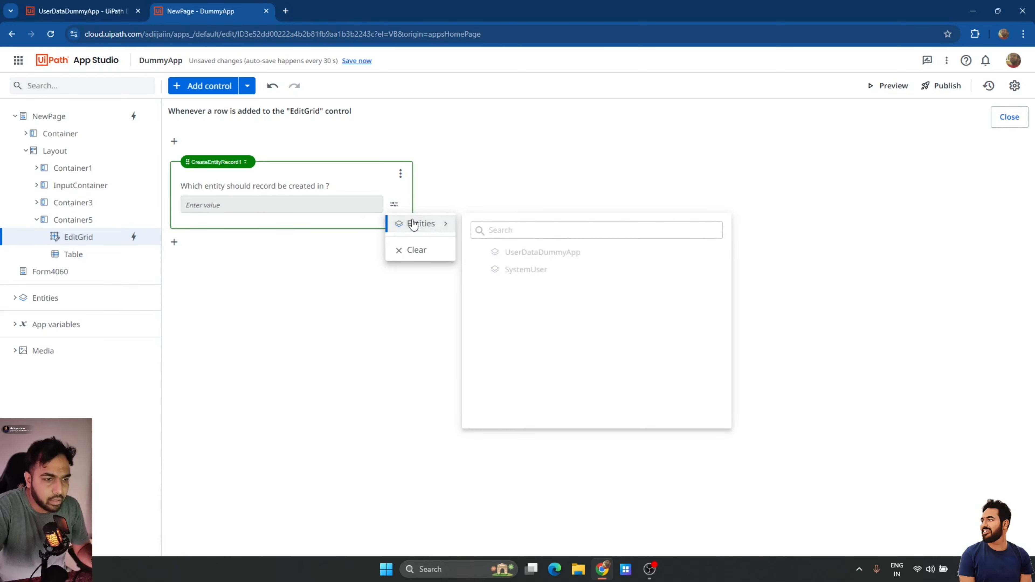
{"action": "left_click", "coordinate": [528, 252]}
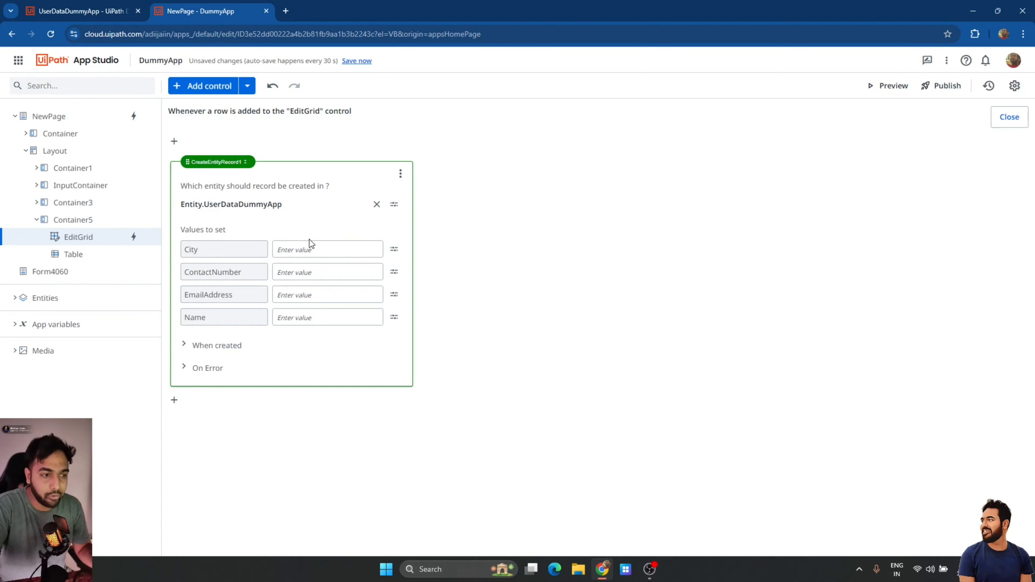
Set the record's City to the expression NewPage.EditGrid.NewItem.City.
{"action": "left_click", "coordinate": [394, 250]}
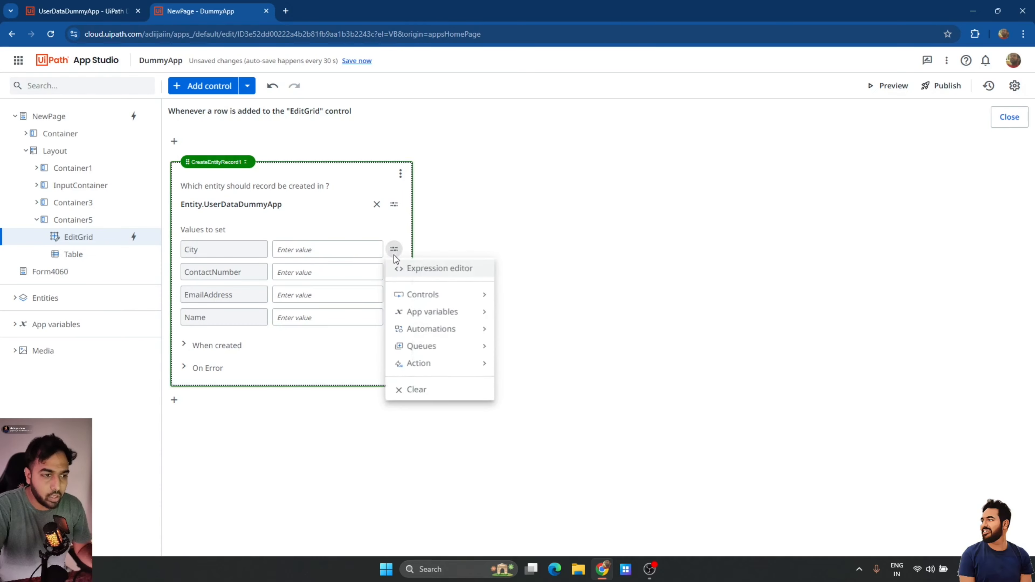
{"action": "left_click", "coordinate": [416, 269]}
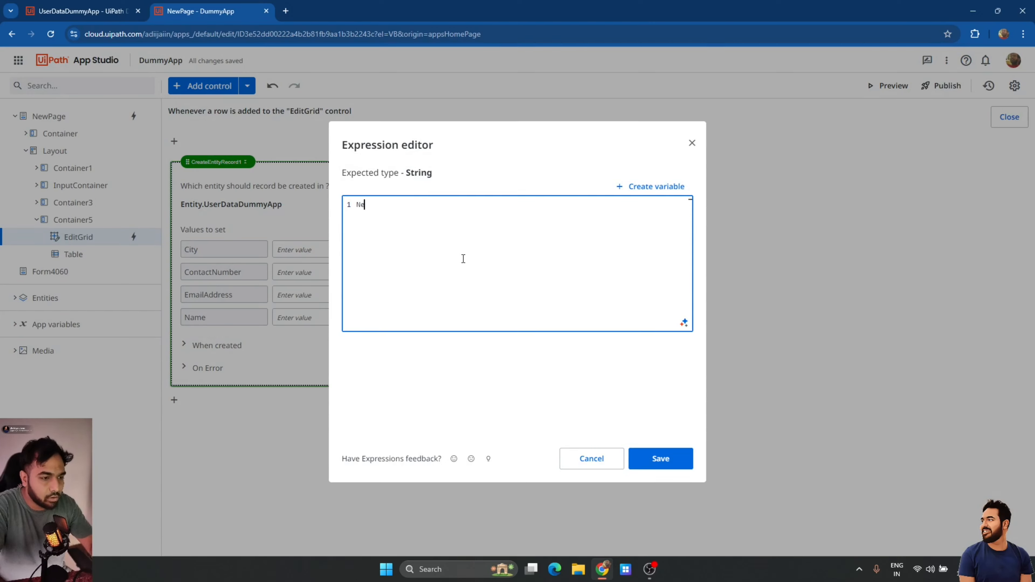
{"action": "type", "text": "NewPage."}
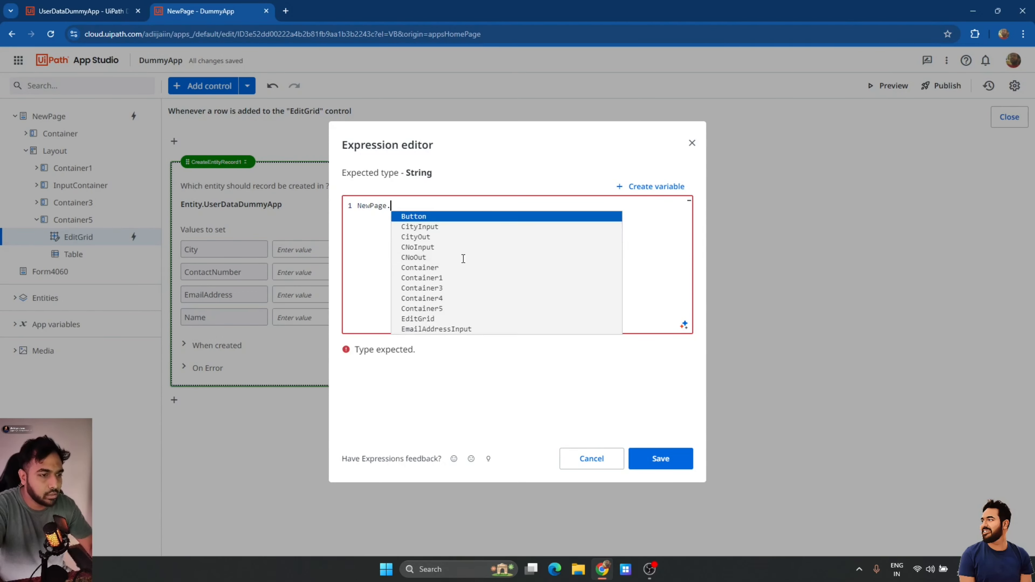
{"action": "type", "text": "EditGrid."}
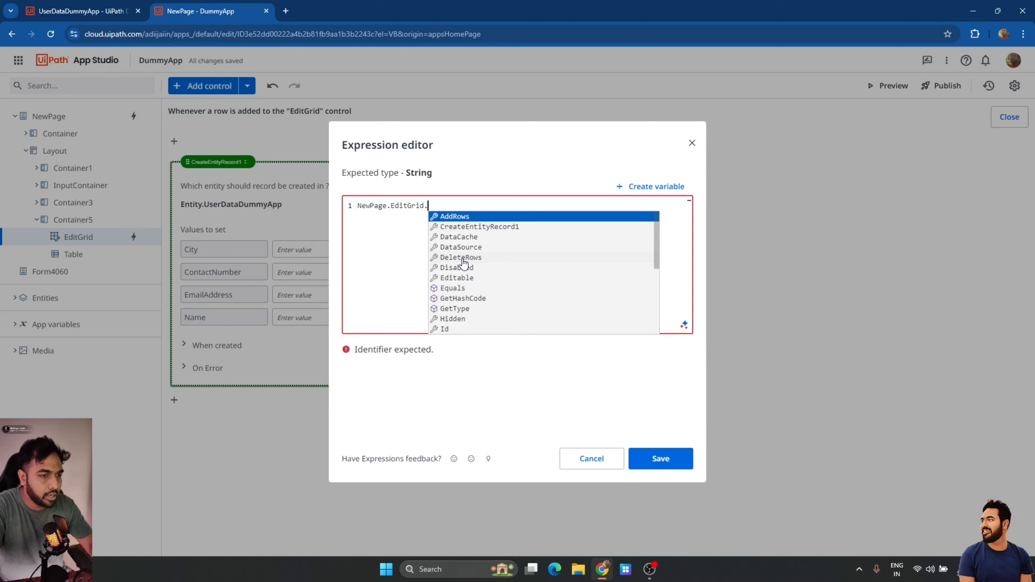
{"action": "type", "text": "N"}
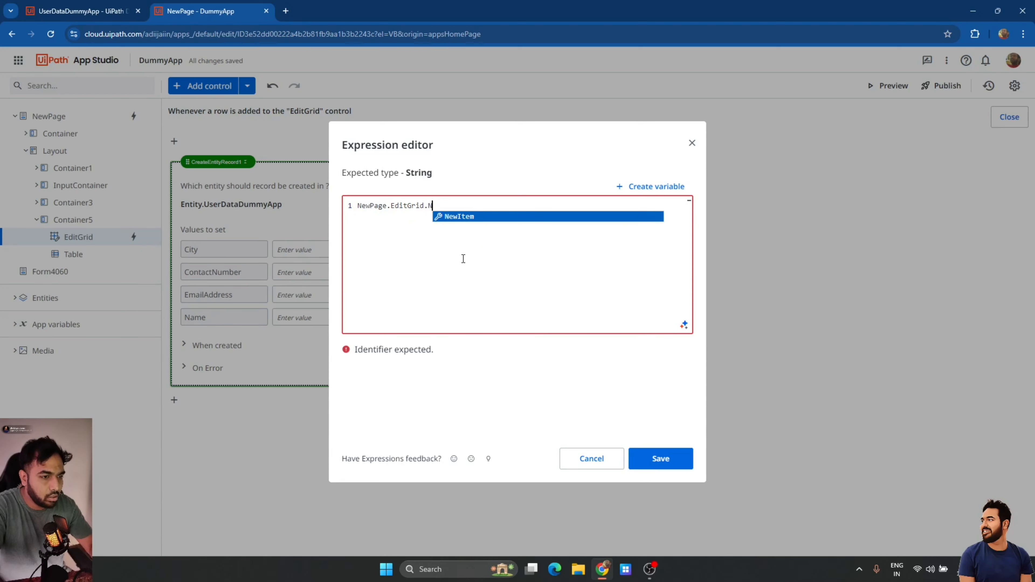
{"action": "key", "text": "Return"}
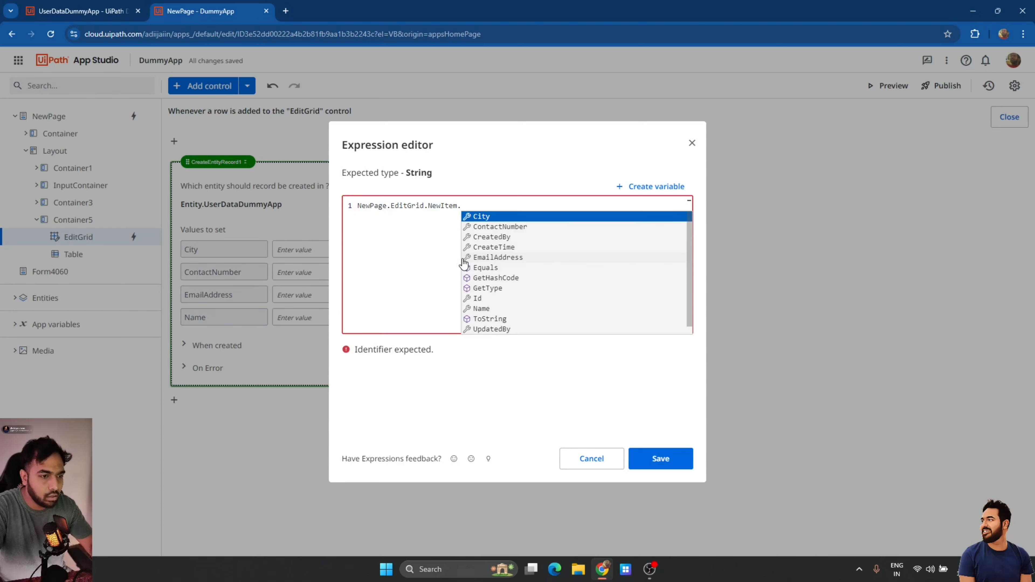
{"action": "key", "text": "Return"}
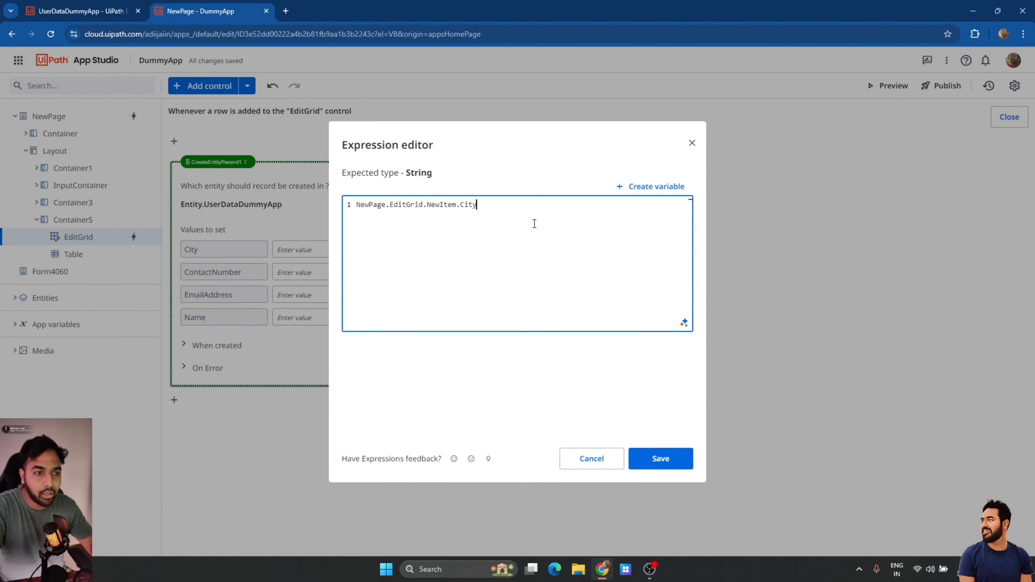
{"action": "left_click", "coordinate": [663, 463]}
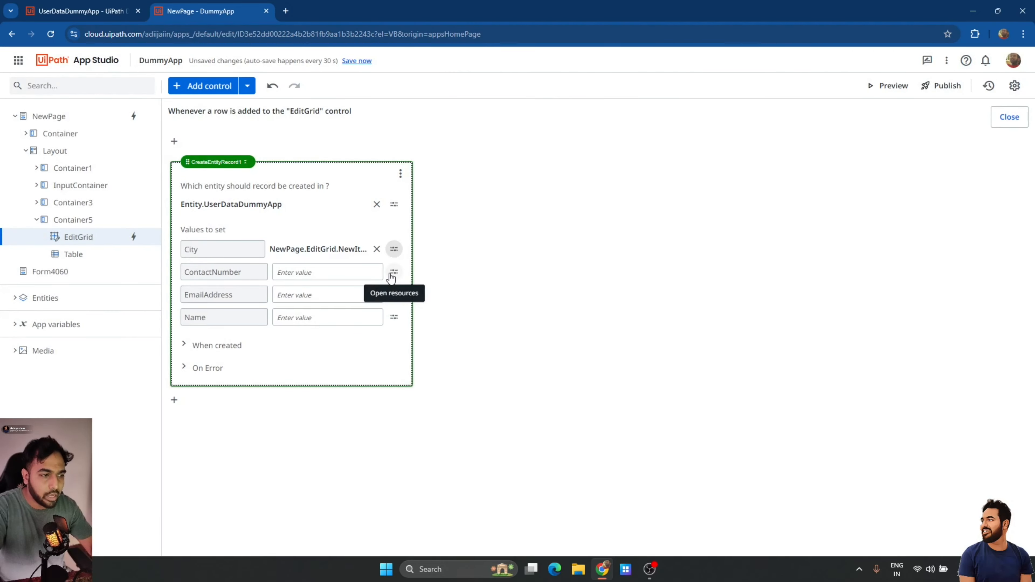
{"action": "left_click", "coordinate": [393, 272]}
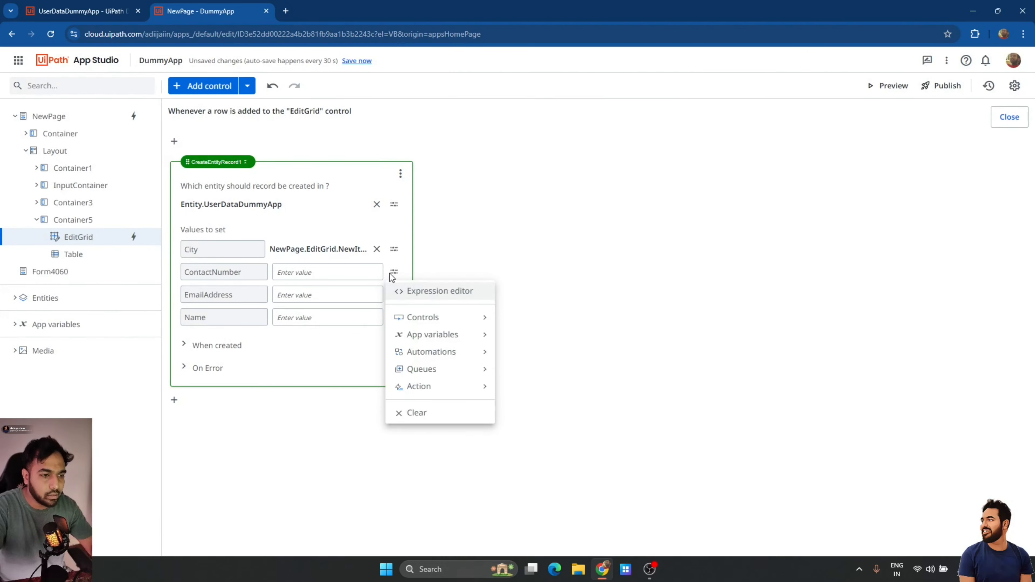
Set ContactNumber to NewPage.EditGrid.NewItem.ContactNumber and copy the expression.
{"action": "left_click", "coordinate": [403, 297]}
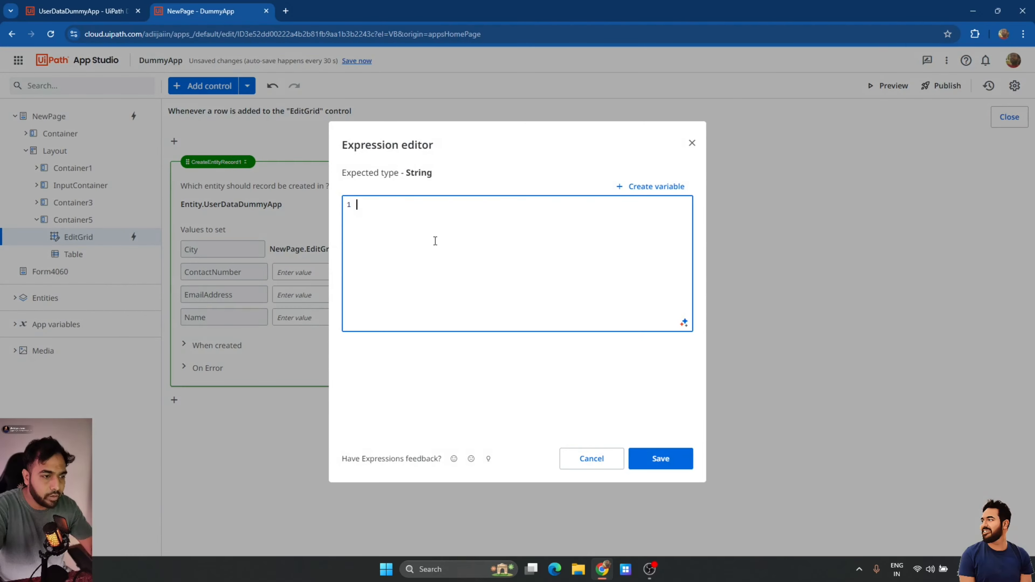
{"action": "type", "text": "New"}
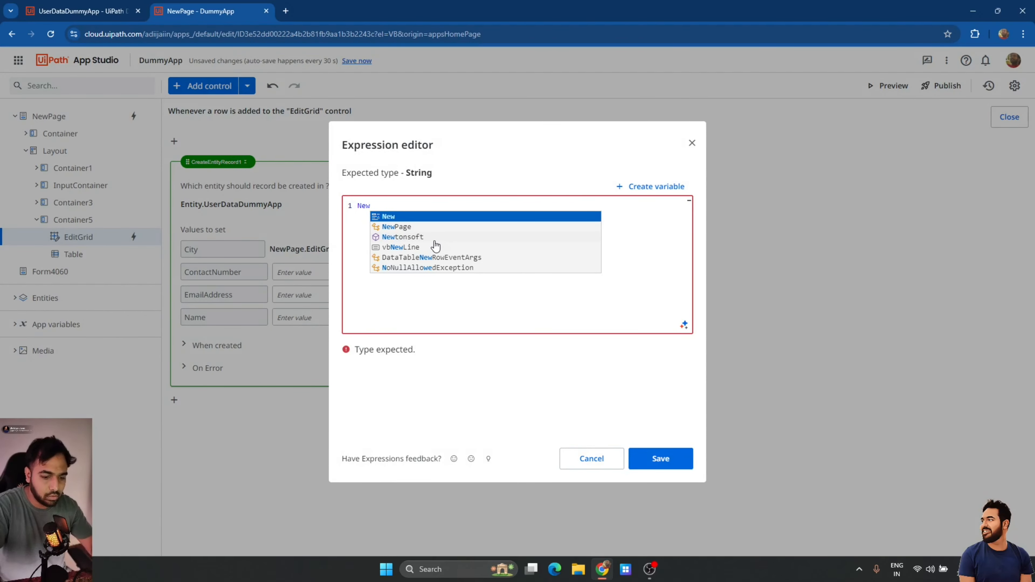
{"action": "type", "text": "Page."}
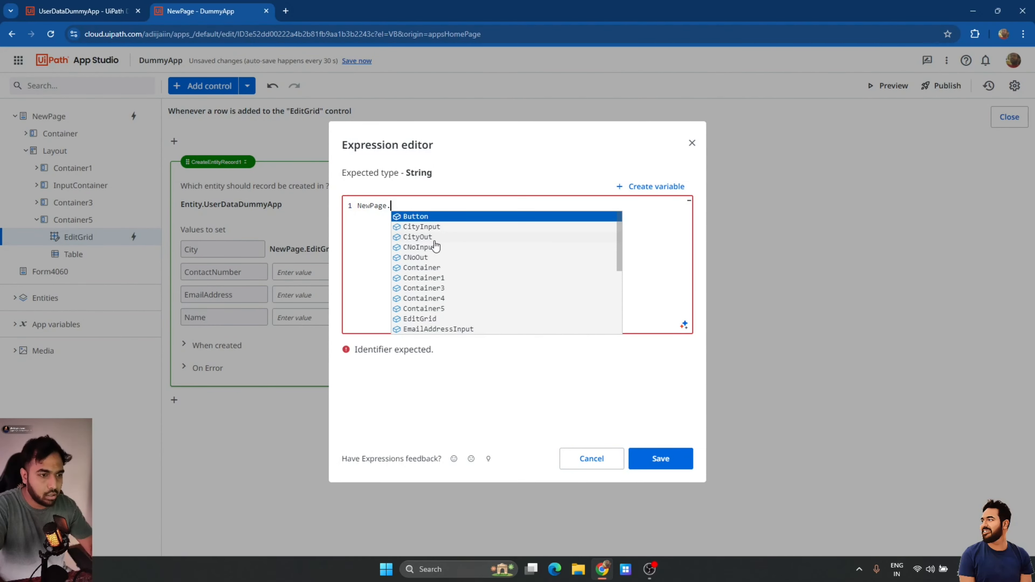
{"action": "type", "text": "EditGrid.C"}
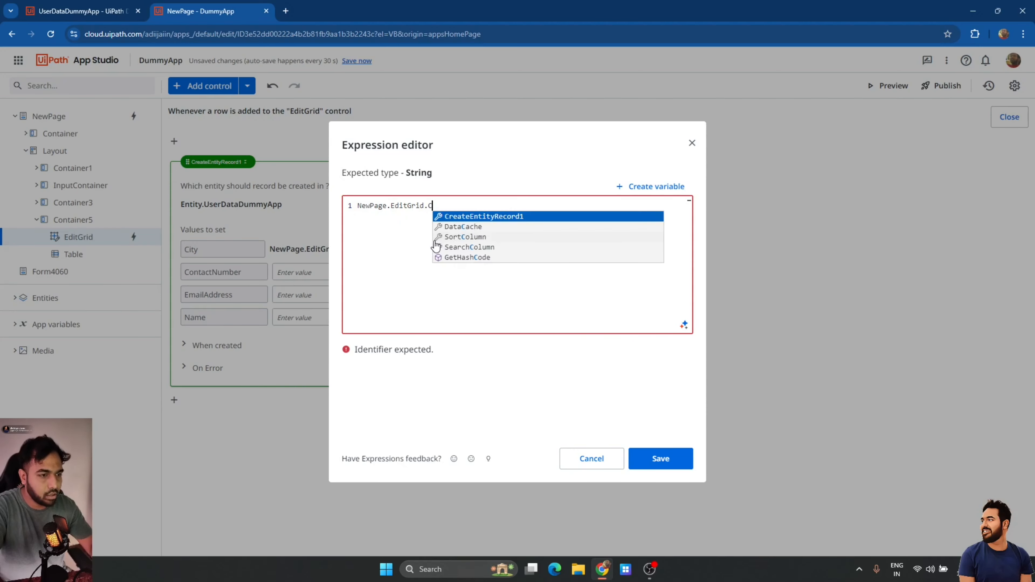
{"action": "key", "text": "BackSpace"}
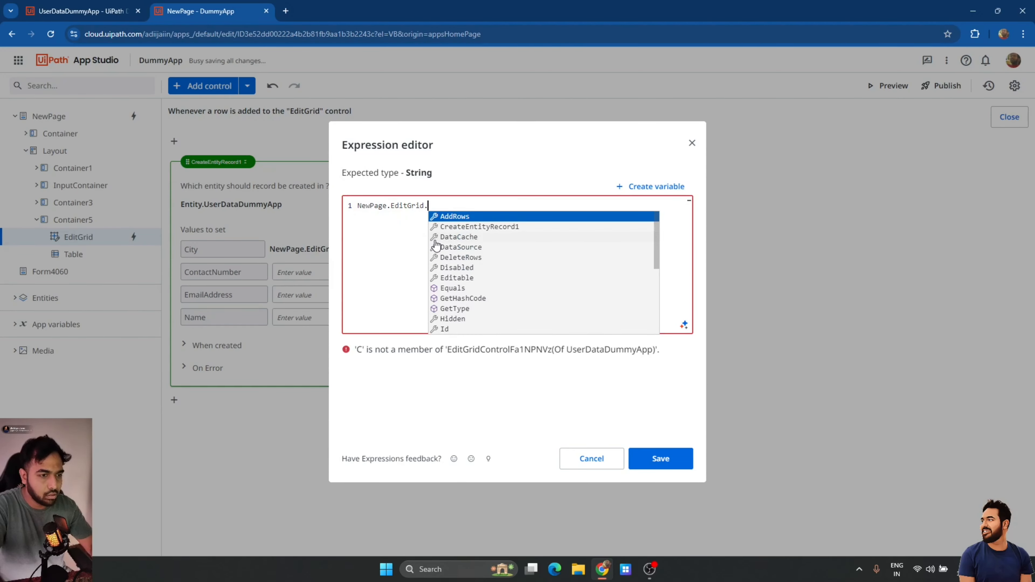
{"action": "type", "text": "NewItem.C"}
{"action": "key", "text": "Down"}
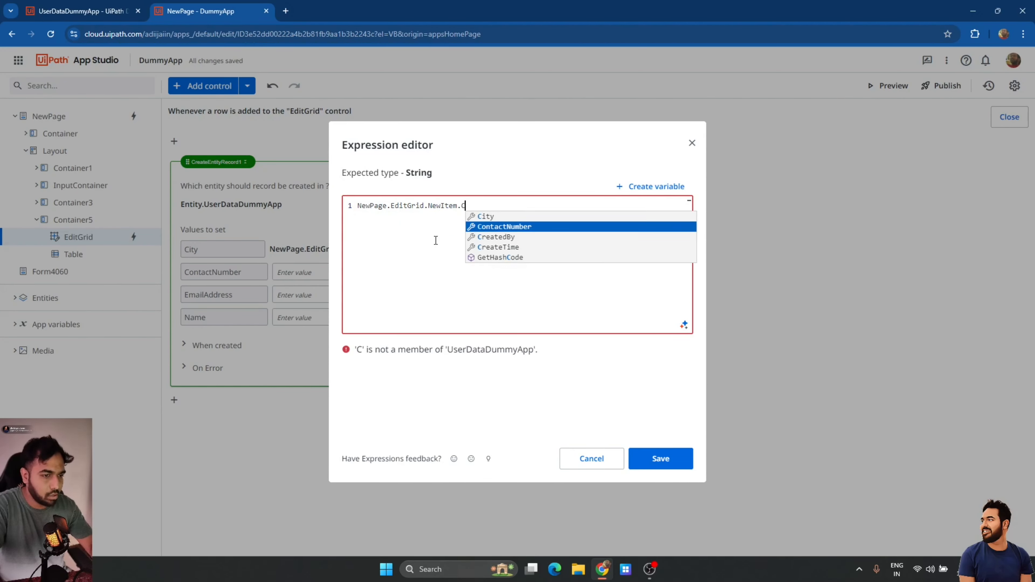
{"action": "key", "text": "Return"}
{"action": "key", "text": "ctrl+a"}
{"action": "key", "text": "ctrl+c"}
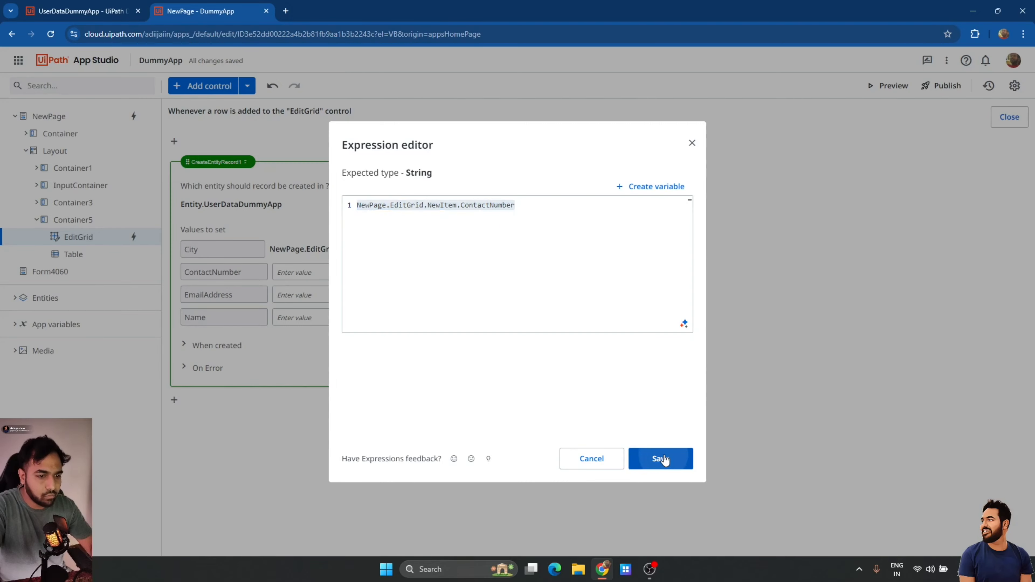
{"action": "left_click", "coordinate": [661, 459]}
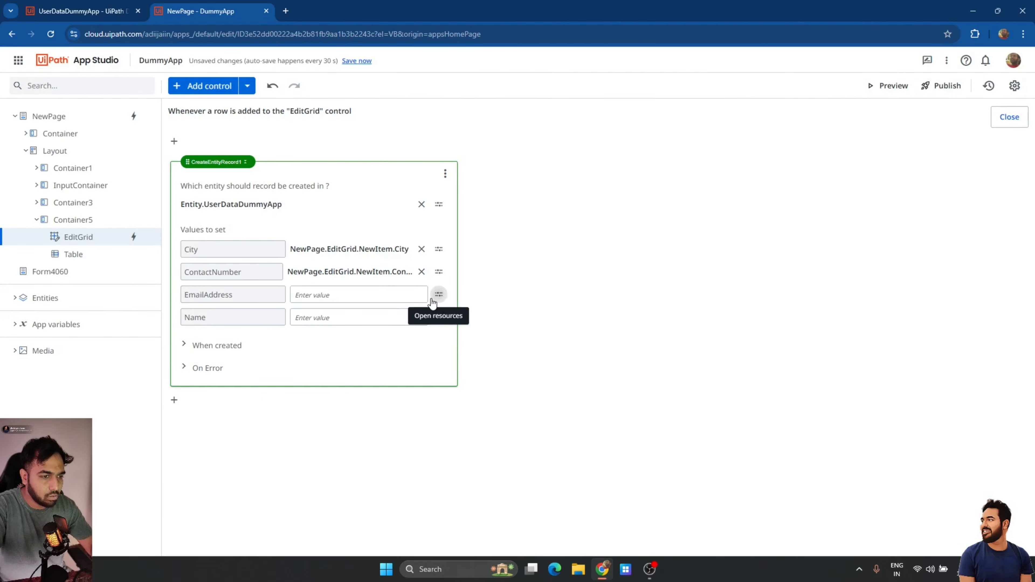
Set EmailAddress to NewPage.EditGrid.NewItem.EmailAddress by editing the pasted expression.
{"action": "left_click", "coordinate": [439, 295]}
{"action": "left_click", "coordinate": [457, 313]}
{"action": "key", "text": "ctrl+v"}
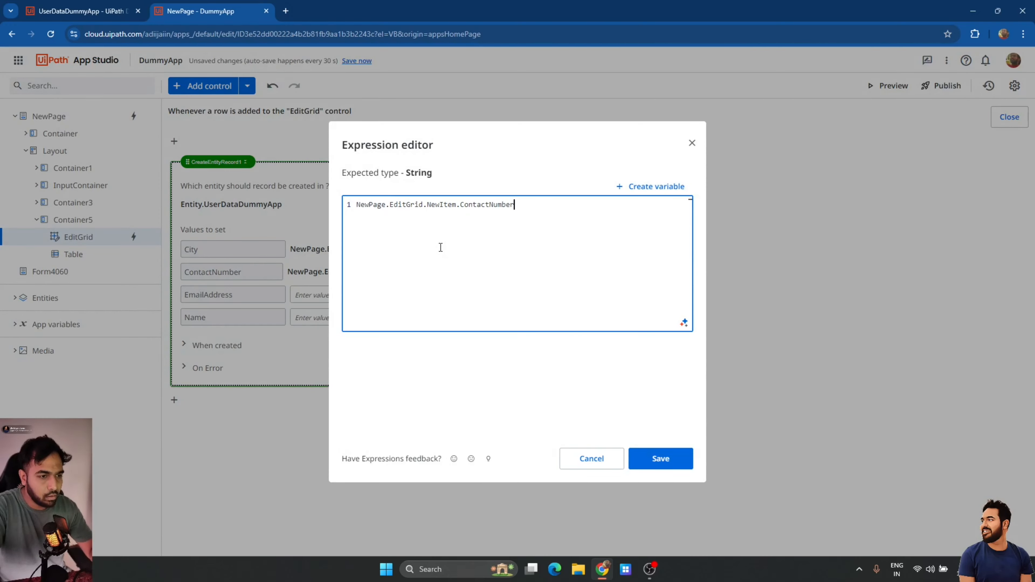
{"action": "double_click", "coordinate": [482, 205]}
{"action": "type", "text": "EmailAddress"}
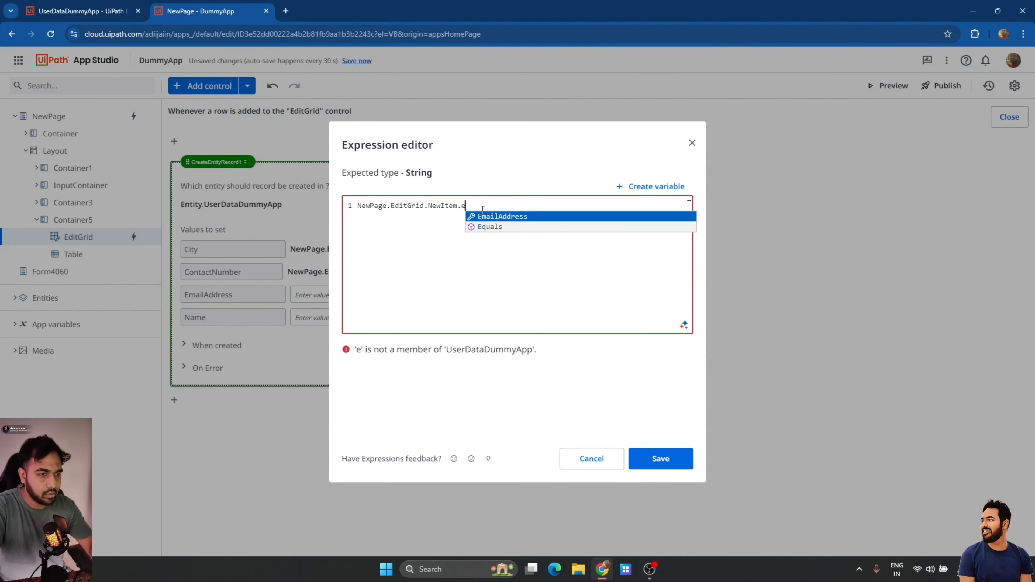
{"action": "left_click", "coordinate": [652, 459]}
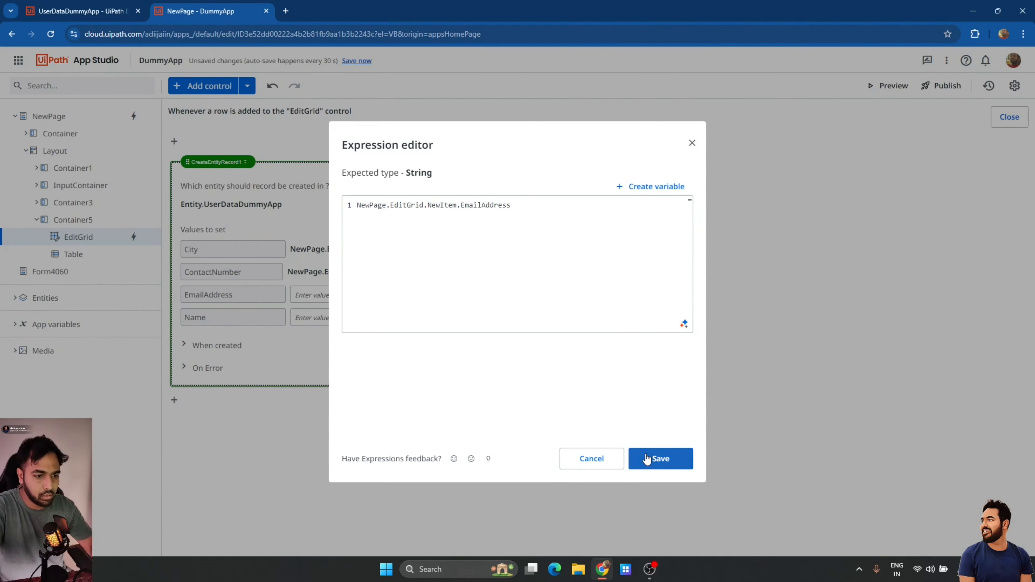
Set Name to NewPage.EditGrid.NewItem.Name by editing the pasted expression.
{"action": "left_click", "coordinate": [437, 326]}
{"action": "left_click", "coordinate": [446, 335]}
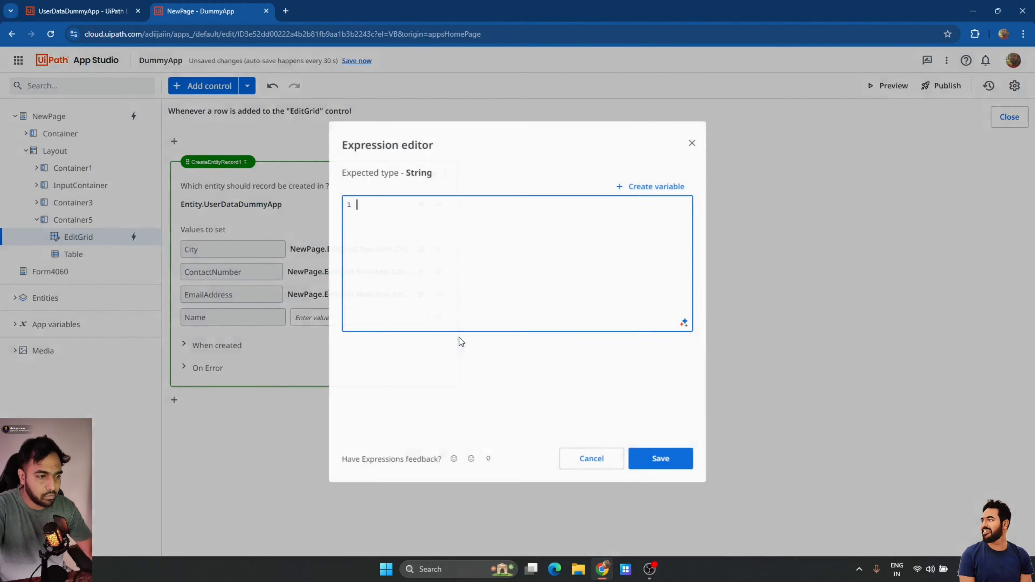
{"action": "key", "text": "ctrl+v"}
{"action": "double_click", "coordinate": [467, 208]}
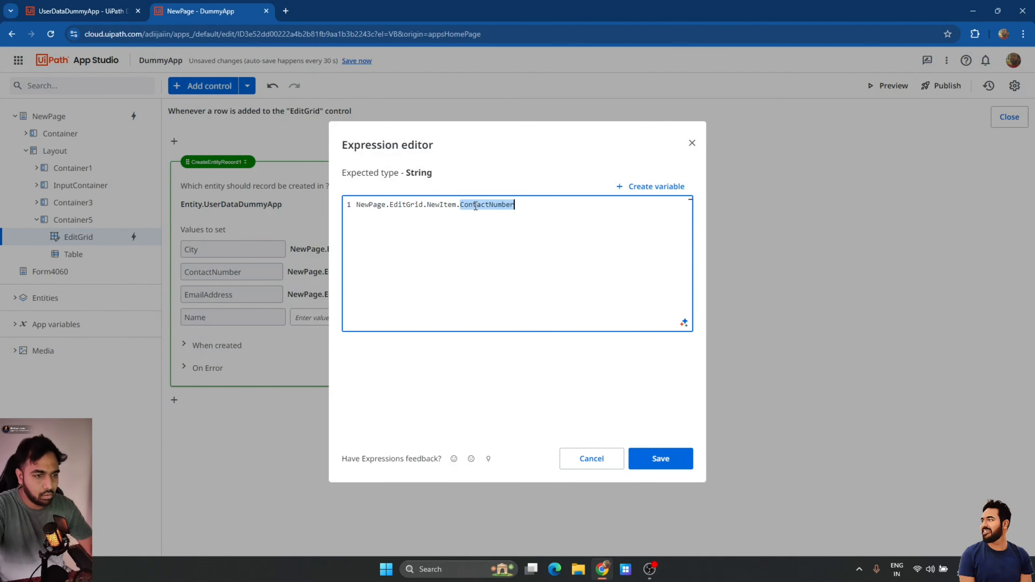
{"action": "key", "text": "BackSpace"}
{"action": "type", "text": "Name"}
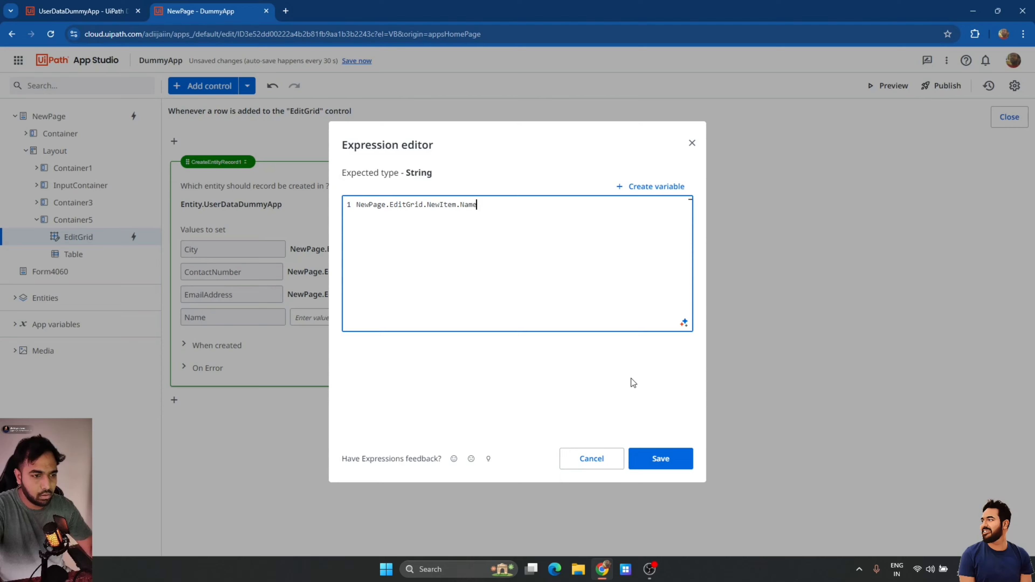
{"action": "left_click", "coordinate": [656, 458]}
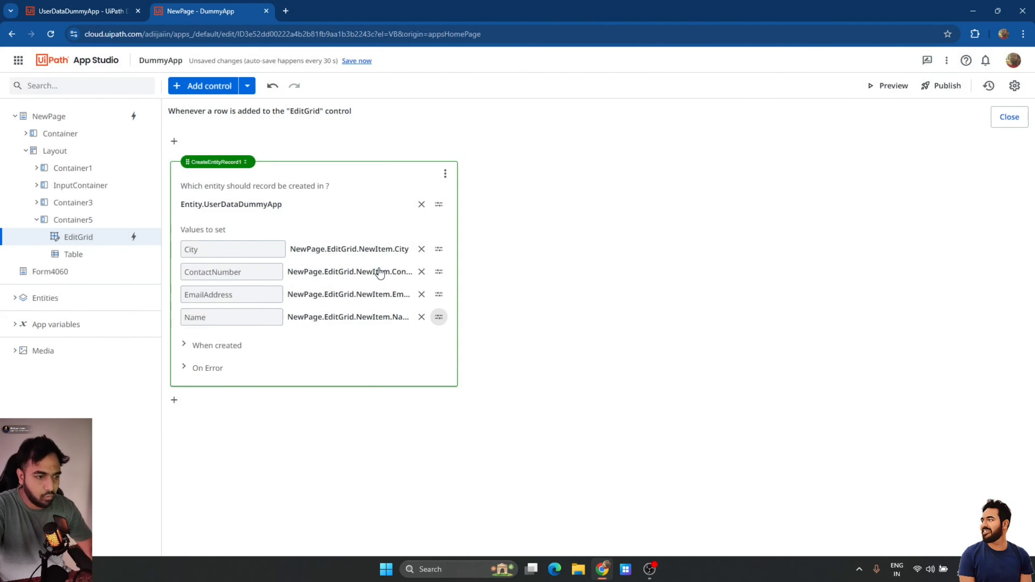
{"action": "left_click", "coordinate": [220, 351]}
Add a Show Message after creation titled "Record Added" saying "Values are now added to DataBase".
{"action": "left_click", "coordinate": [245, 365]}
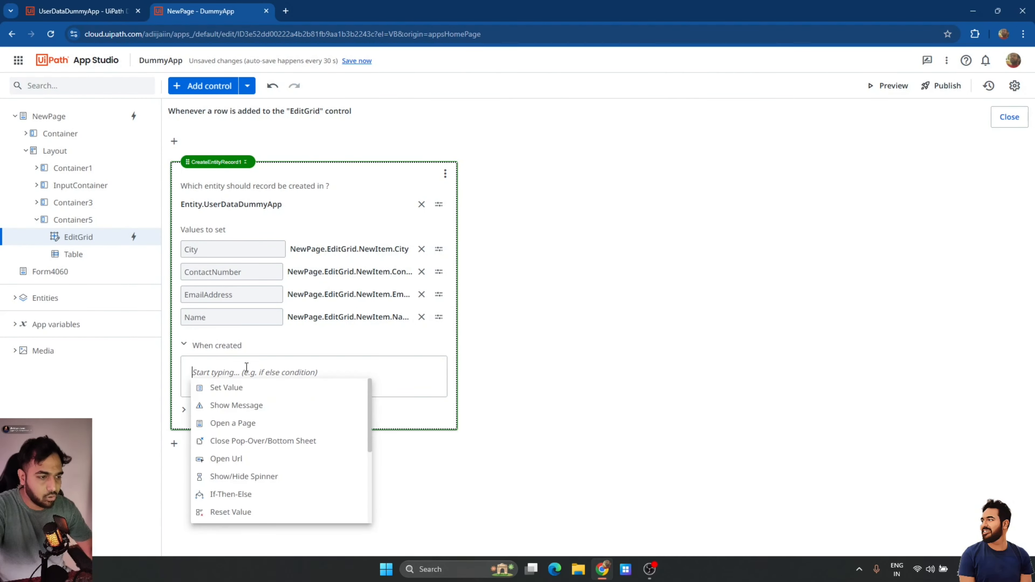
{"action": "left_click", "coordinate": [240, 405]}
{"action": "left_click", "coordinate": [397, 431]}
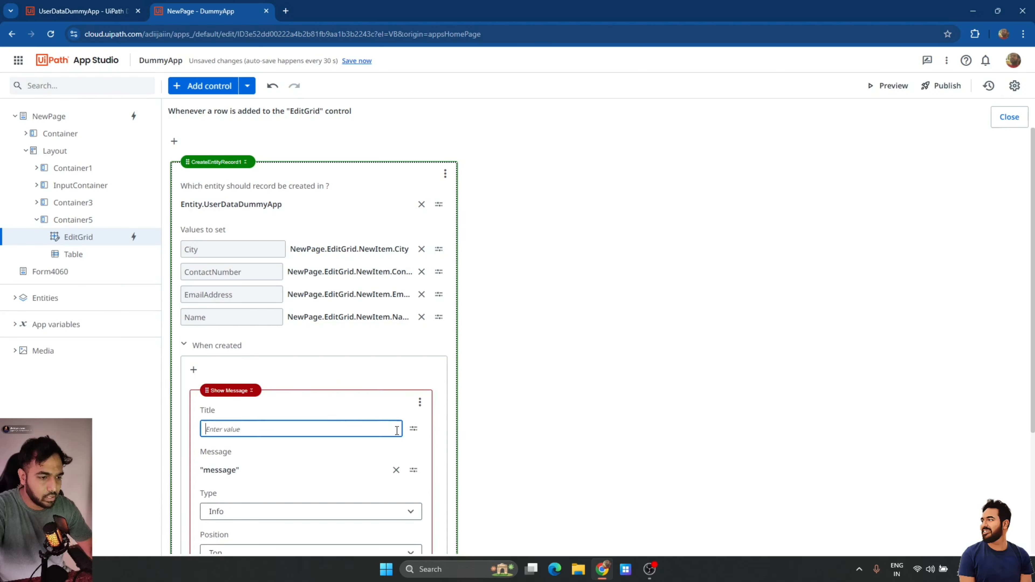
{"action": "left_click", "coordinate": [396, 470]}
{"action": "left_click", "coordinate": [339, 430]}
{"action": "type", "text": "\"Re"}
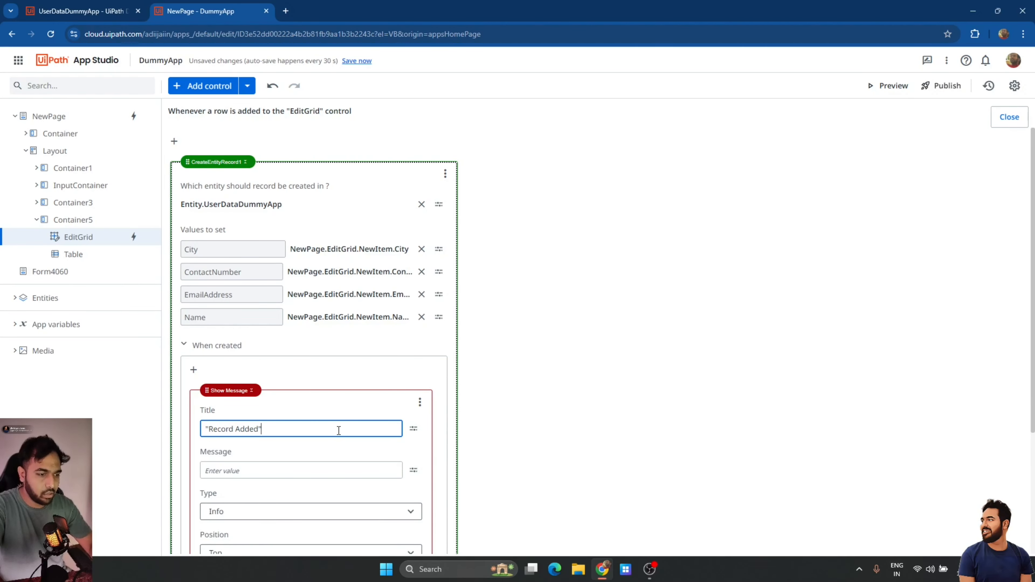
{"action": "type", "text": "cord Added\""}
{"action": "left_click", "coordinate": [286, 478]}
{"action": "type", "text": "\"Values are n"}
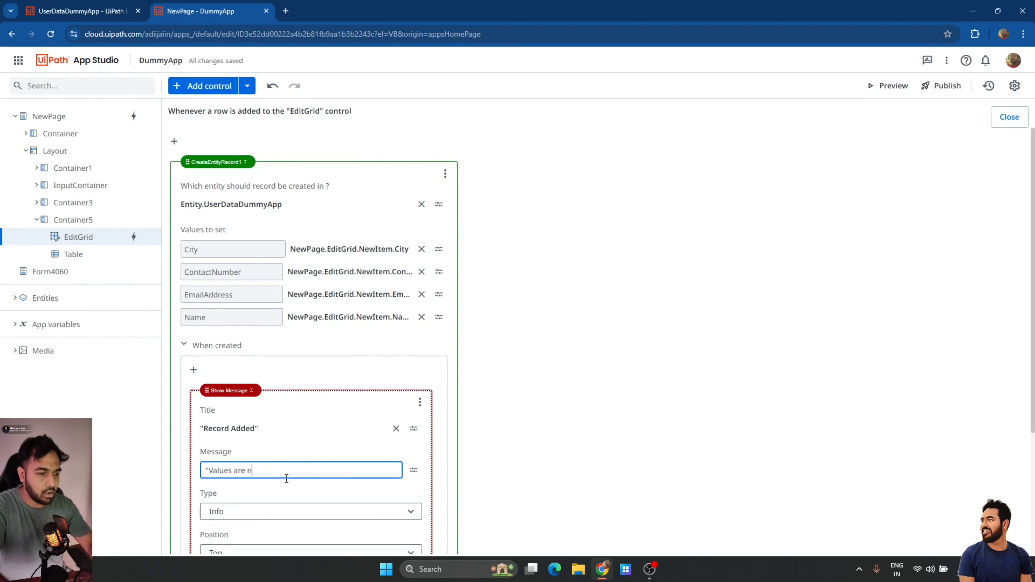
{"action": "type", "text": "ow added to Dat"}
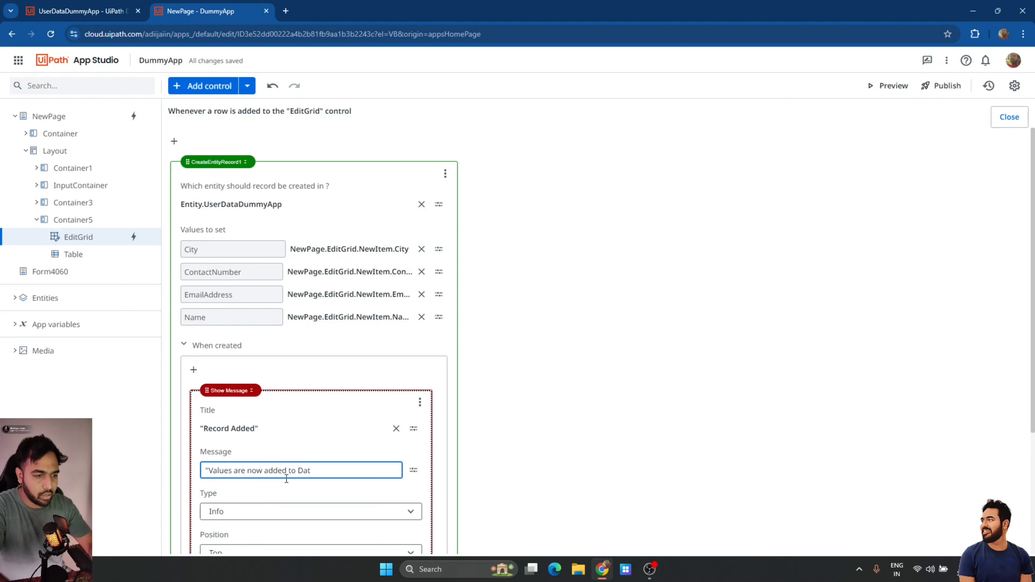
{"action": "type", "text": "aBase\""}
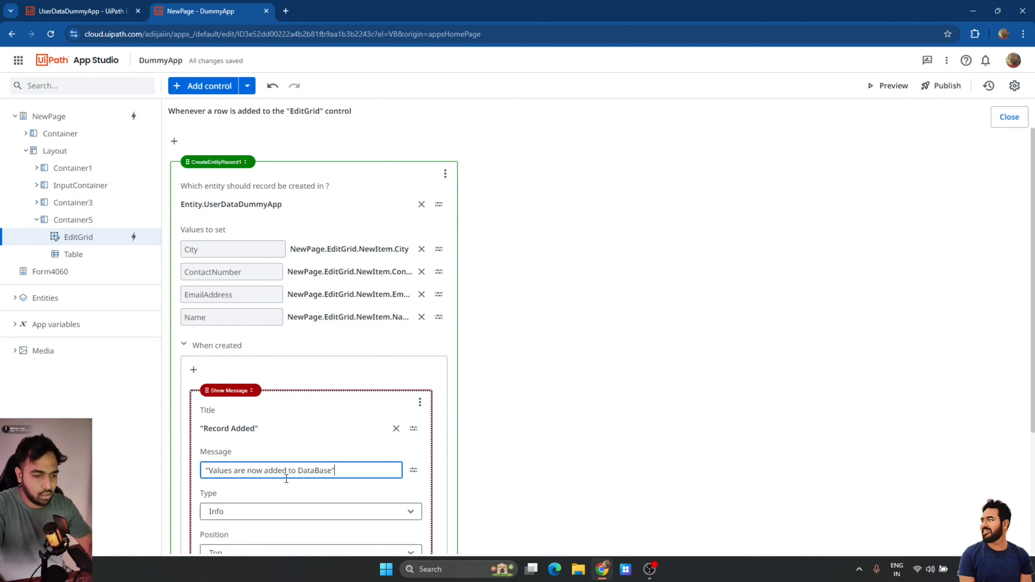
{"action": "left_click", "coordinate": [601, 444]}
{"action": "scroll", "coordinate": [578, 431], "scroll_direction": "down", "scroll_amount": 3}
{"action": "scroll", "coordinate": [578, 431], "scroll_direction": "up", "scroll_amount": 3}
Close the rule editor, save the app, and launch a fresh preview.
{"action": "left_click", "coordinate": [1010, 118]}
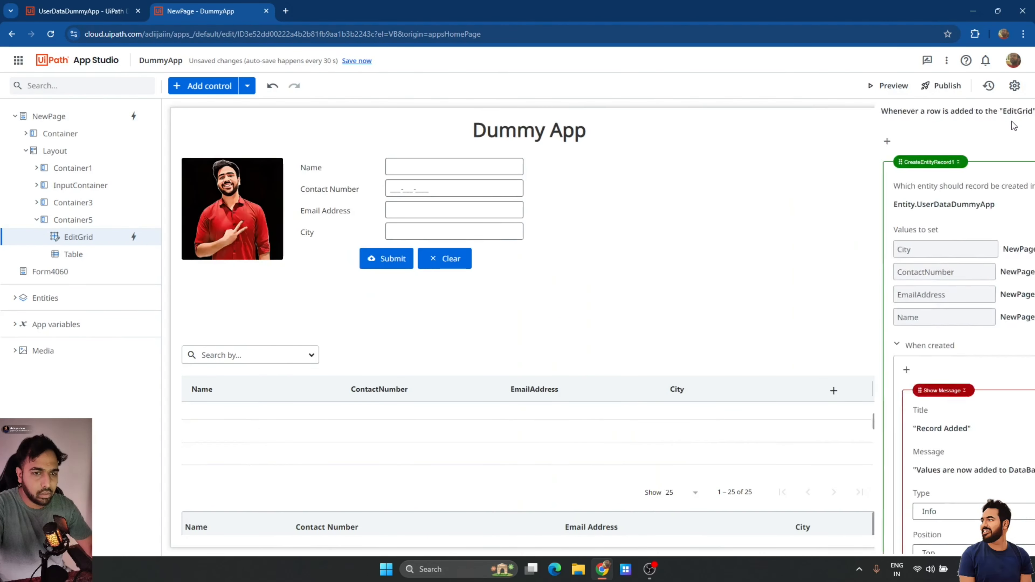
{"action": "left_click", "coordinate": [361, 62]}
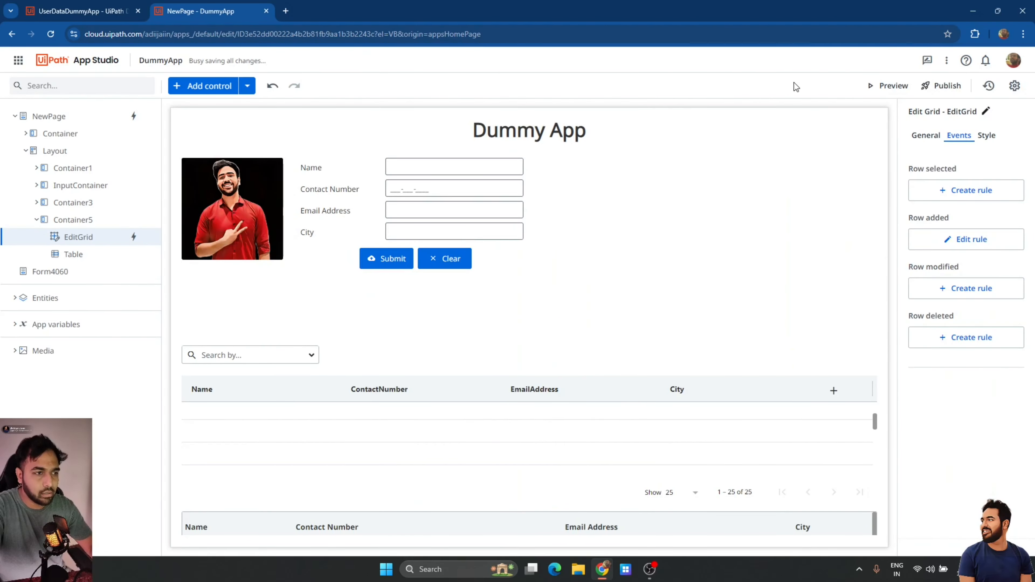
{"action": "left_click", "coordinate": [887, 86]}
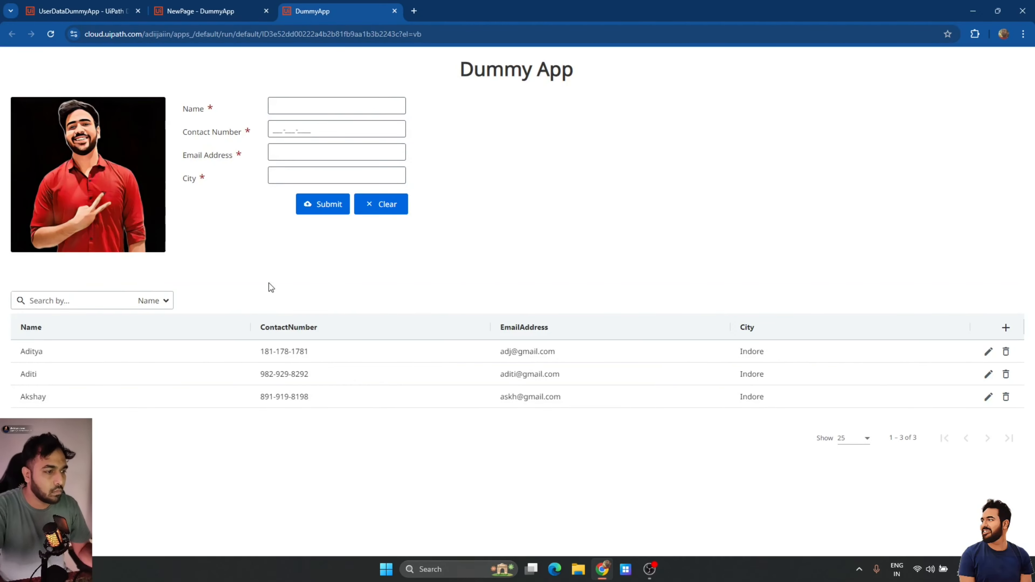
Add a grid row with the person's name, contact number, e-mail and city Ujjain, and confirm it.
{"action": "left_click", "coordinate": [1006, 328]}
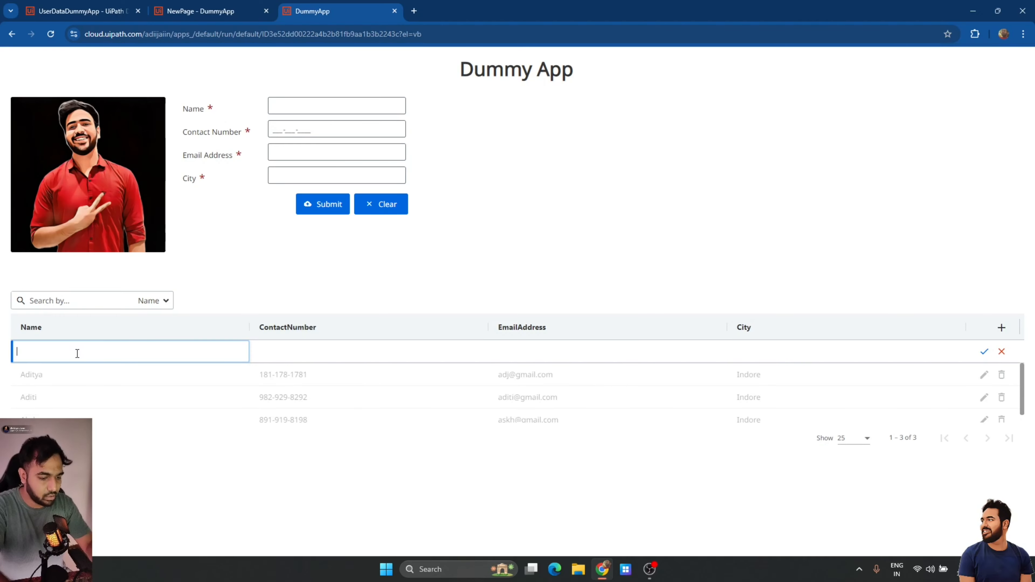
{"action": "key", "text": "Tab"}
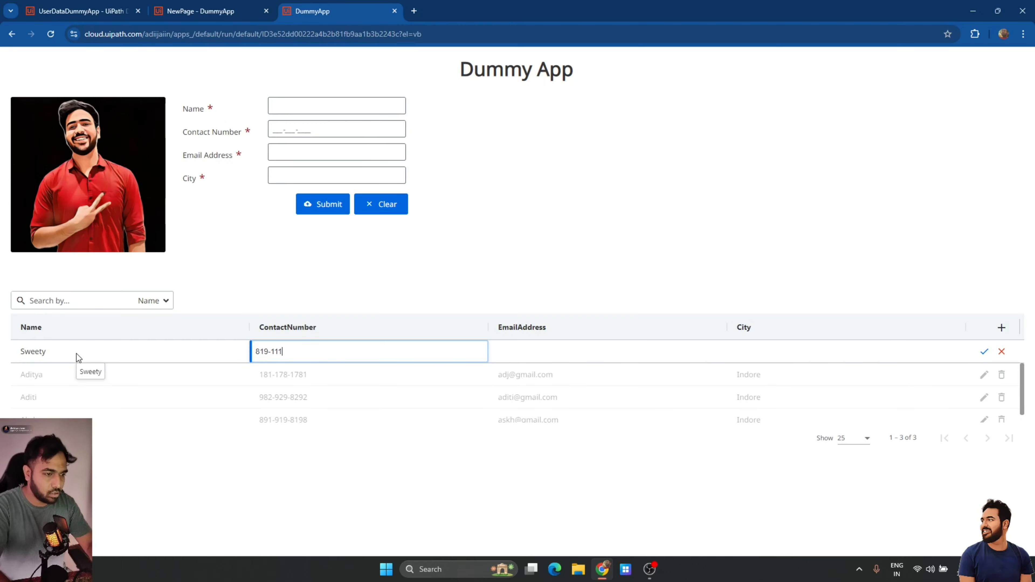
{"action": "key", "text": "Tab"}
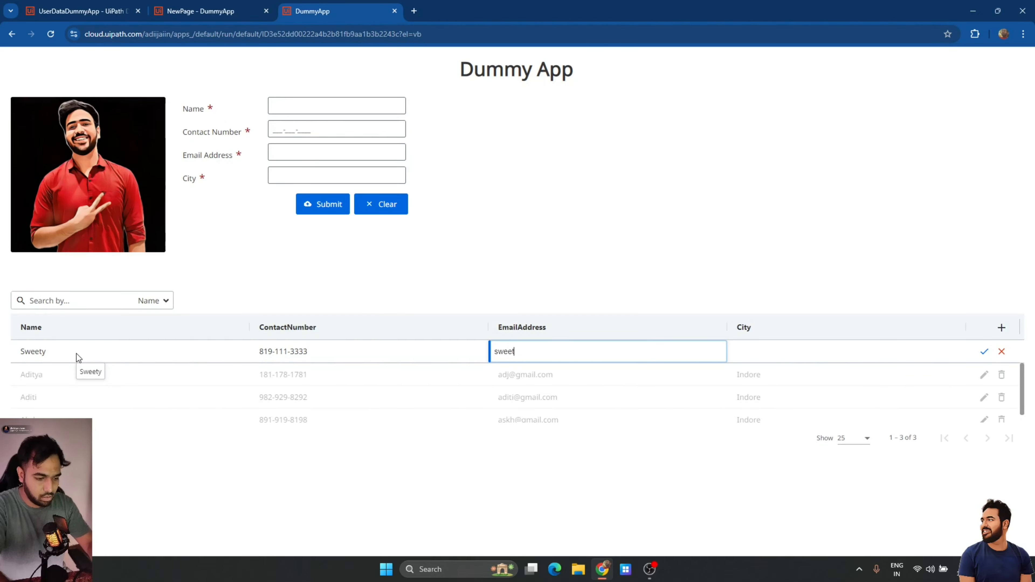
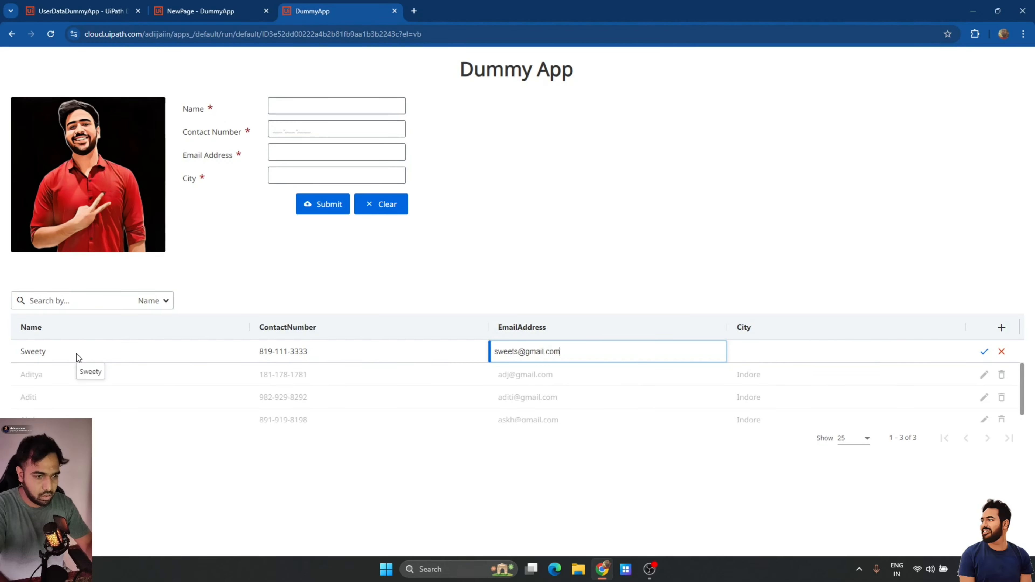
{"action": "key", "text": "Tab"}
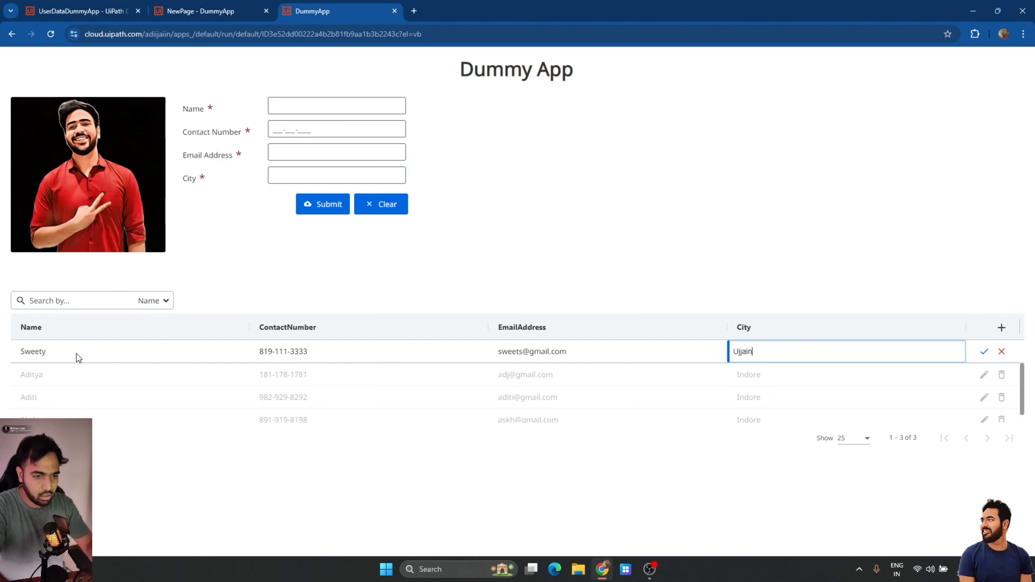
{"action": "left_click", "coordinate": [985, 353]}
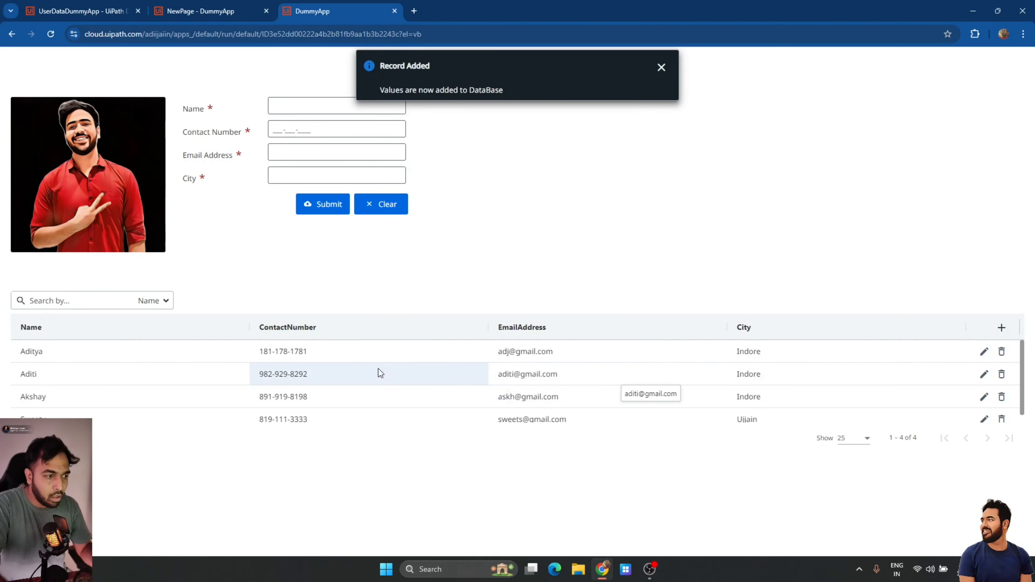
Verify the new record in the UserDataDummyApp entity data, then return to the running app.
{"action": "scroll", "coordinate": [167, 393], "scroll_direction": "down", "scroll_amount": 1}
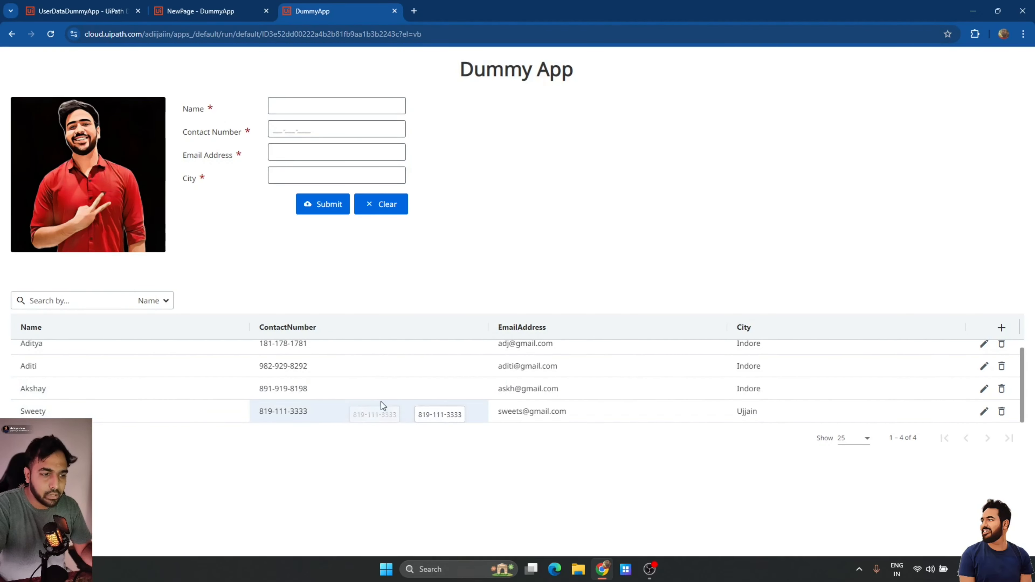
{"action": "scroll", "coordinate": [358, 397], "scroll_direction": "up", "scroll_amount": 1}
{"action": "left_click", "coordinate": [87, 6]}
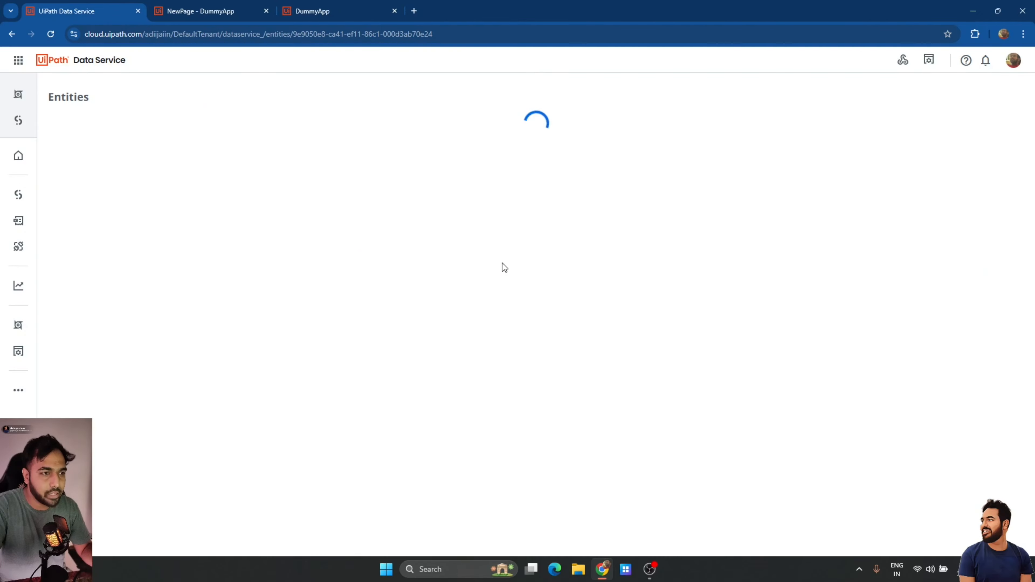
{"action": "left_click", "coordinate": [104, 121]}
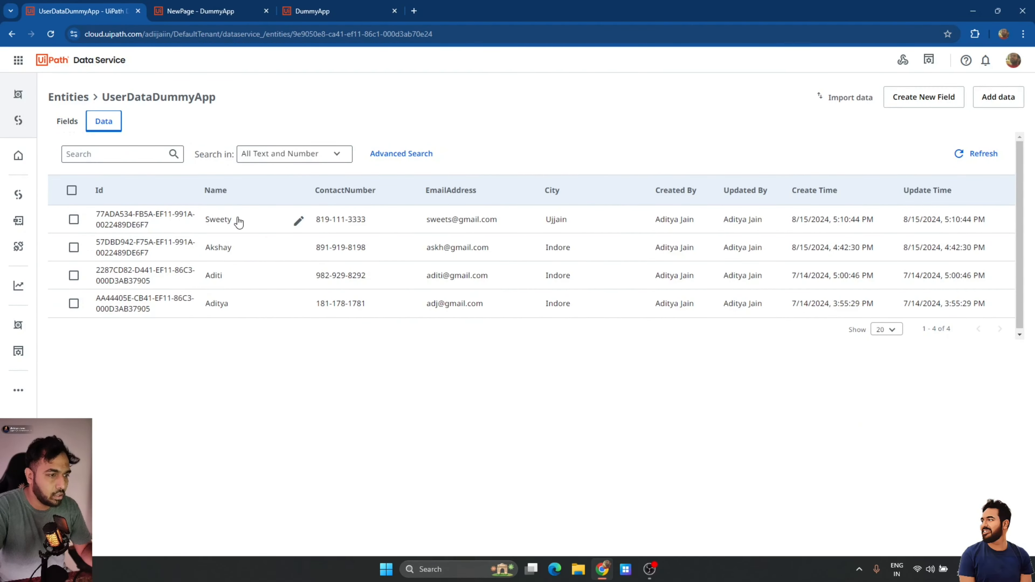
{"action": "left_click", "coordinate": [206, 4]}
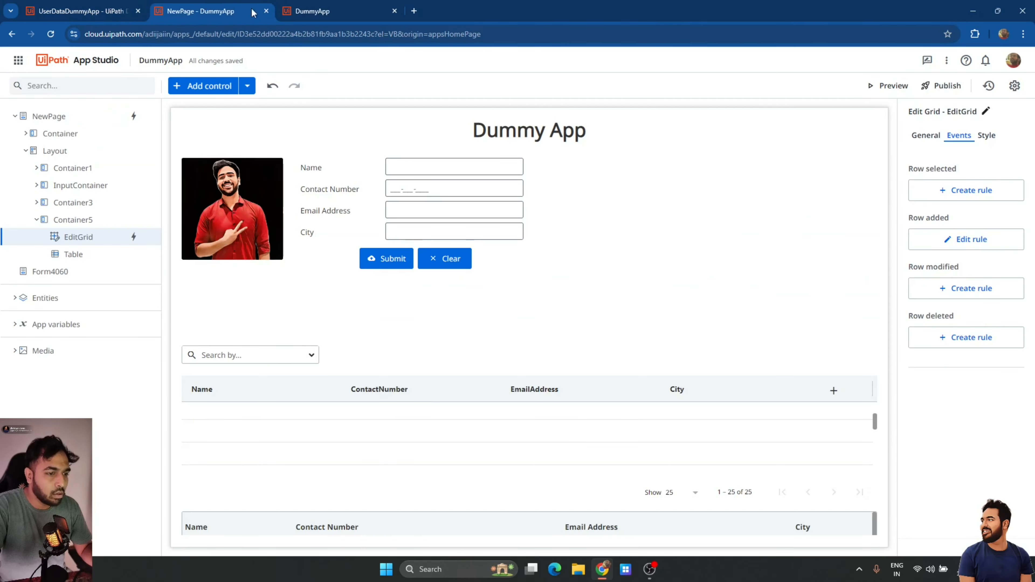
{"action": "left_click", "coordinate": [352, 6]}
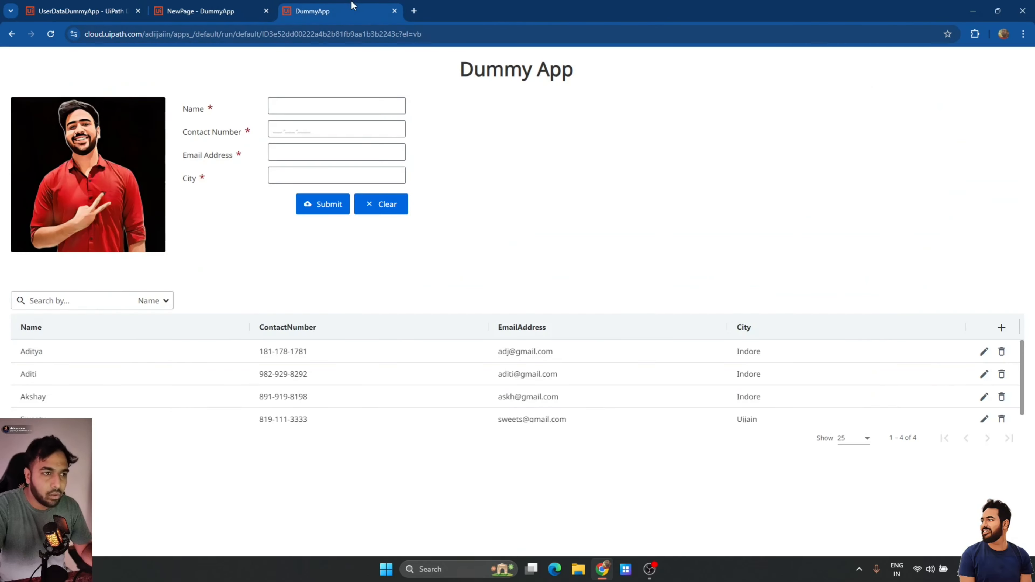
Close the running app and add a Delete Entity Record action to a new Row deleted rule.
{"action": "left_click", "coordinate": [395, 11]}
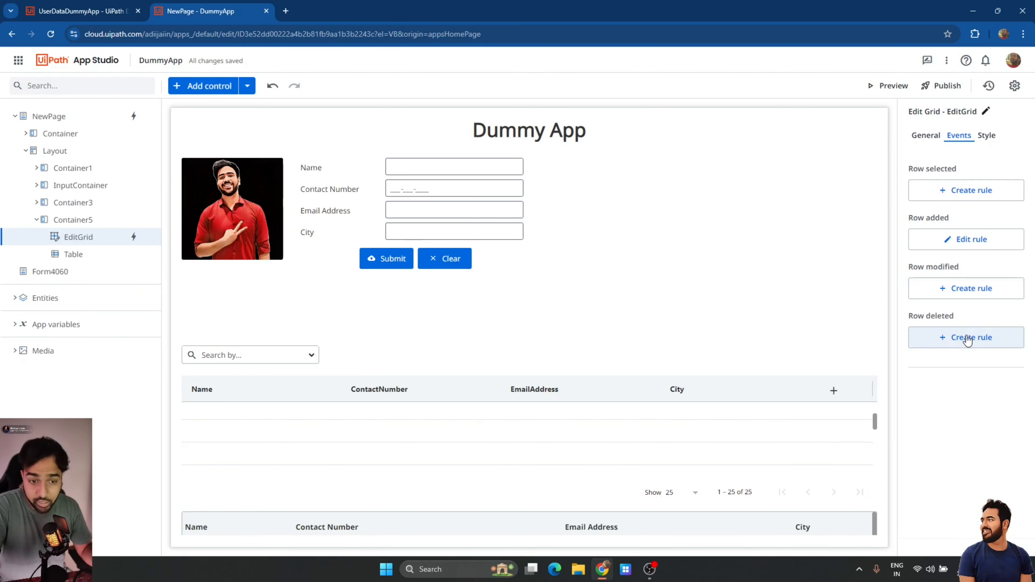
{"action": "left_click", "coordinate": [968, 338]}
{"action": "scroll", "coordinate": [303, 213], "scroll_direction": "down", "scroll_amount": 1}
{"action": "scroll", "coordinate": [300, 222], "scroll_direction": "down", "scroll_amount": 2}
{"action": "left_click", "coordinate": [269, 203]}
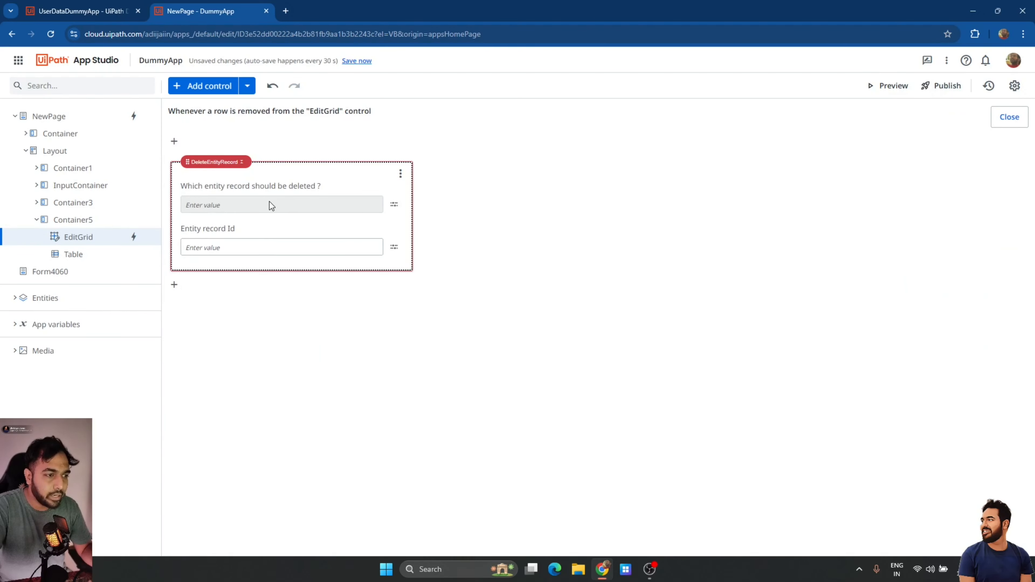
Target the delete action at the UserDataDummyApp entity and start choosing its record Id value.
{"action": "left_click", "coordinate": [394, 205]}
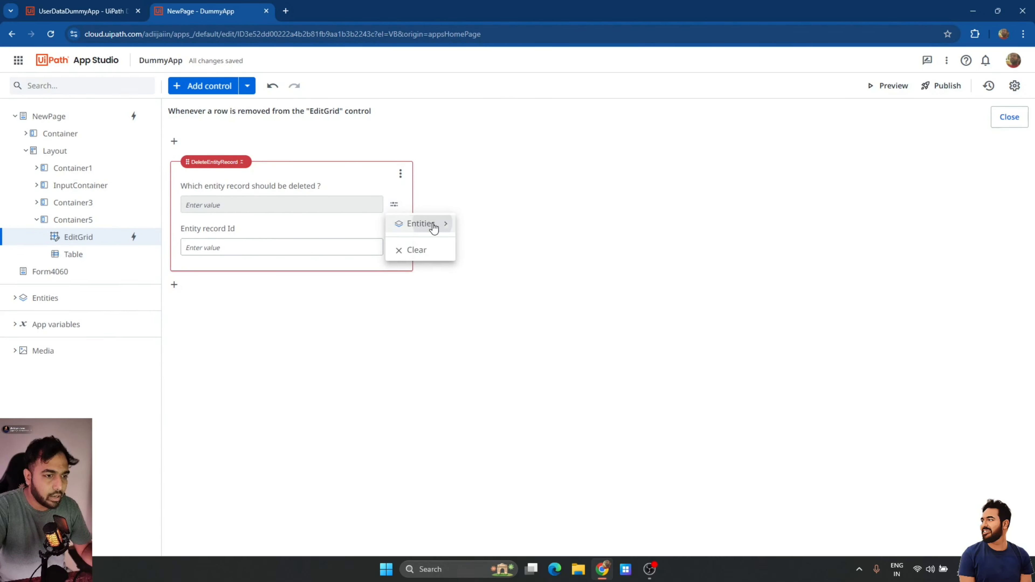
{"action": "mouse_move", "coordinate": [449, 228]}
{"action": "left_click", "coordinate": [544, 253]}
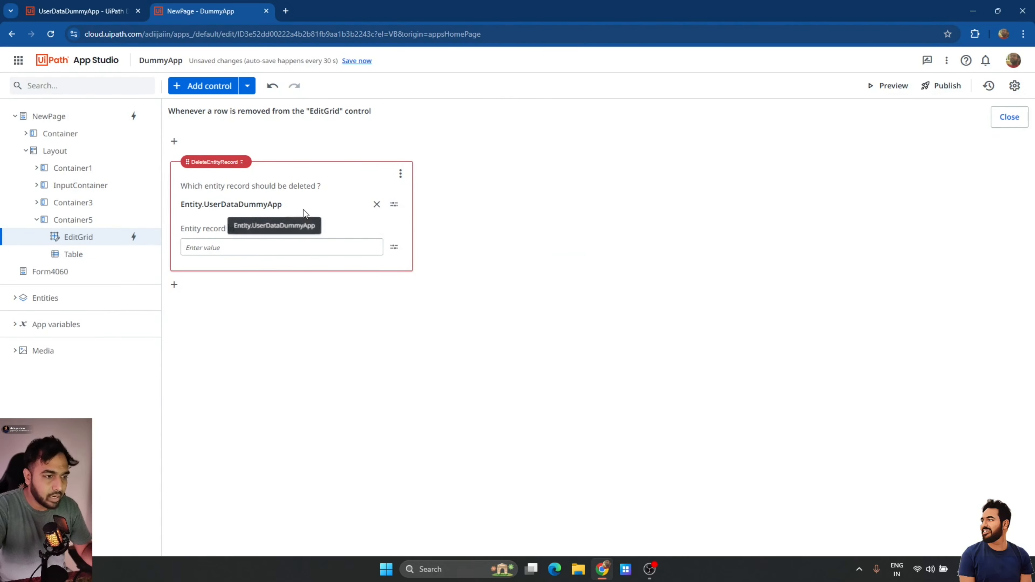
{"action": "left_click", "coordinate": [306, 251]}
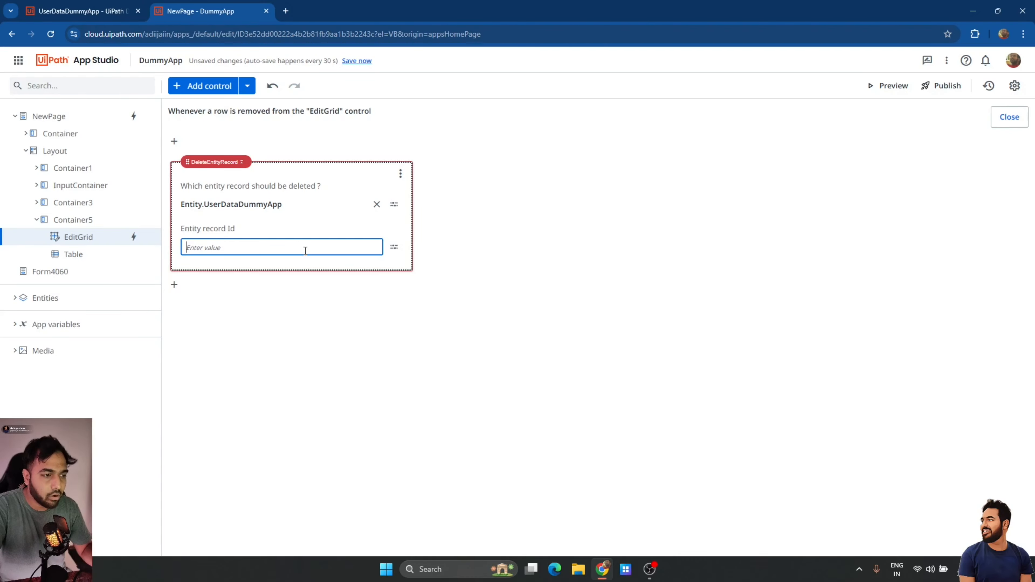
{"action": "left_click", "coordinate": [395, 246]}
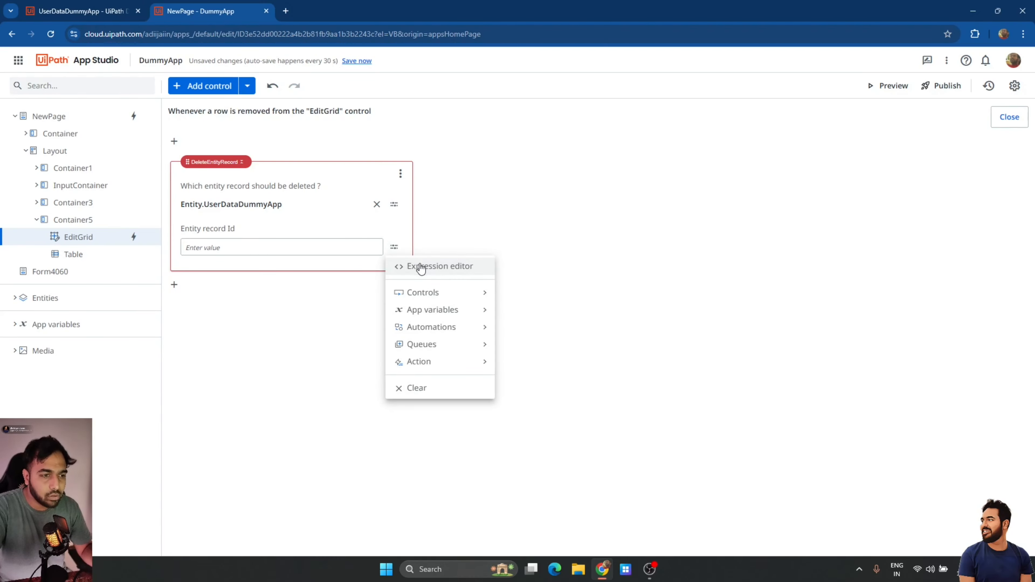
Set the delete step's Entity record Id to NewPage.EditGrid.SelectedItem.Id using the Expression editor.
{"action": "left_click", "coordinate": [419, 266]}
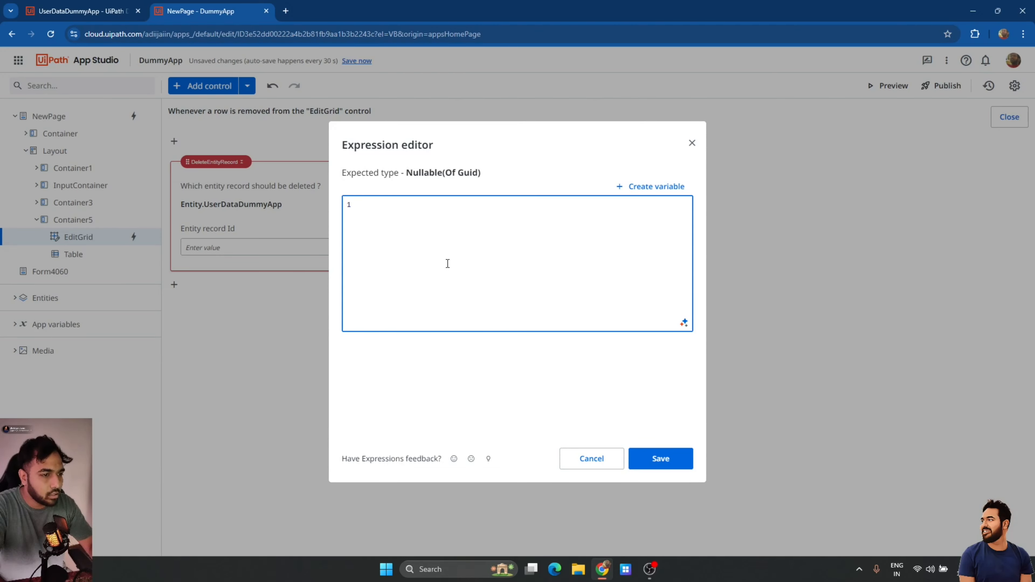
{"action": "type", "text": "New"}
{"action": "key", "text": "Return"}
{"action": "key", "text": "ctrl+space"}
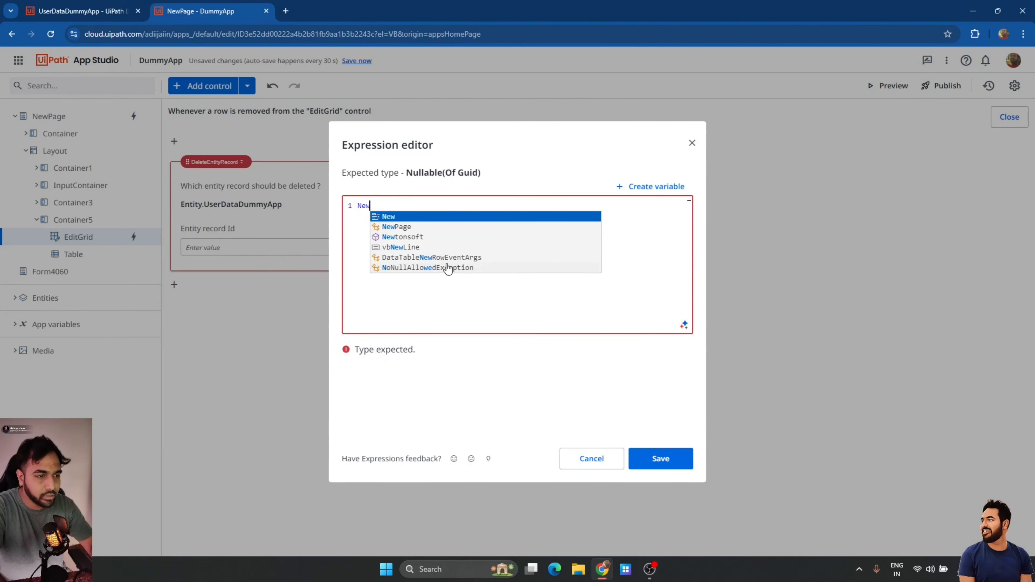
{"action": "type", "text": "Page.EditGrid."}
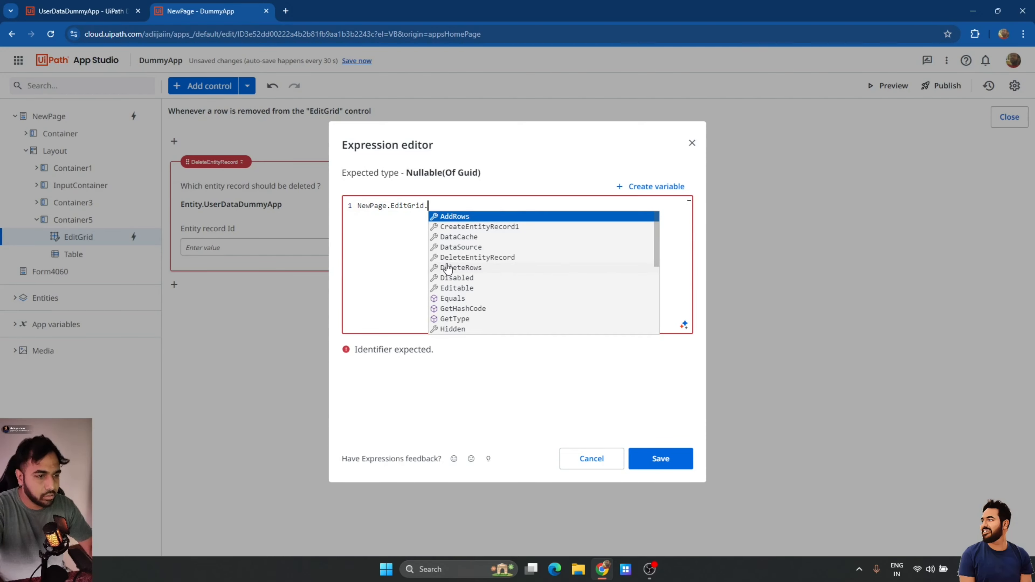
{"action": "type", "text": "se"}
{"action": "key", "text": "Down"}
{"action": "key", "text": "Down"}
{"action": "key", "text": "Down"}
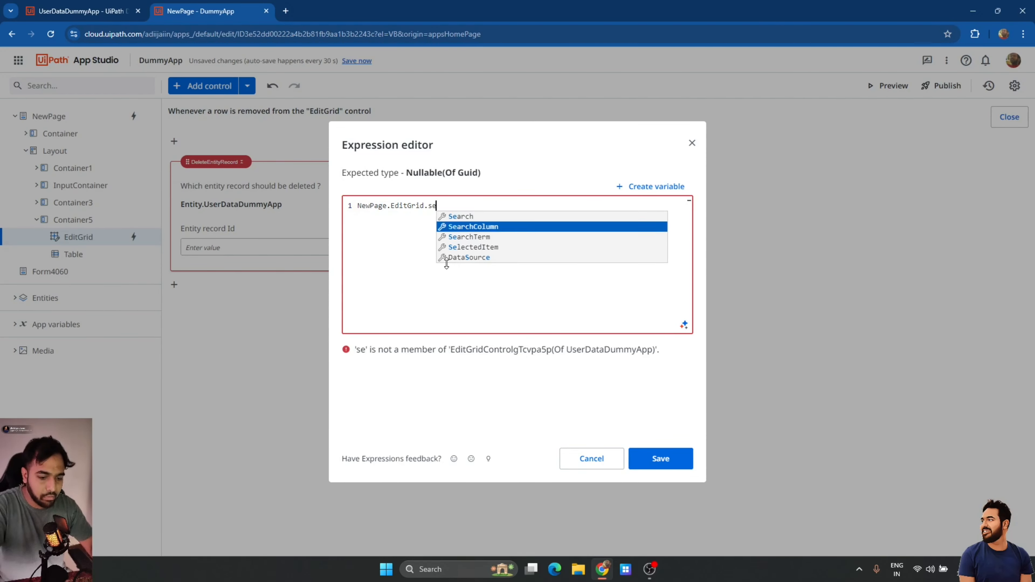
{"action": "key", "text": "Return"}
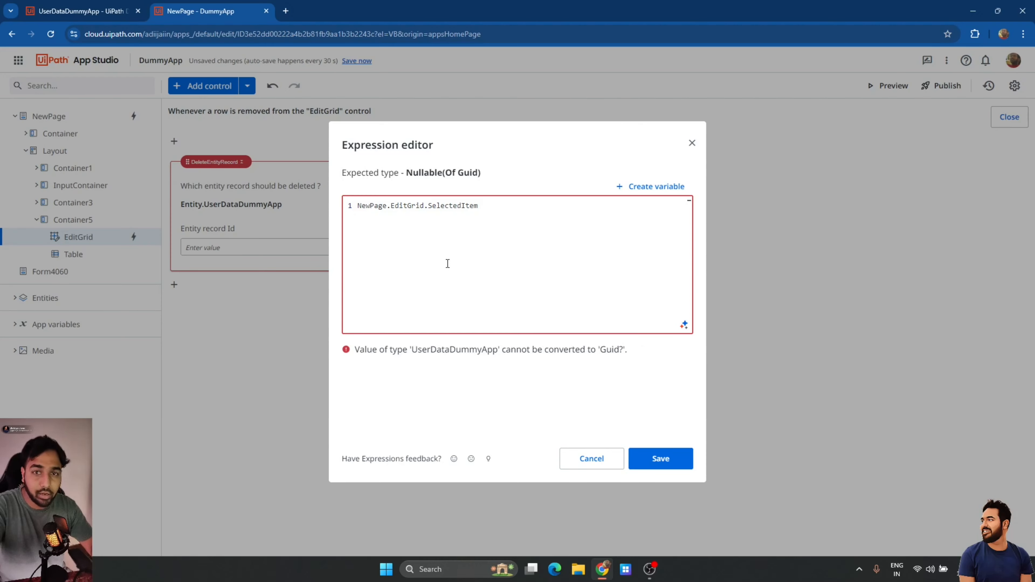
{"action": "type", "text": ".id"}
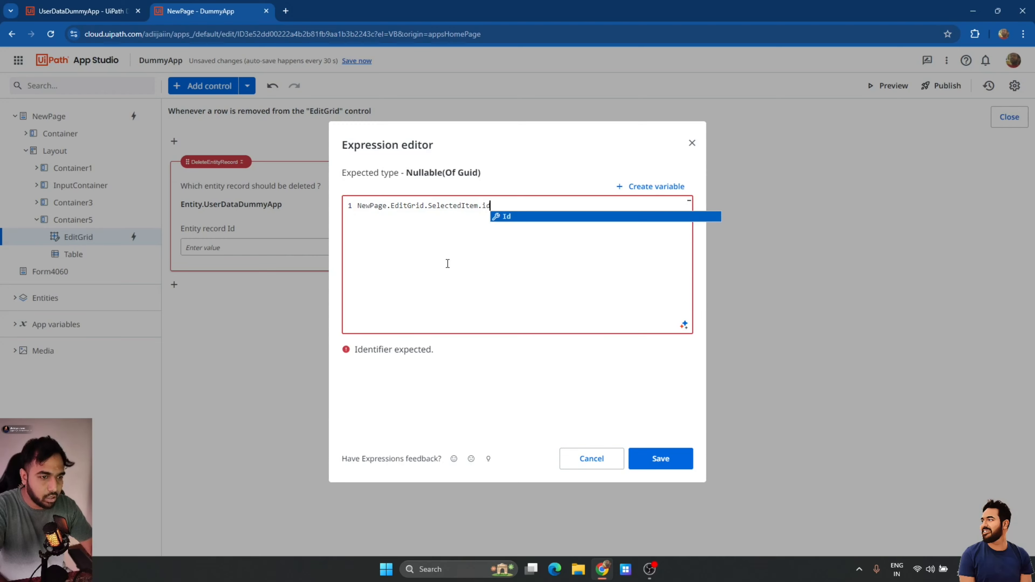
{"action": "key", "text": "Return"}
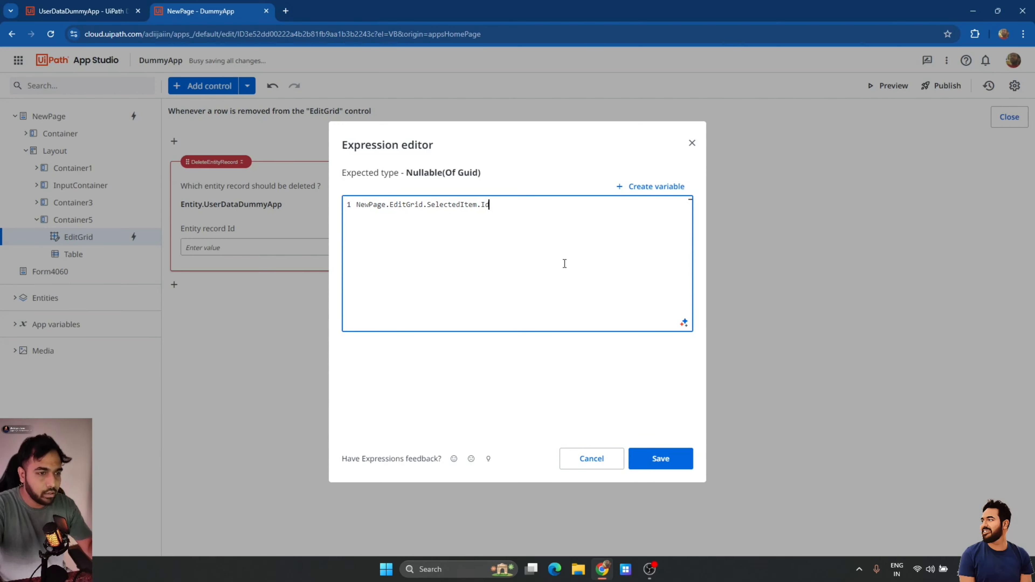
{"action": "left_click", "coordinate": [660, 458]}
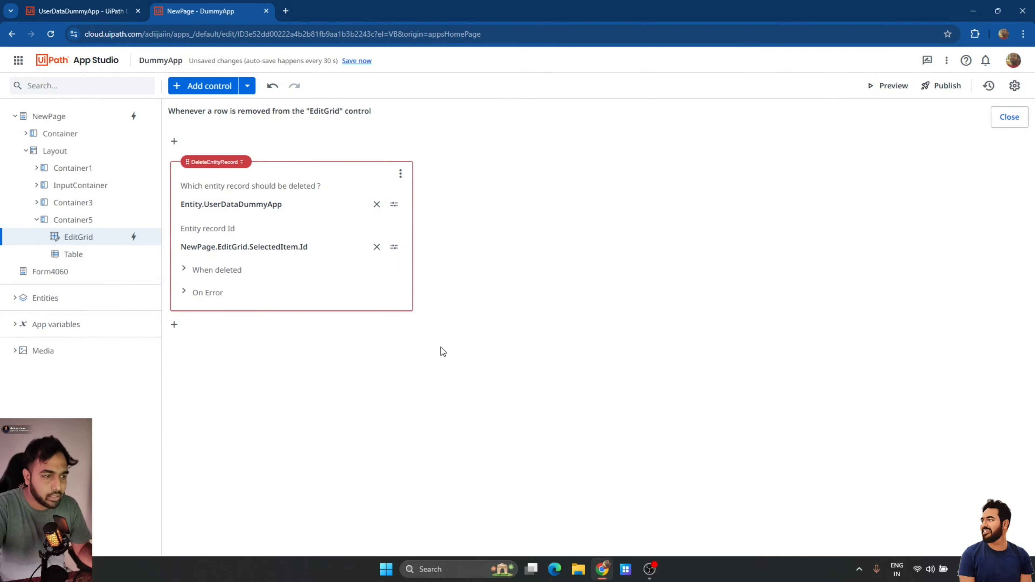
Add a Show Message after deletion titled "Row Deleted" with text "Record is Purged".
{"action": "left_click", "coordinate": [219, 270]}
{"action": "left_click", "coordinate": [240, 299]}
{"action": "left_click", "coordinate": [246, 331]}
{"action": "left_click", "coordinate": [396, 354]}
{"action": "left_click", "coordinate": [396, 395]}
{"action": "left_click", "coordinate": [320, 356]}
{"action": "type", "text": "\"Row Deleted"}
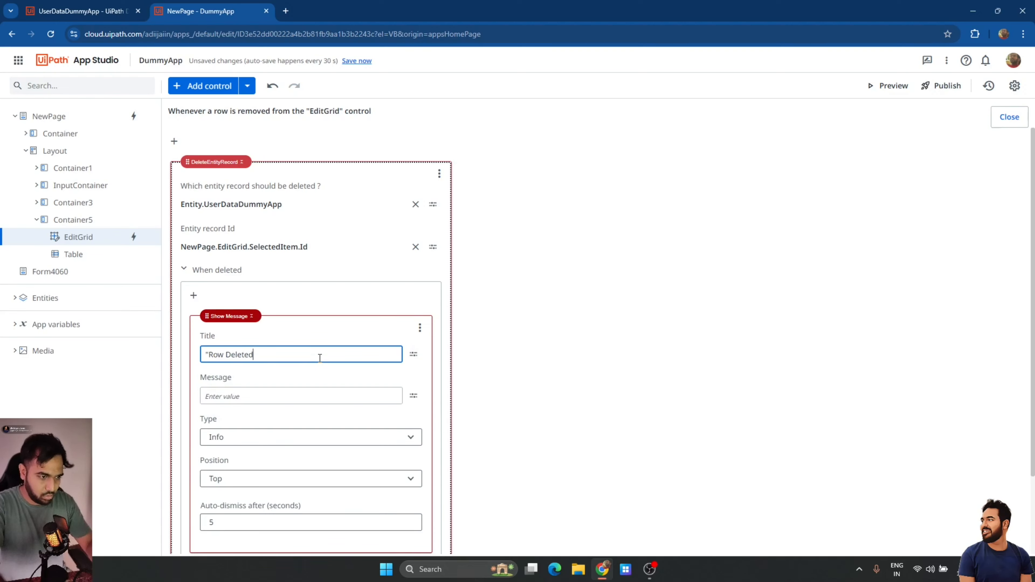
{"action": "left_click", "coordinate": [262, 396]}
{"action": "type", "text": "\"Record is"}
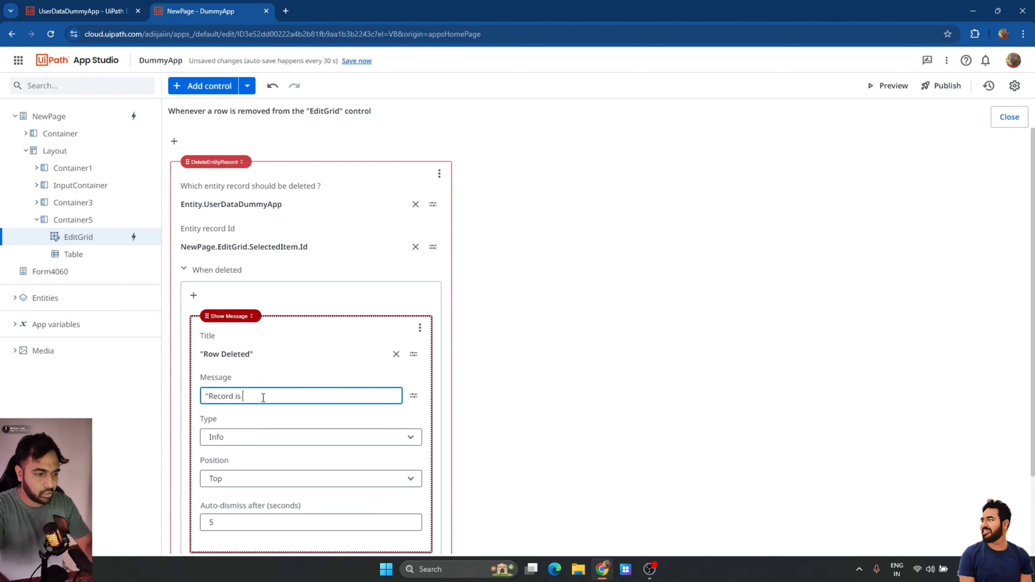
{"action": "type", "text": " Purged"}
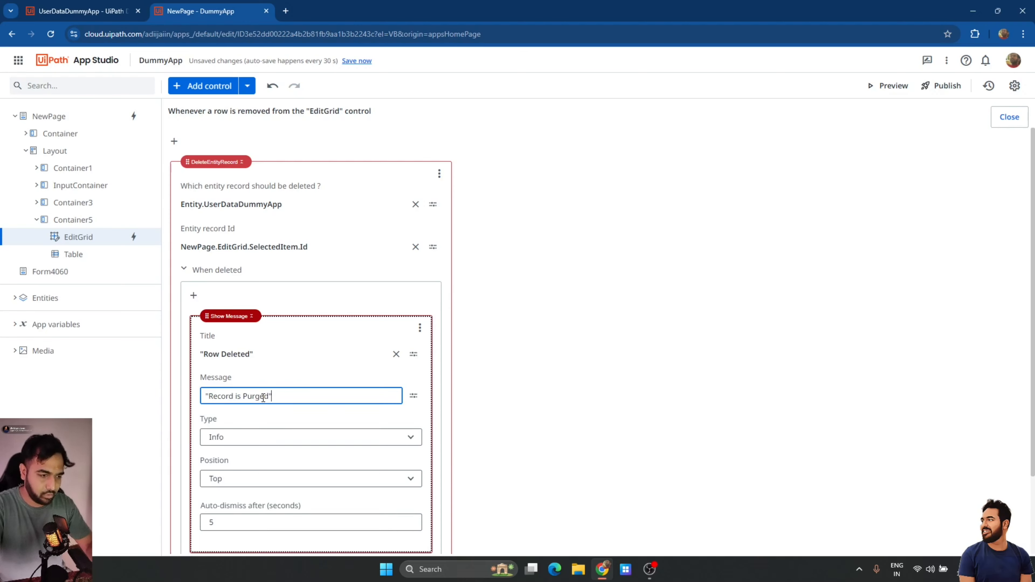
{"action": "type", "text": "\""}
{"action": "left_click", "coordinate": [560, 393]}
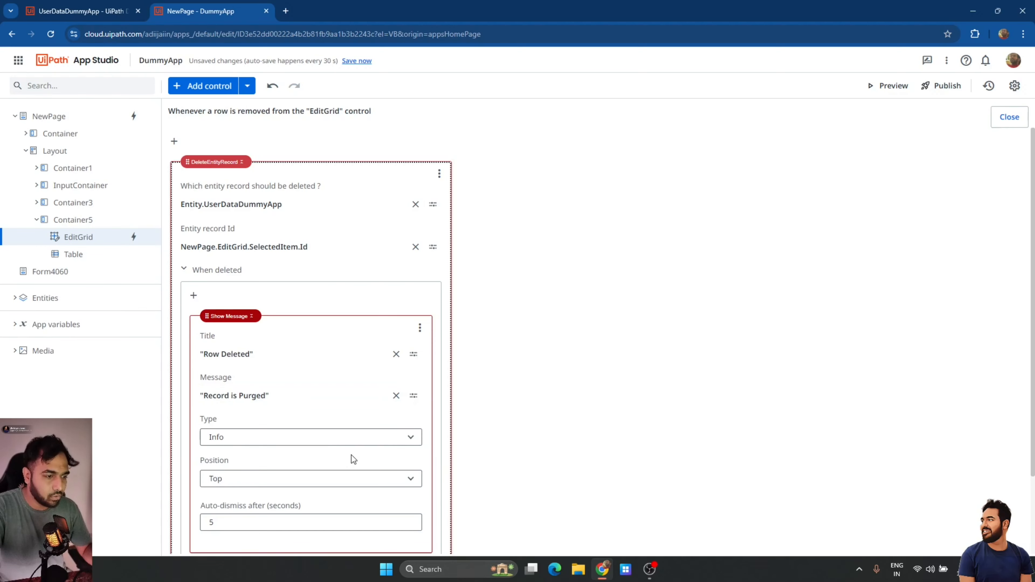
Make the message a Success type and close the rule editor.
{"action": "left_click", "coordinate": [318, 445]}
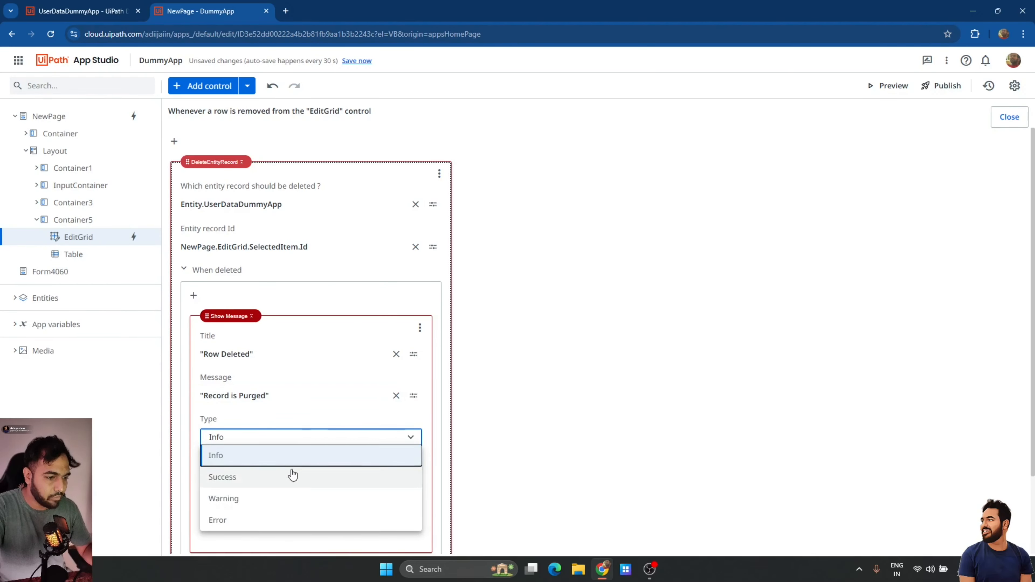
{"action": "left_click", "coordinate": [255, 482]}
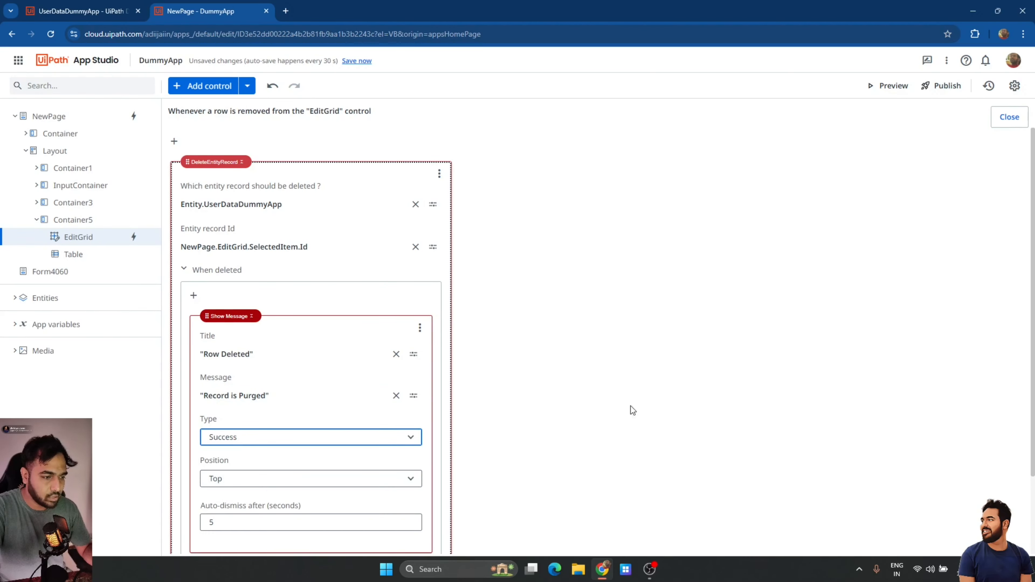
{"action": "left_click", "coordinate": [660, 355]}
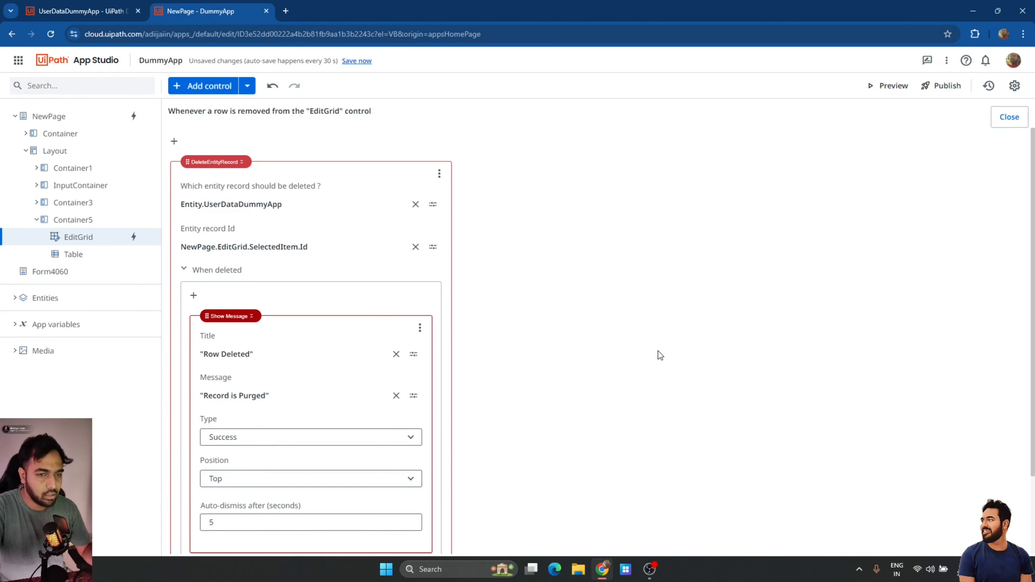
{"action": "left_click", "coordinate": [1009, 117]}
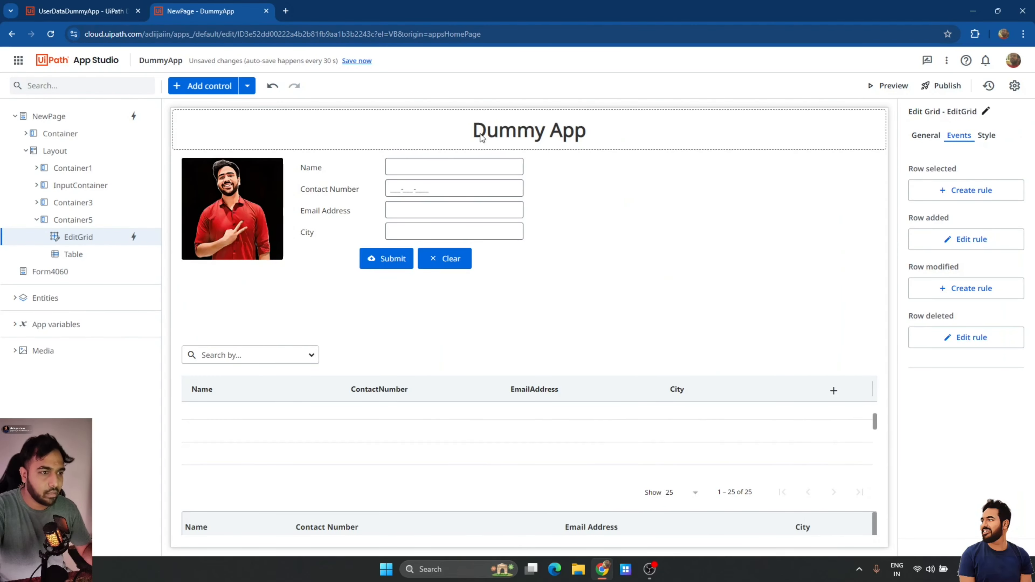
Save and preview the app, delete the third grid row, then go to the Data Service tab.
{"action": "left_click", "coordinate": [350, 61]}
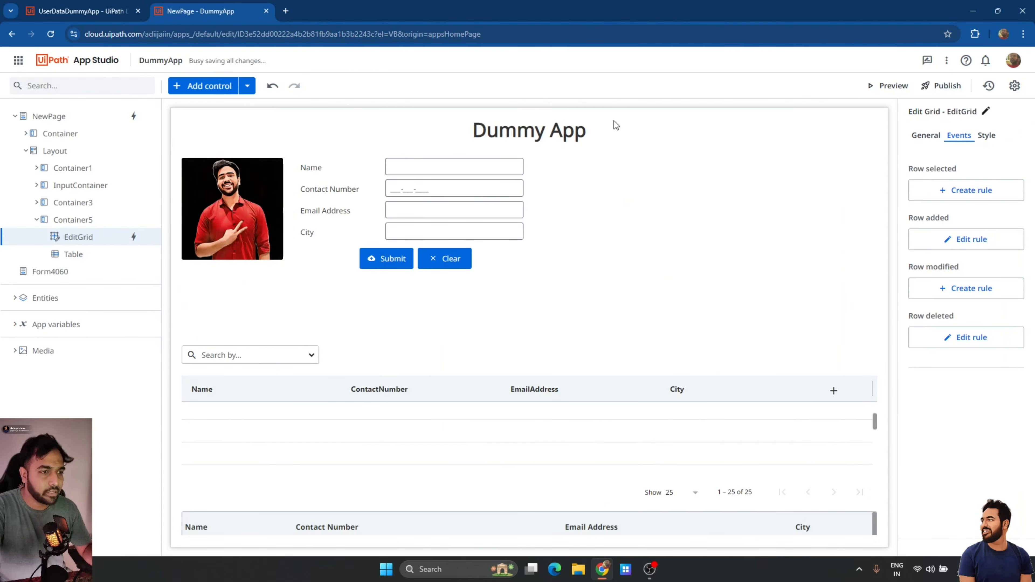
{"action": "left_click", "coordinate": [884, 93]}
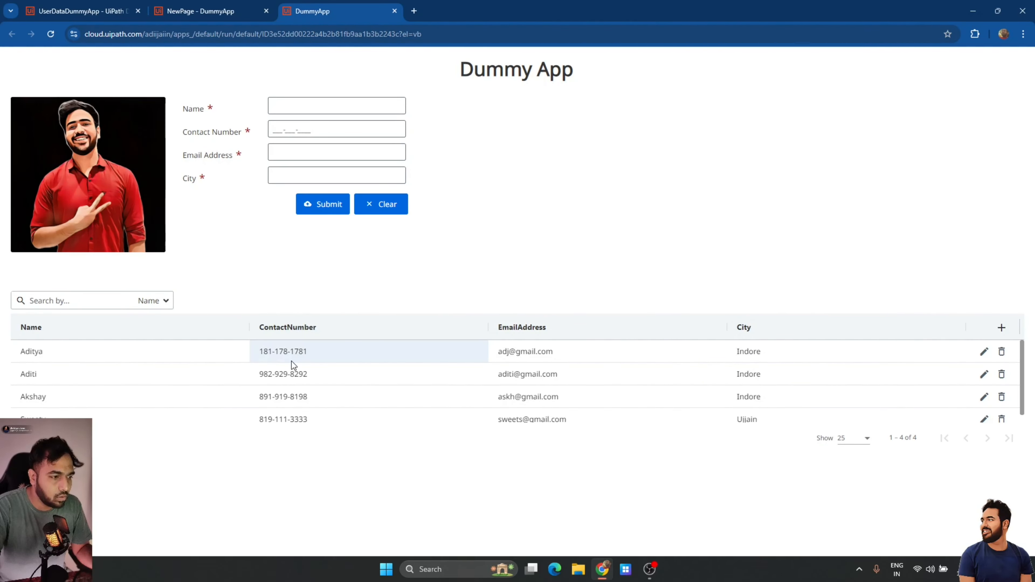
{"action": "left_click", "coordinate": [1001, 396]}
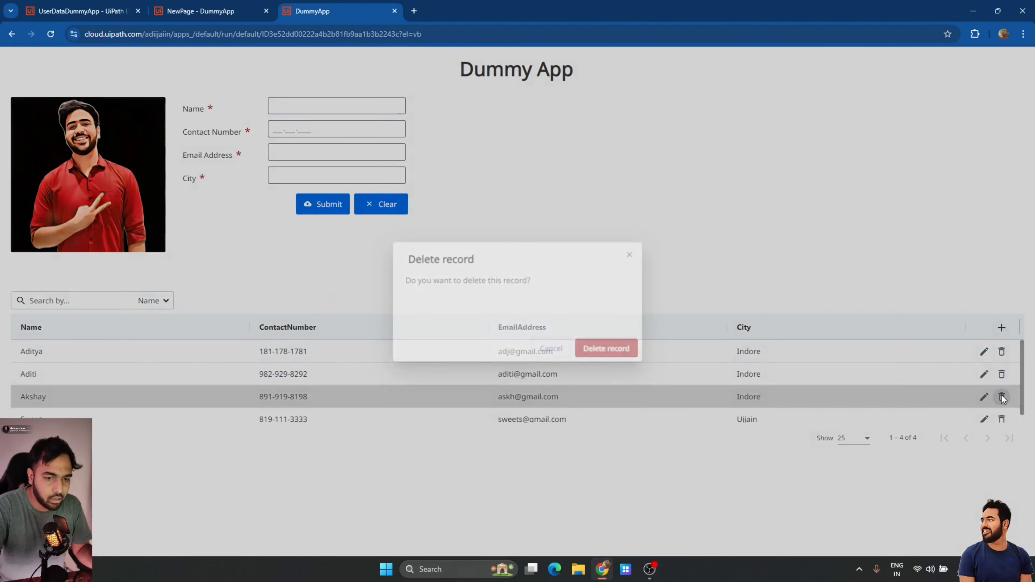
{"action": "left_click", "coordinate": [618, 354]}
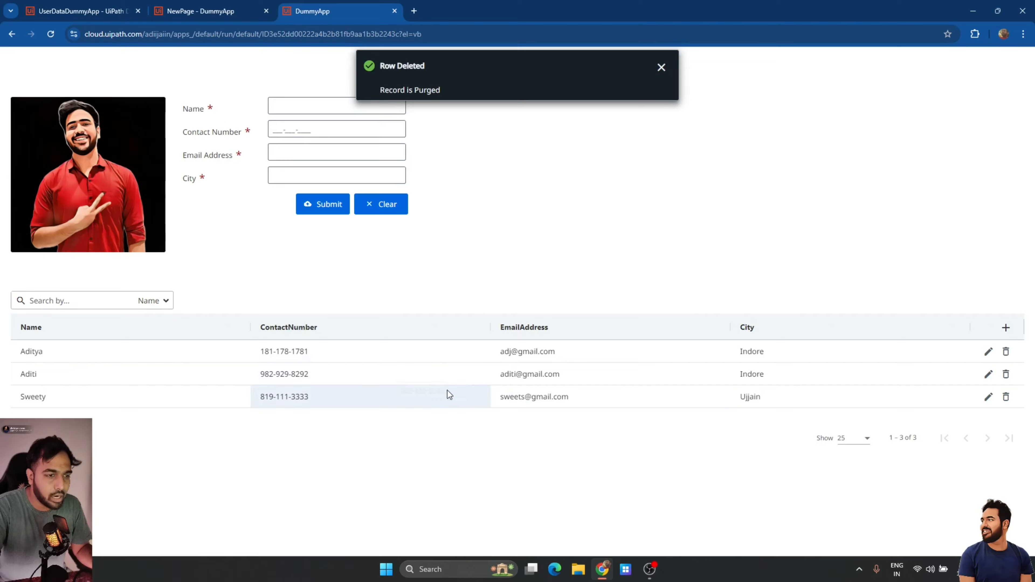
{"action": "left_click", "coordinate": [102, 8]}
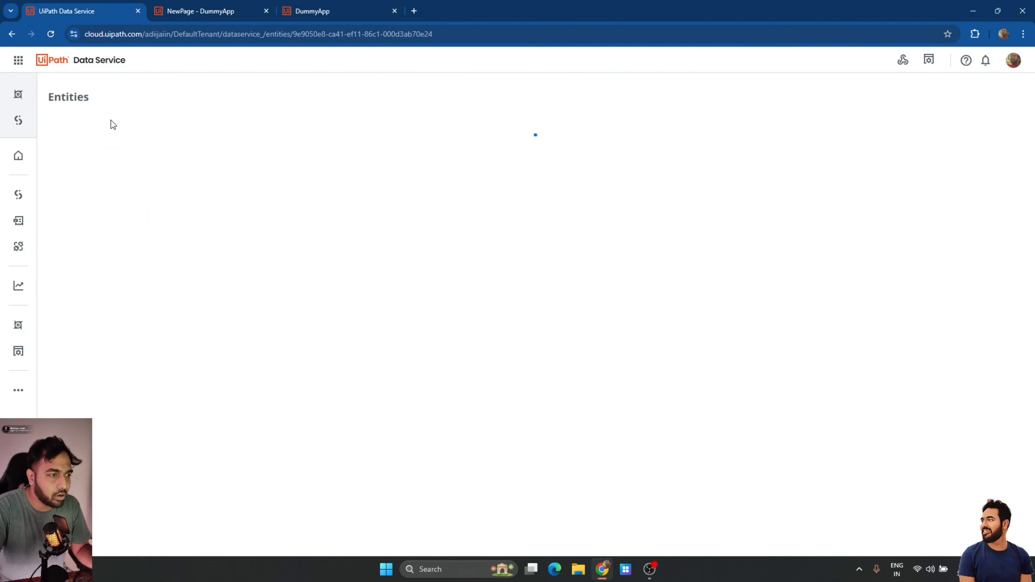
Check the entity's Data tab shows three records, then return to the NewPage - DummyApp editor.
{"action": "left_click", "coordinate": [103, 121]}
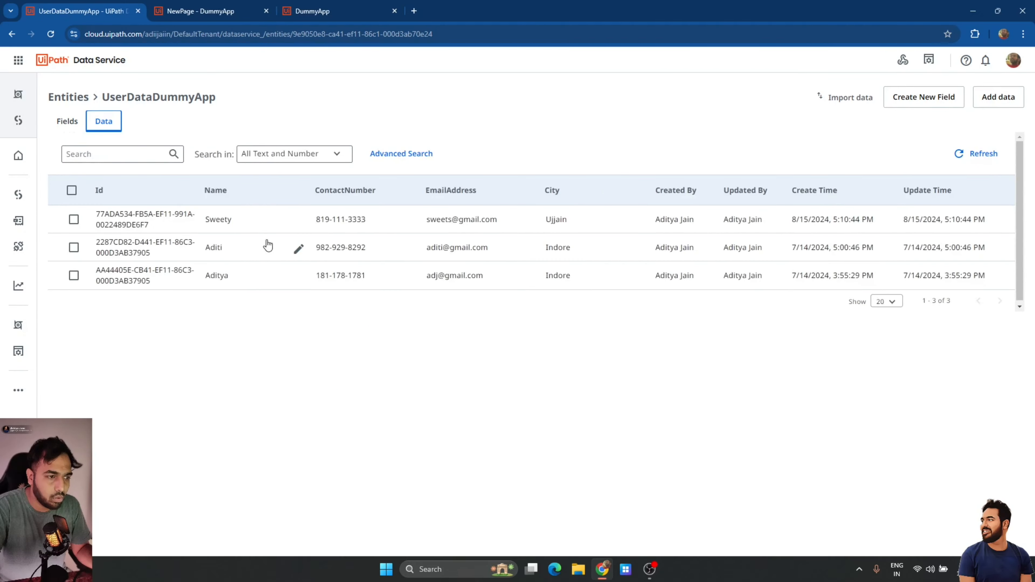
{"action": "left_click", "coordinate": [201, 11]}
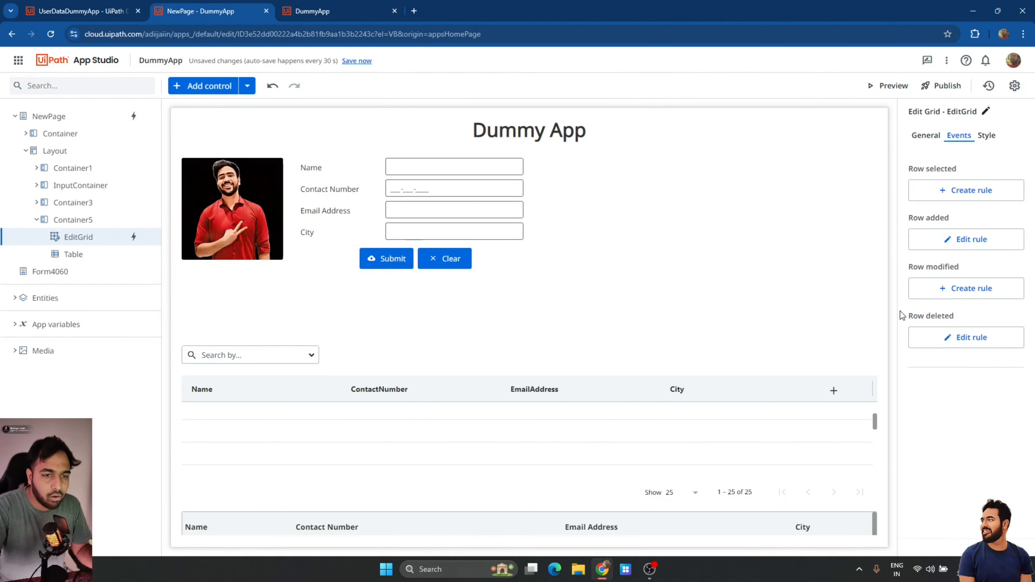
Create a row-modified rule with an Update Entity Record action on UserDataDummyApp.
{"action": "left_click", "coordinate": [957, 290]}
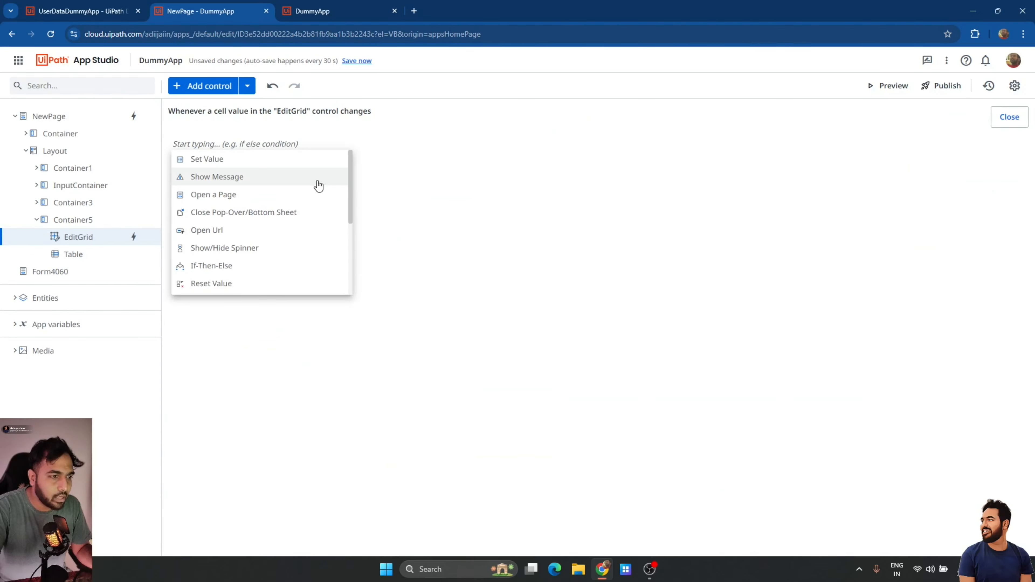
{"action": "scroll", "coordinate": [283, 227], "scroll_direction": "down", "scroll_amount": 2}
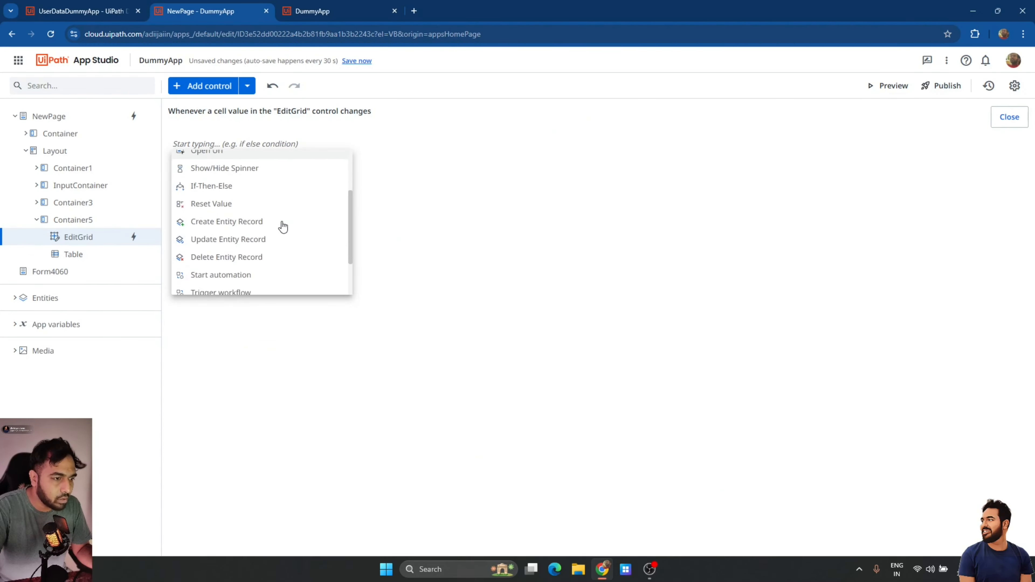
{"action": "left_click", "coordinate": [245, 238]}
{"action": "left_click", "coordinate": [394, 204]}
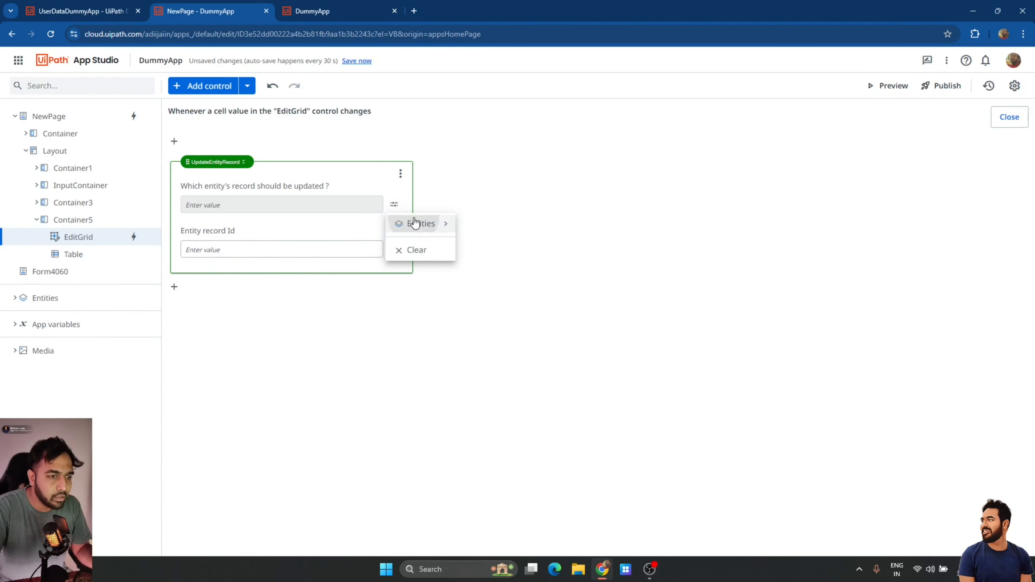
{"action": "mouse_move", "coordinate": [415, 223]}
{"action": "left_click", "coordinate": [523, 249]}
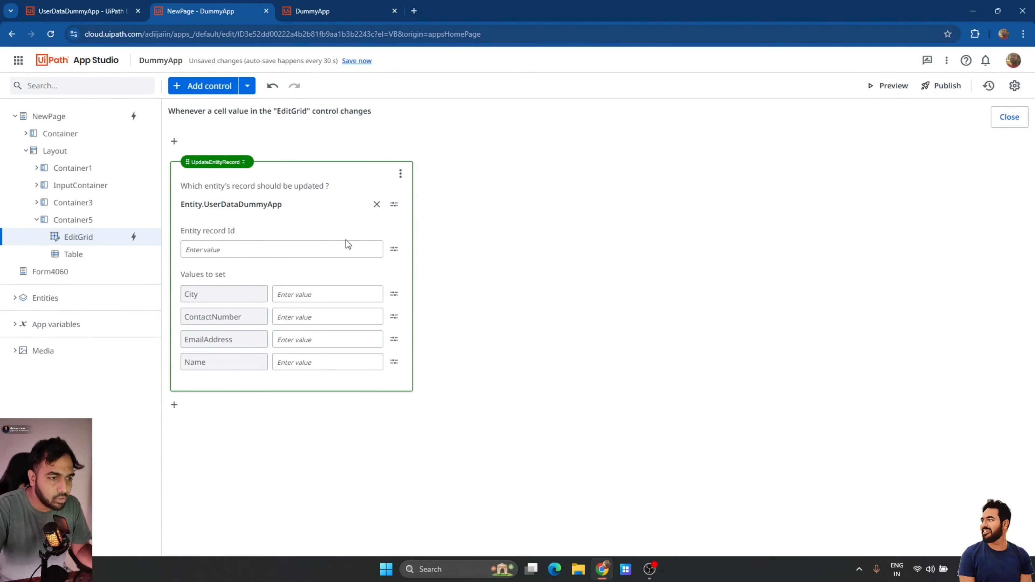
Set the update's Entity record Id to NewPage.EditGrid.SelectedItem.Id.
{"action": "left_click", "coordinate": [307, 246]}
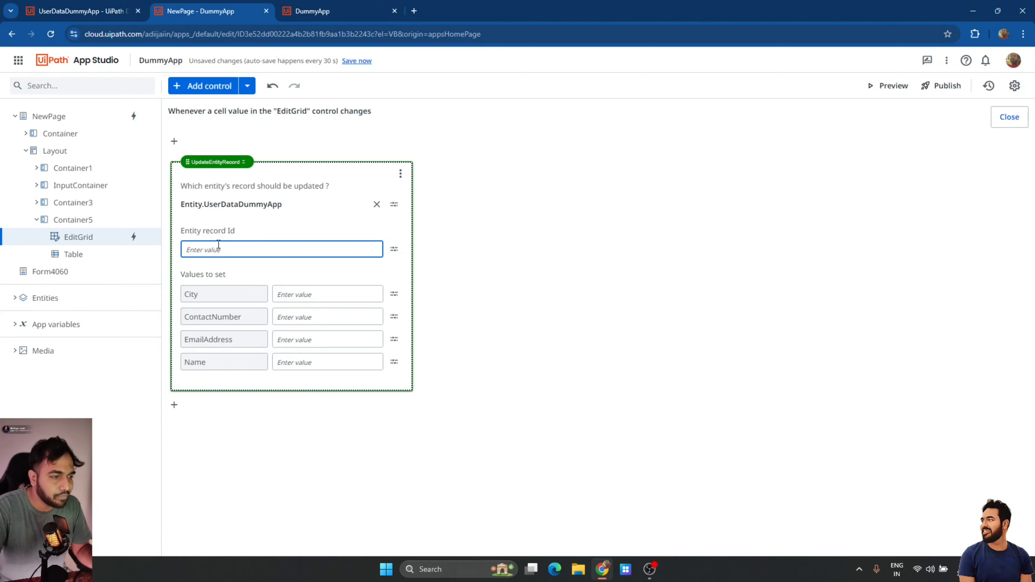
{"action": "left_click", "coordinate": [394, 249]}
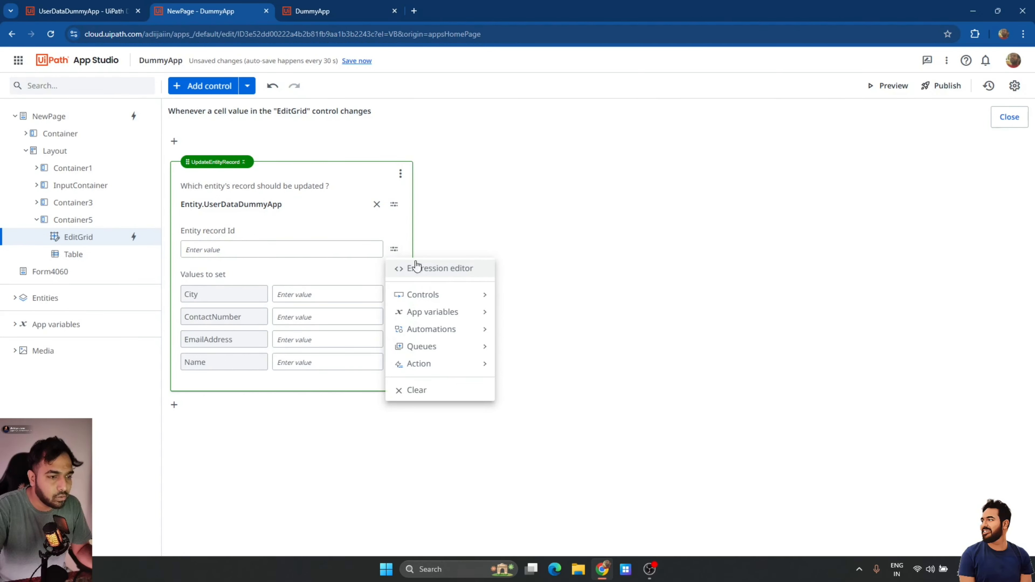
{"action": "left_click", "coordinate": [446, 277]}
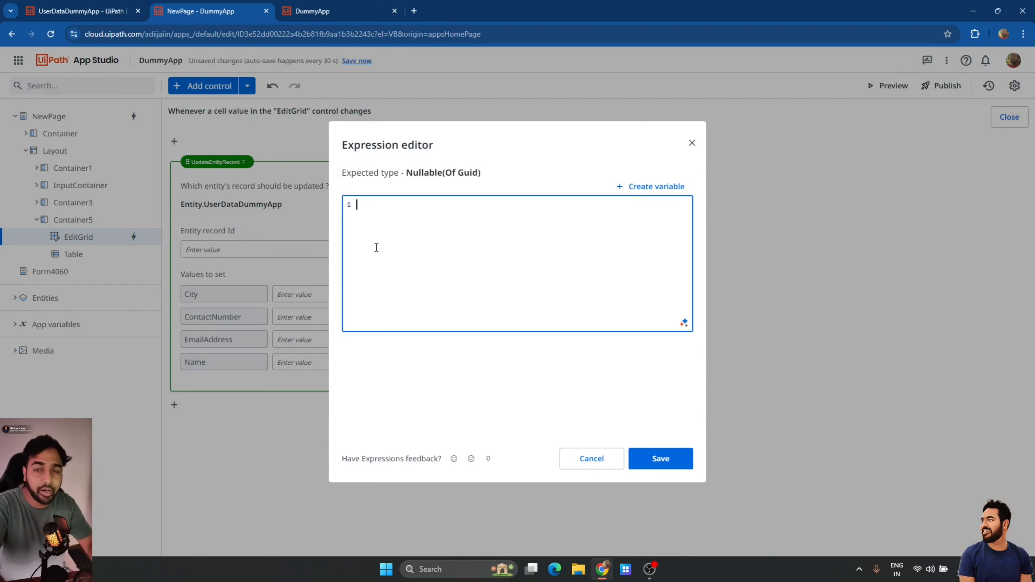
{"action": "type", "text": "Ne"}
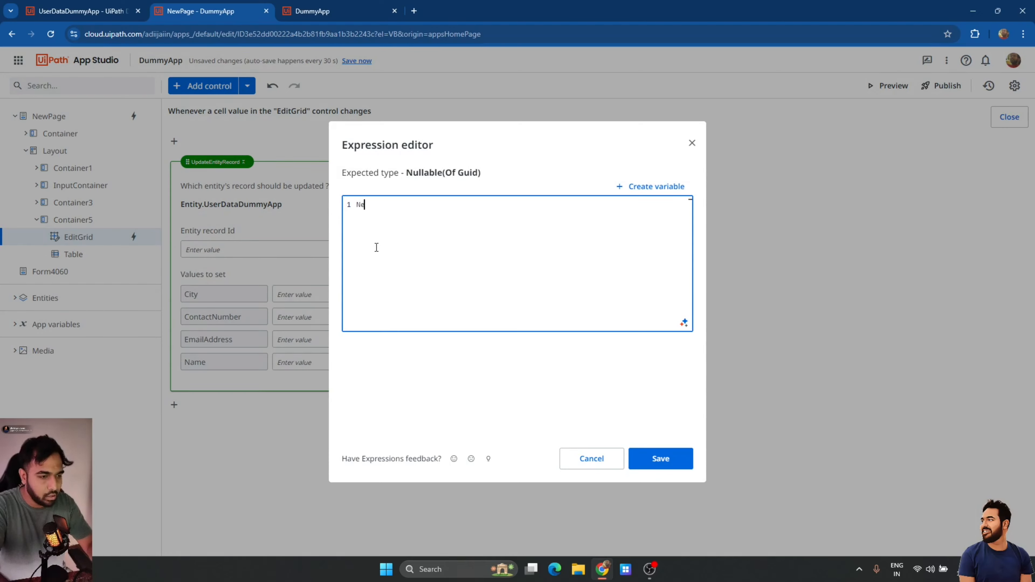
{"action": "type", "text": "wPage/"}
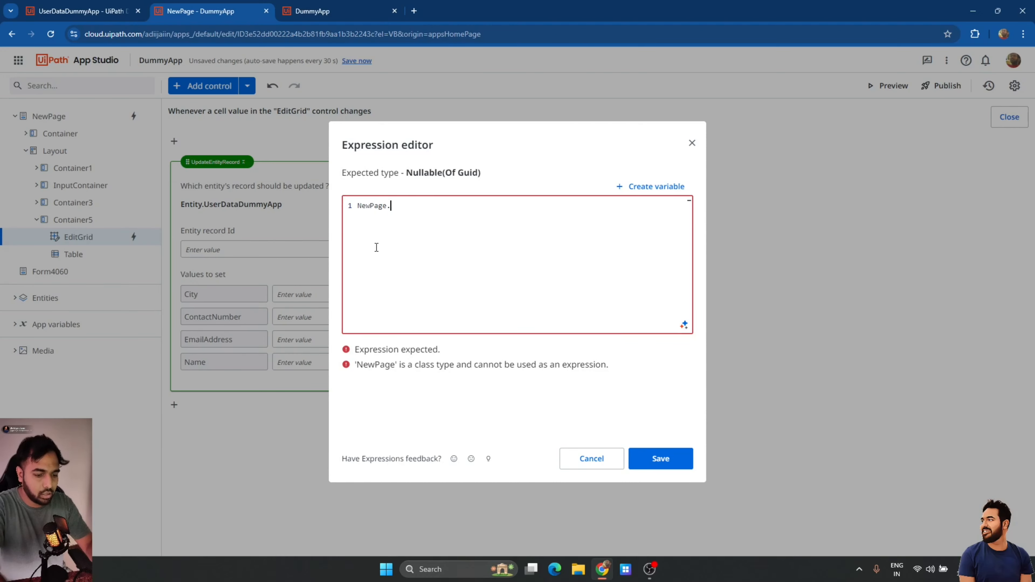
{"action": "type", "text": "EditGrid"}
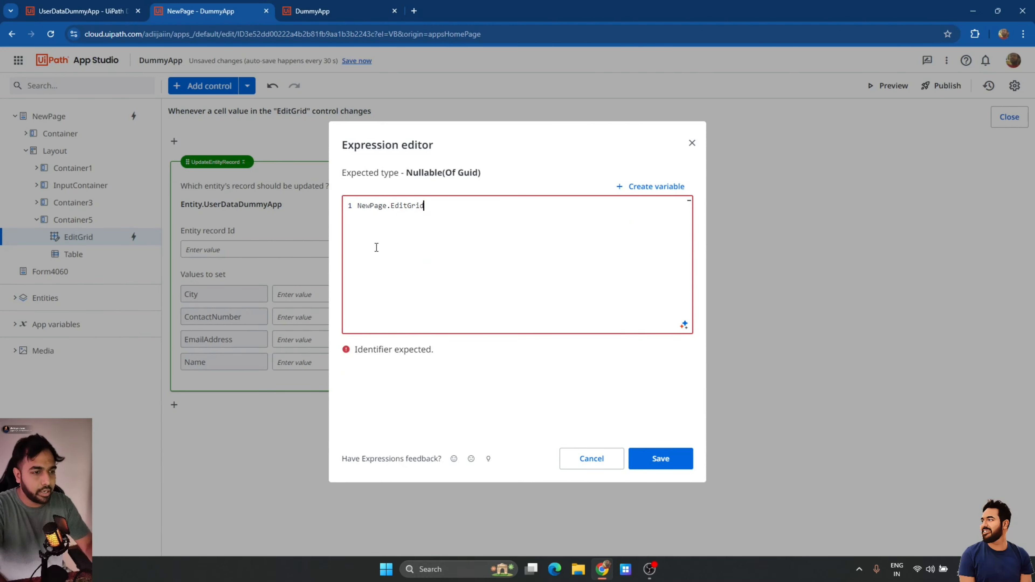
{"action": "type", "text": ".Se"}
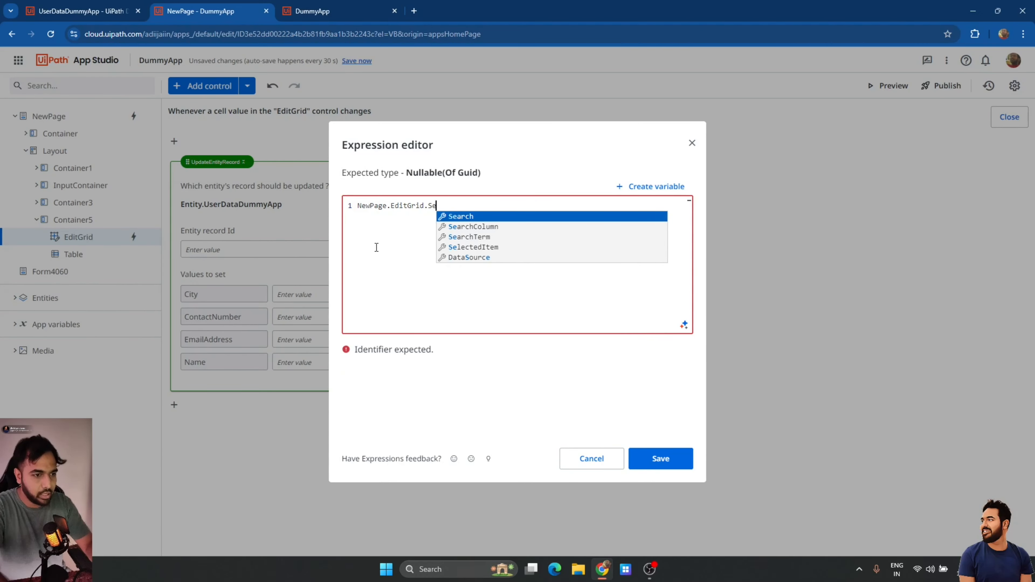
{"action": "key", "text": "Down"}
{"action": "key", "text": "Down"}
{"action": "key", "text": "Down"}
{"action": "key", "text": "Return"}
{"action": "type", "text": "."}
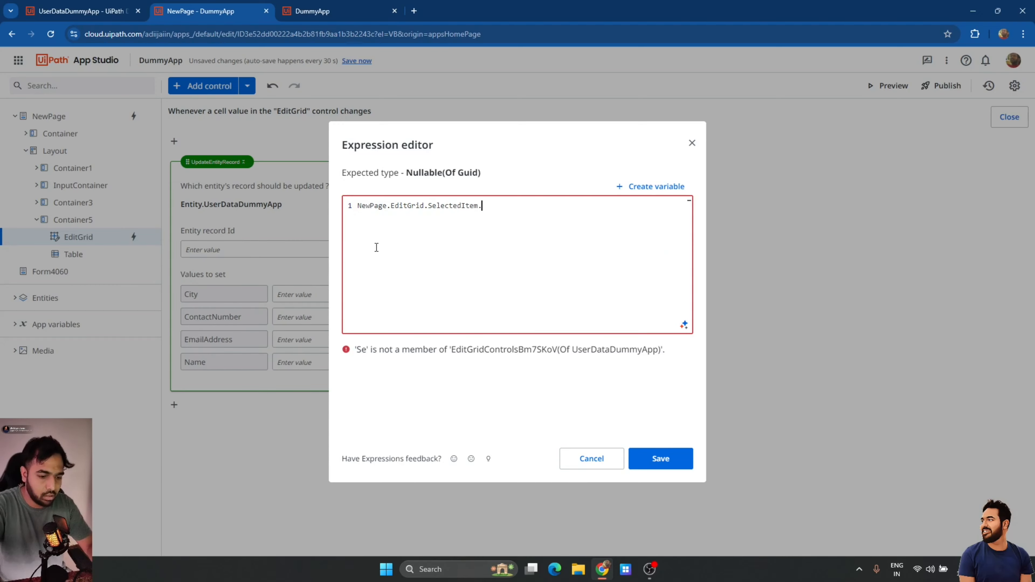
{"action": "type", "text": "Id"}
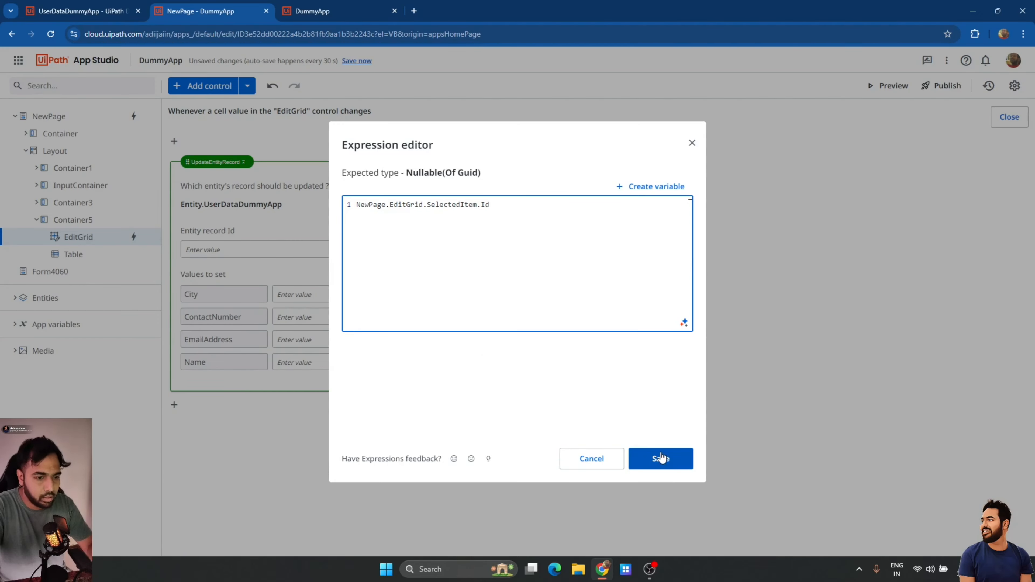
{"action": "left_click", "coordinate": [661, 457]}
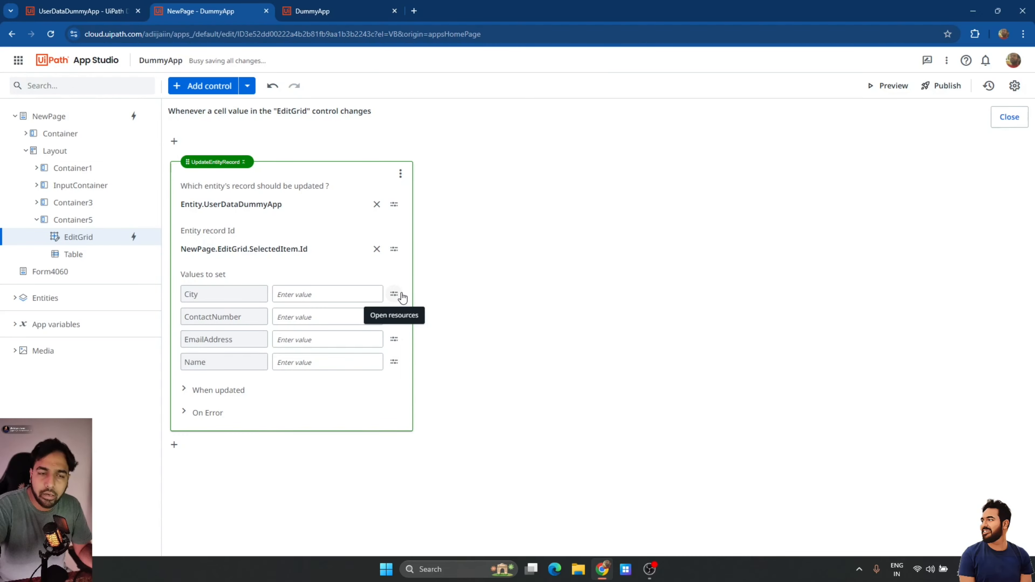
Map City to the expression NewPage.EditGrid.SelectedItem.City.
{"action": "left_click", "coordinate": [402, 297]}
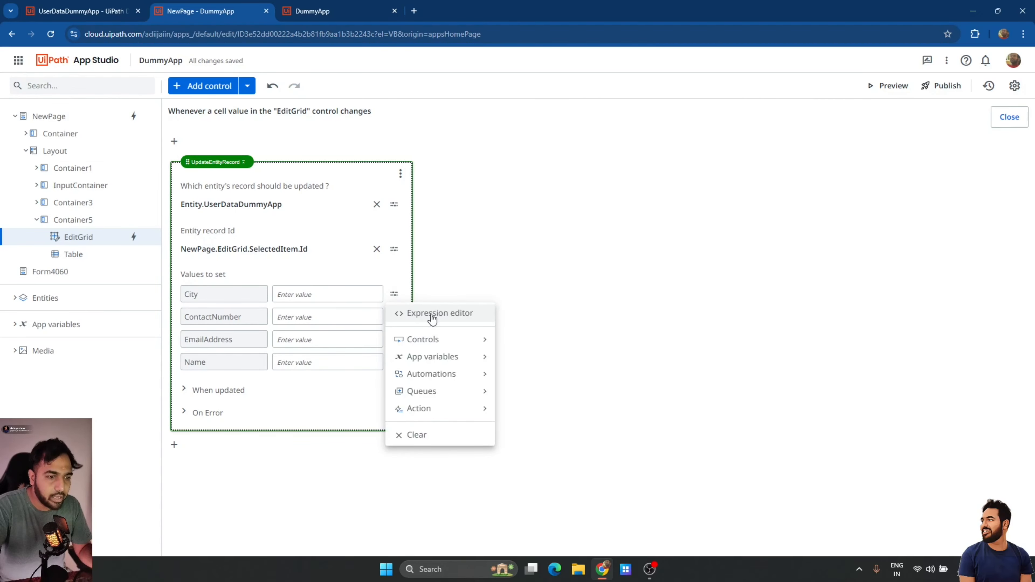
{"action": "left_click", "coordinate": [439, 319]}
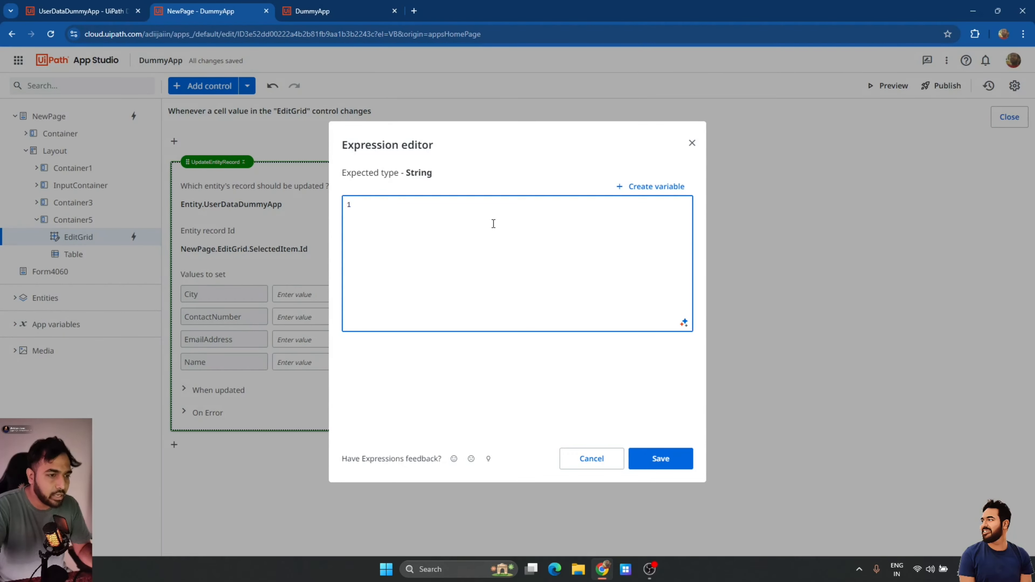
{"action": "type", "text": "NewPage.EditGrid.NewItem.ContactNumber"}
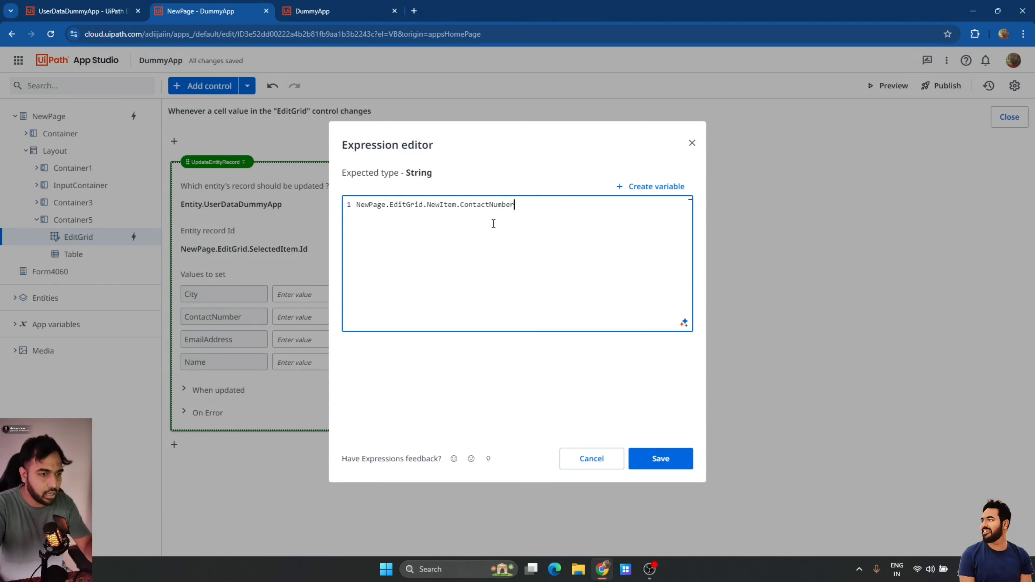
{"action": "double_click", "coordinate": [447, 204]}
{"action": "type", "text": "SelectedItem"}
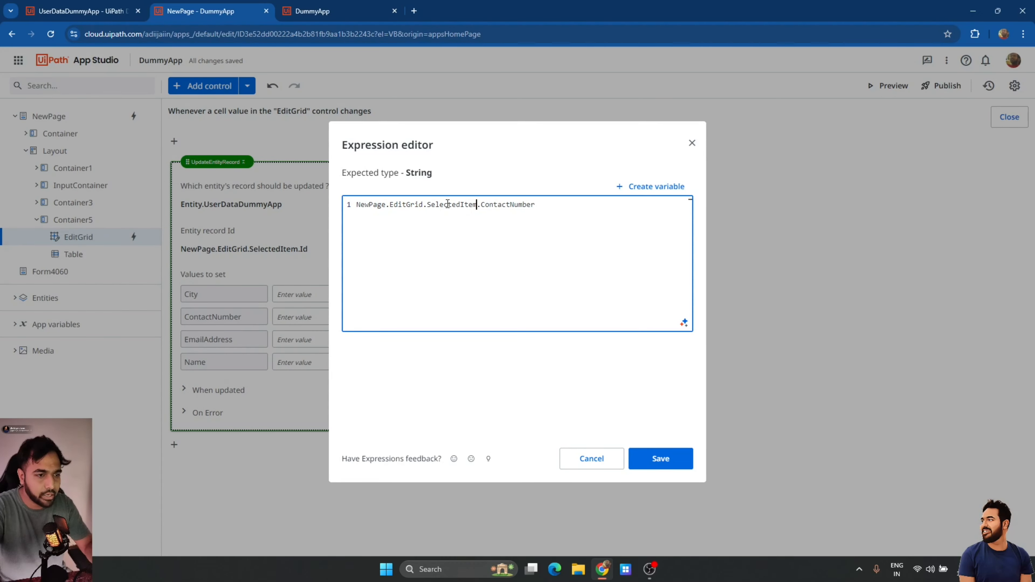
{"action": "double_click", "coordinate": [512, 208]}
{"action": "type", "text": "City"}
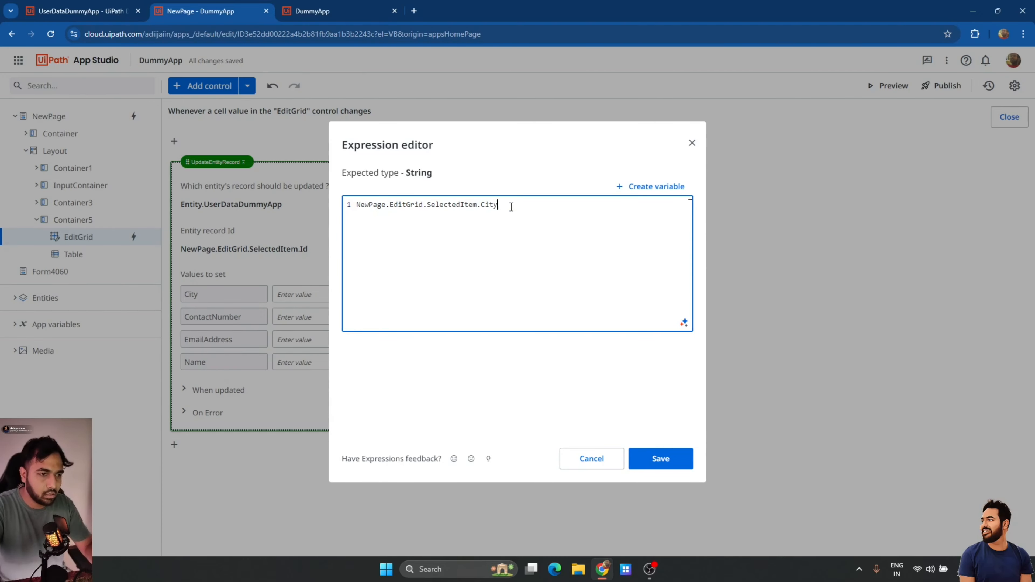
{"action": "key", "text": "ctrl+a"}
{"action": "key", "text": "ctrl+c"}
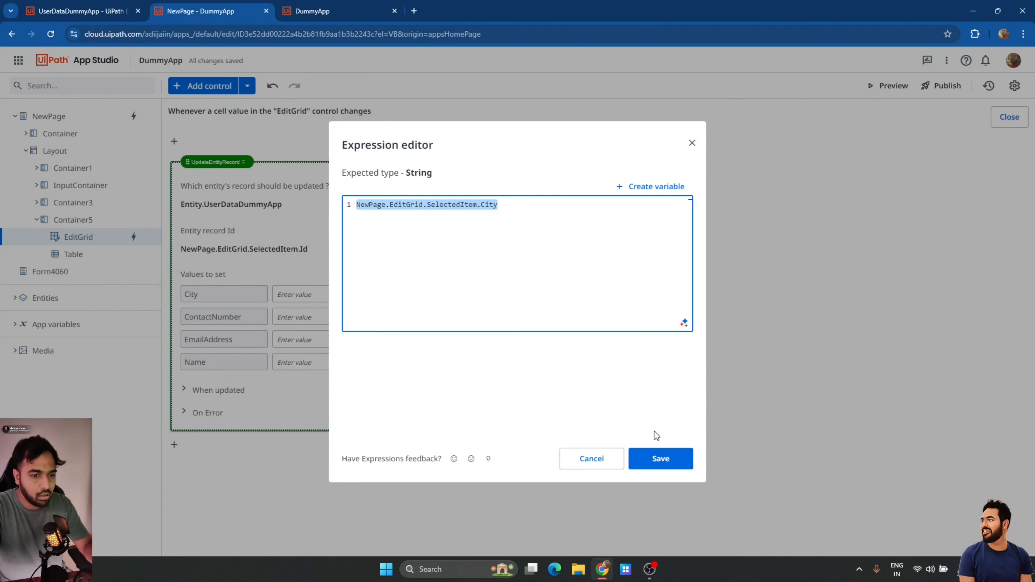
{"action": "left_click", "coordinate": [660, 458]}
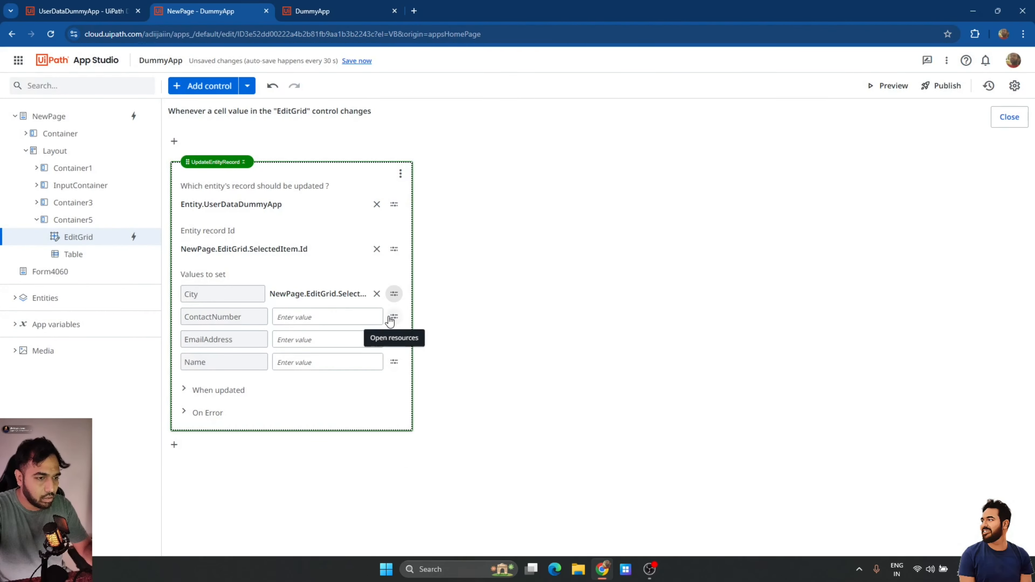
Map ContactNumber to NewPage.EditGrid.SelectedItem.ContactNumber.
{"action": "left_click", "coordinate": [393, 317]}
{"action": "left_click", "coordinate": [411, 335]}
{"action": "key", "text": "ctrl+v"}
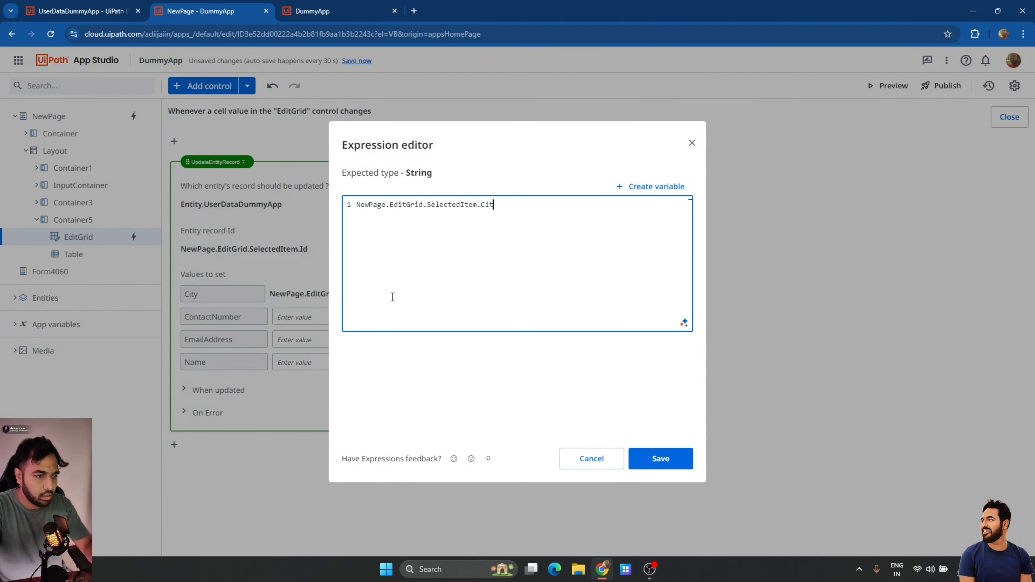
{"action": "key", "text": "Down"}
{"action": "key", "text": "Return"}
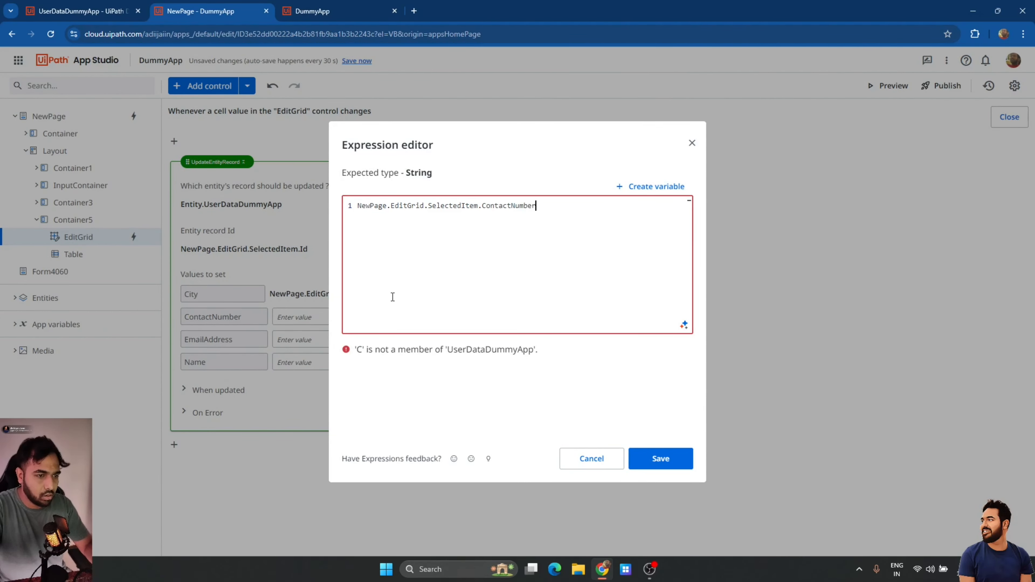
{"action": "left_click", "coordinate": [648, 457]}
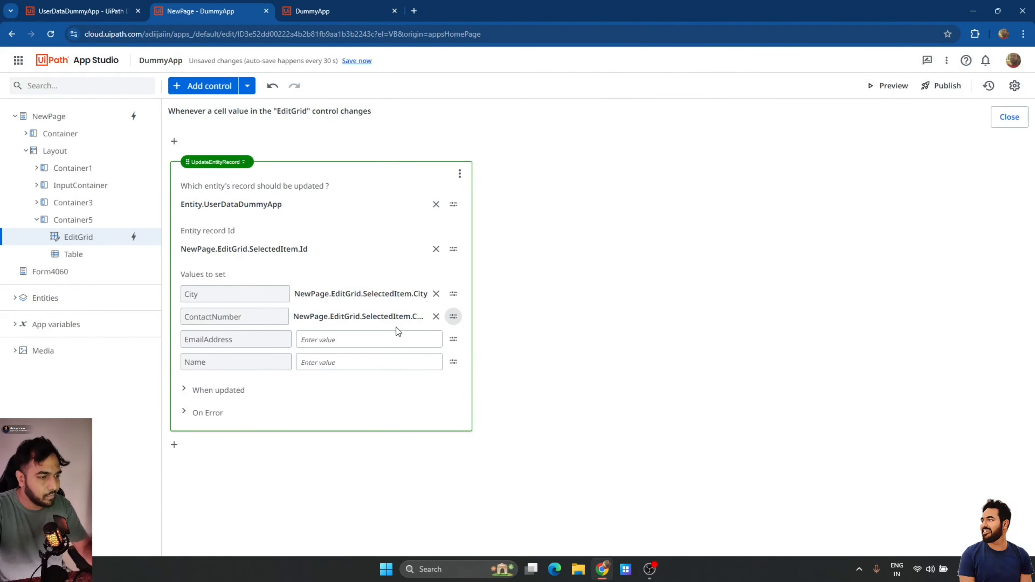
Map EmailAddress and Name to their NewPage.EditGrid.SelectedItem fields.
{"action": "left_click", "coordinate": [453, 338]}
{"action": "key", "text": "Escape"}
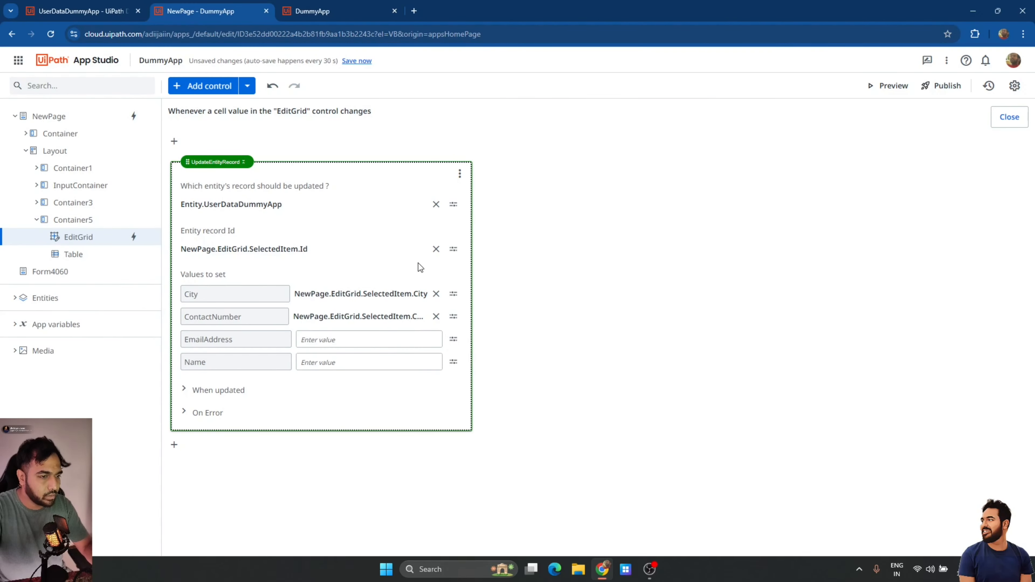
{"action": "left_click", "coordinate": [453, 339]}
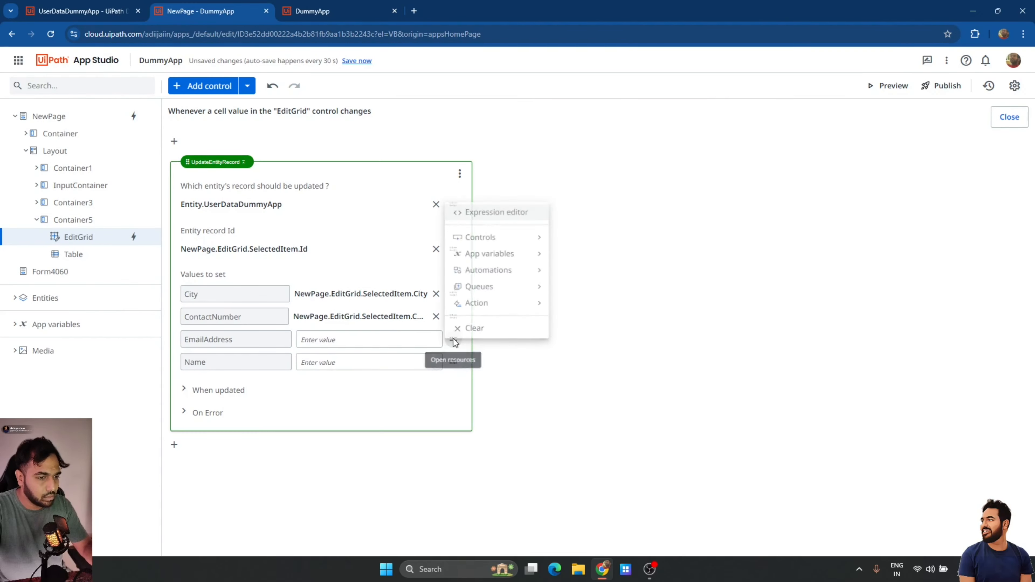
{"action": "left_click", "coordinate": [491, 213]}
{"action": "key", "text": "ctrl+v"}
{"action": "double_click", "coordinate": [489, 205]}
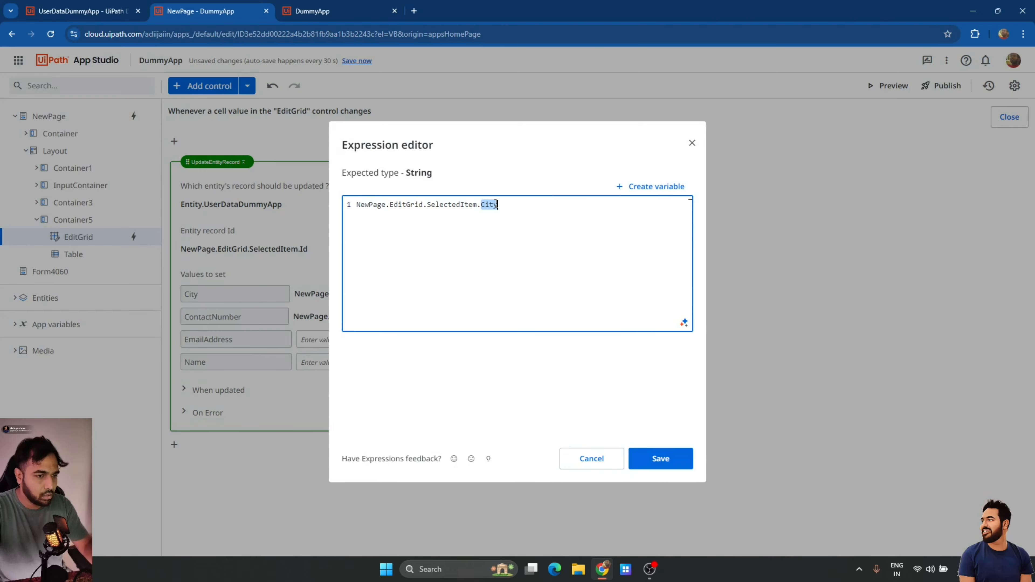
{"action": "type", "text": "EmailAddress"}
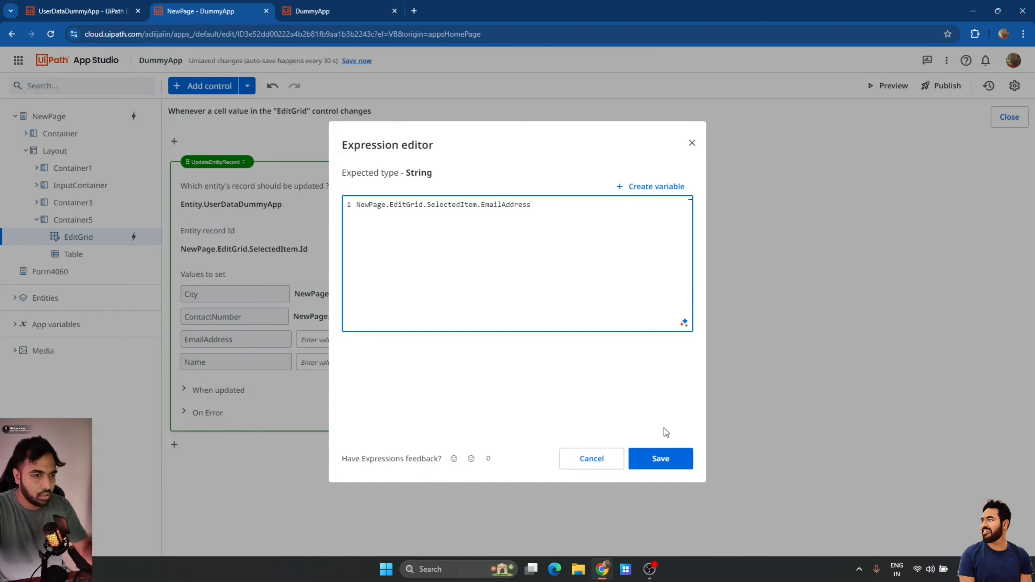
{"action": "left_click", "coordinate": [661, 459]}
{"action": "left_click", "coordinate": [372, 358]}
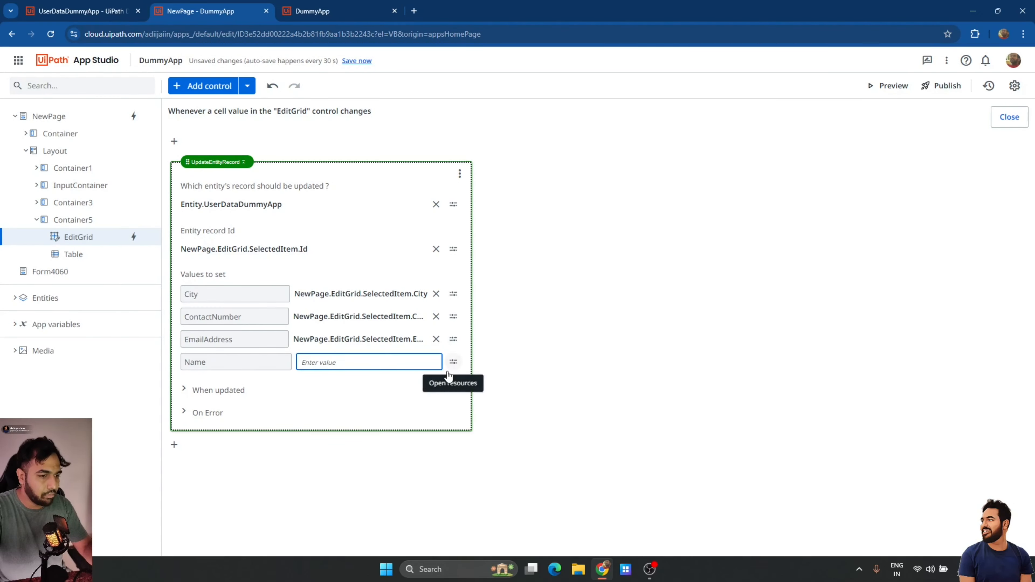
{"action": "type", "text": "NewPage.EditGrid.SelectedItem.C"}
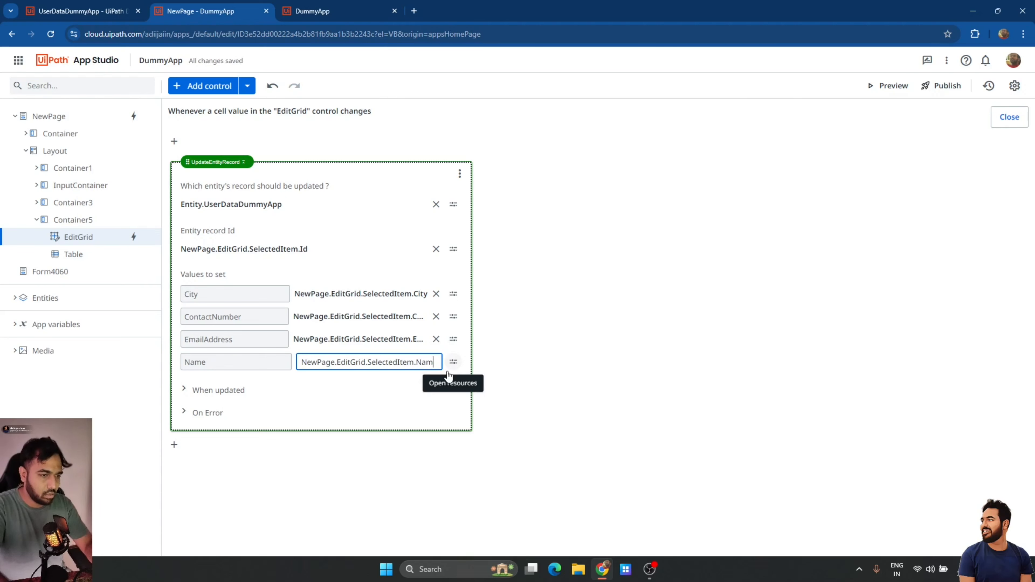
{"action": "left_click", "coordinate": [573, 388]}
Add a Show Message after updating titled "Row Updated" with text "New Values are updated in the record".
{"action": "left_click", "coordinate": [227, 399]}
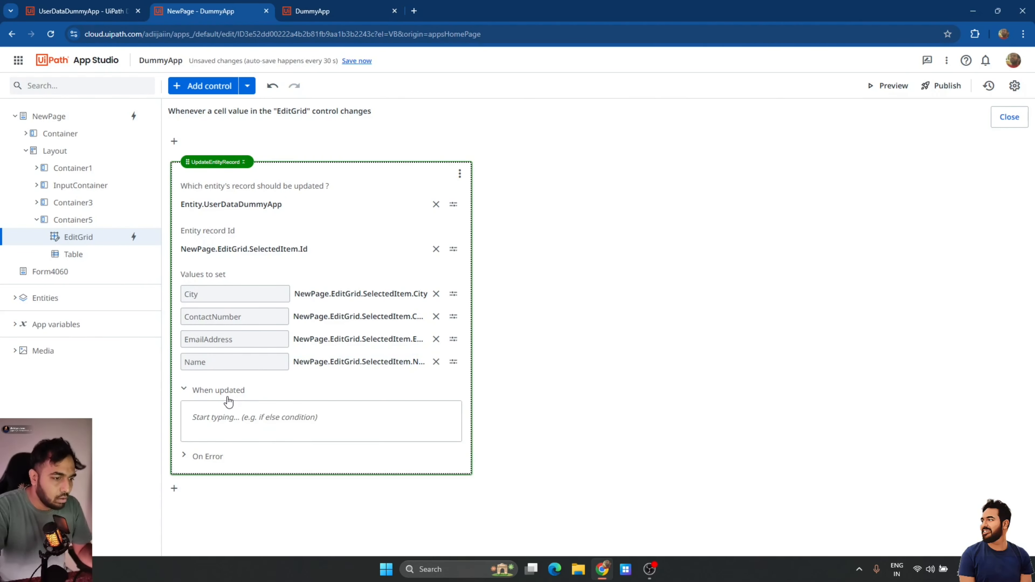
{"action": "left_click", "coordinate": [240, 411]}
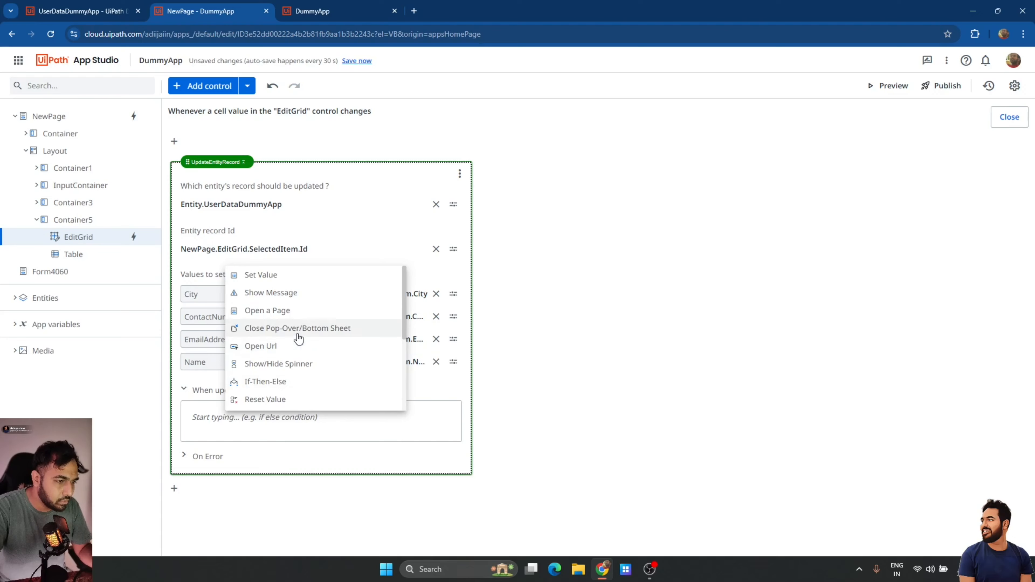
{"action": "left_click", "coordinate": [287, 294]}
{"action": "scroll", "coordinate": [368, 402], "scroll_direction": "down", "scroll_amount": 3}
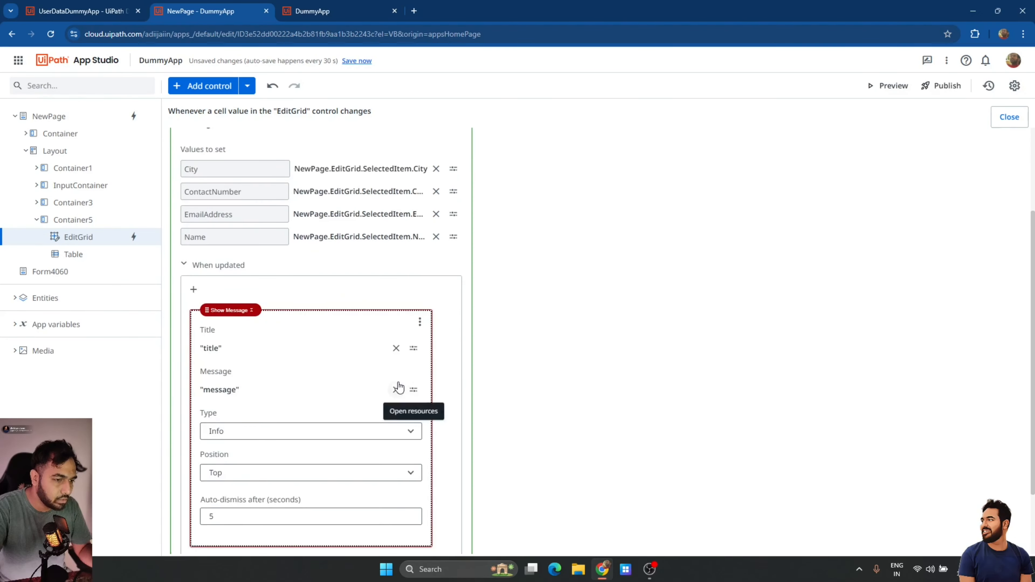
{"action": "left_click", "coordinate": [396, 348]}
{"action": "left_click", "coordinate": [396, 391]}
{"action": "left_click", "coordinate": [366, 349]}
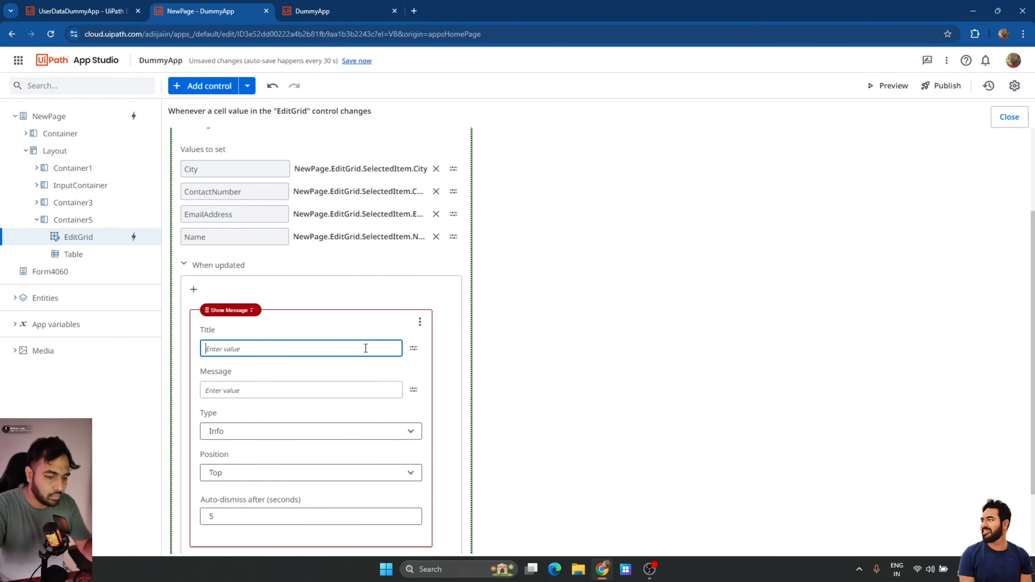
{"action": "type", "text": "\"Row Updated"}
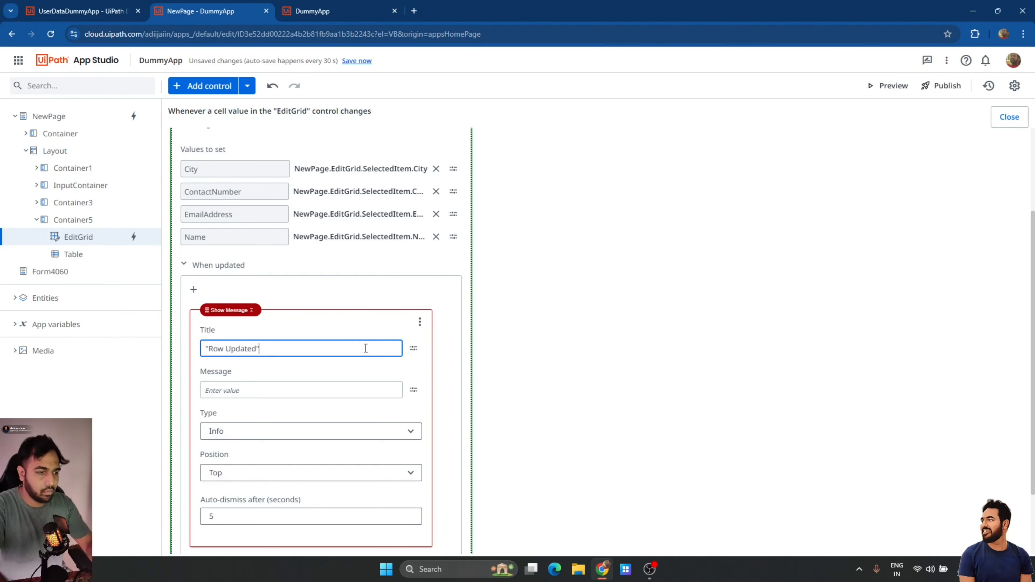
{"action": "key", "text": "Tab"}
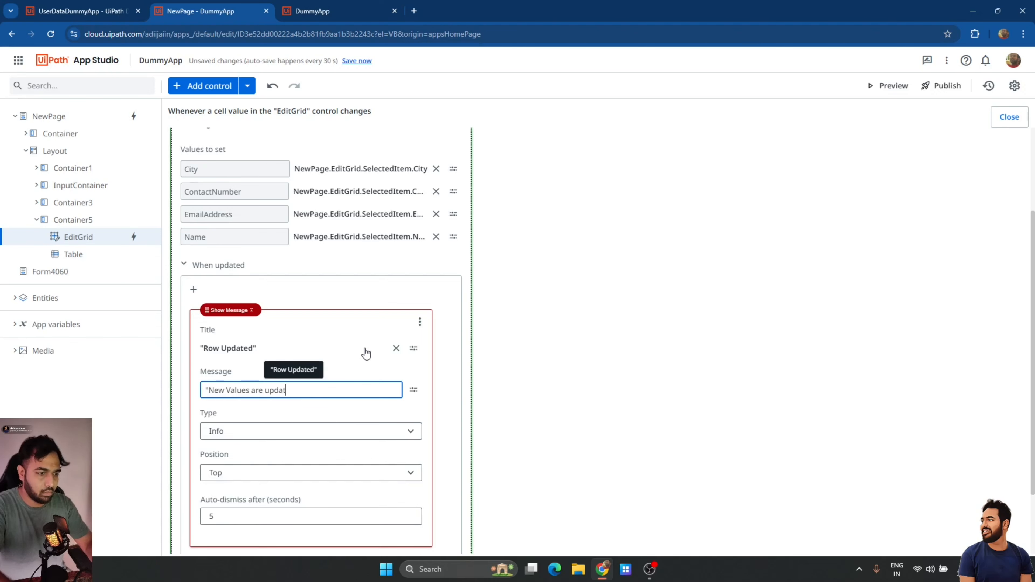
{"action": "type", "text": "\"New Values are updated in the record\""}
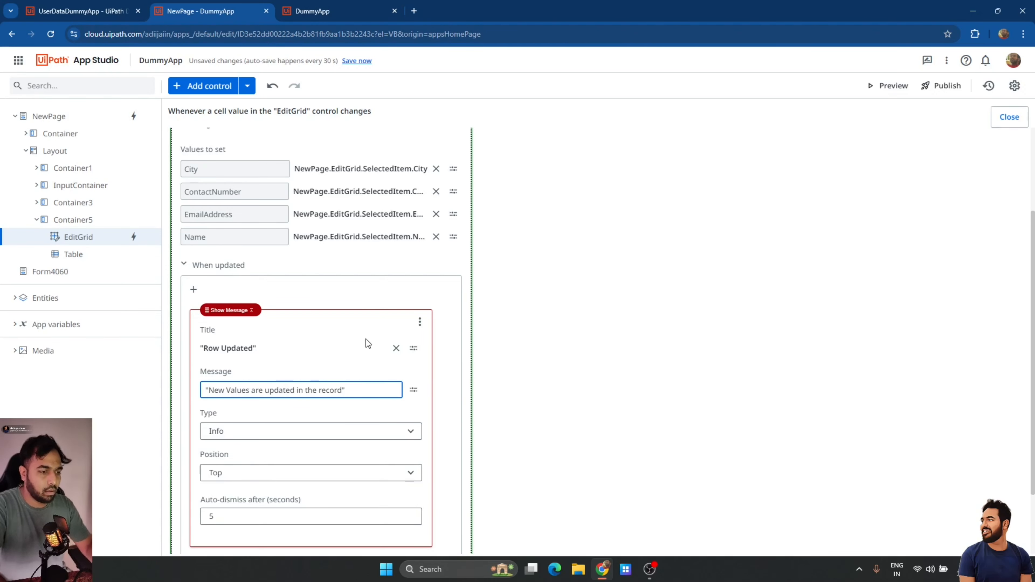
{"action": "left_click", "coordinate": [599, 387]}
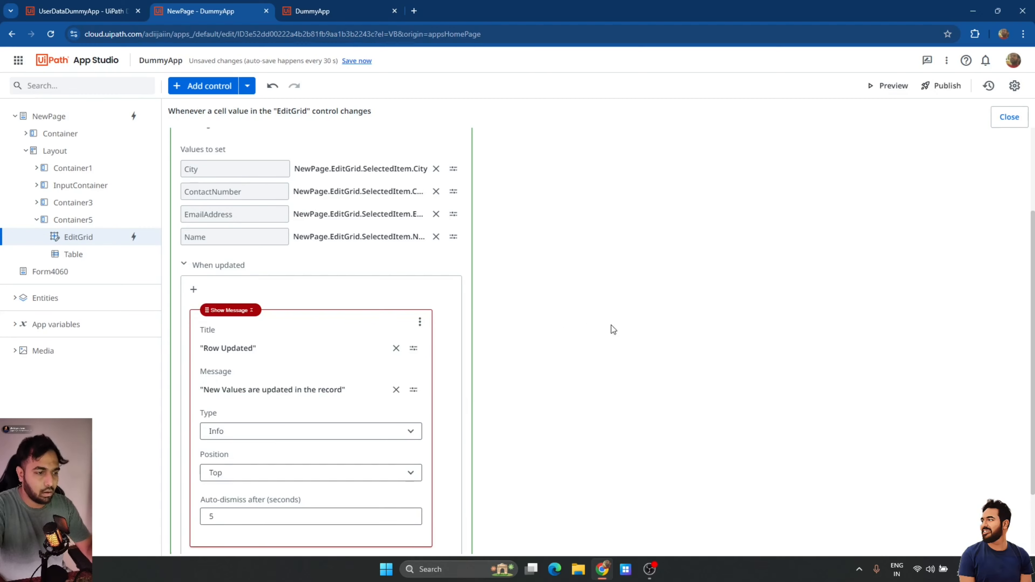
Make the message a Success type and close the rule editor.
{"action": "scroll", "coordinate": [591, 326], "scroll_direction": "down", "scroll_amount": 2}
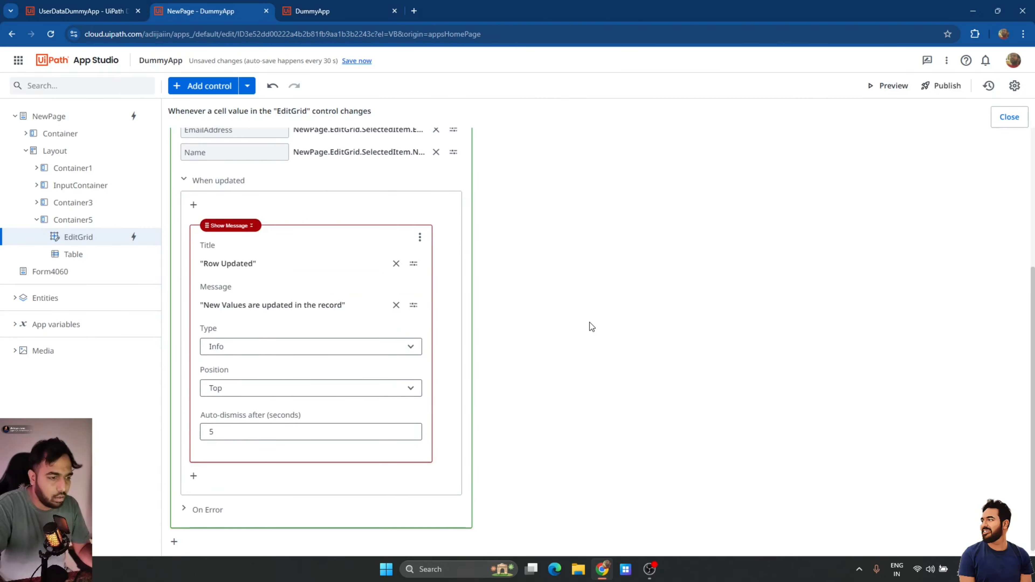
{"action": "left_click", "coordinate": [358, 350]}
{"action": "left_click", "coordinate": [271, 387]}
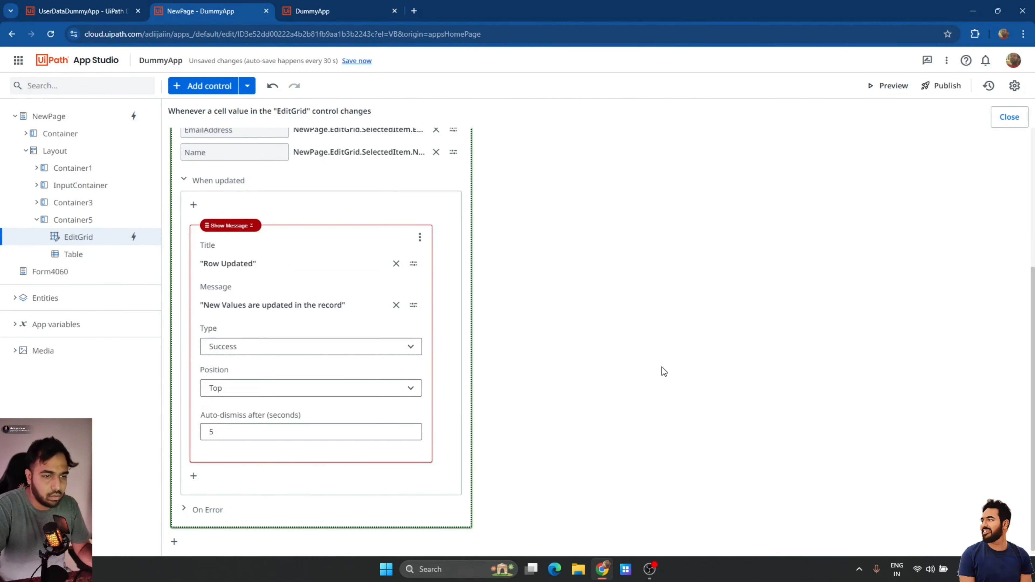
{"action": "scroll", "coordinate": [661, 371], "scroll_direction": "up", "scroll_amount": 5}
{"action": "left_click", "coordinate": [1013, 120]}
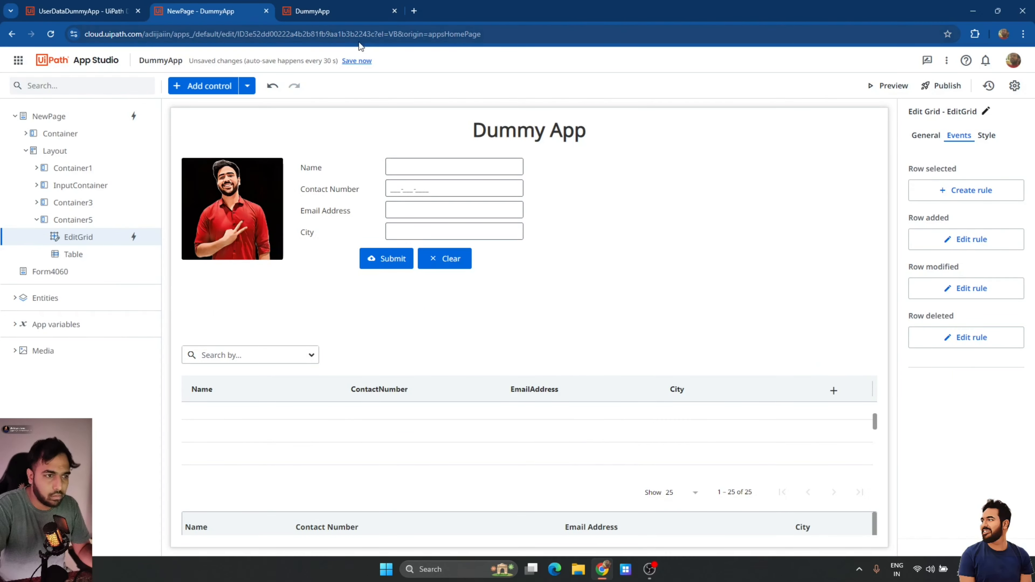
Save the app, close the old running app tab, and launch a fresh preview.
{"action": "left_click", "coordinate": [357, 61]}
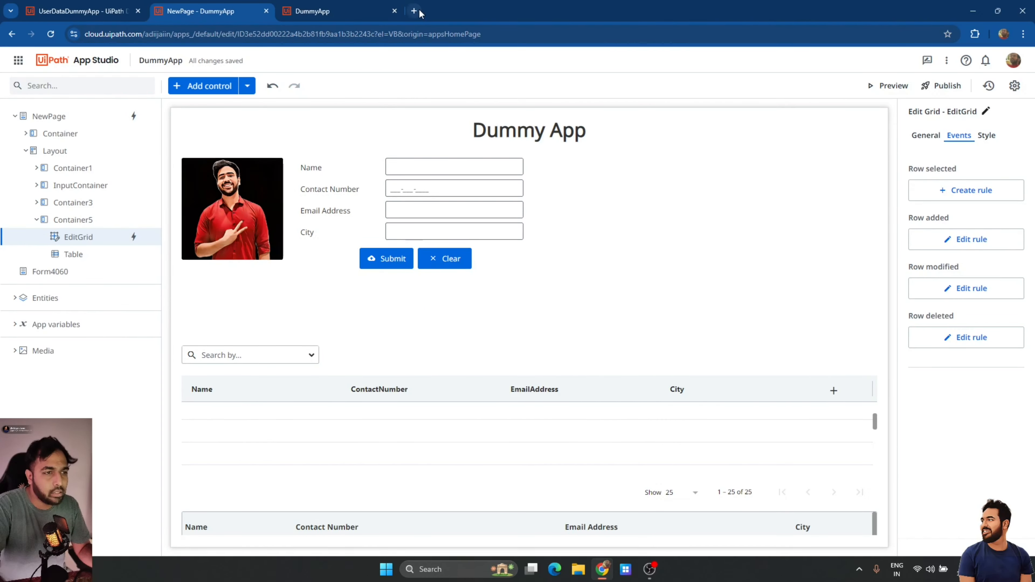
{"action": "left_click", "coordinate": [394, 11]}
{"action": "left_click", "coordinate": [892, 93]}
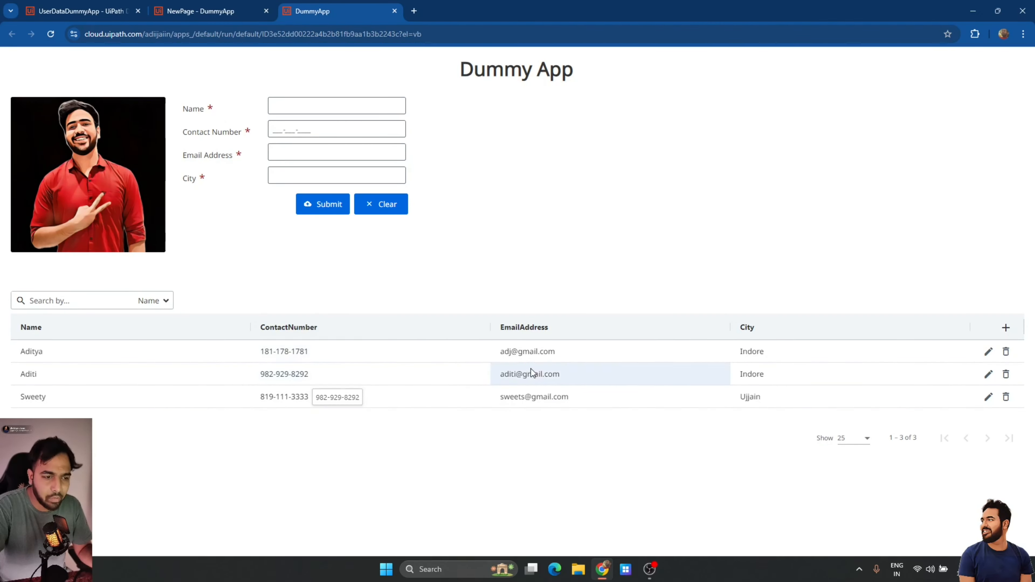
Edit the first user's email address in the grid and save the row.
{"action": "left_click", "coordinate": [989, 351]}
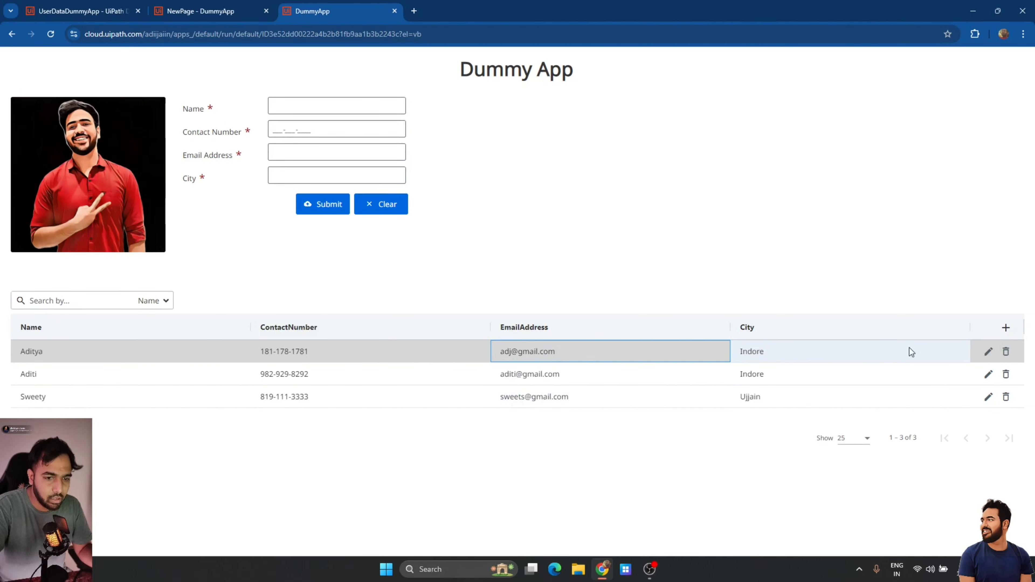
{"action": "left_click", "coordinate": [990, 352]}
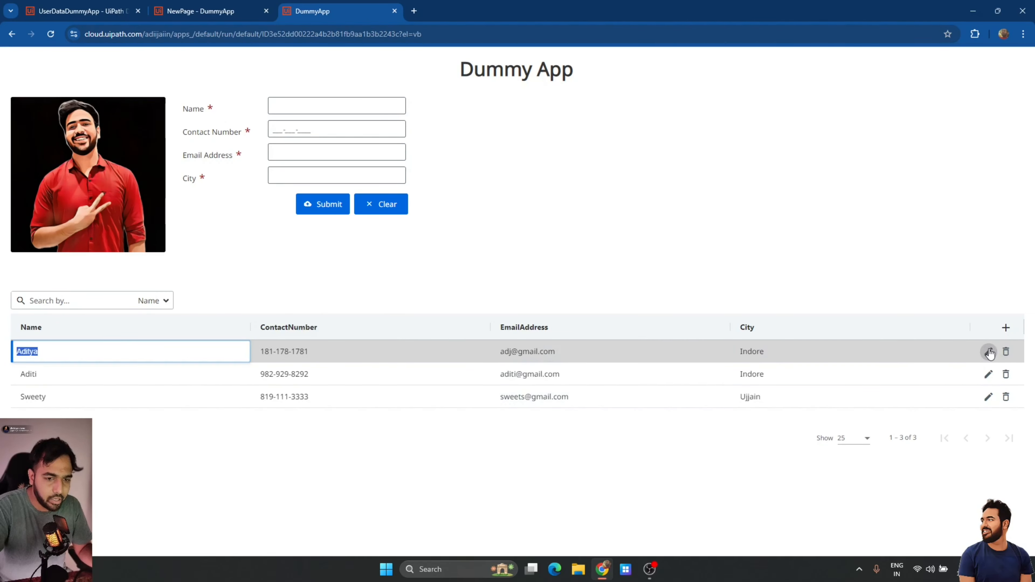
{"action": "left_click", "coordinate": [659, 350]}
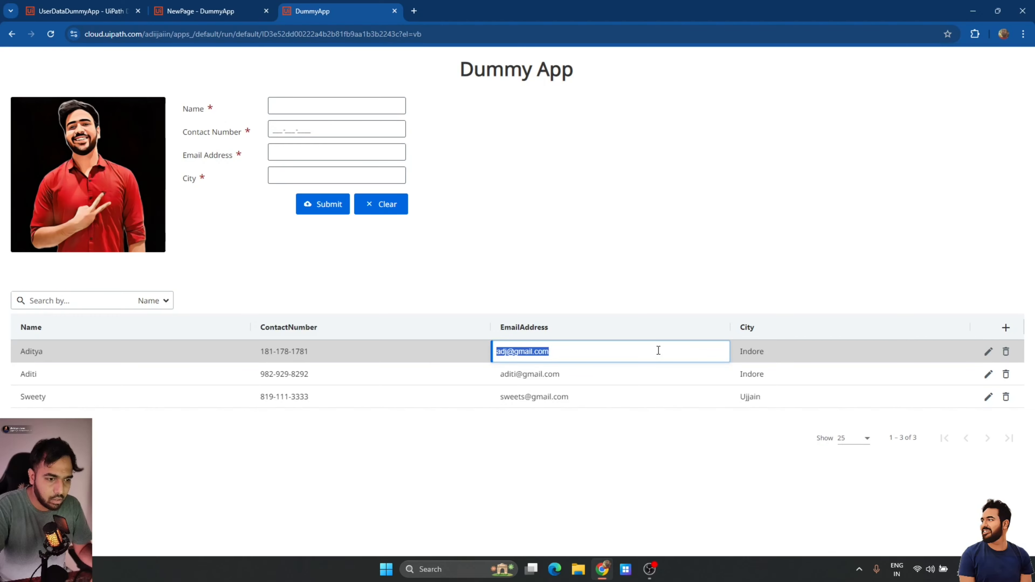
{"action": "type", "text": "aiin"}
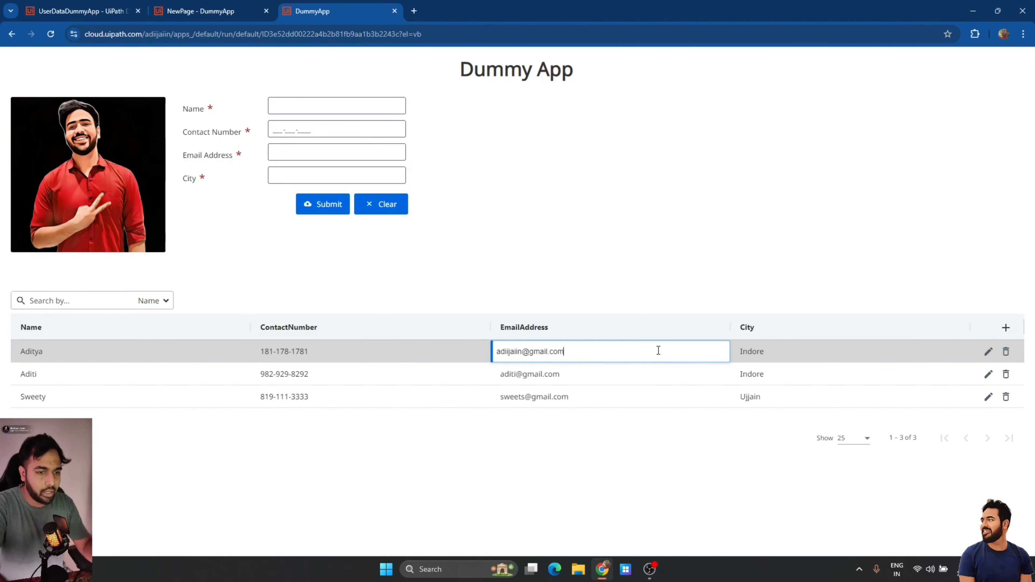
{"action": "left_click", "coordinate": [773, 349]}
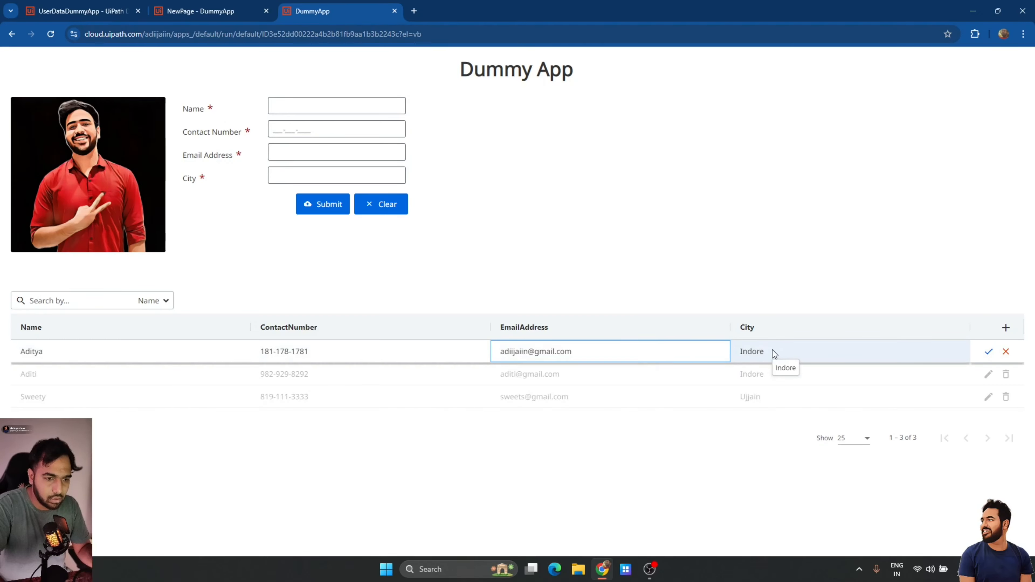
{"action": "left_click", "coordinate": [989, 351]}
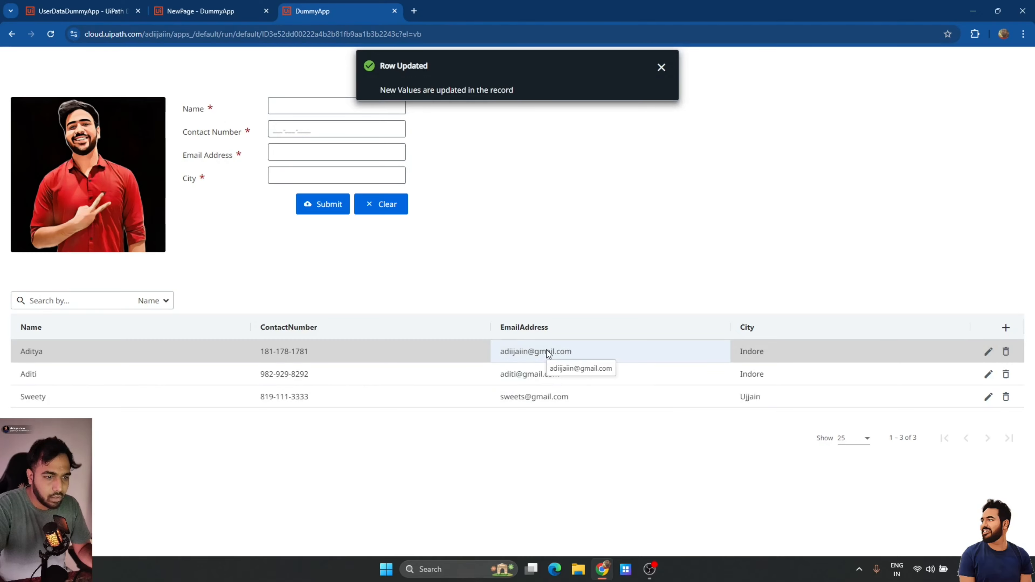
{"action": "left_click", "coordinate": [98, 11]}
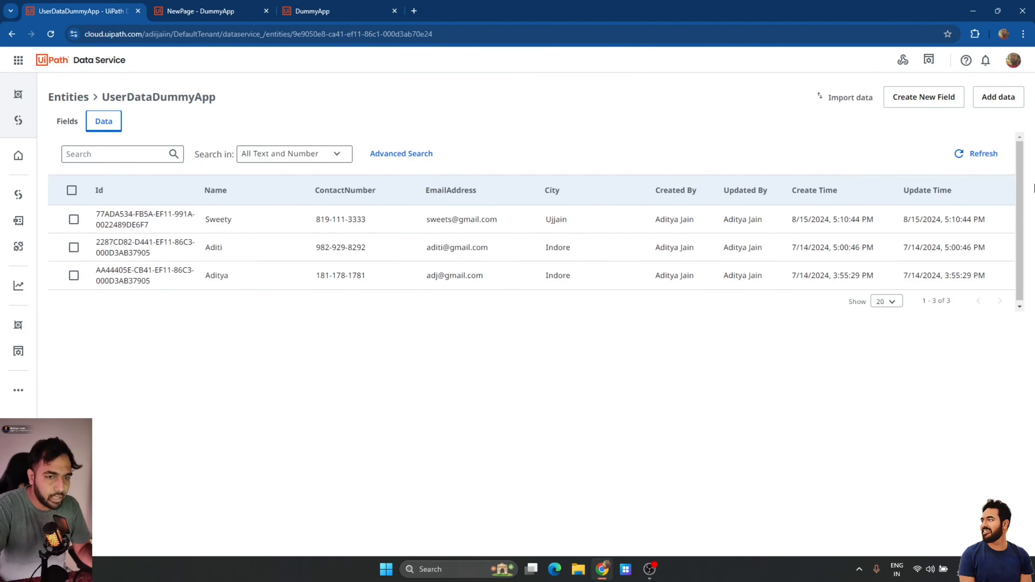
Refresh the entity data to verify the updated email, then return to App Studio.
{"action": "left_click", "coordinate": [978, 154]}
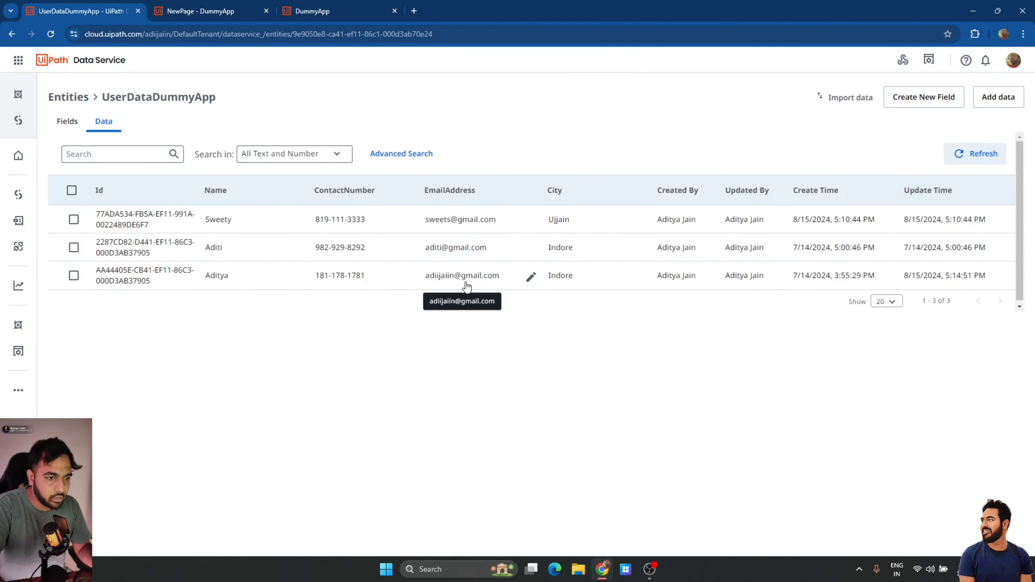
{"action": "key", "text": "ctrl+Tab"}
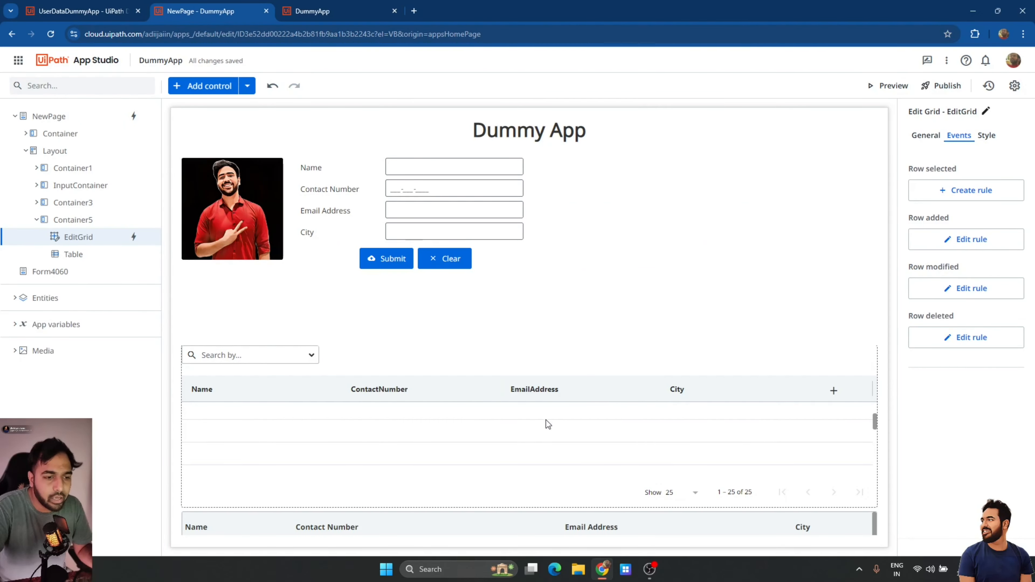
Create the app variable UserDetails with type UserDataDummyApp.
{"action": "scroll", "coordinate": [696, 431], "scroll_direction": "up", "scroll_amount": 1}
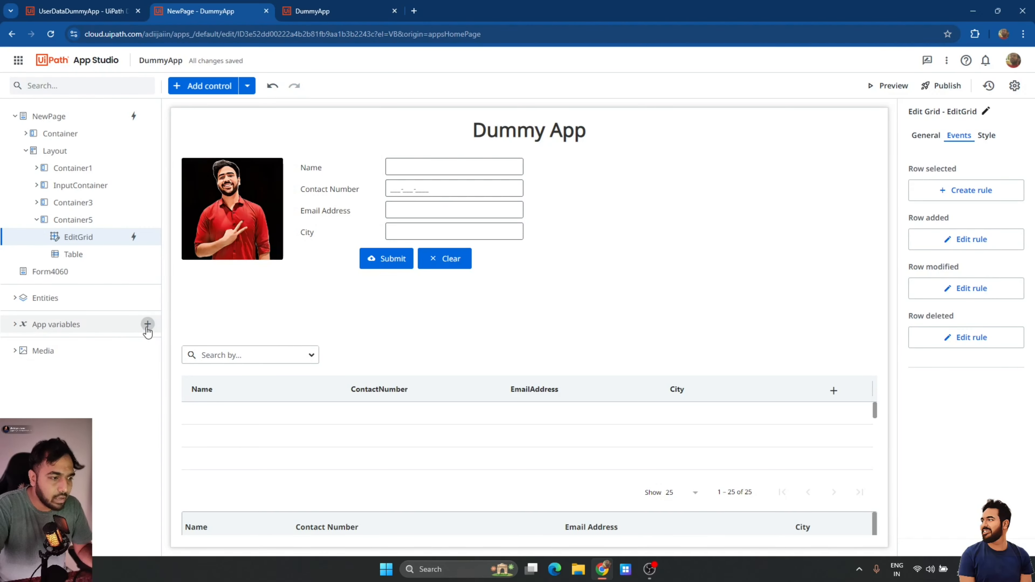
{"action": "left_click", "coordinate": [147, 325]}
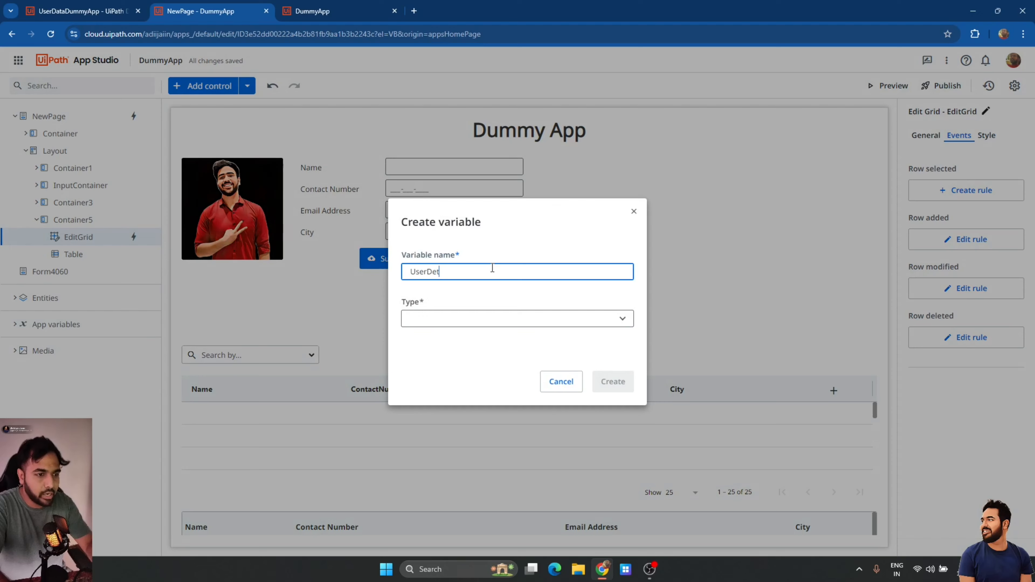
{"action": "left_click", "coordinate": [480, 318]}
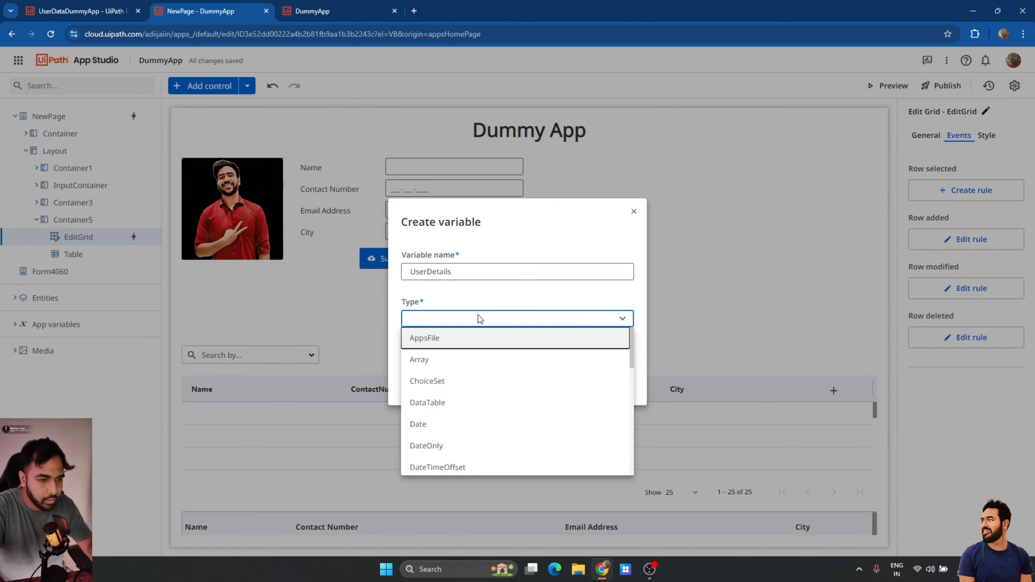
{"action": "scroll", "coordinate": [475, 411], "scroll_direction": "down", "scroll_amount": 3}
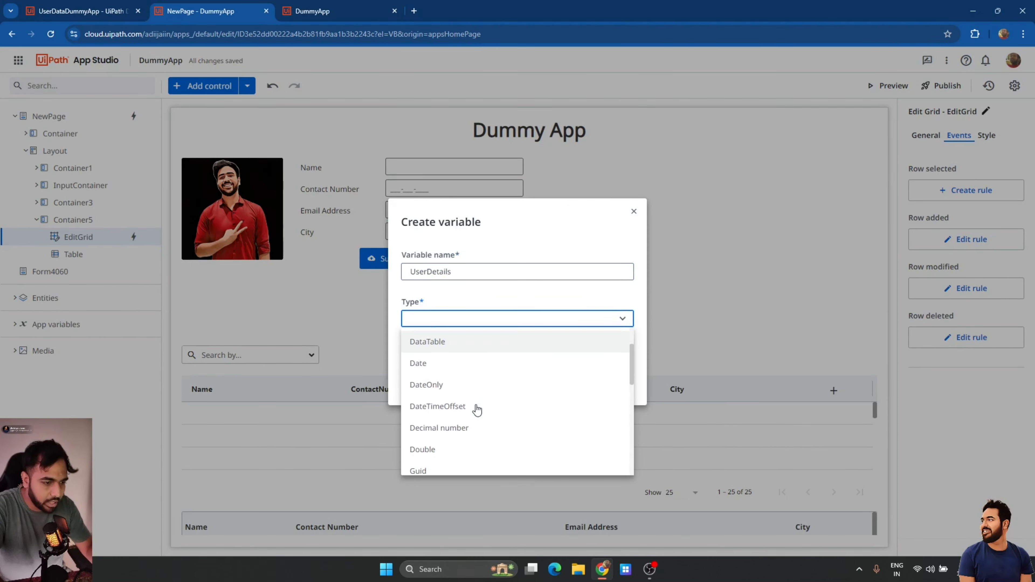
{"action": "scroll", "coordinate": [475, 410], "scroll_direction": "down", "scroll_amount": 5}
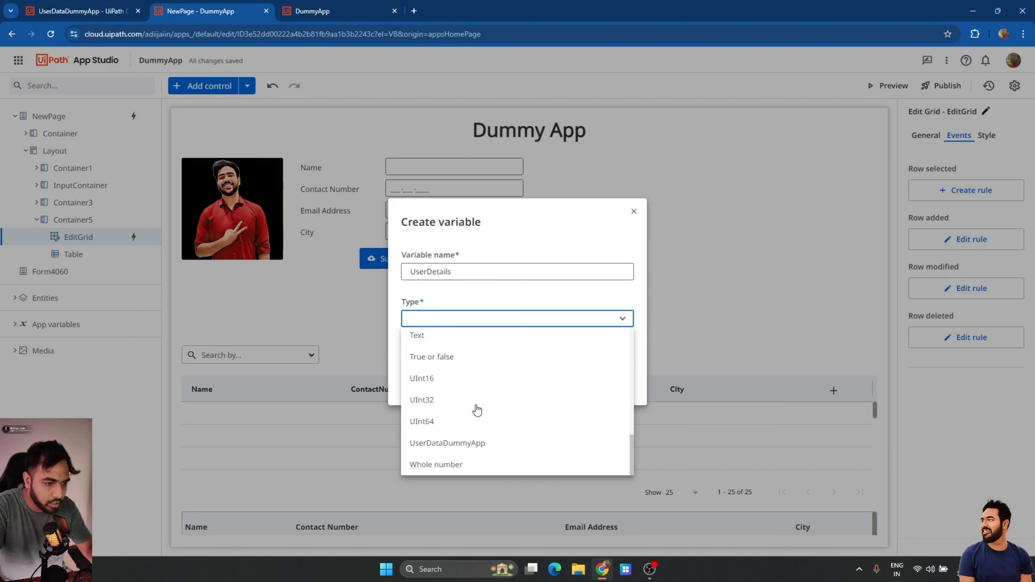
{"action": "left_click", "coordinate": [452, 444]}
{"action": "left_click", "coordinate": [613, 382]}
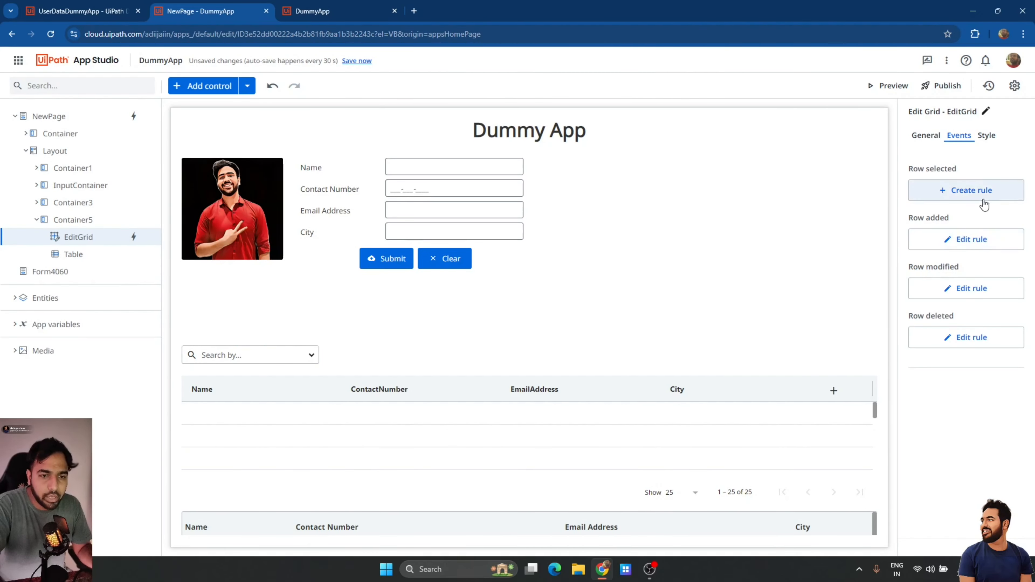
Create a Row selected rule on EditGrid with a Set Value action targeting UserDetails.
{"action": "left_click", "coordinate": [987, 192]}
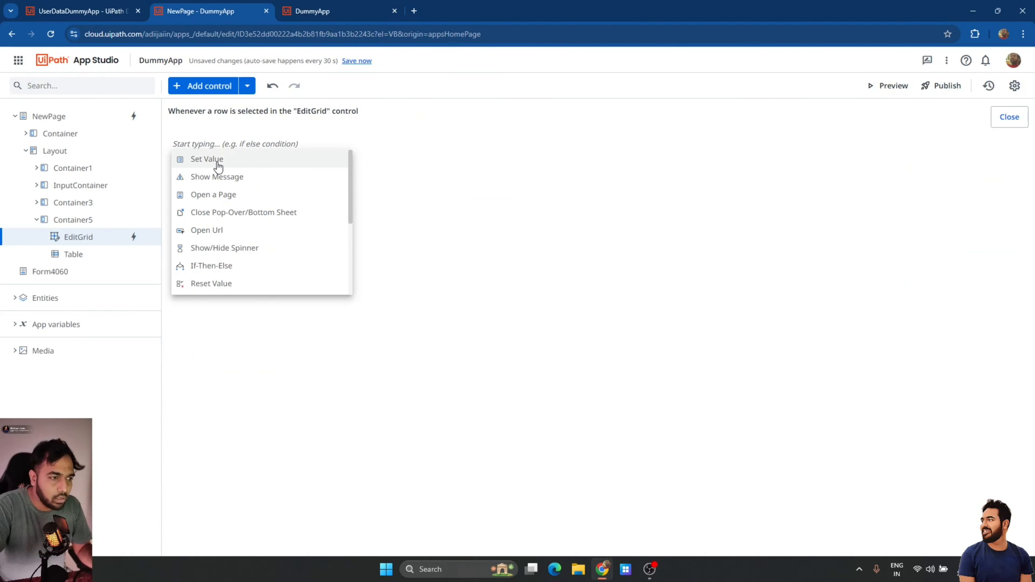
{"action": "left_click", "coordinate": [218, 161]}
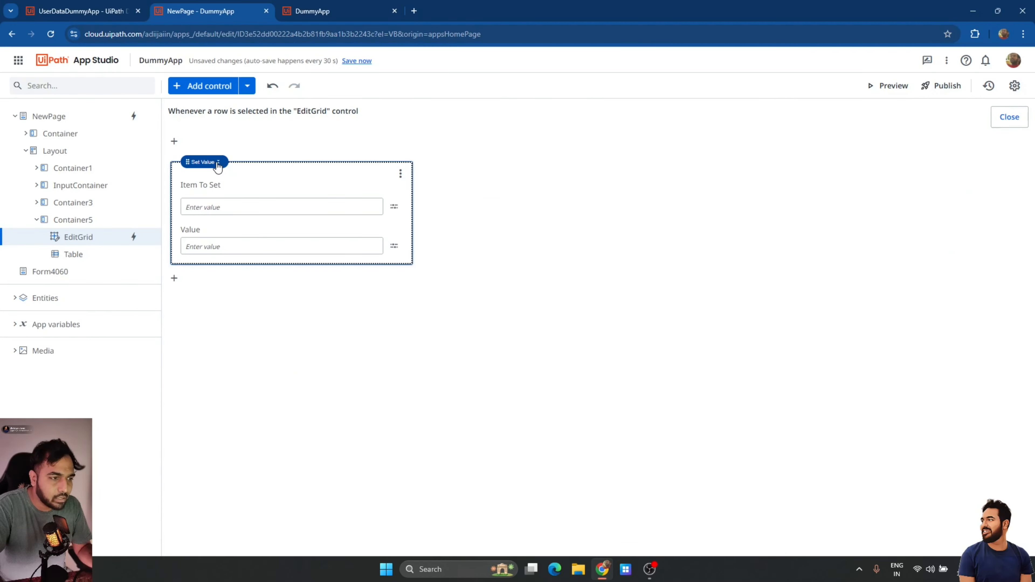
{"action": "left_click", "coordinate": [393, 209]}
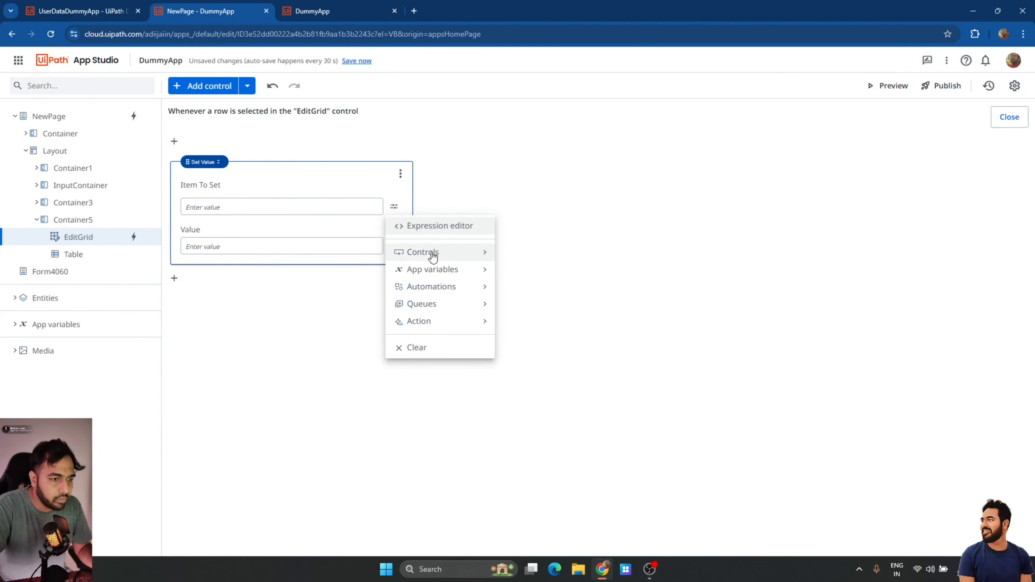
{"action": "mouse_move", "coordinate": [430, 271]}
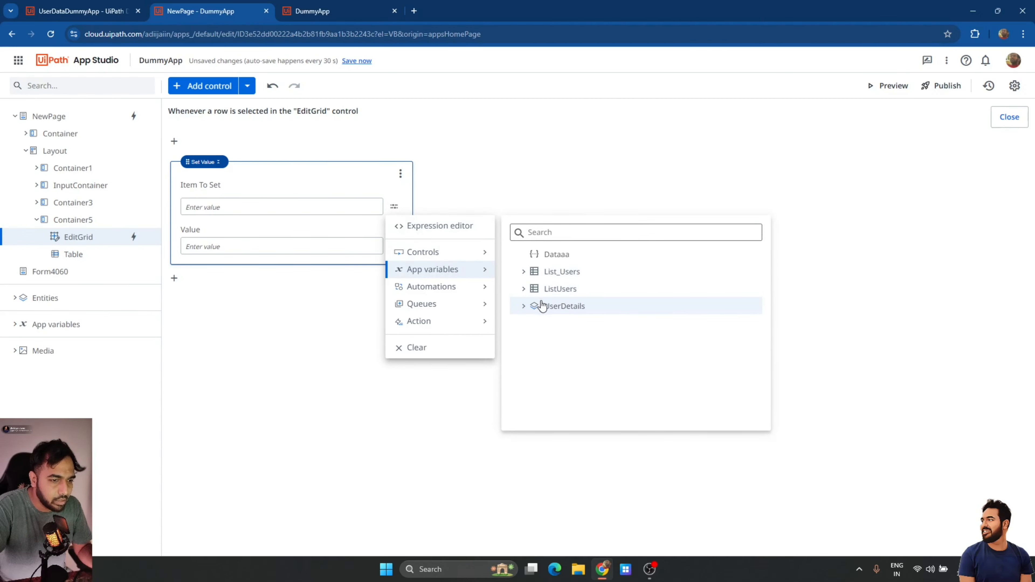
{"action": "left_click", "coordinate": [554, 307]}
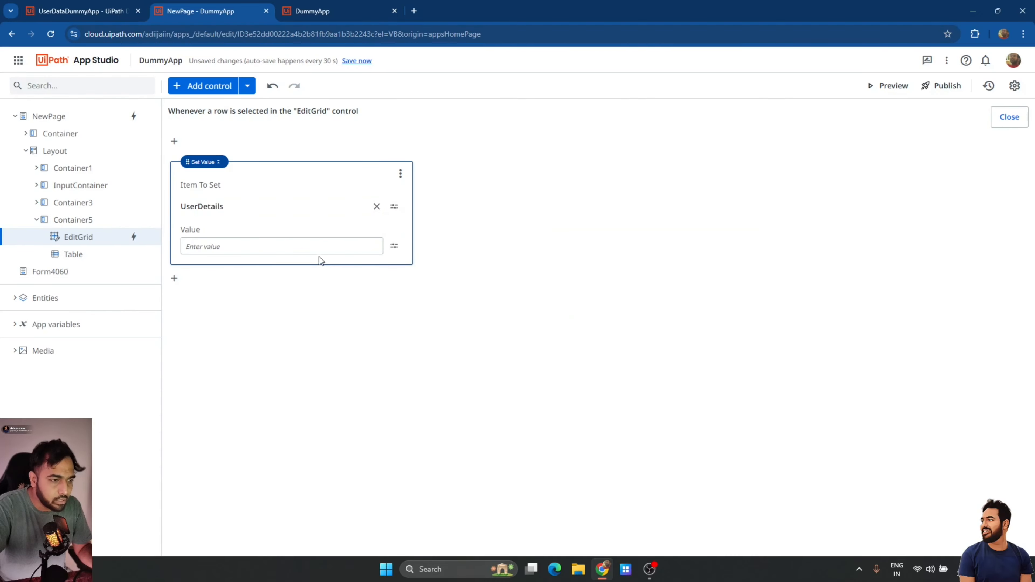
Set the value to the expression NewPage.EditGrid.SelectedItem, save it, and close the rule editor.
{"action": "left_click", "coordinate": [394, 245]}
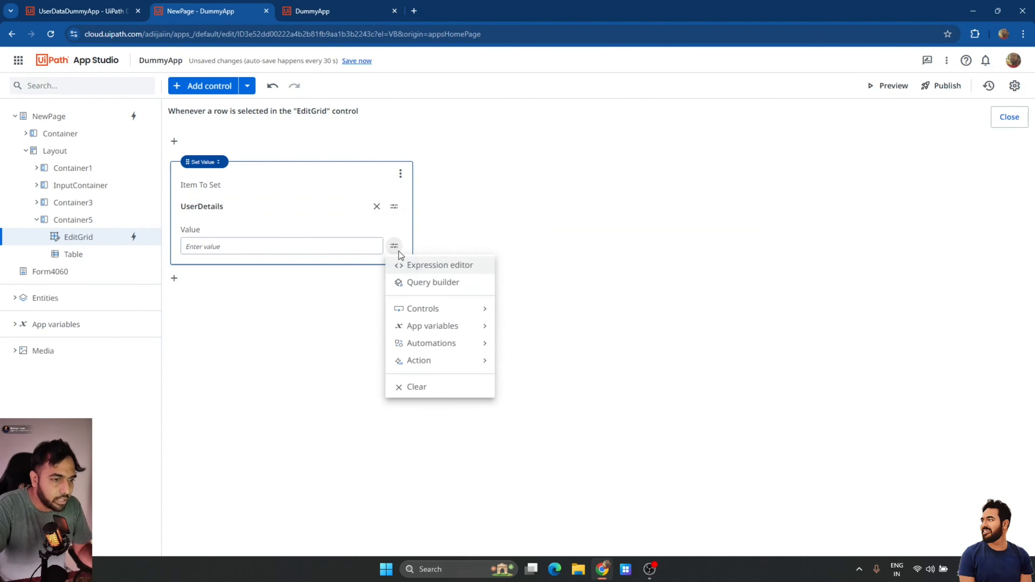
{"action": "left_click", "coordinate": [423, 265]}
{"action": "type", "text": "New"}
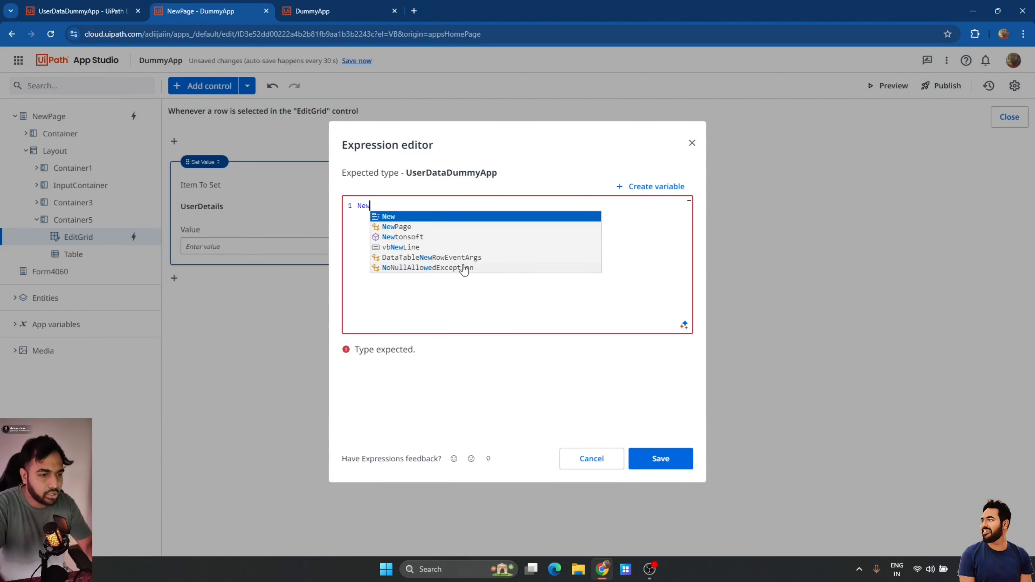
{"action": "key", "text": "Down"}
{"action": "key", "text": "Tab"}
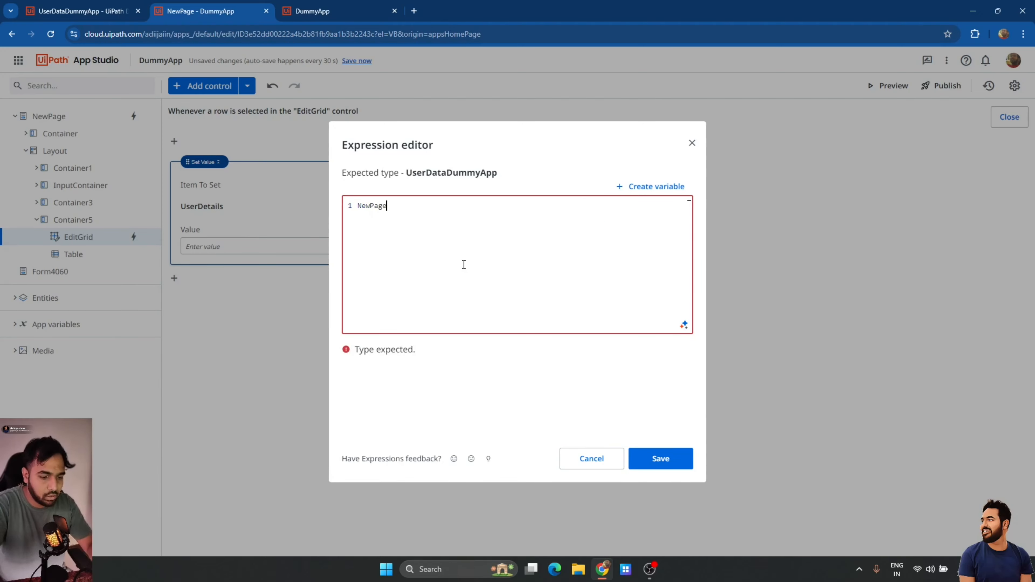
{"action": "type", "text": ".Ed"}
{"action": "key", "text": "Tab"}
{"action": "type", "text": ".se"}
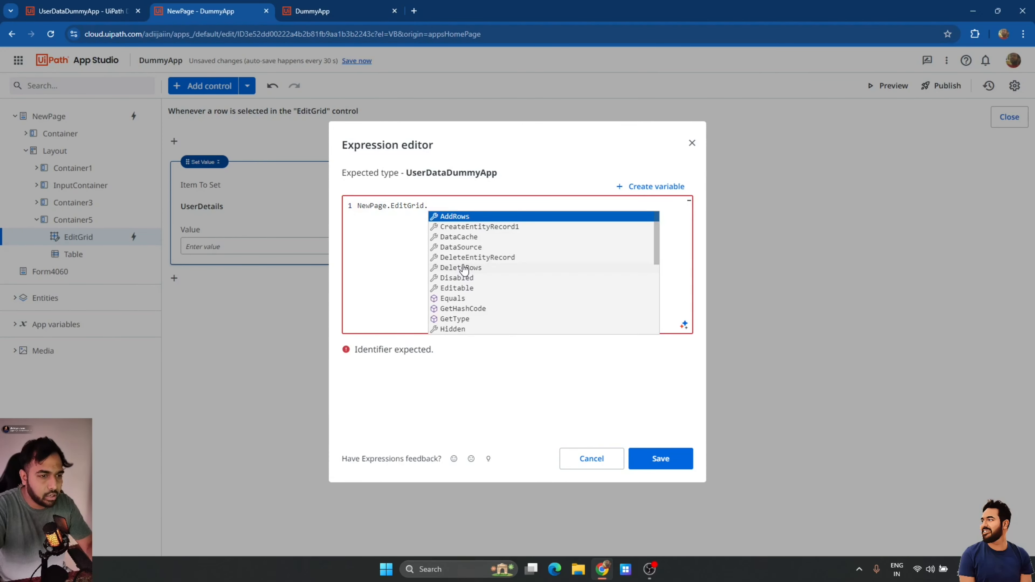
{"action": "key", "text": "Down"}
{"action": "key", "text": "Down"}
{"action": "key", "text": "Down"}
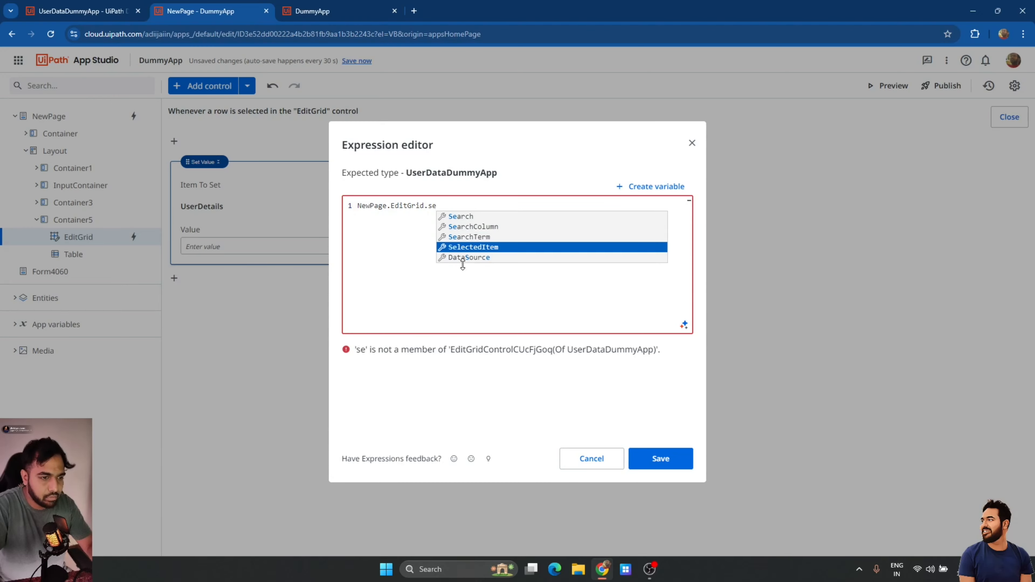
{"action": "key", "text": "Tab"}
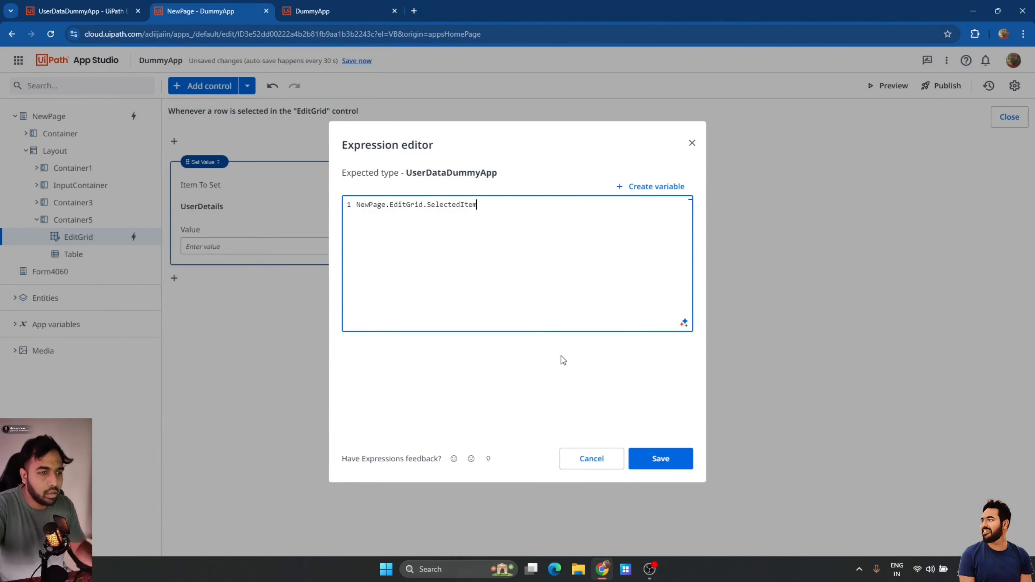
{"action": "left_click", "coordinate": [659, 457]}
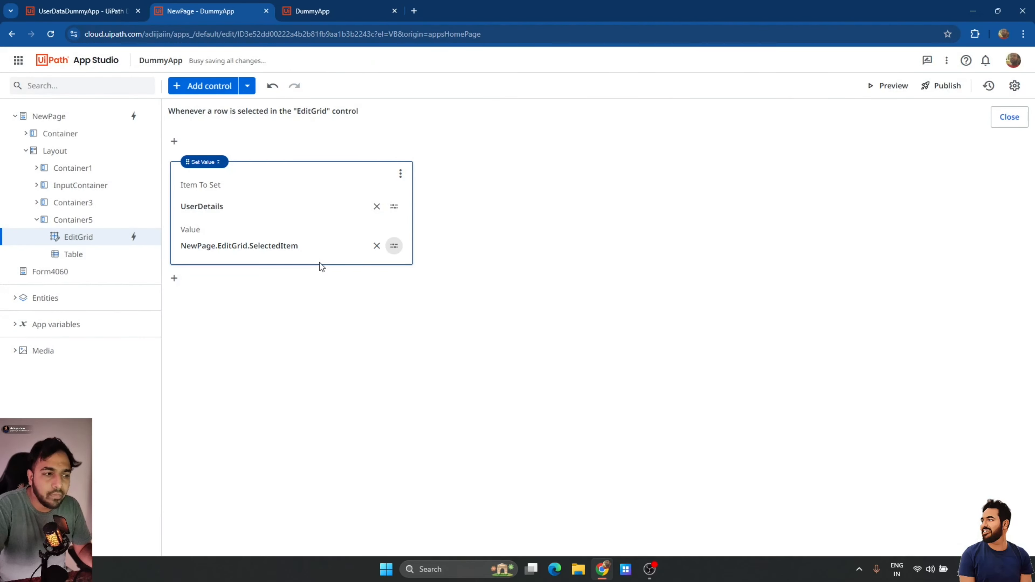
{"action": "left_click", "coordinate": [1008, 119]}
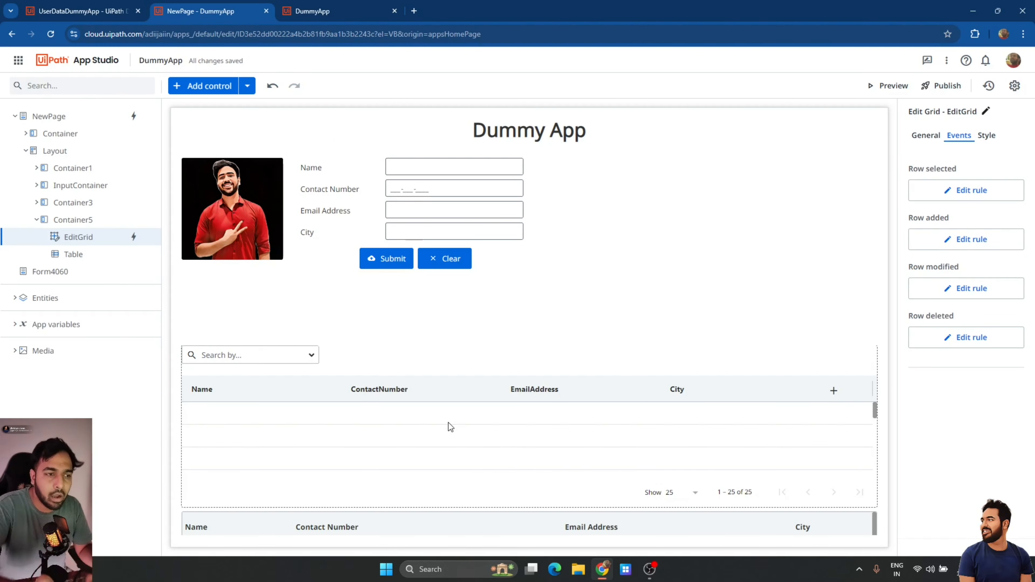
Set the Name textbox's default text to the expression UserDetails.Name.
{"action": "left_click", "coordinate": [426, 170]}
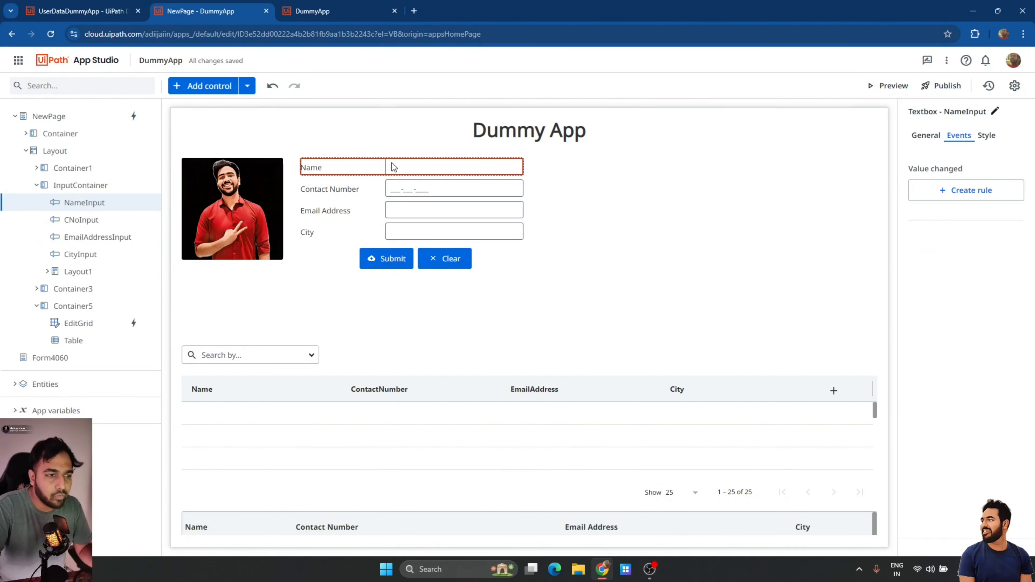
{"action": "left_click", "coordinate": [923, 136]}
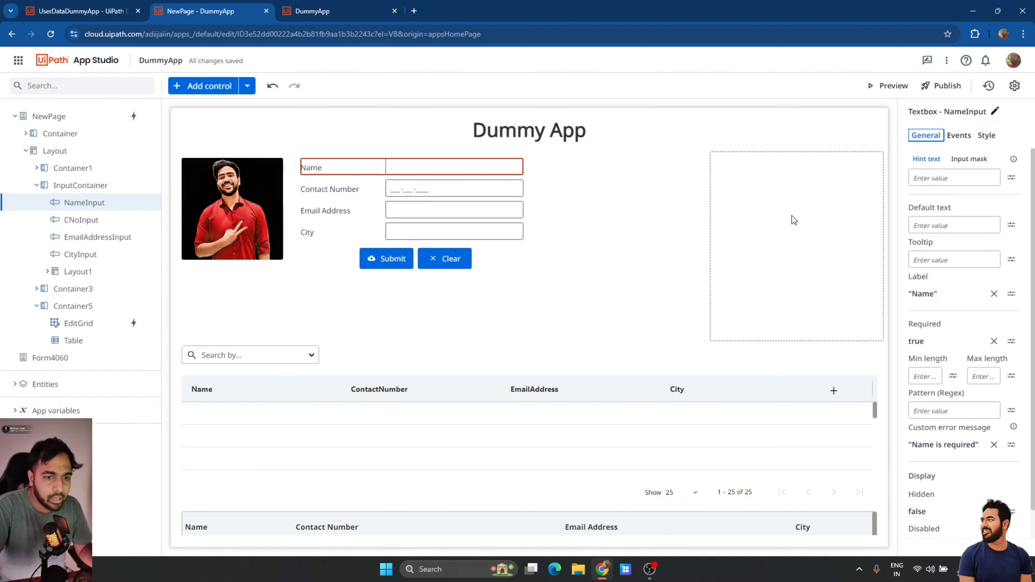
{"action": "left_click", "coordinate": [924, 227]}
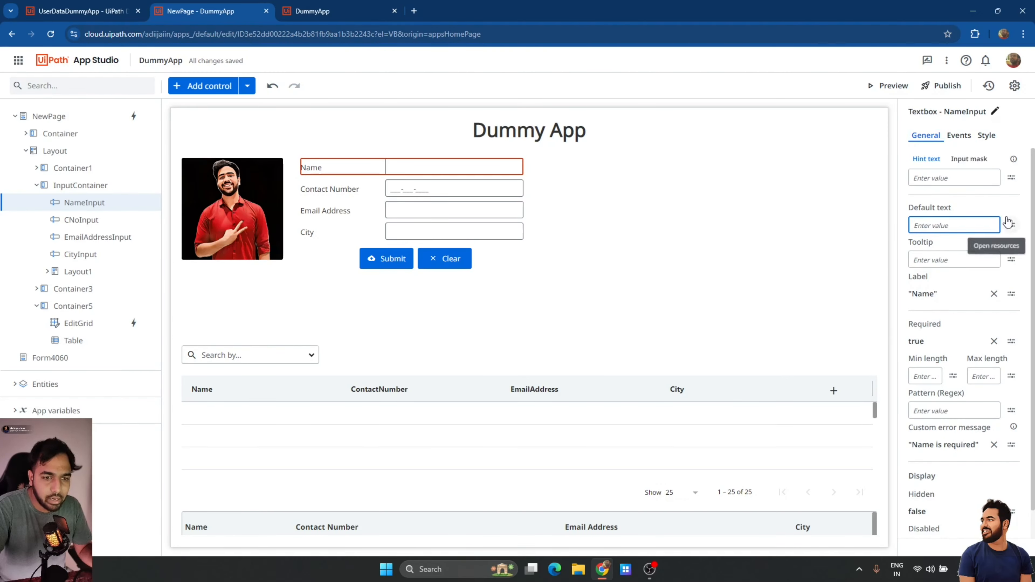
{"action": "left_click", "coordinate": [1011, 225]}
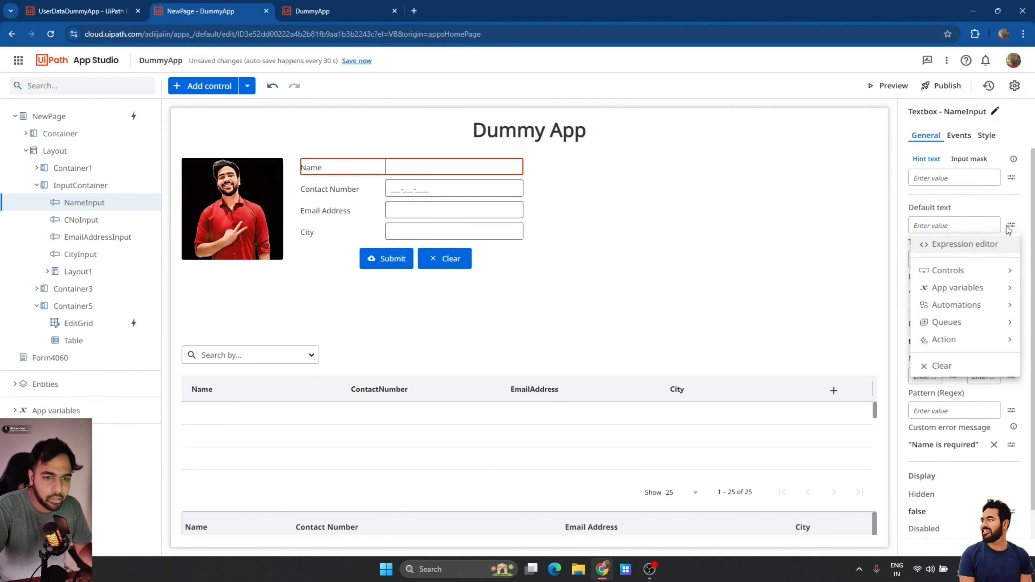
{"action": "left_click", "coordinate": [937, 244]}
{"action": "type", "text": "New"}
{"action": "key", "text": "BackSpace"}
{"action": "key", "text": "BackSpace"}
{"action": "key", "text": "BackSpace"}
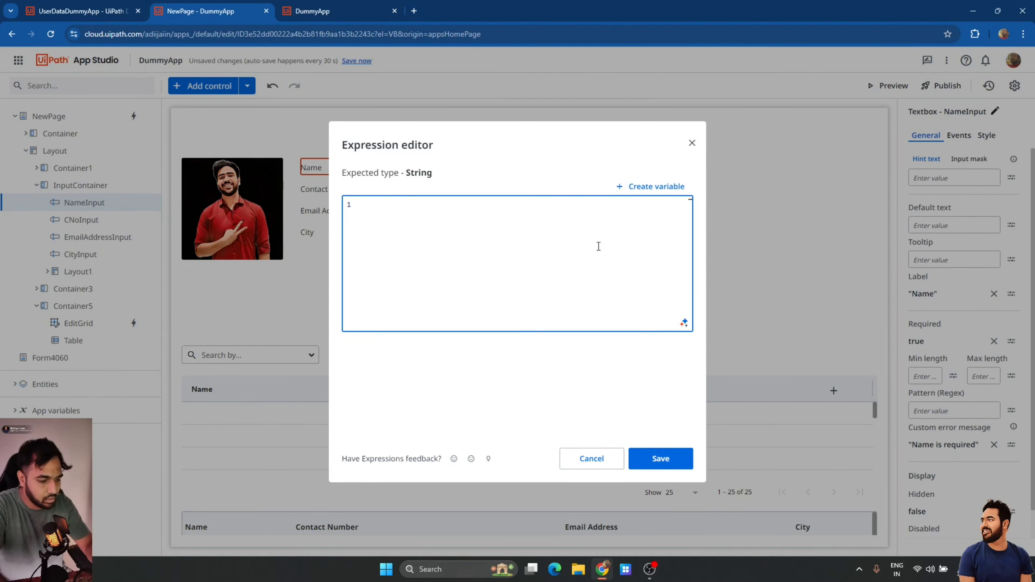
{"action": "type", "text": "User"}
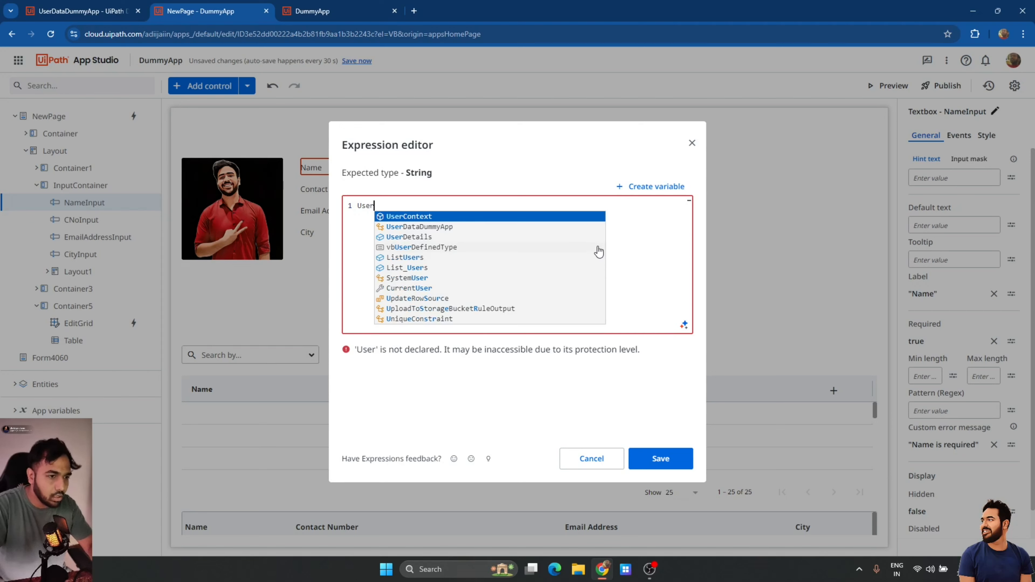
{"action": "key", "text": "Down"}
{"action": "key", "text": "Down"}
{"action": "key", "text": "Return"}
{"action": "type", "text": "."}
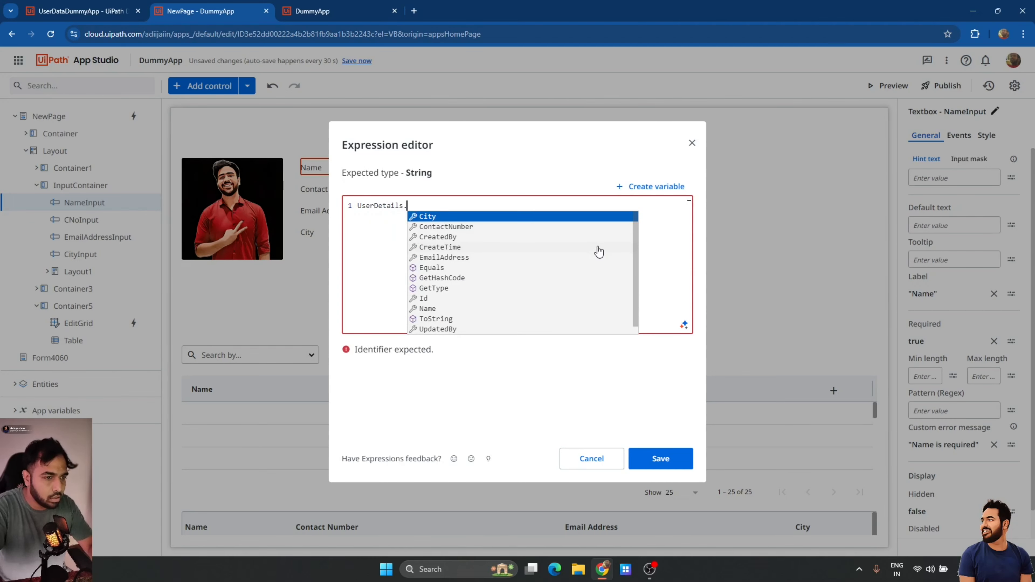
{"action": "type", "text": "na"}
{"action": "key", "text": "Return"}
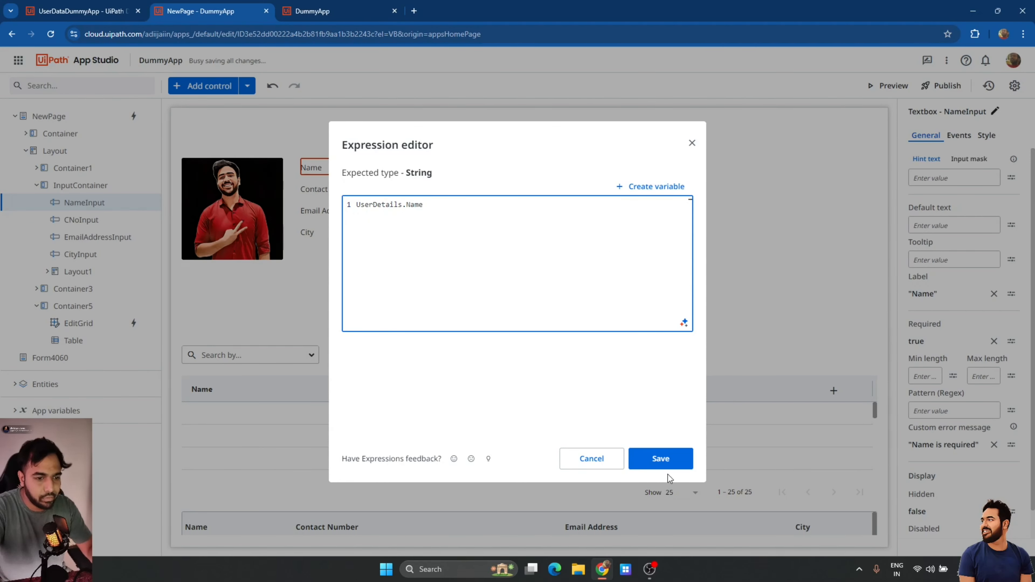
{"action": "left_click", "coordinate": [657, 460]}
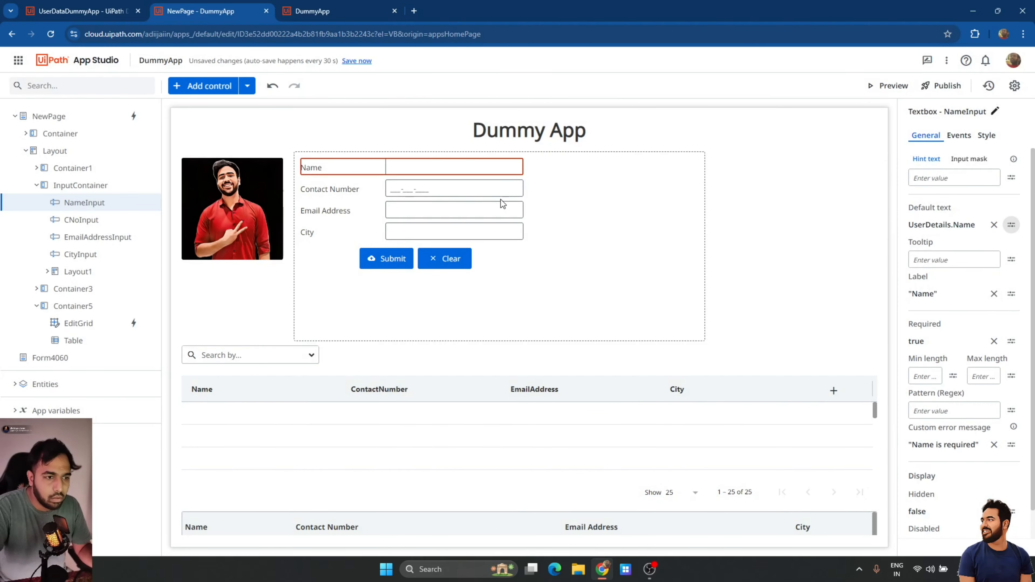
Set the Contact Number textbox's default text to UserDetails.ContactNumber.
{"action": "left_click", "coordinate": [500, 191]}
{"action": "left_click", "coordinate": [1012, 230]}
{"action": "left_click", "coordinate": [974, 246]}
{"action": "type", "text": "UserDetails"}
{"action": "type", "text": "."}
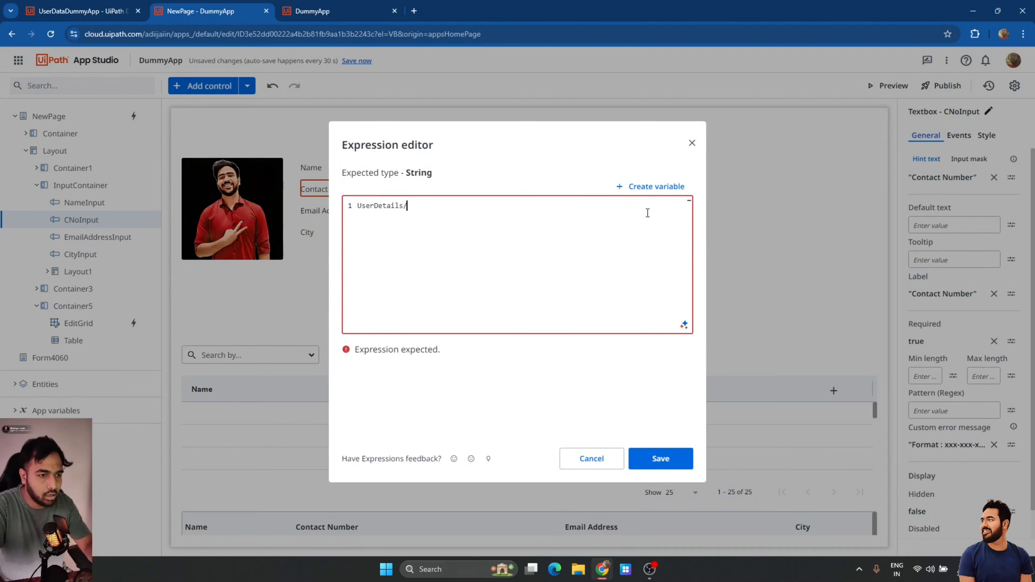
{"action": "type", "text": "ContactNumber"}
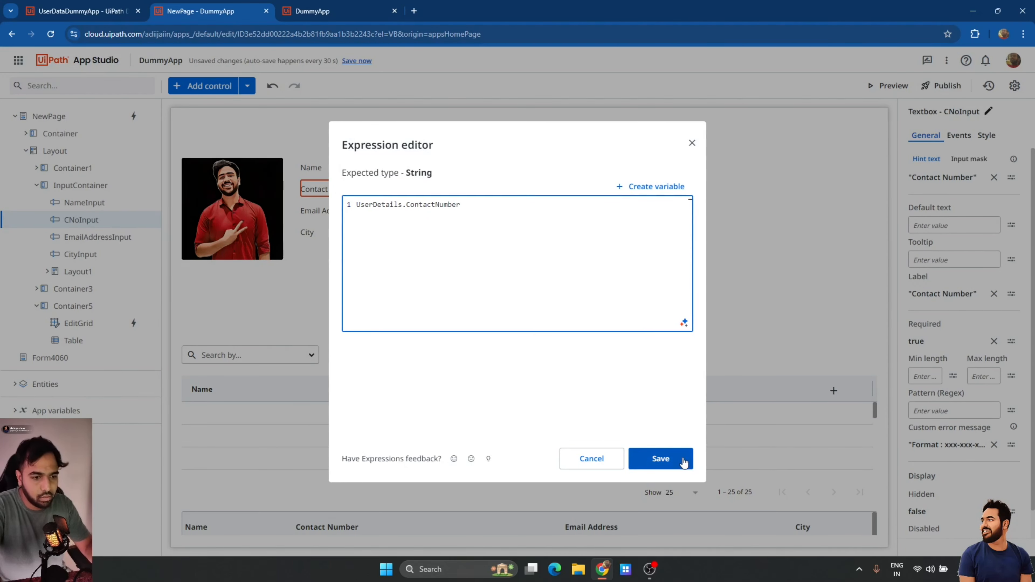
{"action": "left_click", "coordinate": [687, 464]}
Set the Email Address textbox's default text to UserDetails.EmailAddress.
{"action": "left_click", "coordinate": [506, 215]}
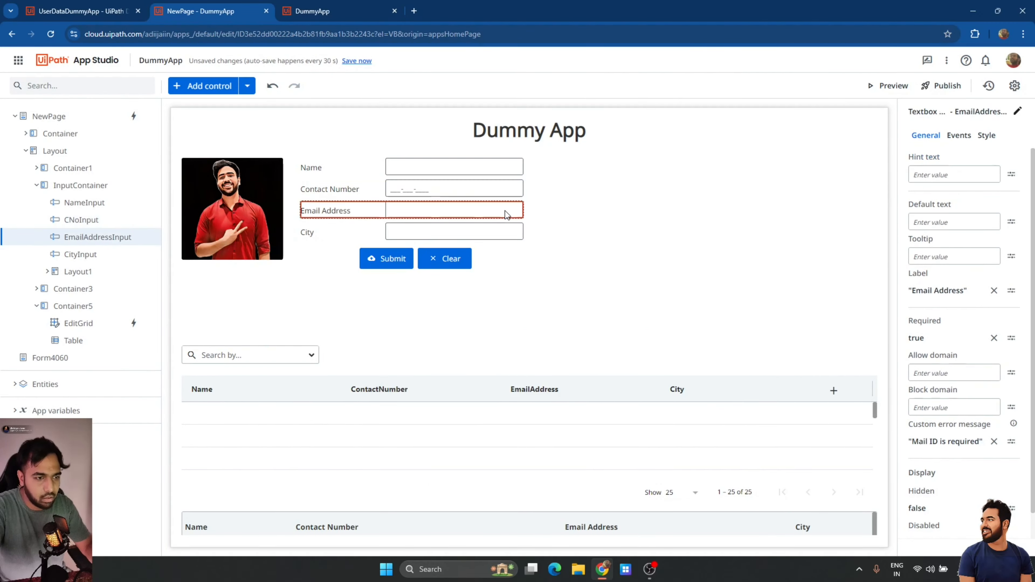
{"action": "left_click", "coordinate": [1012, 221]}
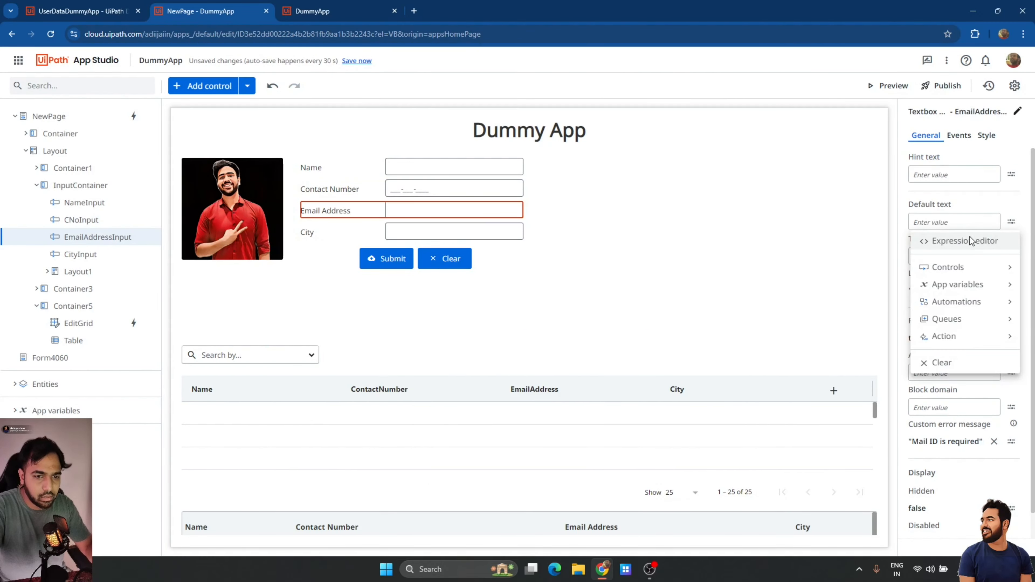
{"action": "left_click", "coordinate": [958, 238]}
{"action": "type", "text": "Userd"}
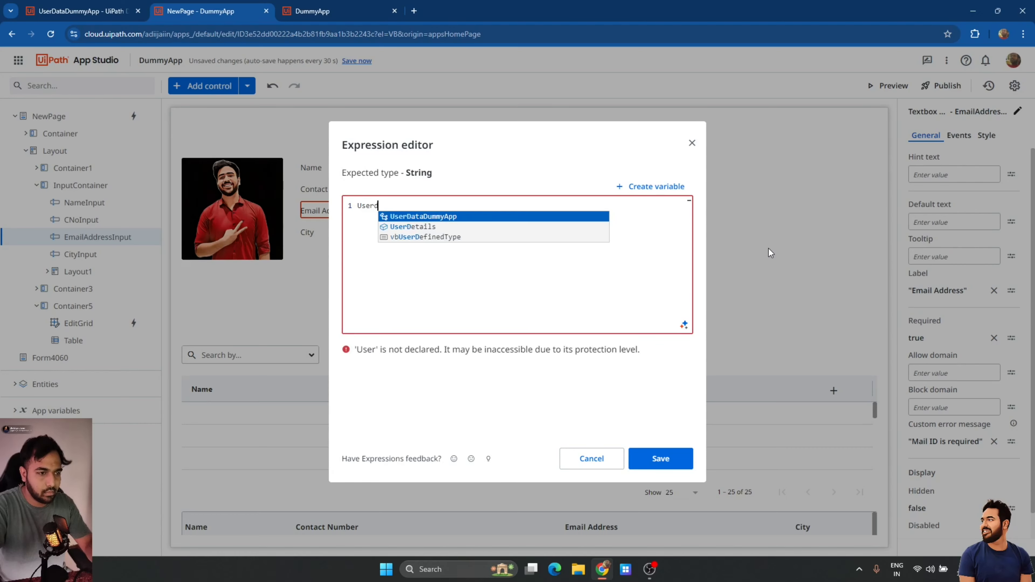
{"action": "key", "text": "Tab"}
{"action": "type", "text": "."}
{"action": "key", "text": "Tab"}
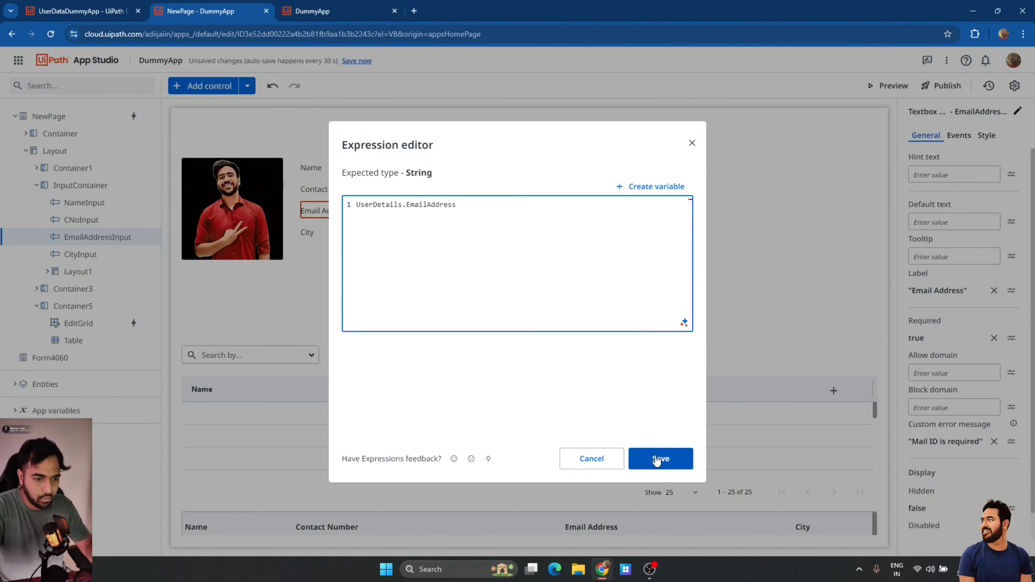
{"action": "left_click", "coordinate": [657, 460]}
Set the City textbox's default text to UserDetails.City and save the app.
{"action": "left_click", "coordinate": [462, 236]}
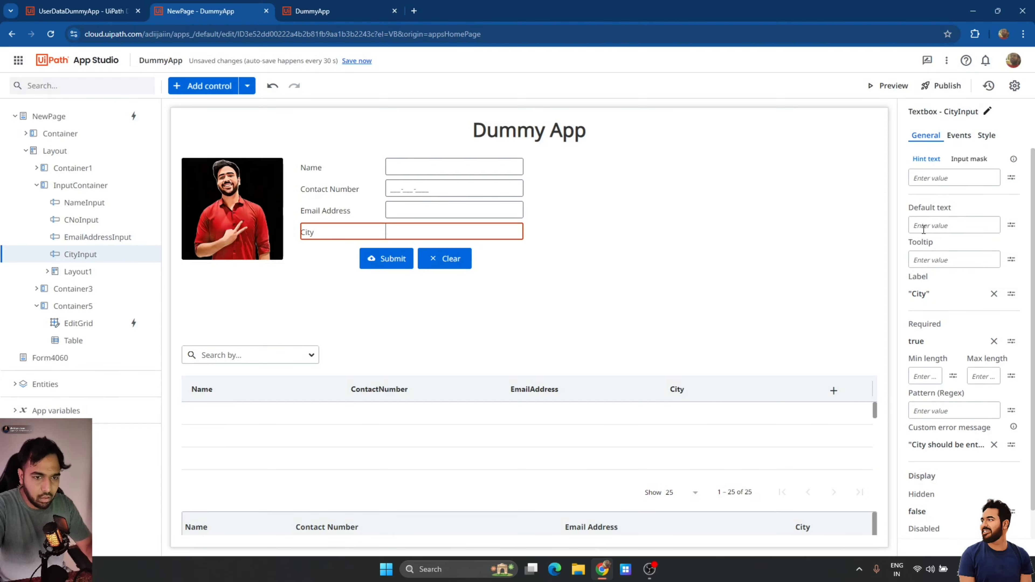
{"action": "left_click", "coordinate": [1012, 225]}
{"action": "left_click", "coordinate": [960, 244]}
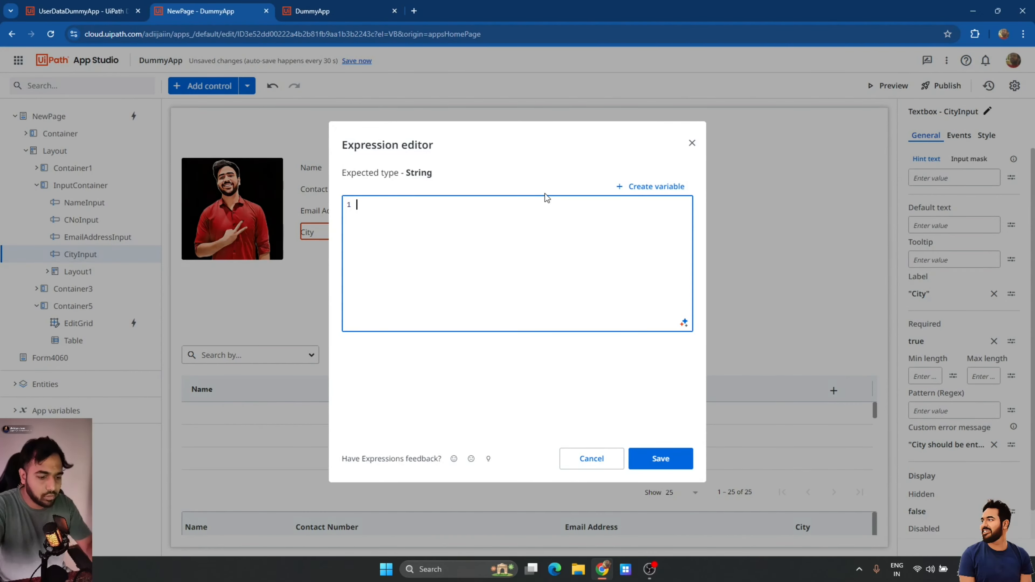
{"action": "type", "text": "uset"}
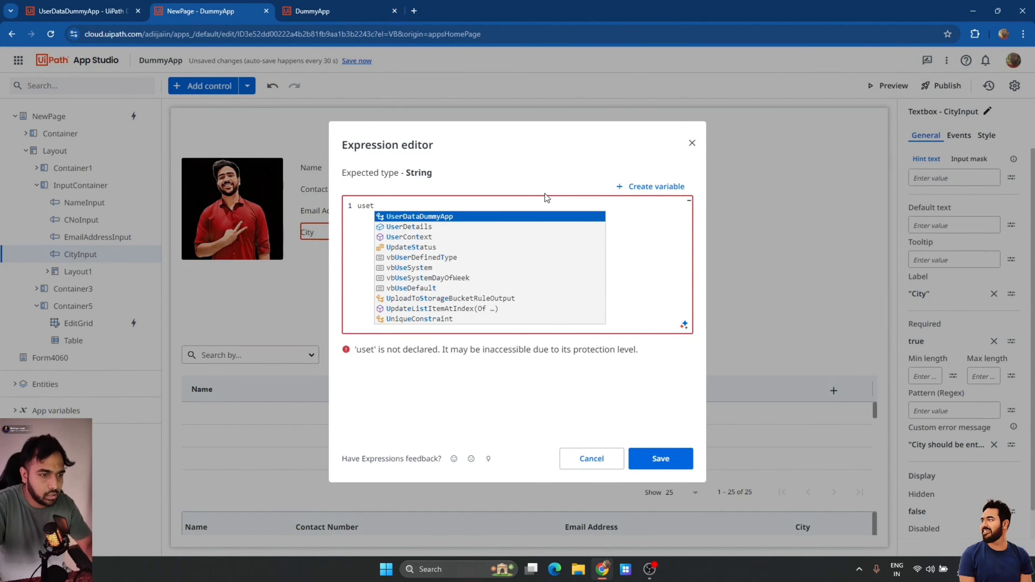
{"action": "key", "text": "BackSpace"}
{"action": "type", "text": "de"}
{"action": "key", "text": "Return"}
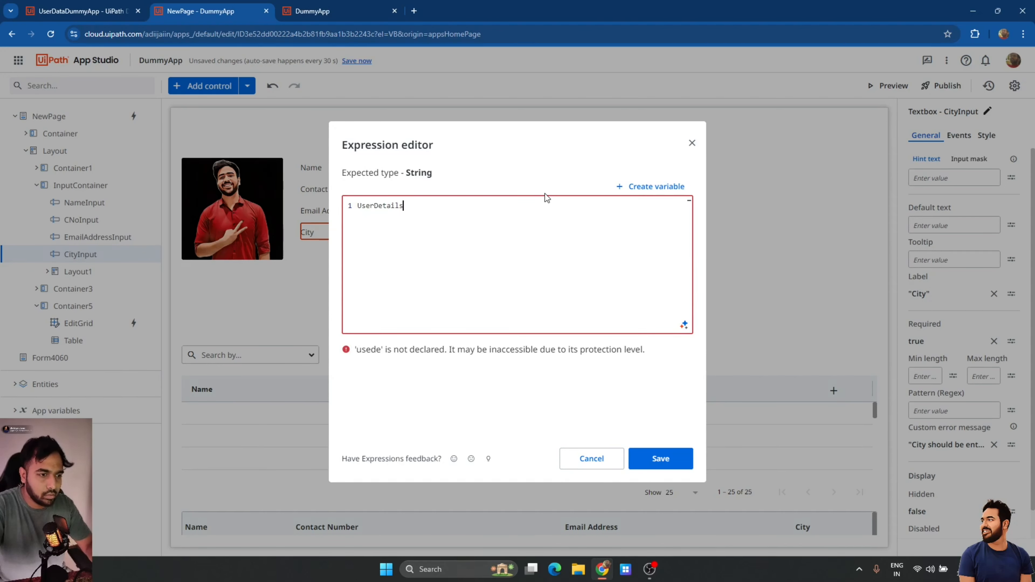
{"action": "type", "text": "."}
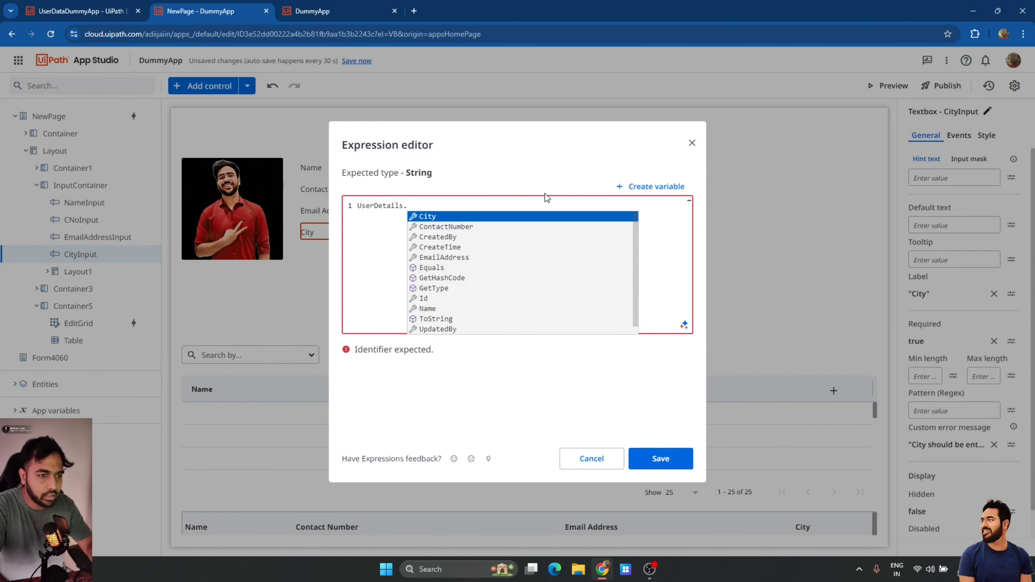
{"action": "key", "text": "Return"}
{"action": "left_click", "coordinate": [659, 459]}
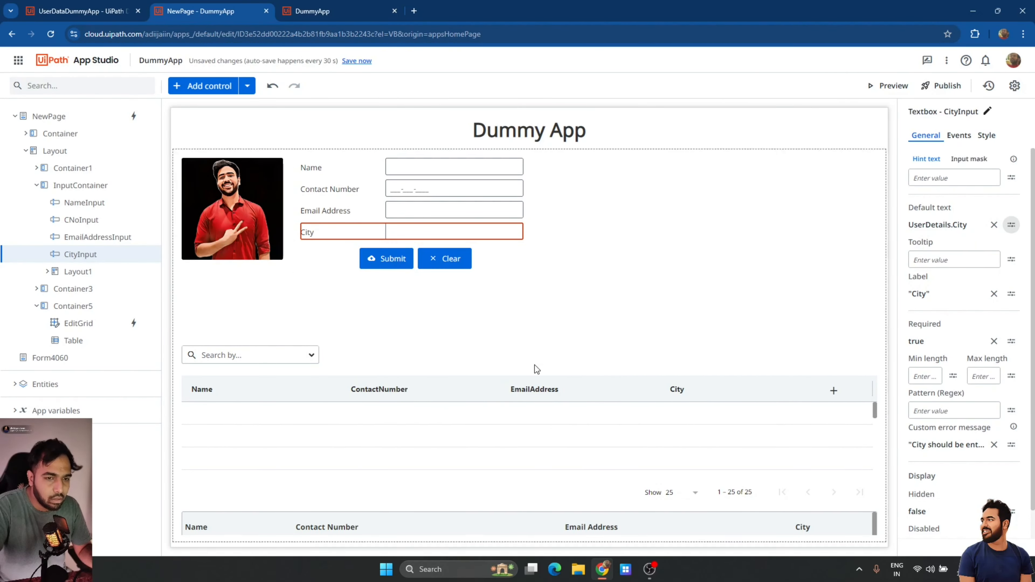
{"action": "left_click", "coordinate": [358, 61]}
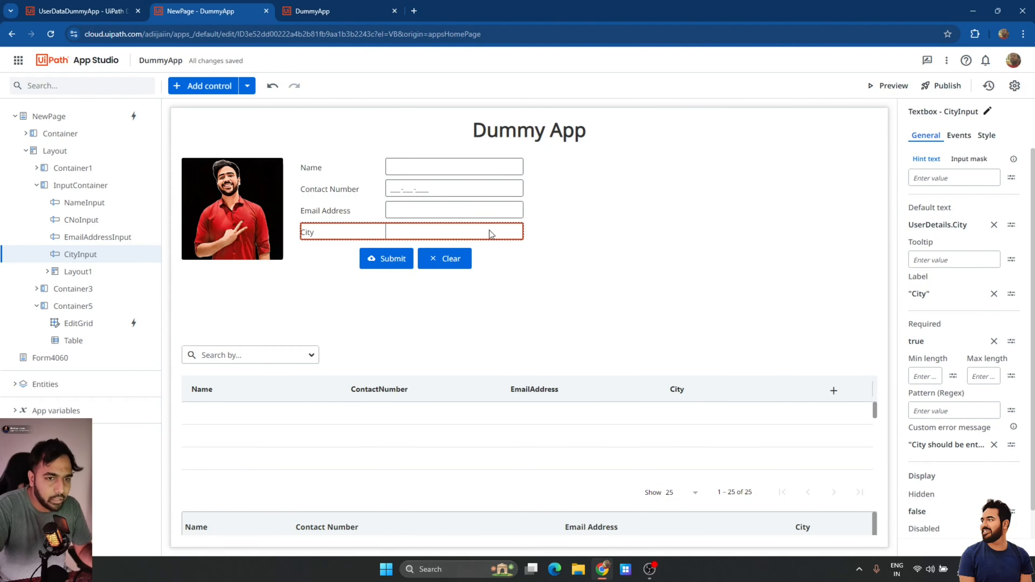
Preview the app and click through the three grid rows to confirm the form fills.
{"action": "left_click", "coordinate": [891, 86]}
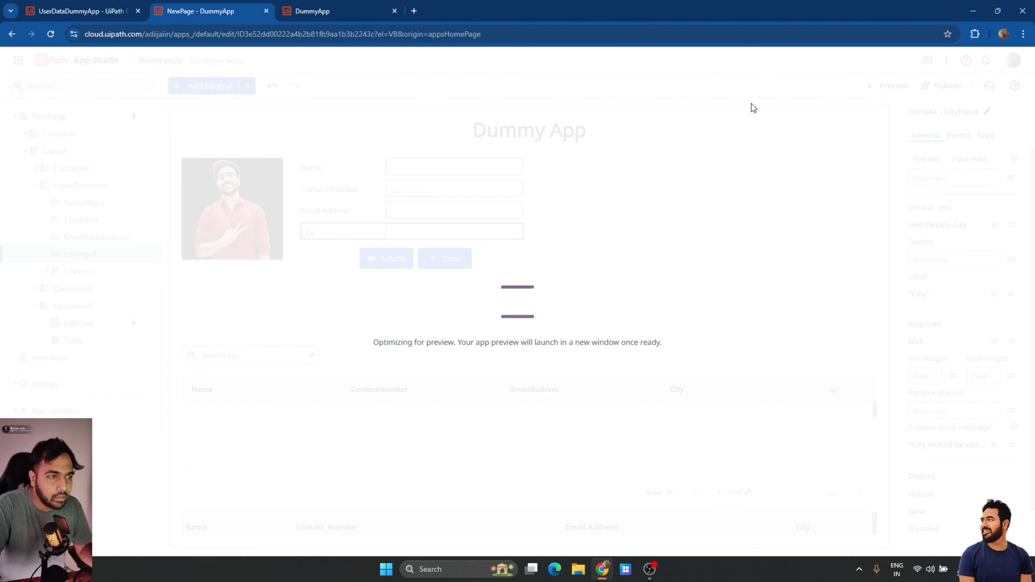
{"action": "left_click", "coordinate": [393, 11]}
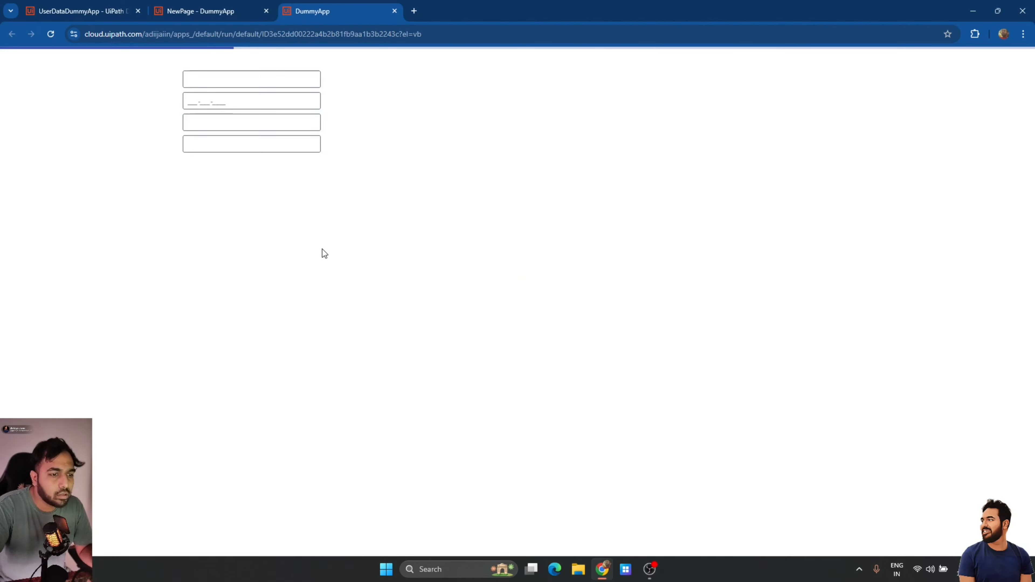
{"action": "left_click", "coordinate": [181, 355]}
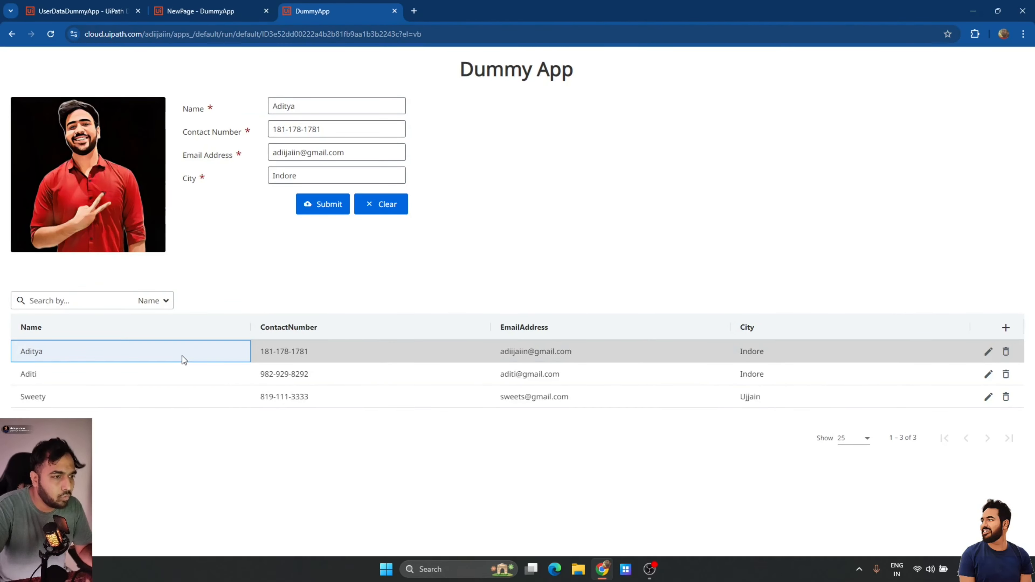
{"action": "left_click", "coordinate": [158, 381]}
{"action": "left_click", "coordinate": [157, 395]}
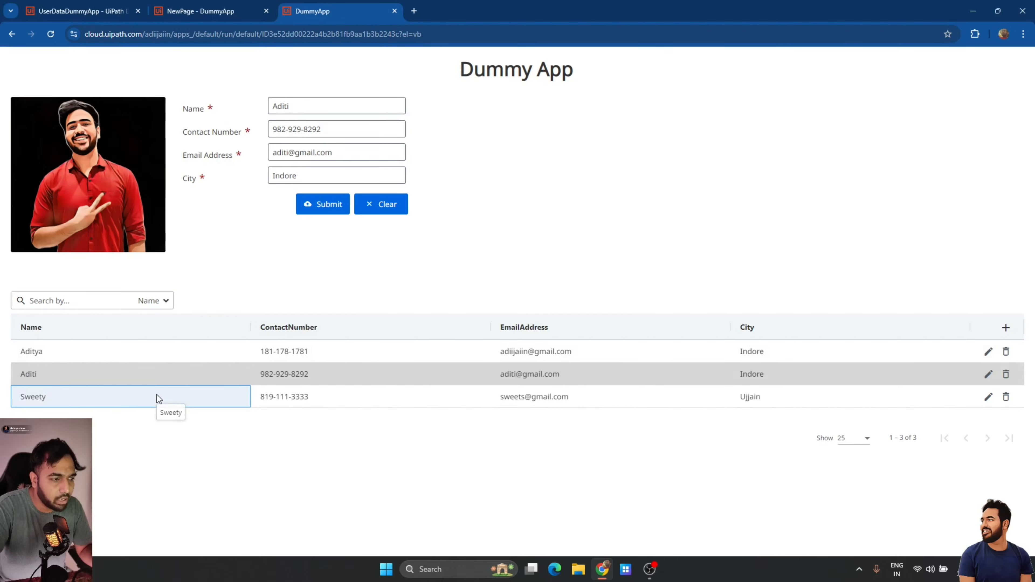
{"action": "left_click", "coordinate": [145, 381]}
{"action": "left_click", "coordinate": [184, 396]}
{"action": "left_click", "coordinate": [178, 358]}
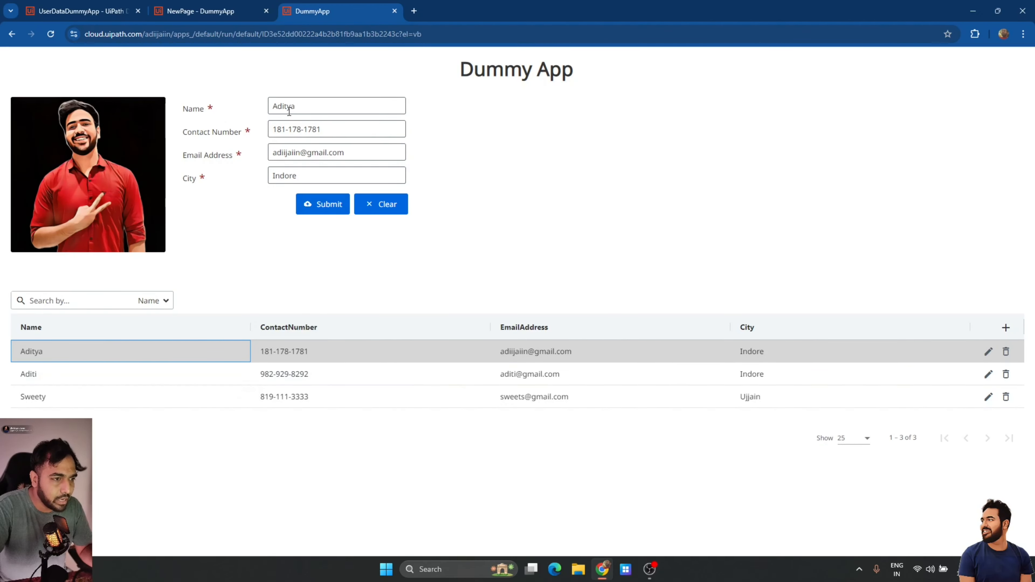
Replace the first record's contact number with a new phone number, submit it, and close the preview.
{"action": "left_click", "coordinate": [346, 135]}
{"action": "key", "text": "ctrl+a"}
{"action": "key", "text": "BackSpace"}
{"action": "left_click", "coordinate": [331, 206]}
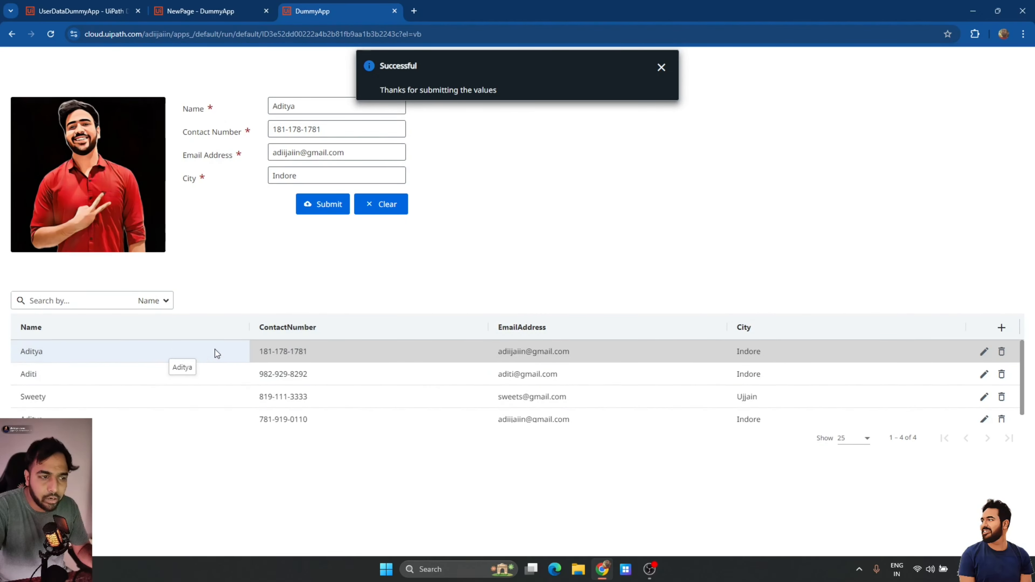
{"action": "left_click", "coordinate": [381, 204]}
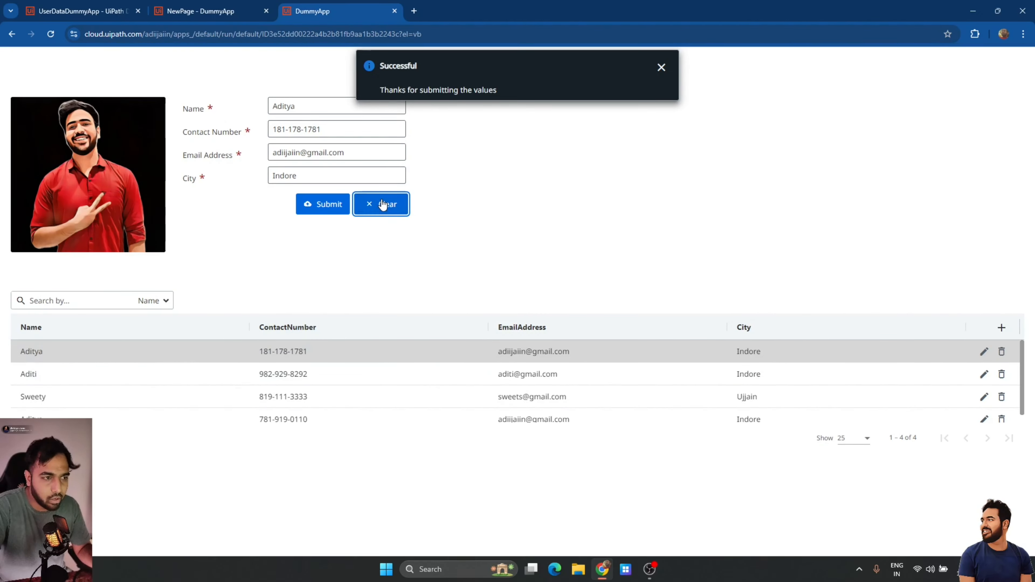
{"action": "left_click", "coordinate": [395, 11]}
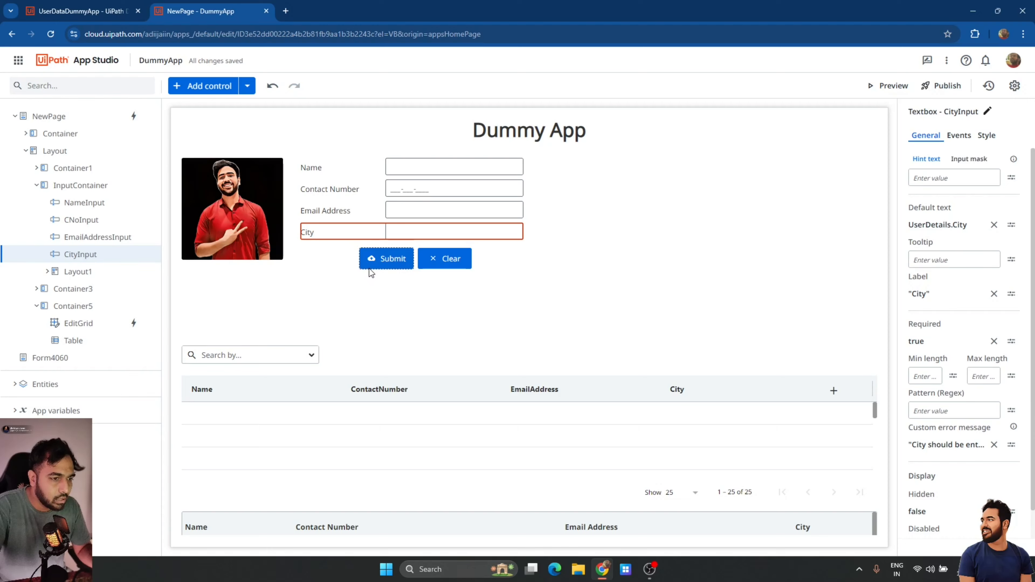
From EditGrid's events, create the app variable ShowUpdate with type True or false.
{"action": "left_click", "coordinate": [435, 371]}
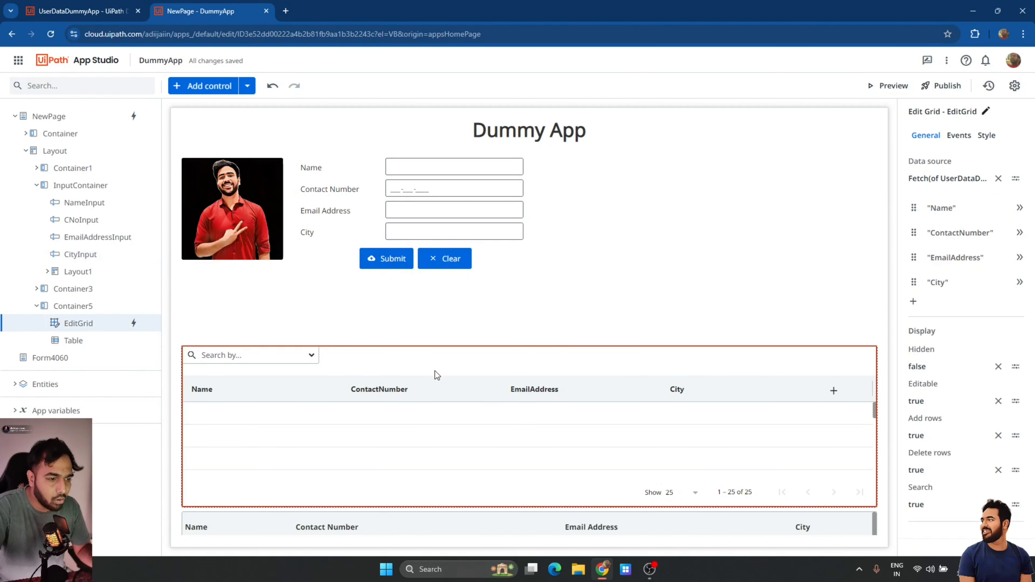
{"action": "left_click", "coordinate": [958, 136]}
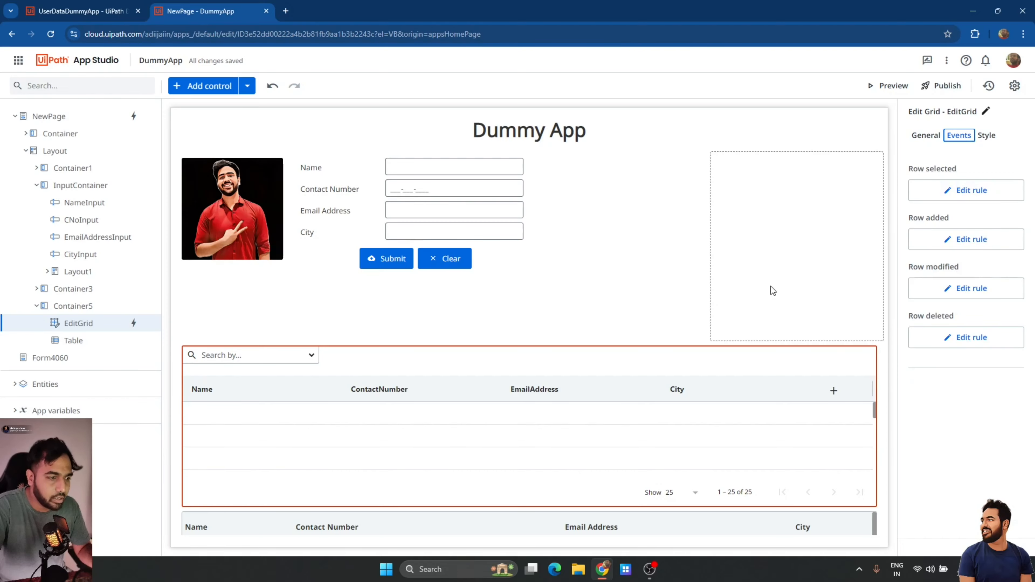
{"action": "left_click", "coordinate": [149, 411]}
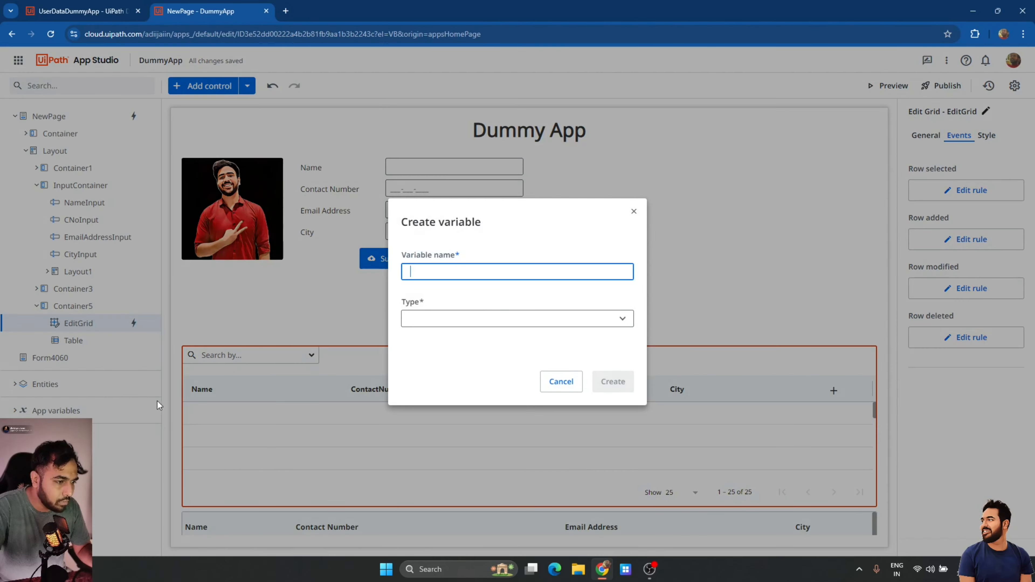
{"action": "type", "text": "ShowUpdate"}
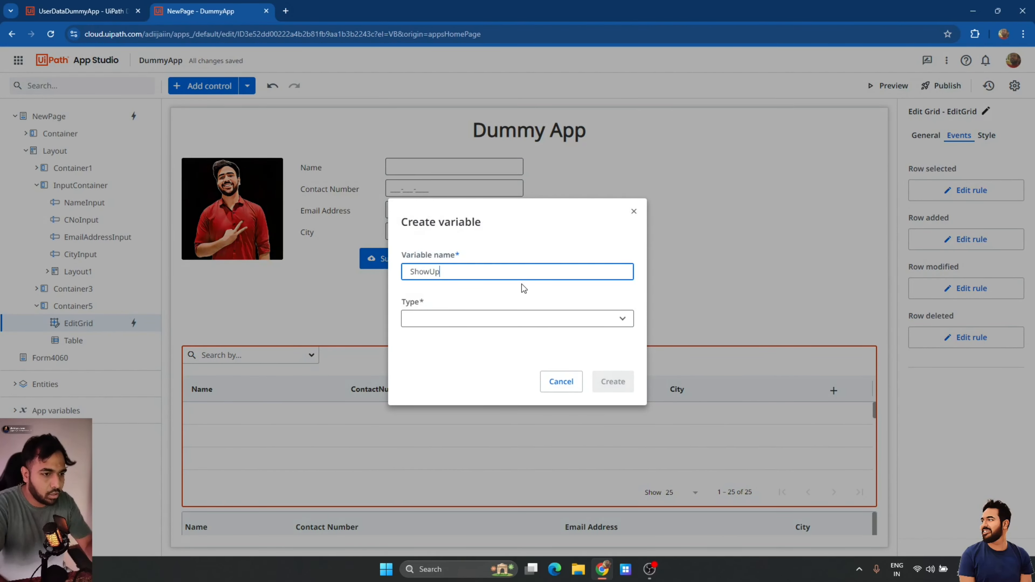
{"action": "left_click", "coordinate": [539, 318]}
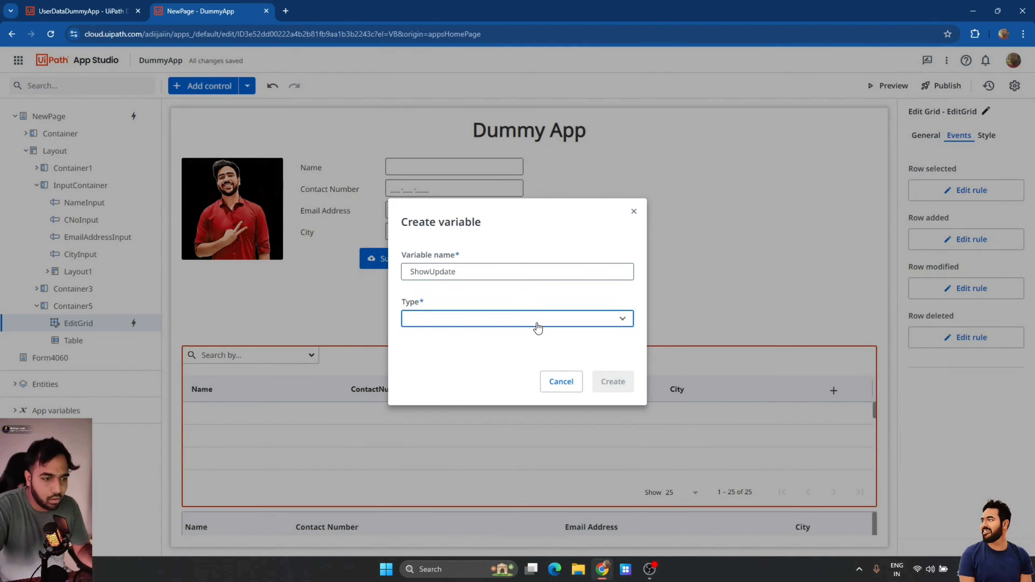
{"action": "scroll", "coordinate": [466, 427], "scroll_direction": "down", "scroll_amount": 5}
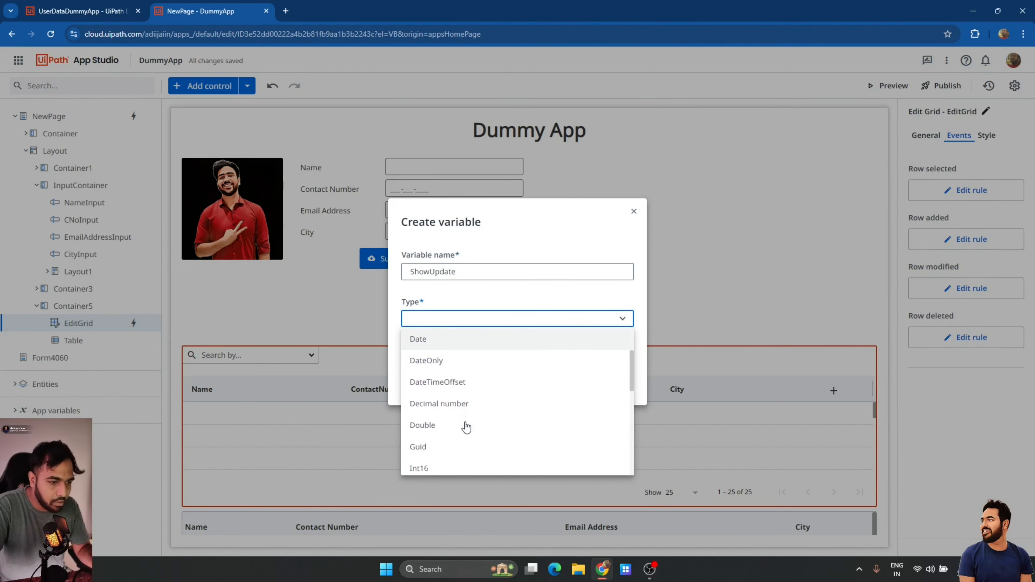
{"action": "scroll", "coordinate": [467, 427], "scroll_direction": "down", "scroll_amount": 6}
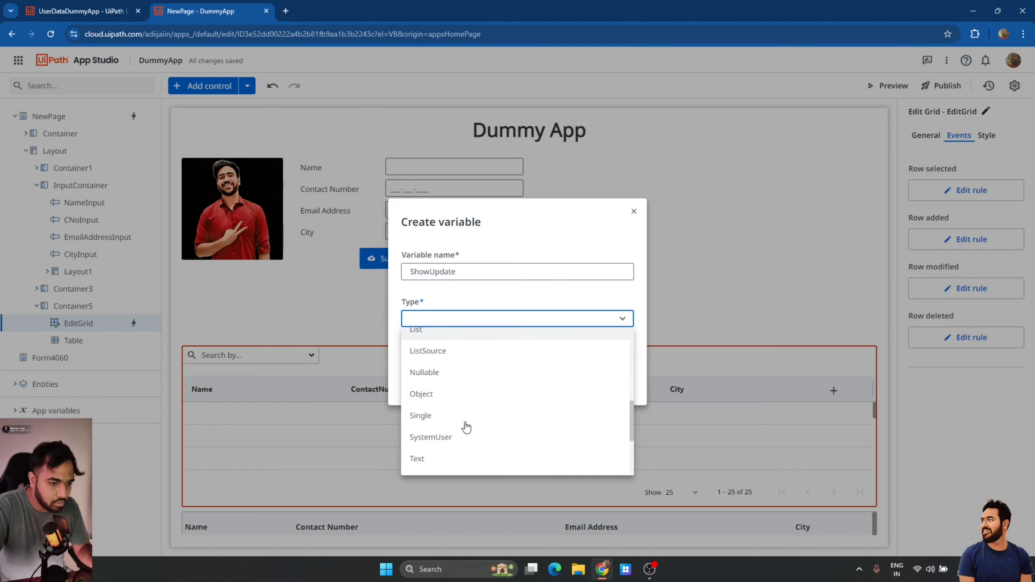
{"action": "left_click", "coordinate": [461, 402]}
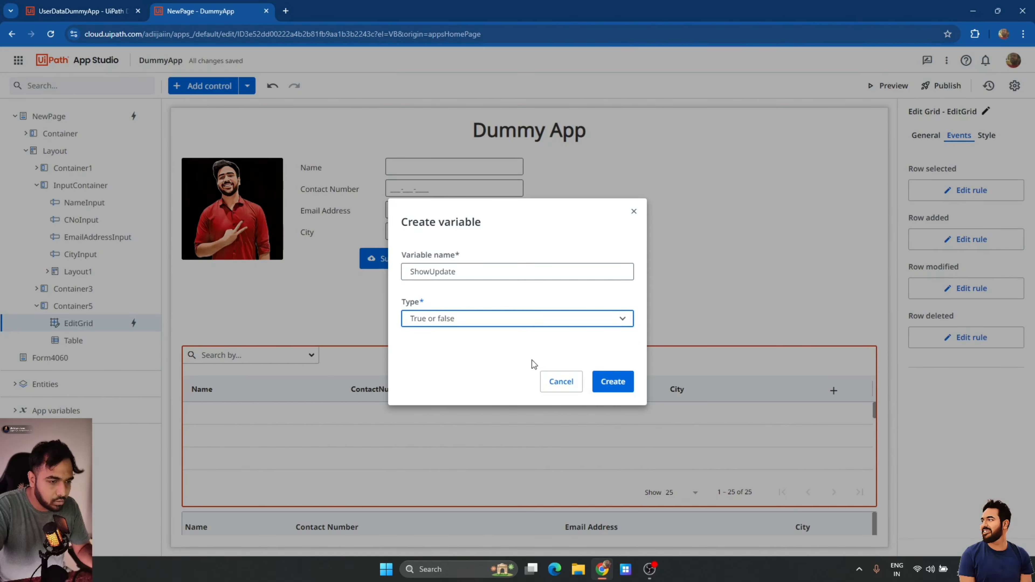
{"action": "left_click", "coordinate": [612, 382]}
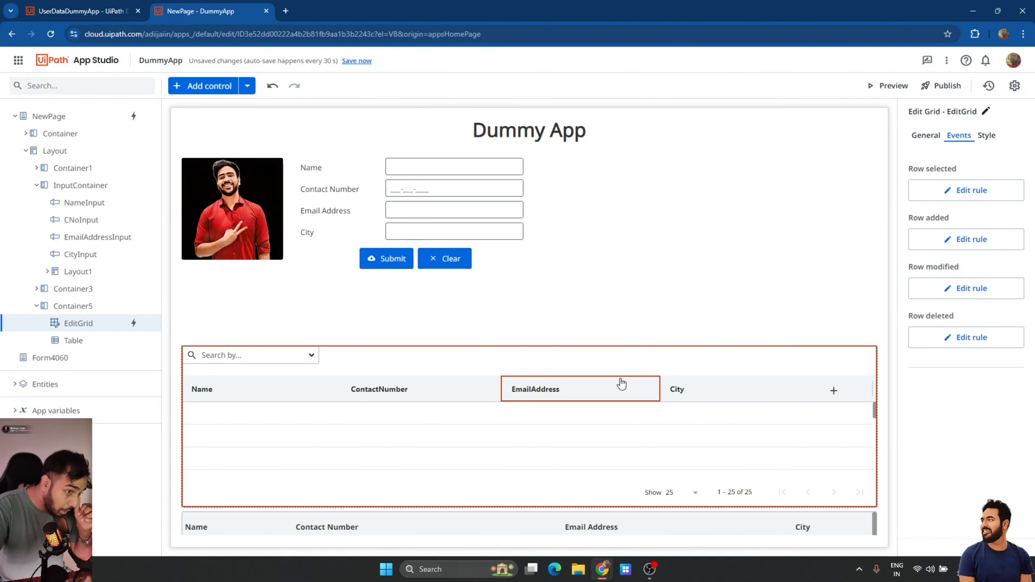
Add a Set Value action making ShowUpdate True to EditGrid's Row selected rule.
{"action": "left_click", "coordinate": [954, 190]}
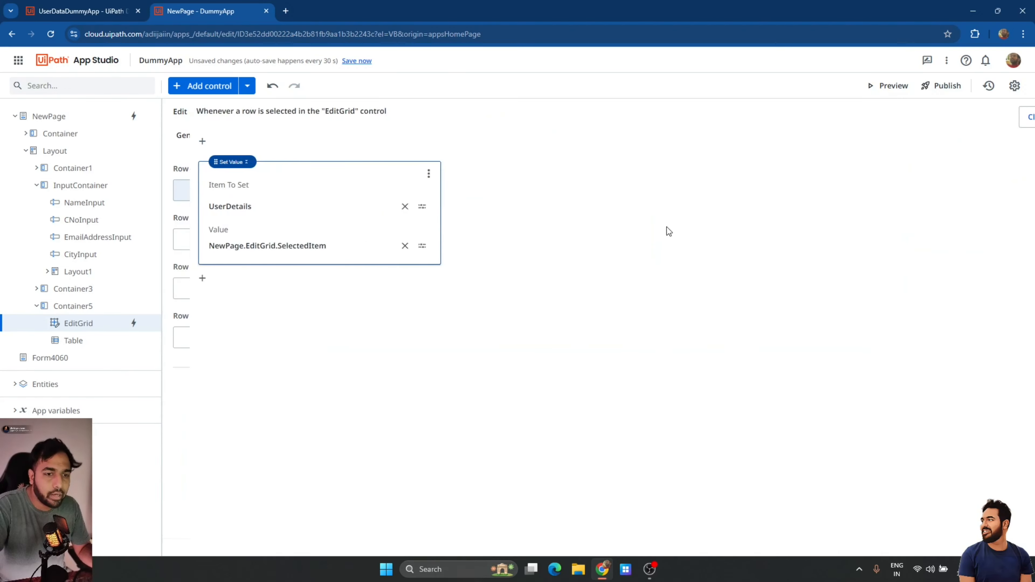
{"action": "left_click", "coordinate": [174, 278]}
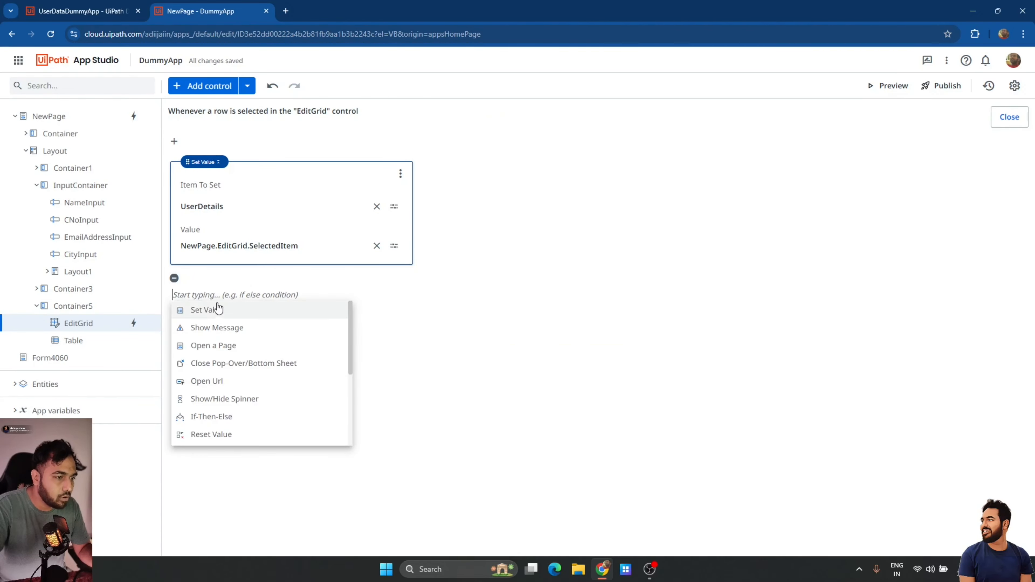
{"action": "left_click", "coordinate": [219, 310]}
{"action": "left_click", "coordinate": [248, 344]}
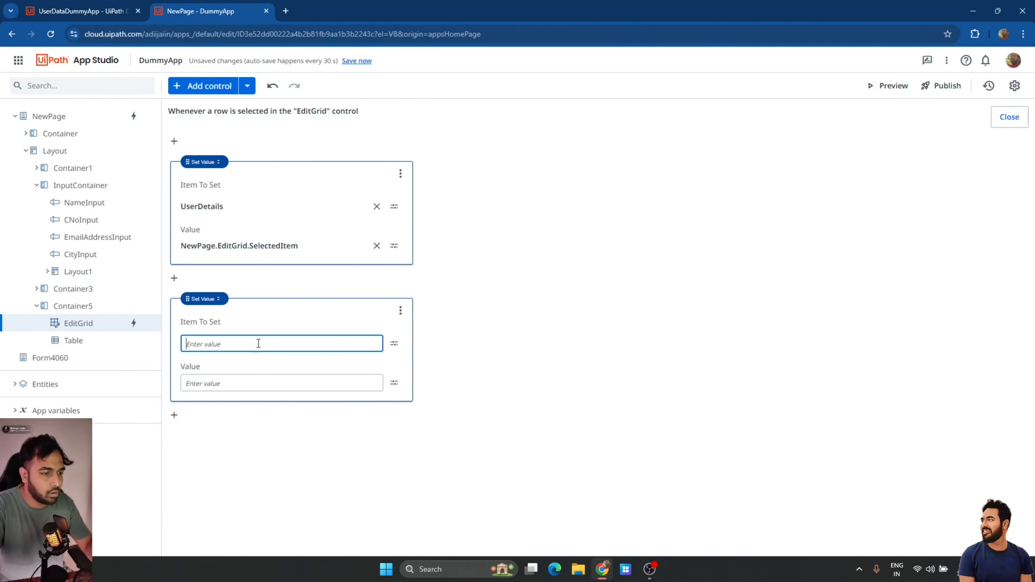
{"action": "left_click", "coordinate": [394, 344]}
{"action": "left_click", "coordinate": [434, 410]}
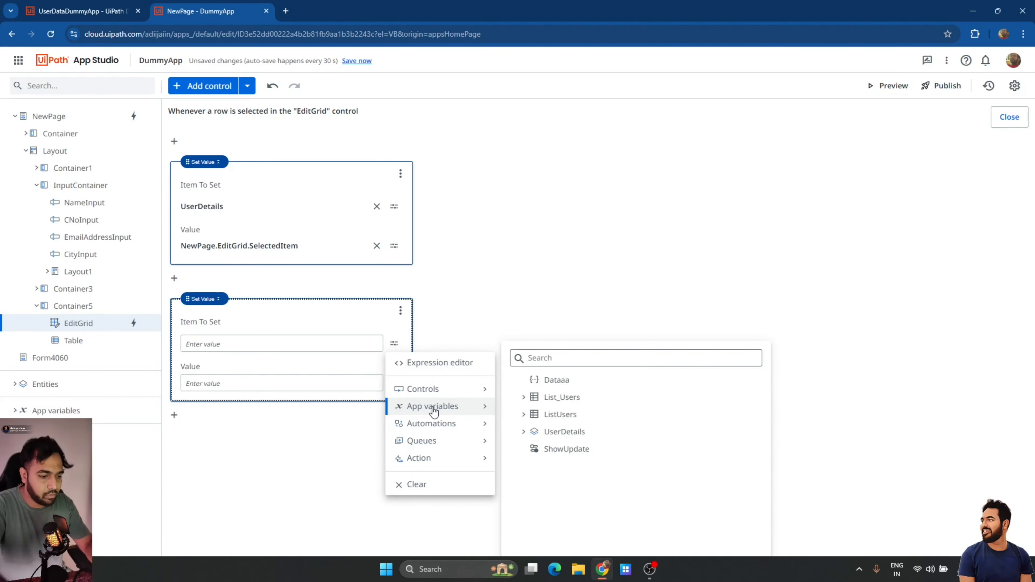
{"action": "left_click", "coordinate": [565, 449]}
{"action": "left_click", "coordinate": [323, 384]}
{"action": "type", "text": "True"}
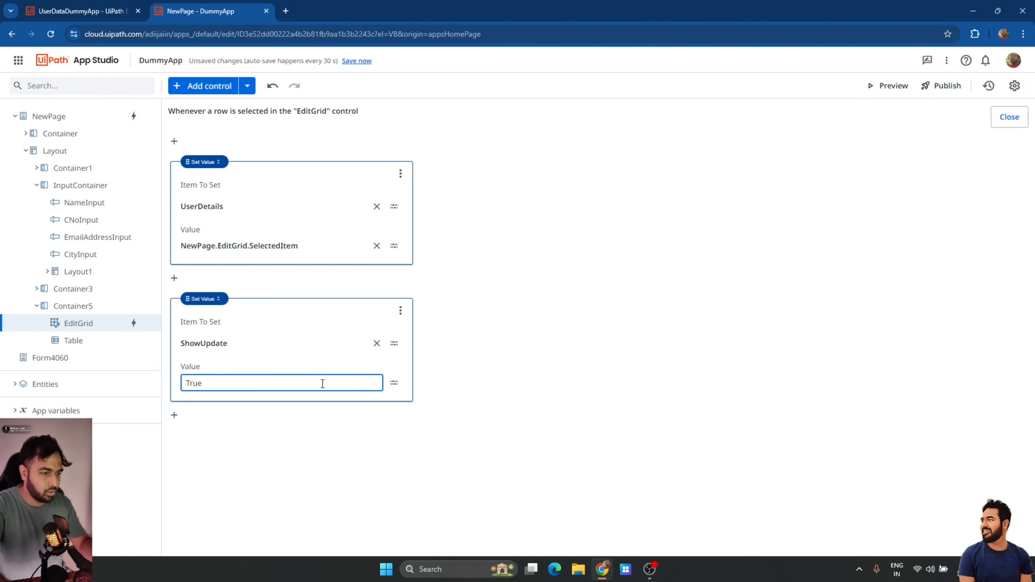
{"action": "left_click", "coordinate": [582, 402]}
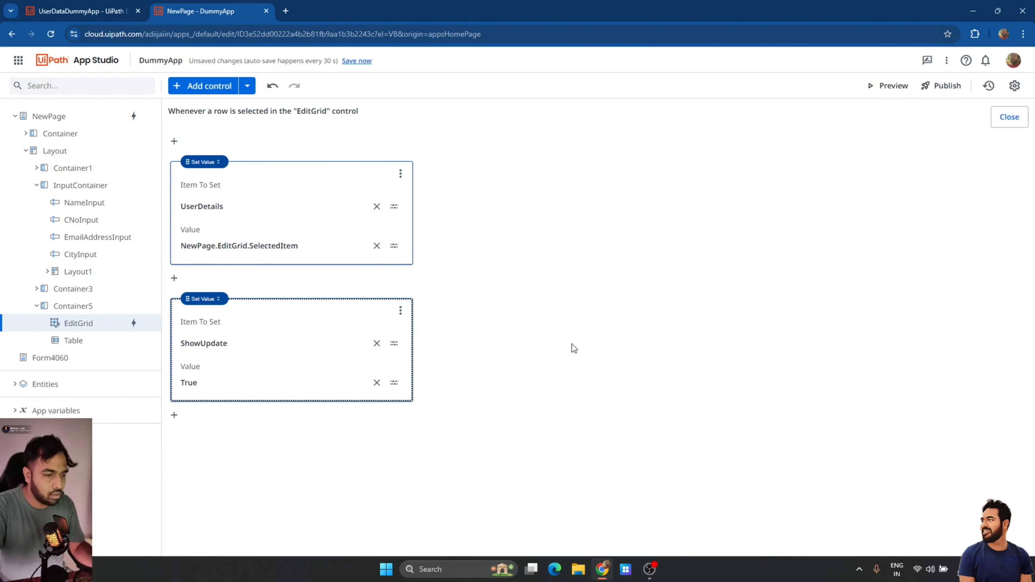
{"action": "left_click", "coordinate": [1008, 118]}
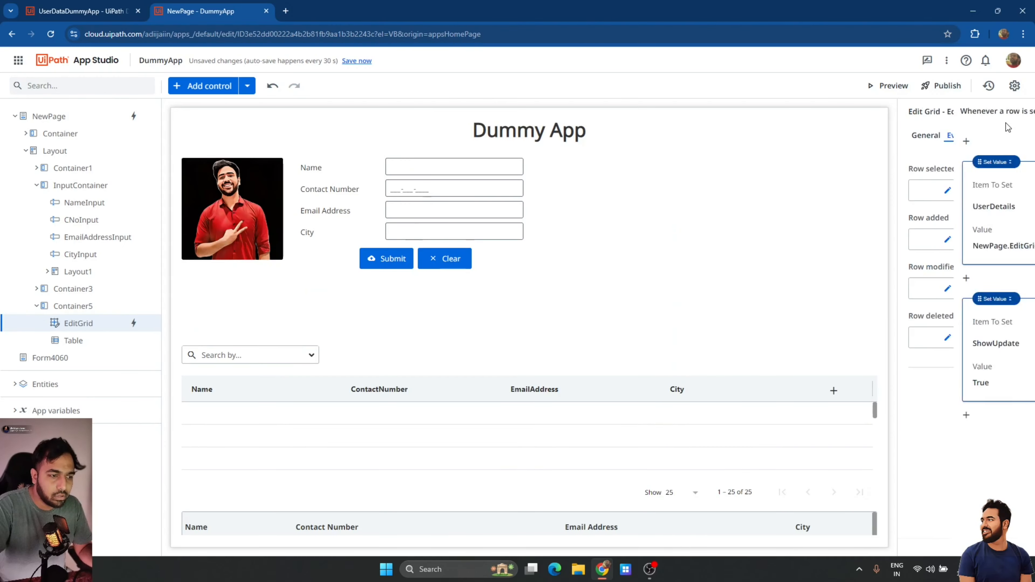
Duplicate the Submit button as an "Update" button hidden by Not ShowUpdate.
{"action": "left_click", "coordinate": [398, 263]}
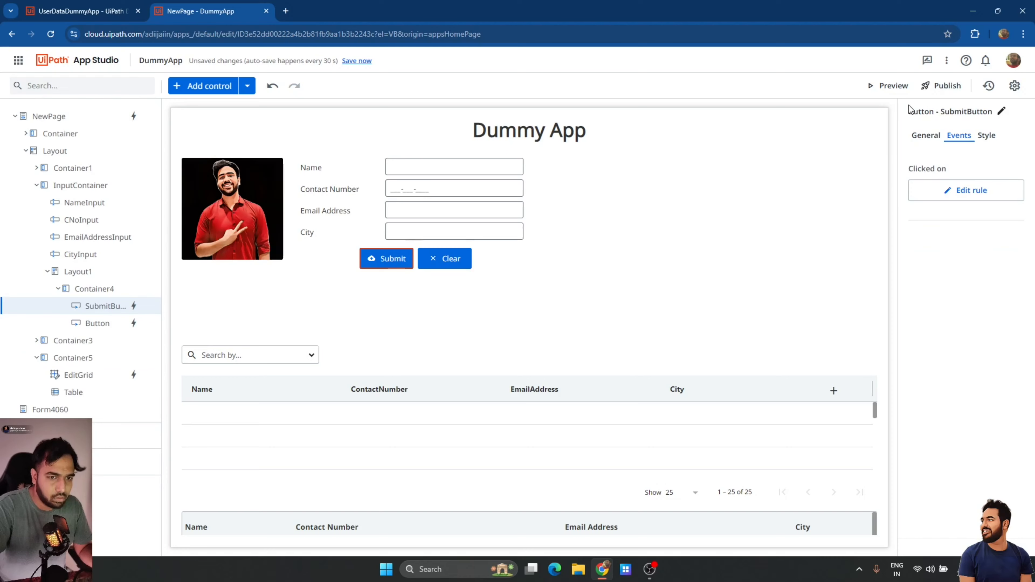
{"action": "left_click", "coordinate": [920, 138]}
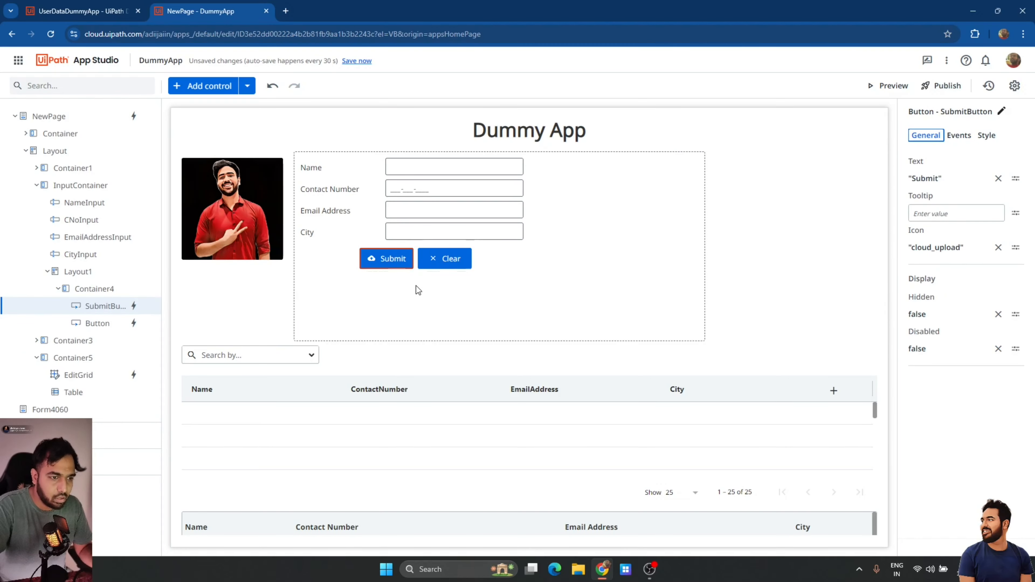
{"action": "key", "text": "ctrl+c"}
{"action": "key", "text": "ctrl+v"}
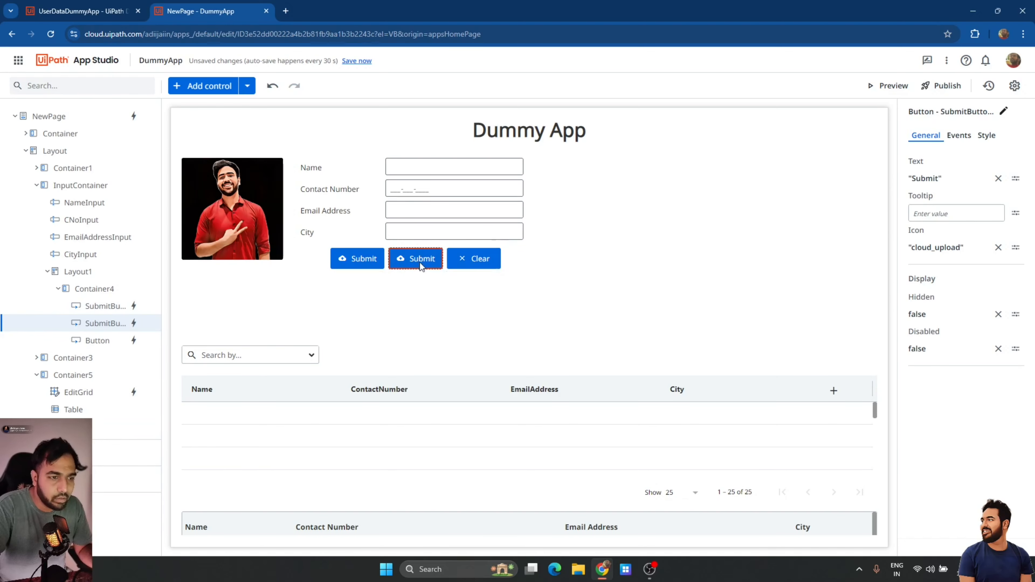
{"action": "left_click", "coordinate": [999, 178]}
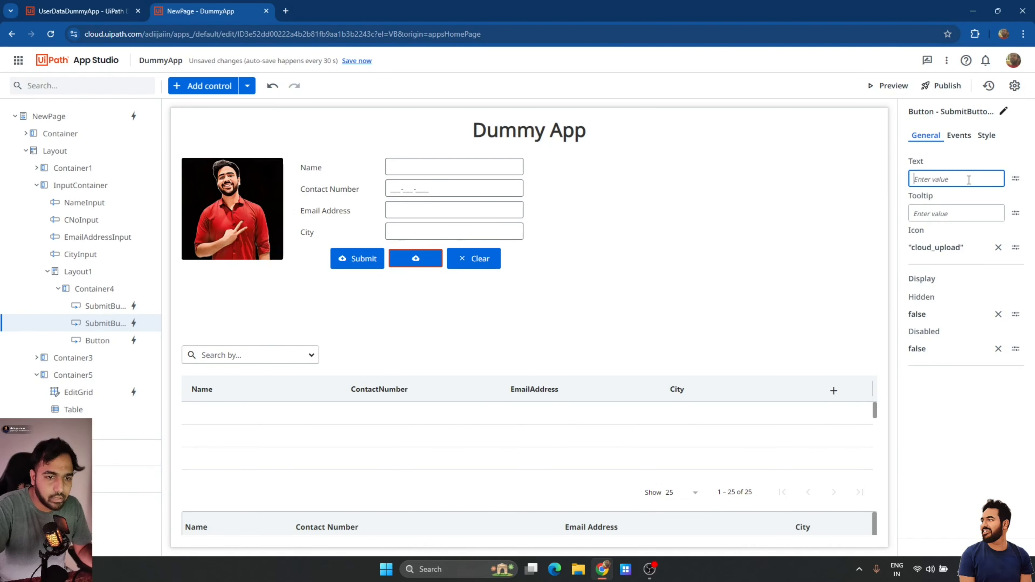
{"action": "type", "text": "\"Update\""}
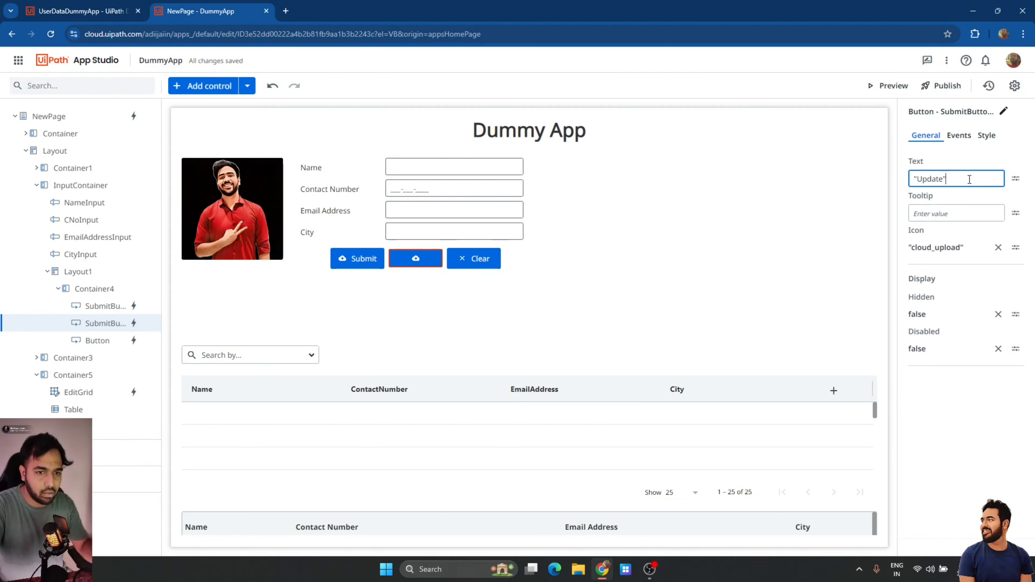
{"action": "left_click", "coordinate": [974, 444]}
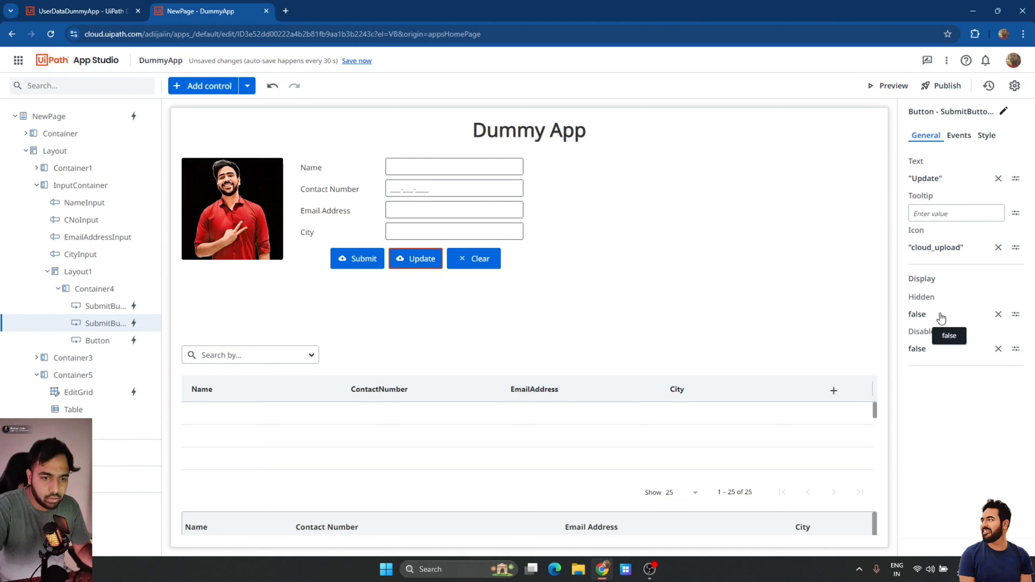
{"action": "left_click", "coordinate": [998, 314]}
{"action": "type", "text": "Not ShowUpdate"}
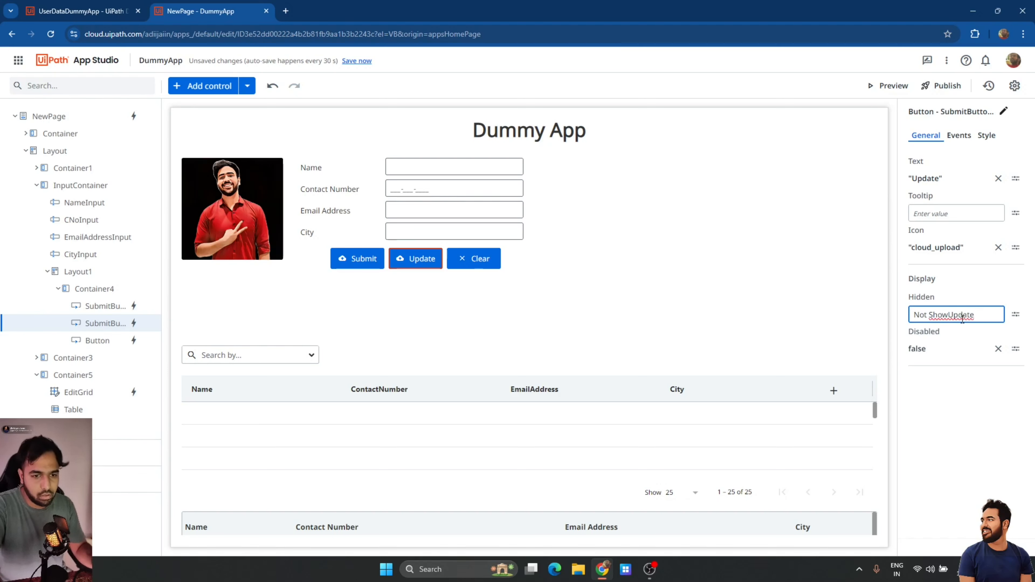
{"action": "key", "text": "Return"}
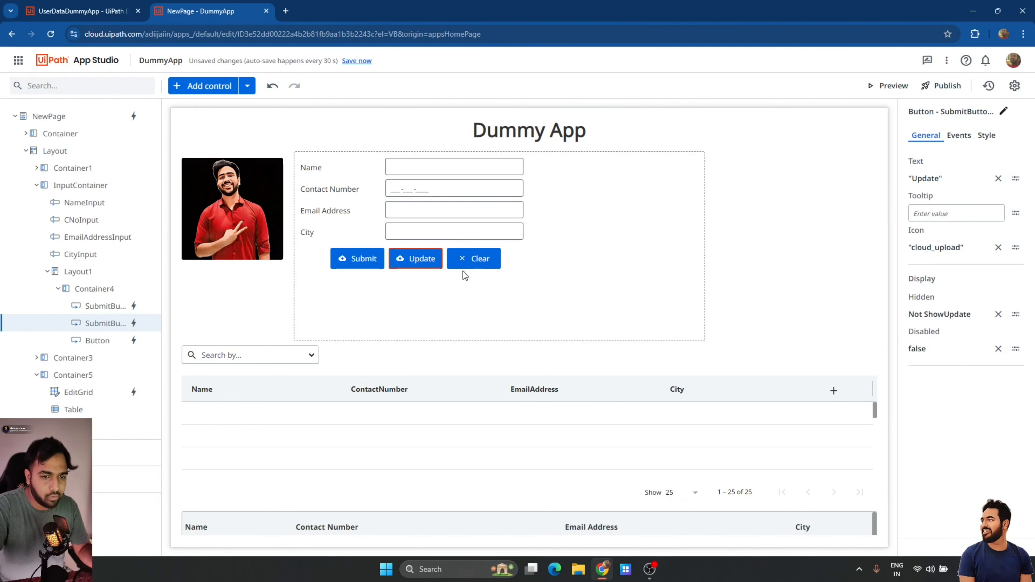
Set the original Submit button's Hidden property to ShowUpdate.
{"action": "left_click", "coordinate": [359, 262]}
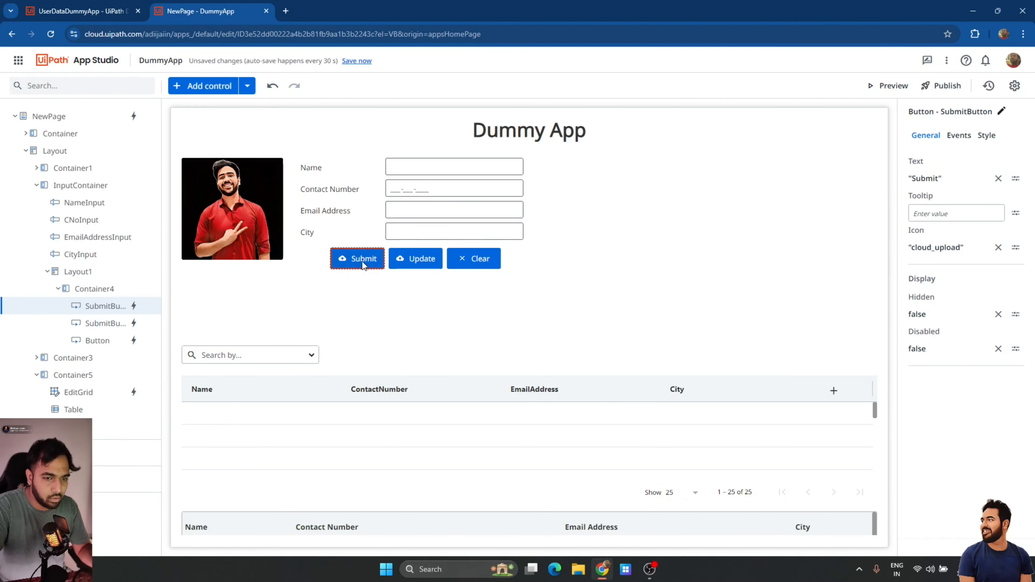
{"action": "left_click", "coordinate": [997, 316]}
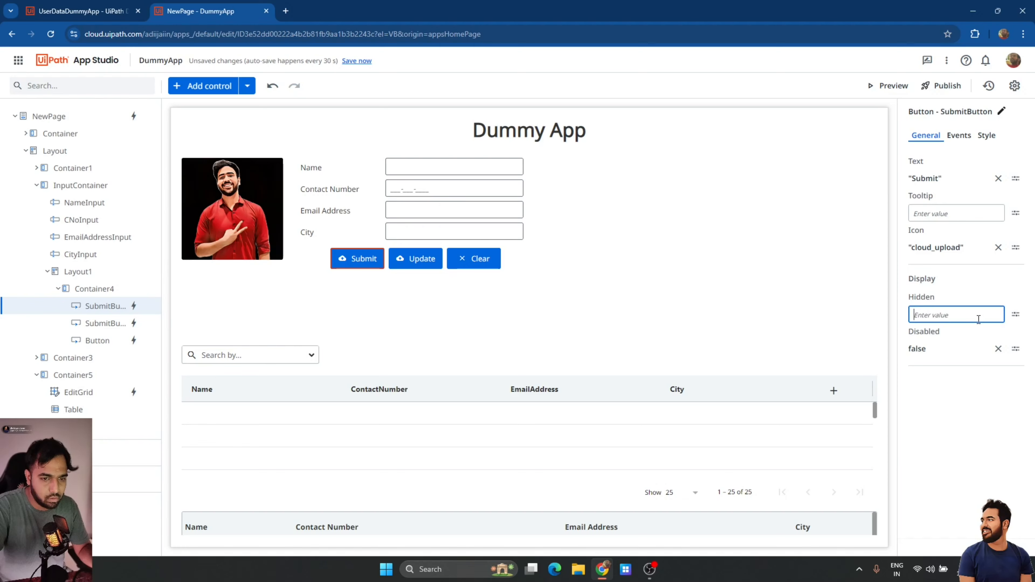
{"action": "type", "text": "ShowUpdate"}
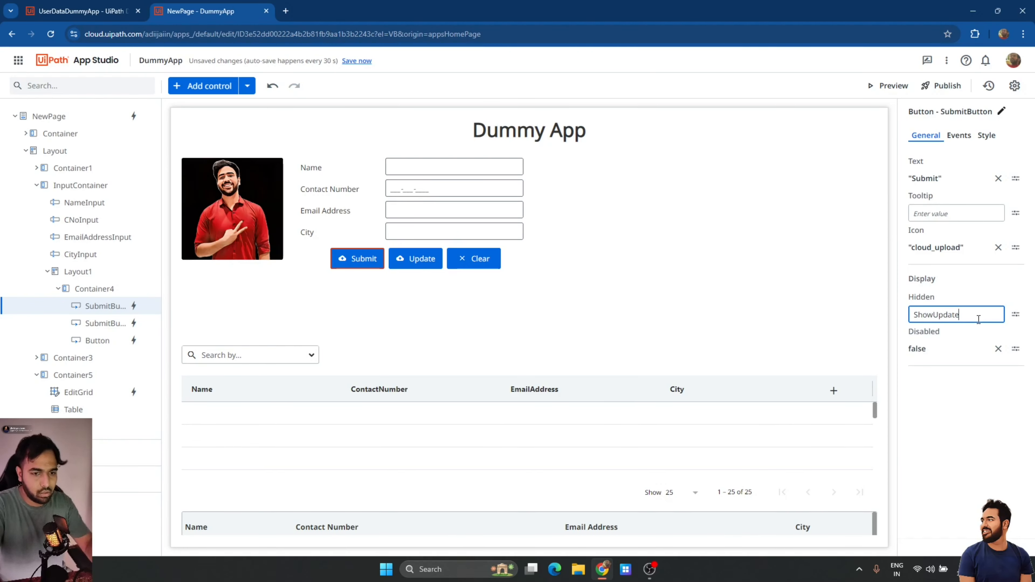
{"action": "left_click", "coordinate": [969, 405]}
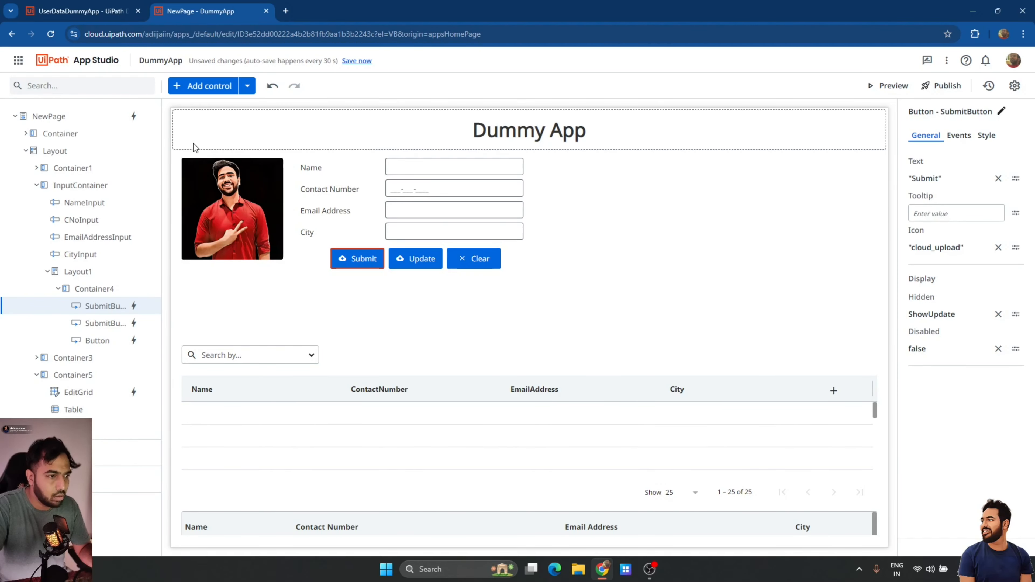
{"action": "left_click", "coordinate": [130, 118]}
Add Set Value ShowUpdate = False at the top of NewPage's load rule and save the app.
{"action": "left_click", "coordinate": [134, 116]}
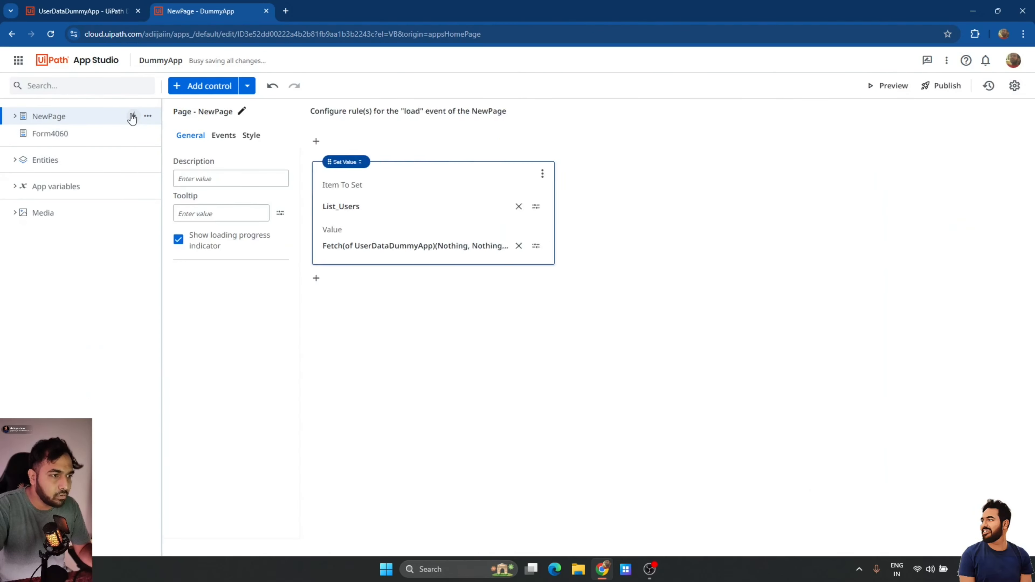
{"action": "left_click", "coordinate": [174, 141]}
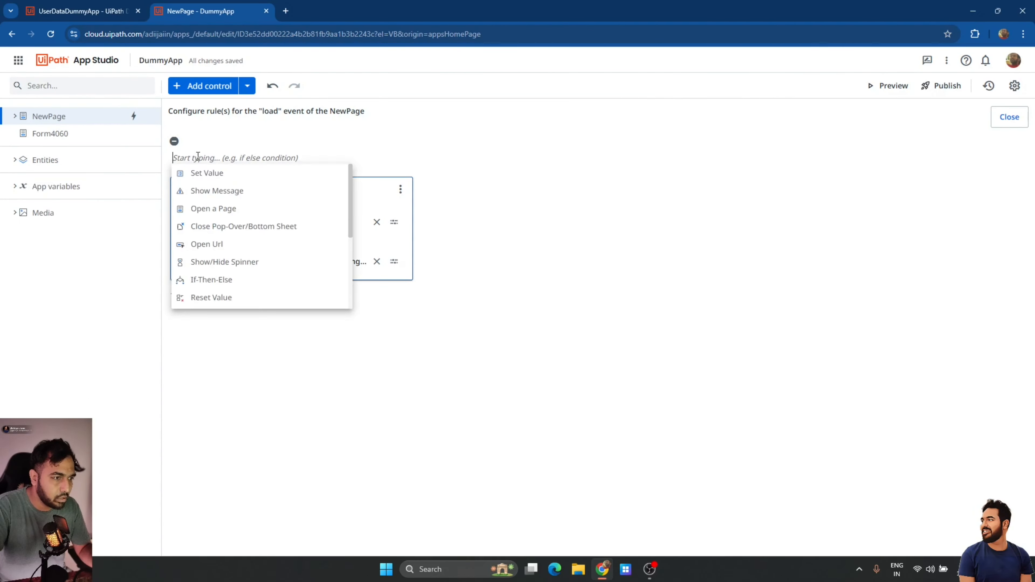
{"action": "left_click", "coordinate": [207, 175]}
{"action": "left_click", "coordinate": [235, 207]}
{"action": "type", "text": "S"}
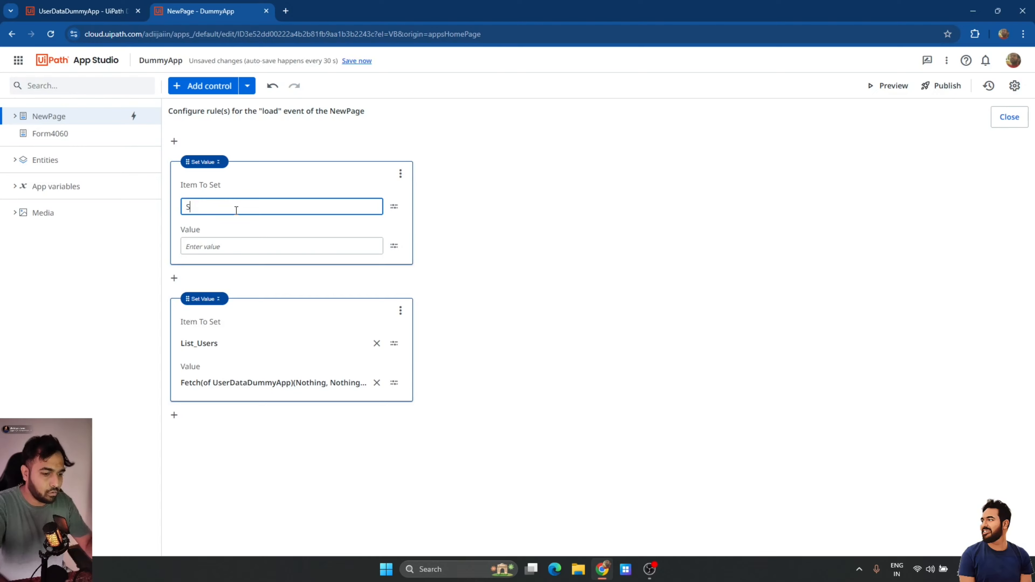
{"action": "type", "text": "howUpdate"}
{"action": "key", "text": "Tab"}
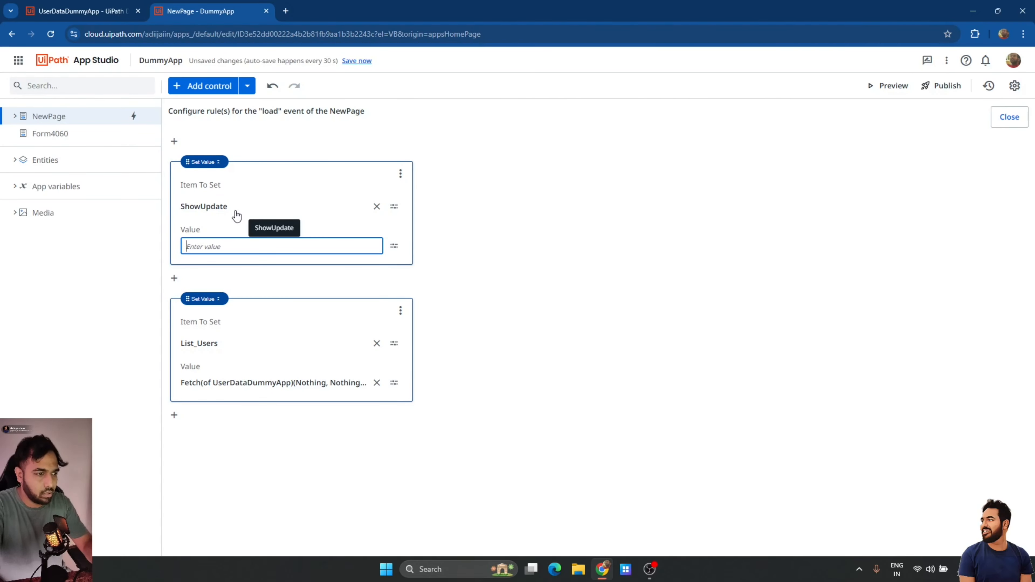
{"action": "type", "text": "False"}
{"action": "left_click", "coordinate": [658, 274]}
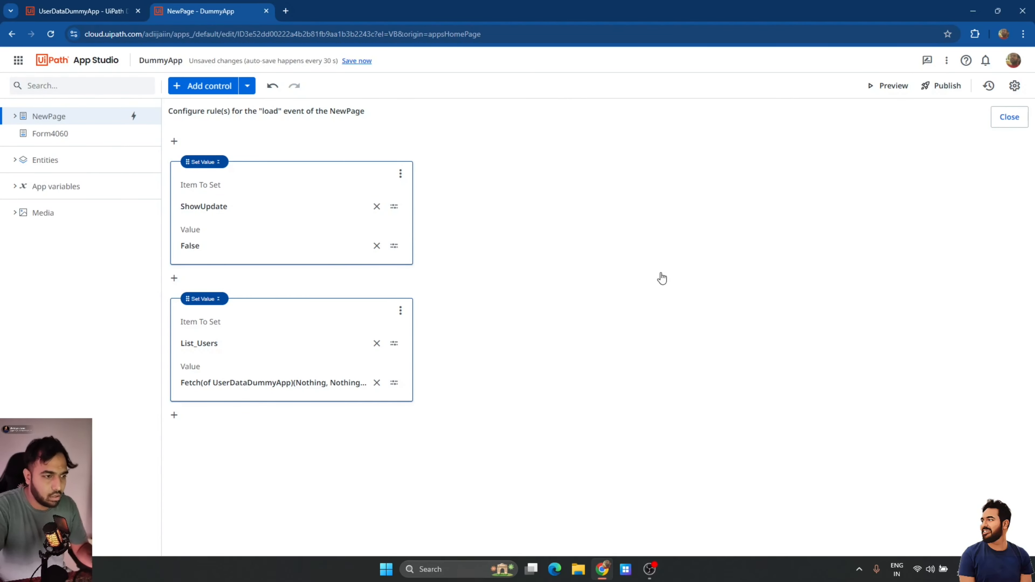
{"action": "left_click", "coordinate": [1024, 127]}
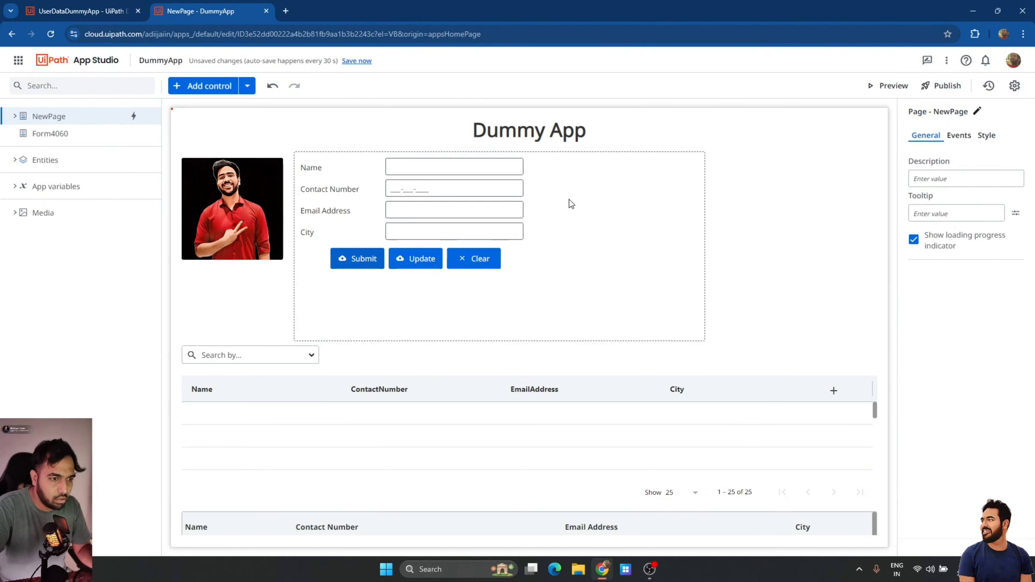
{"action": "left_click", "coordinate": [355, 61]}
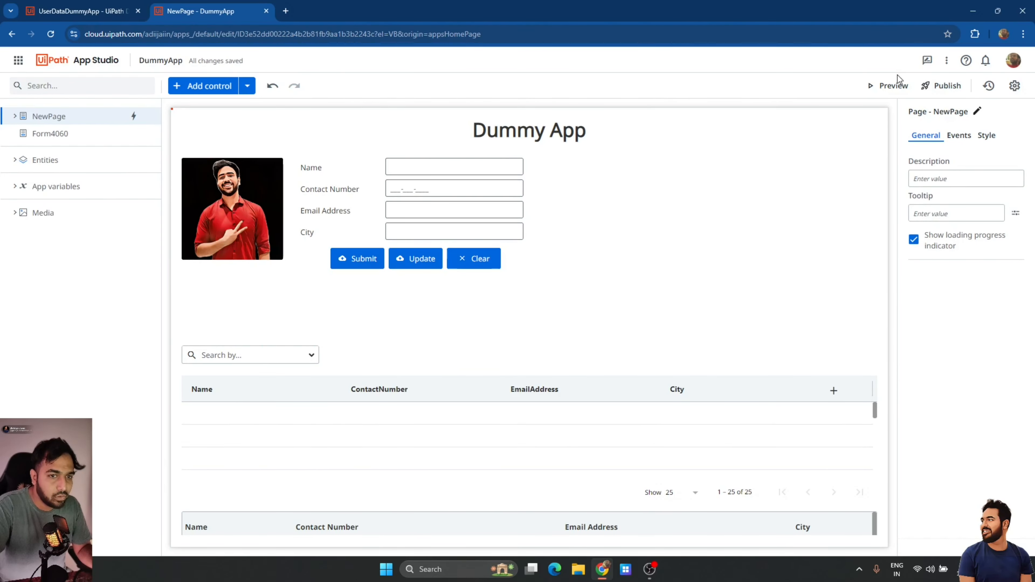
Start a preview of the saved Dummy App from the toolbar.
{"action": "left_click", "coordinate": [881, 86]}
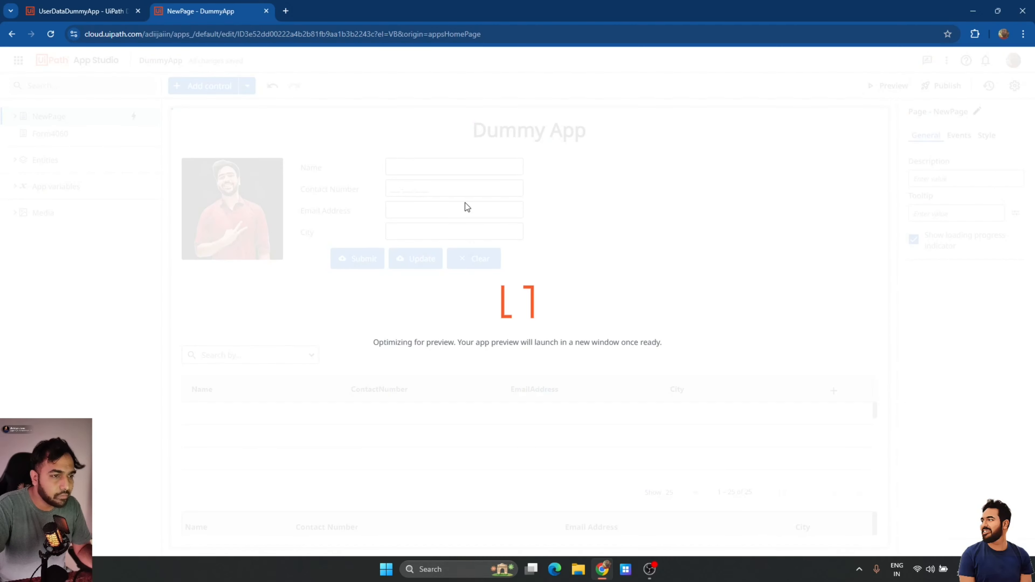
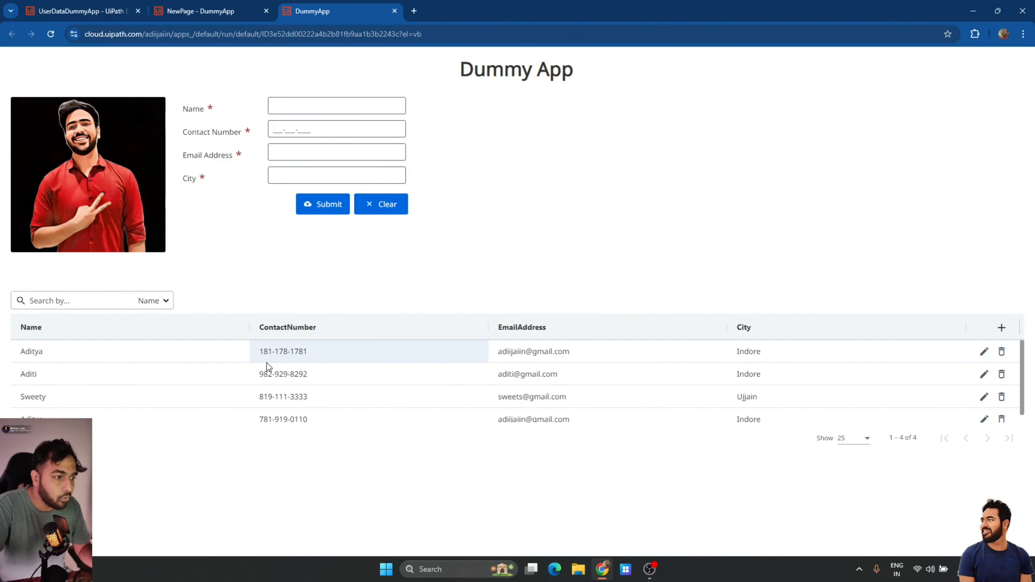
Load a contact record into the form to confirm Update appears, then close the running app.
{"action": "left_click", "coordinate": [102, 356]}
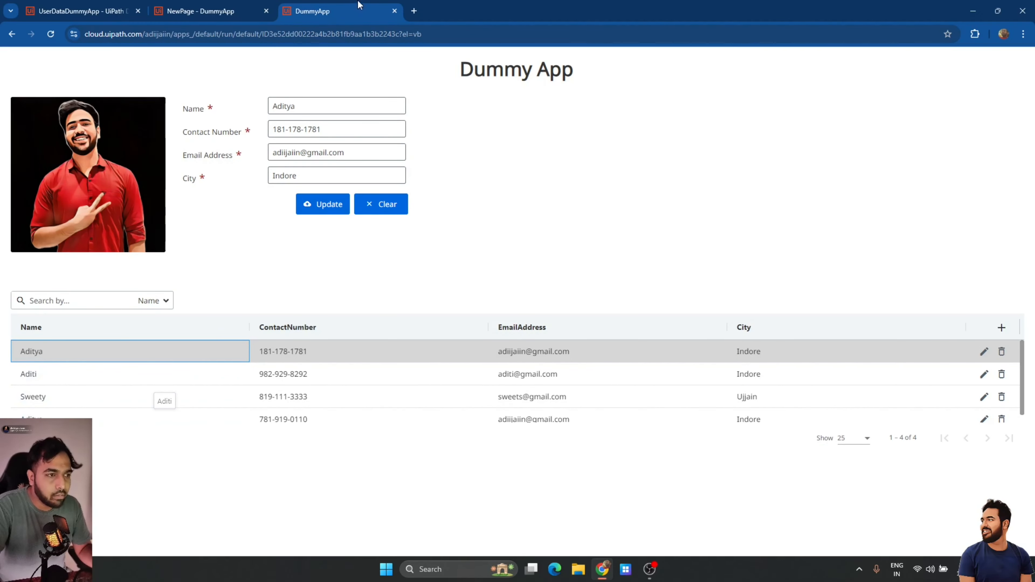
{"action": "left_click", "coordinate": [394, 12]}
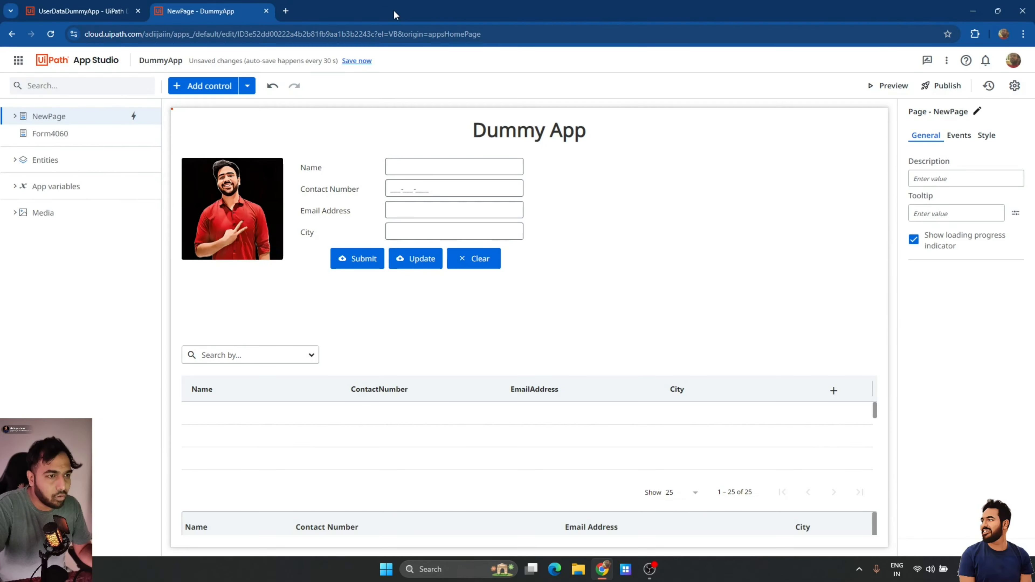
Open the Update button's Clicked rule to view its If/Else logic with CreateEntityRecord.
{"action": "left_click", "coordinate": [419, 265]}
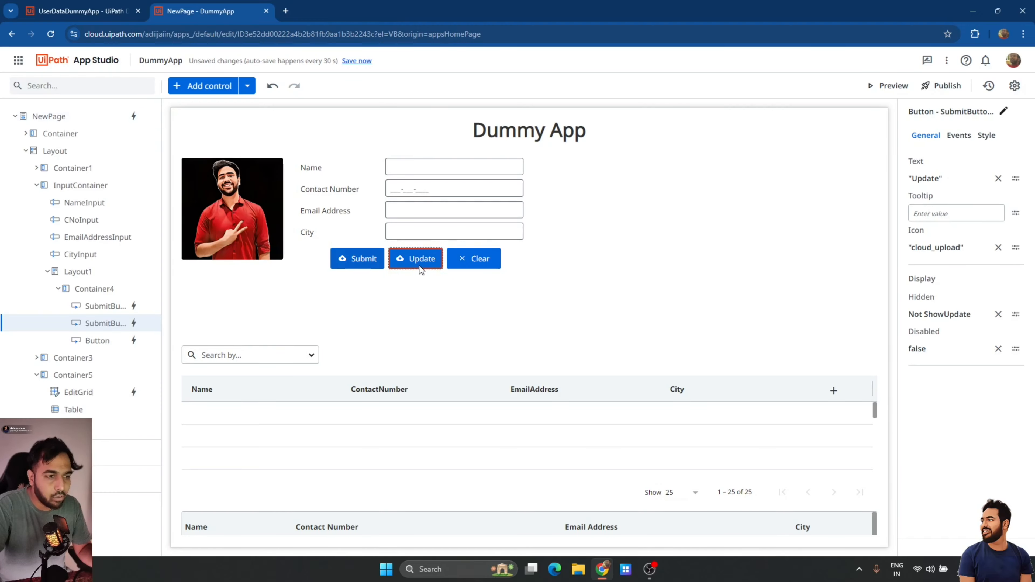
{"action": "left_click", "coordinate": [957, 135]}
{"action": "left_click", "coordinate": [966, 191]}
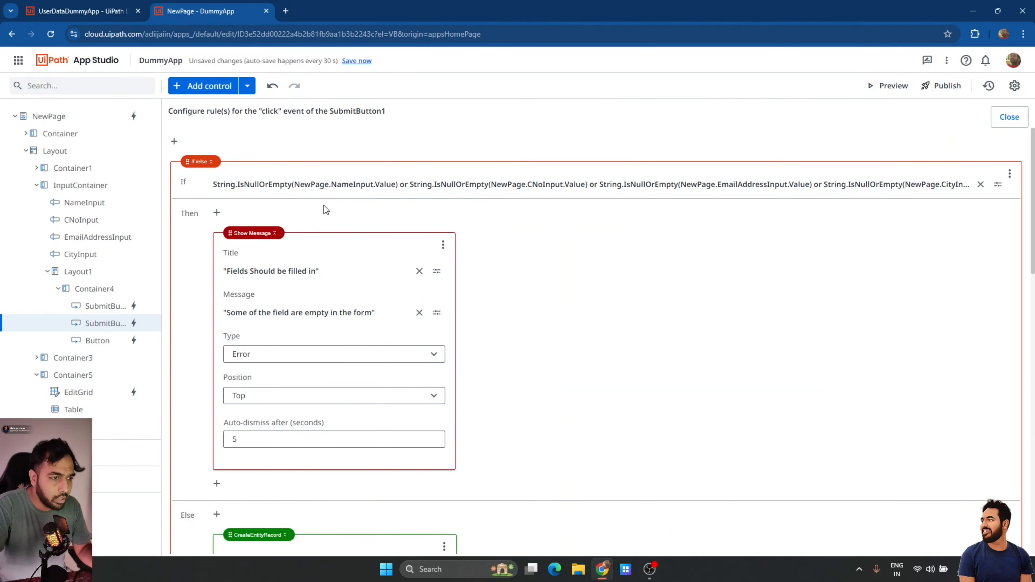
{"action": "scroll", "coordinate": [535, 248], "scroll_direction": "down", "scroll_amount": 5}
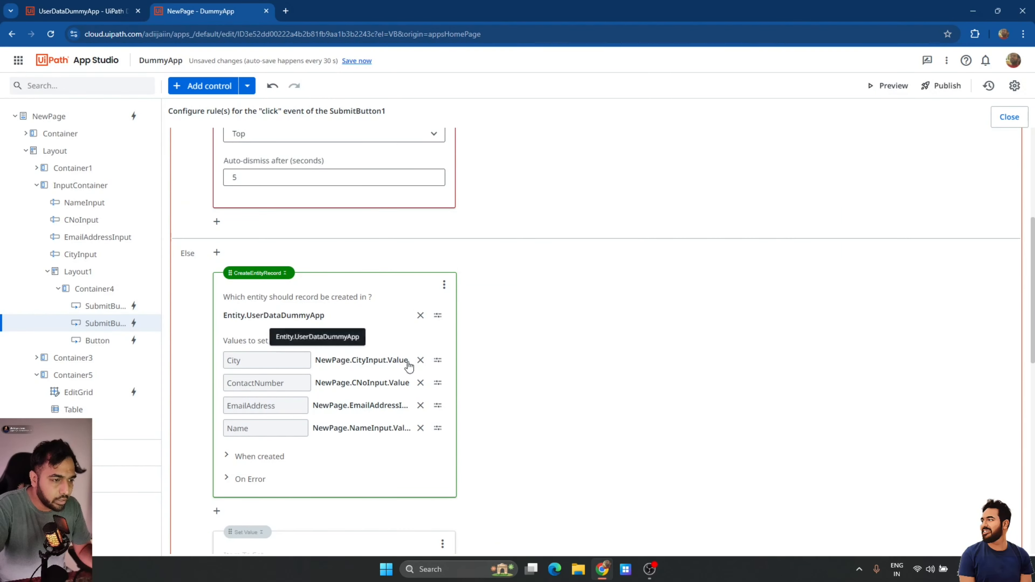
{"action": "scroll", "coordinate": [404, 369], "scroll_direction": "down", "scroll_amount": 1}
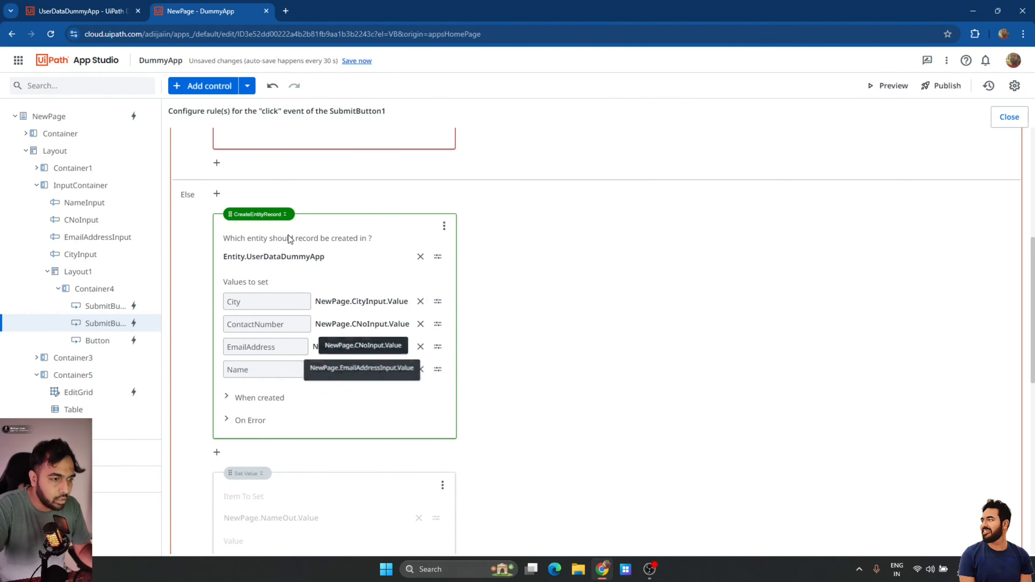
Replace the Else branch's CreateEntityRecord step with an Update Entity Record step.
{"action": "left_click", "coordinate": [445, 227]}
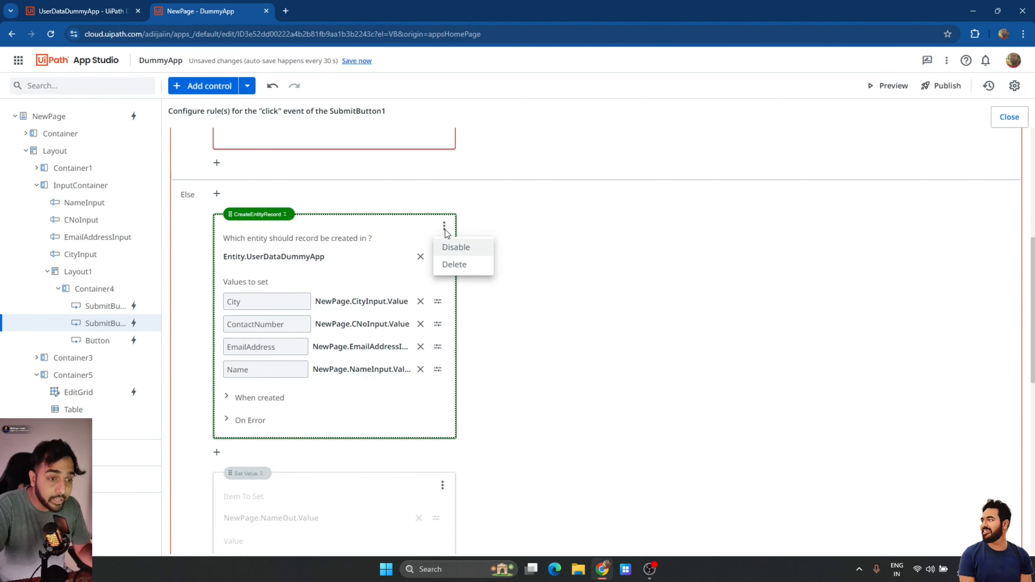
{"action": "left_click", "coordinate": [456, 265]}
{"action": "left_click", "coordinate": [216, 194]}
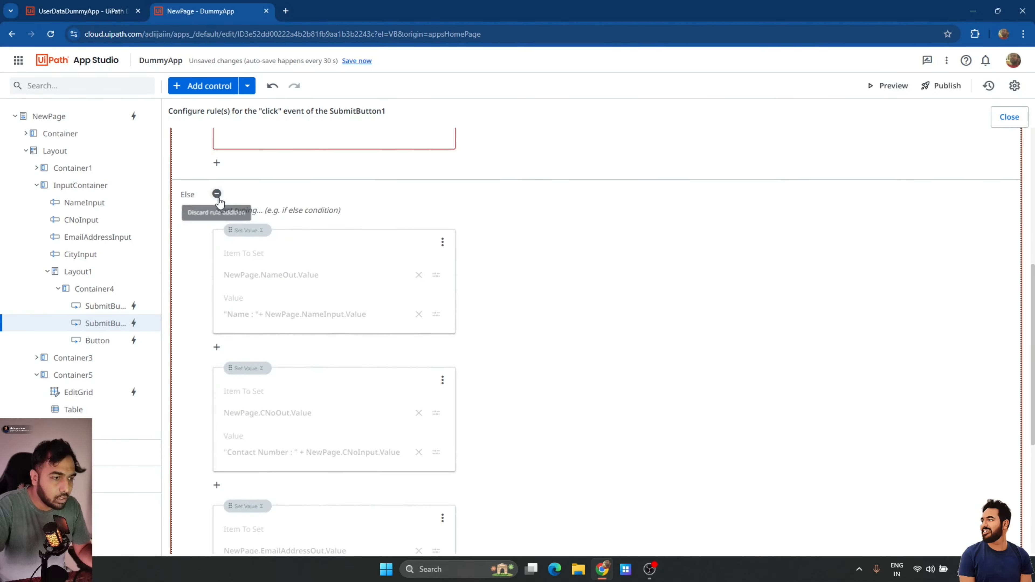
{"action": "left_click", "coordinate": [281, 211]}
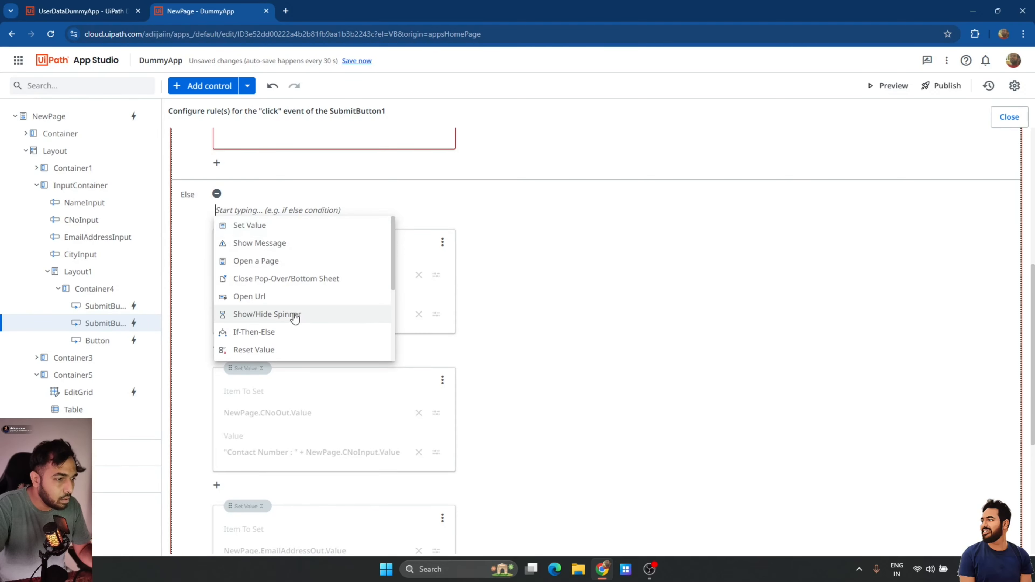
{"action": "scroll", "coordinate": [294, 317], "scroll_direction": "down", "scroll_amount": 5}
{"action": "left_click", "coordinate": [287, 245]}
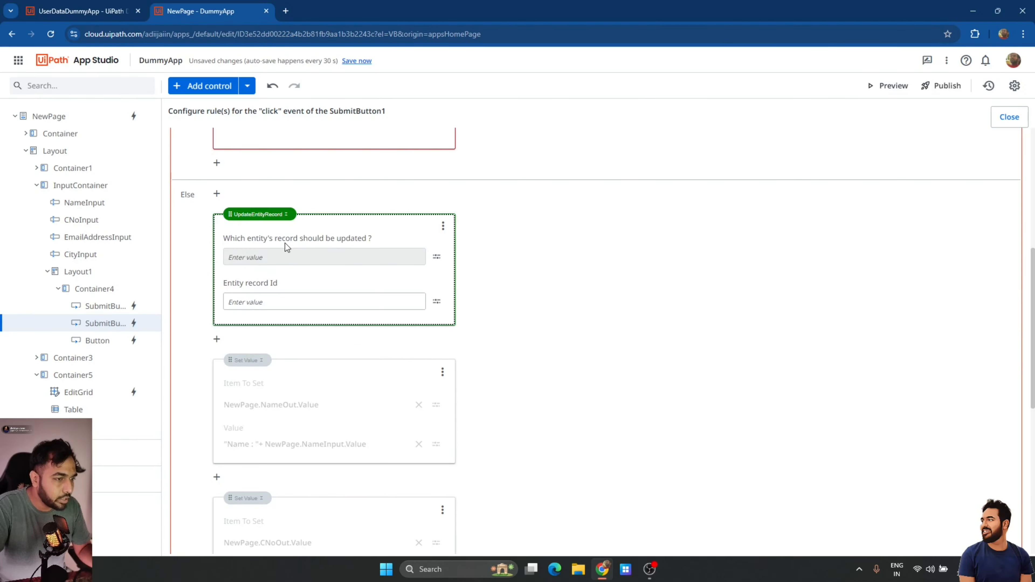
Target the UserDataDummyApp entity with record Id UserDetails.Id and start City's expression.
{"action": "left_click", "coordinate": [434, 303]}
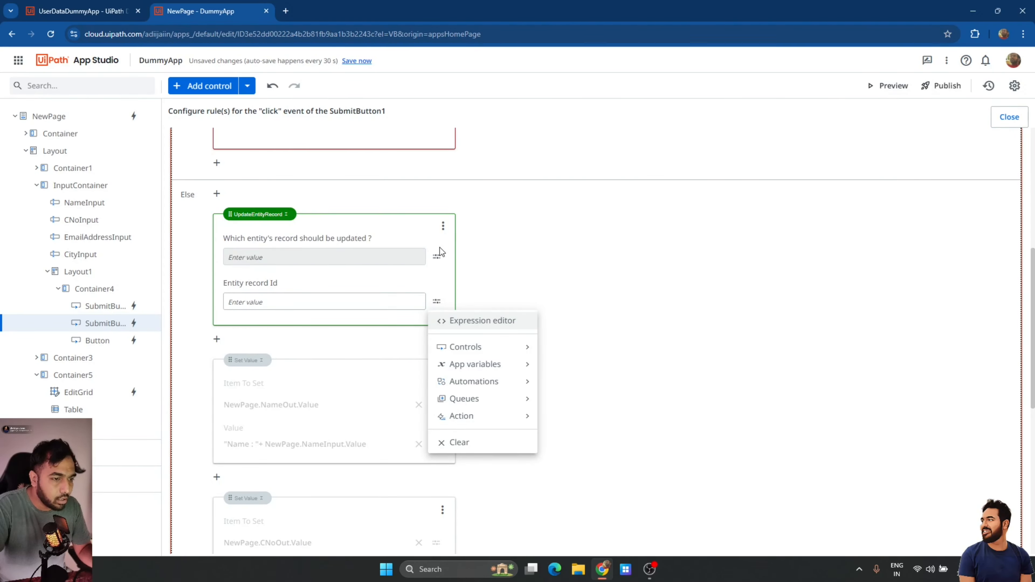
{"action": "left_click", "coordinate": [438, 257]}
{"action": "mouse_move", "coordinate": [473, 282]}
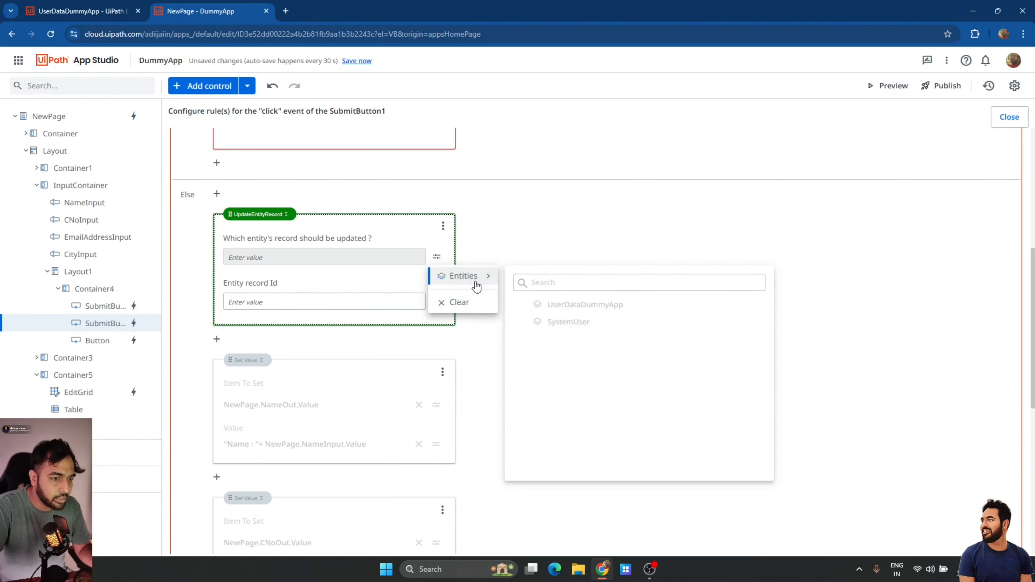
{"action": "left_click", "coordinate": [575, 307]}
{"action": "left_click", "coordinate": [437, 302]}
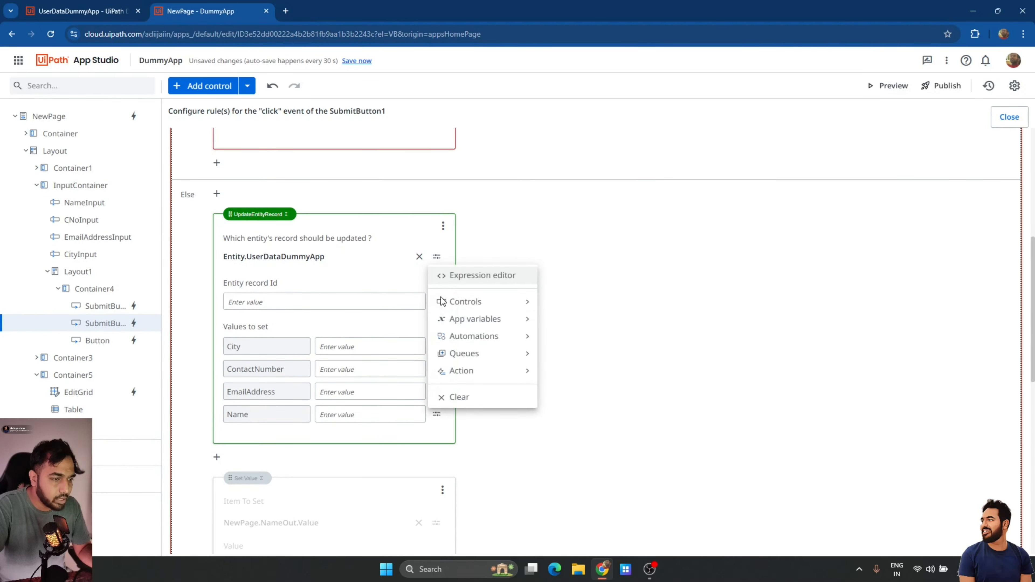
{"action": "mouse_move", "coordinate": [515, 323]}
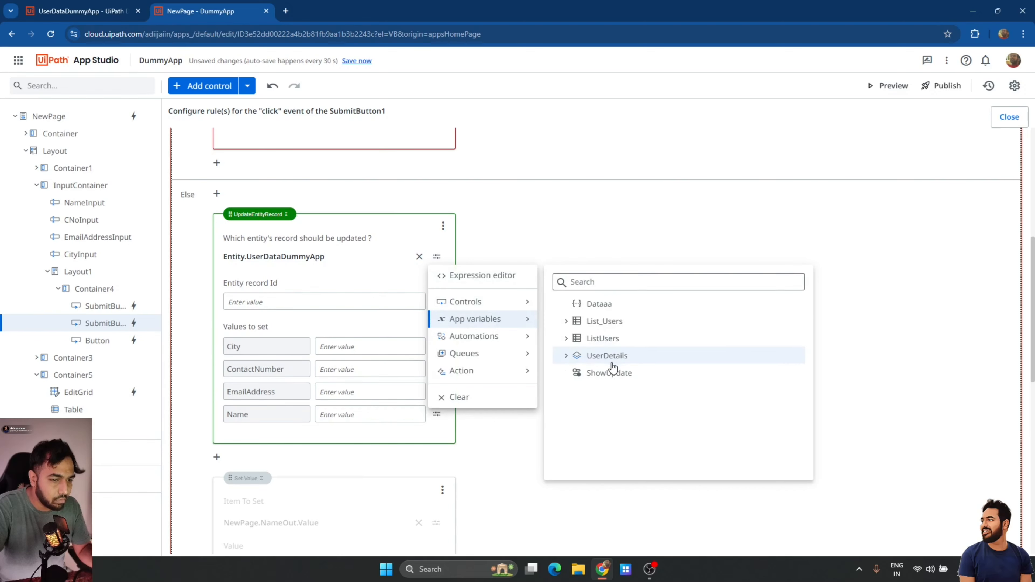
{"action": "left_click", "coordinate": [566, 355]}
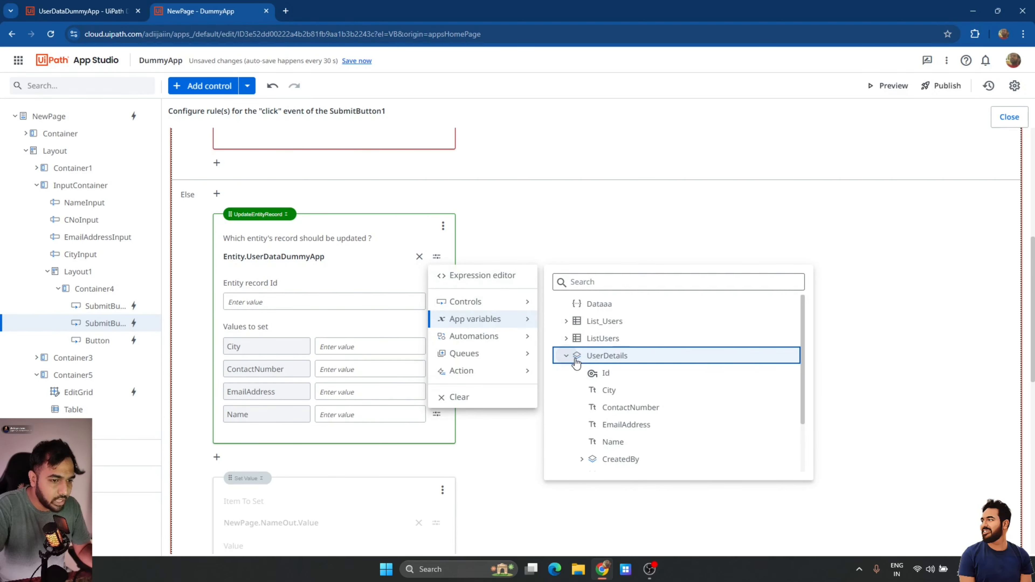
{"action": "left_click", "coordinate": [609, 372]}
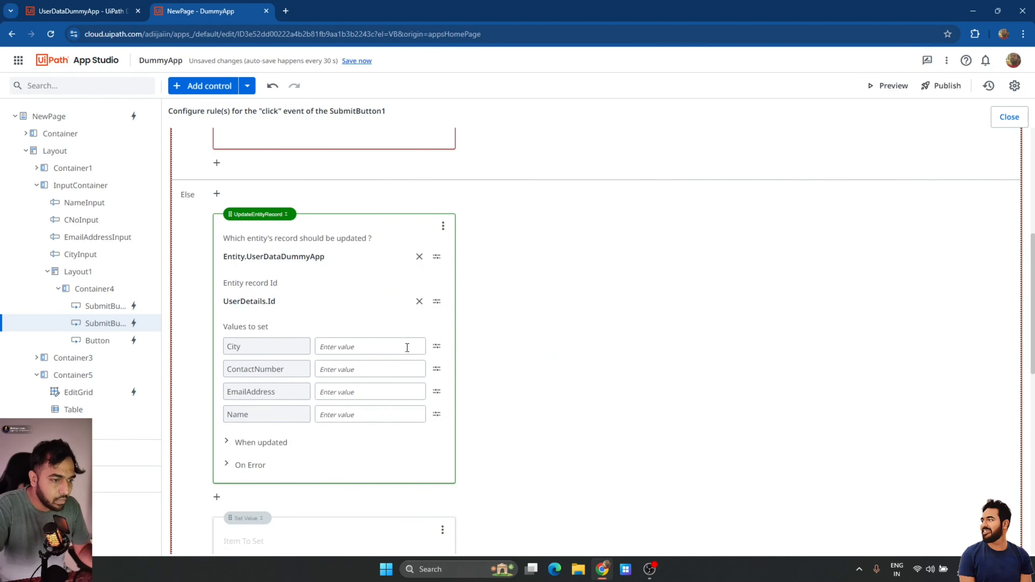
{"action": "left_click", "coordinate": [437, 346]}
{"action": "left_click", "coordinate": [471, 373]}
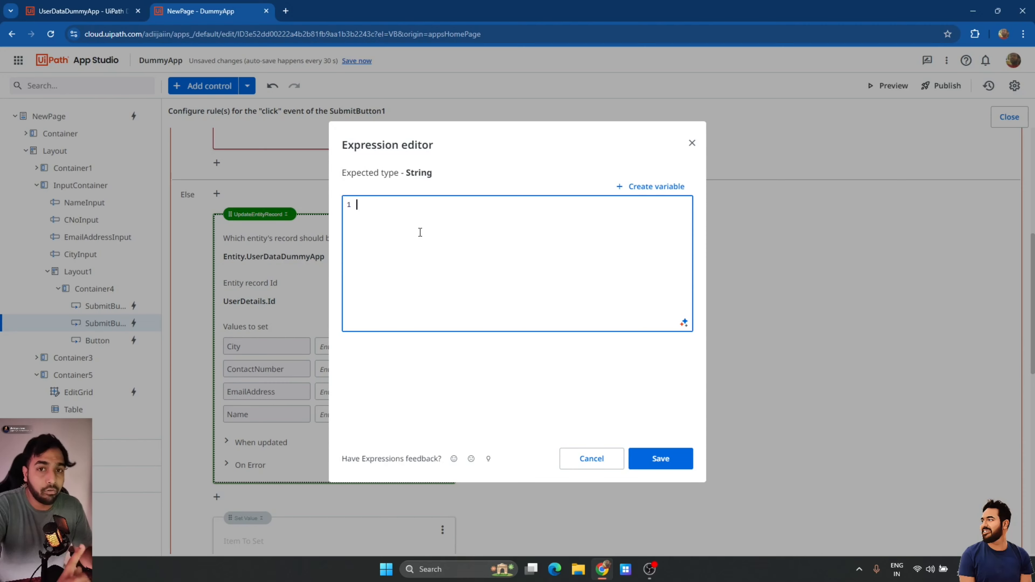
Set City's value expression to NewPage.NameInput.Value and save it.
{"action": "type", "text": "NewPa"}
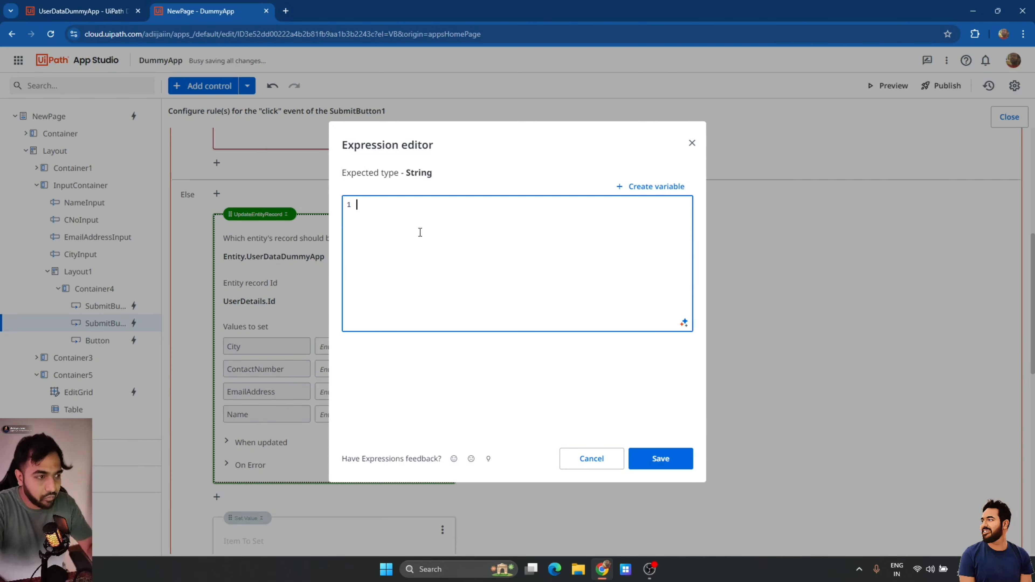
{"action": "type", "text": "ge."}
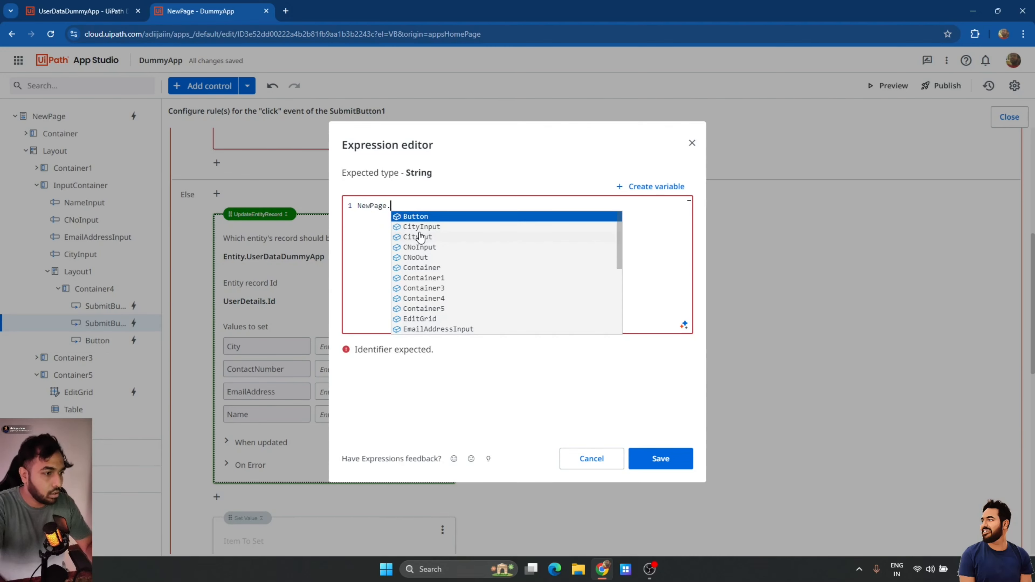
{"action": "type", "text": "NameInput.v"}
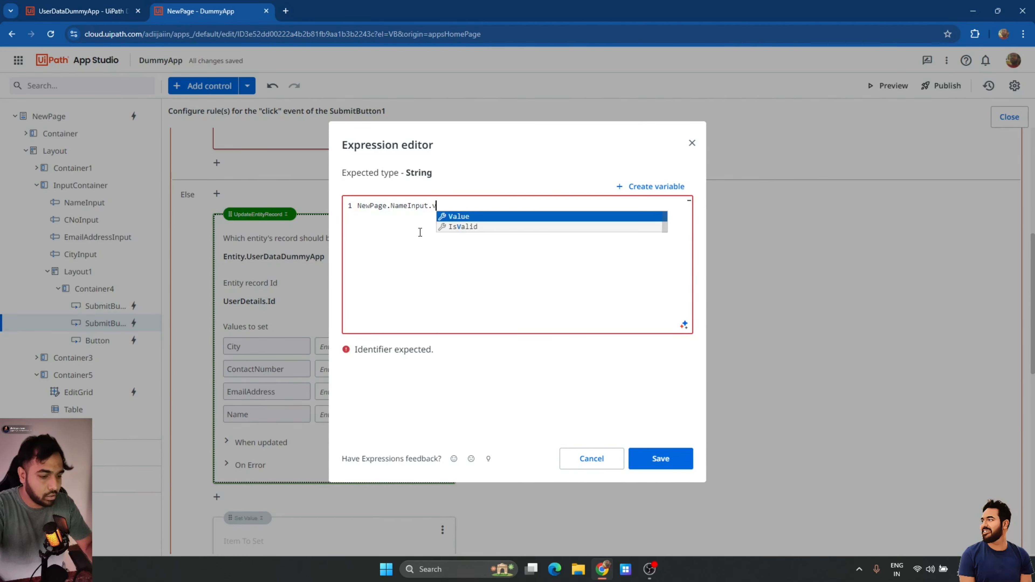
{"action": "key", "text": "Return"}
{"action": "key", "text": "ctrl+a"}
{"action": "key", "text": "ctrl+c"}
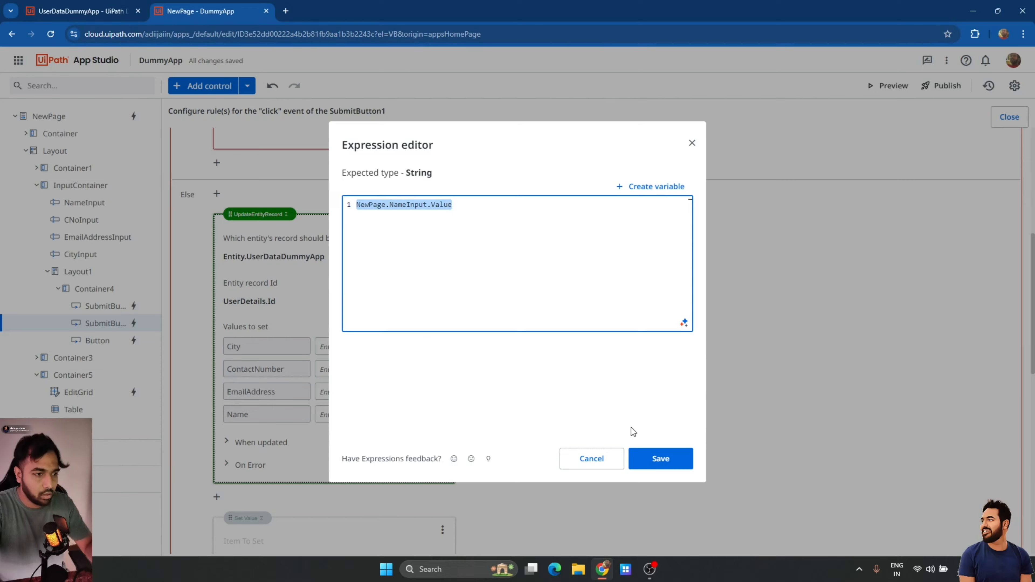
{"action": "left_click", "coordinate": [658, 460]}
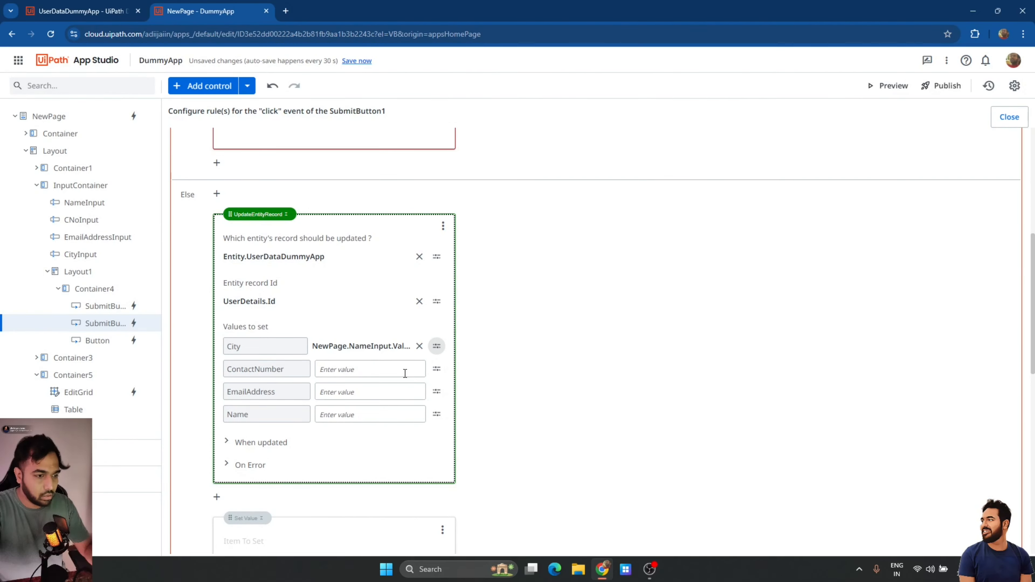
Set ContactNumber's value expression to NewPage.CNoInput.Value and save it.
{"action": "left_click", "coordinate": [437, 369]}
{"action": "left_click", "coordinate": [465, 389]}
{"action": "key", "text": "ctrl+v"}
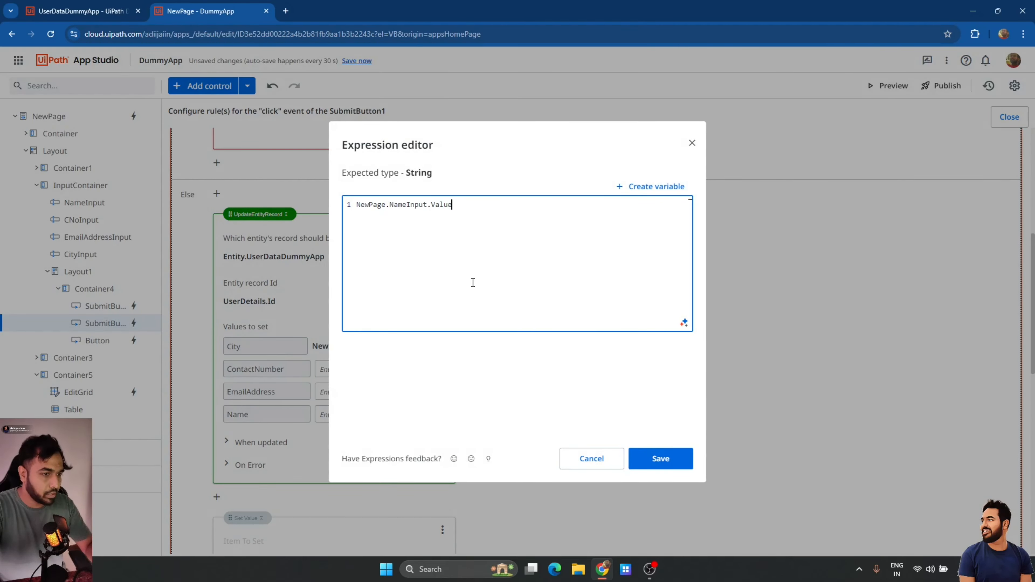
{"action": "double_click", "coordinate": [417, 208]}
{"action": "type", "text": "Cn"}
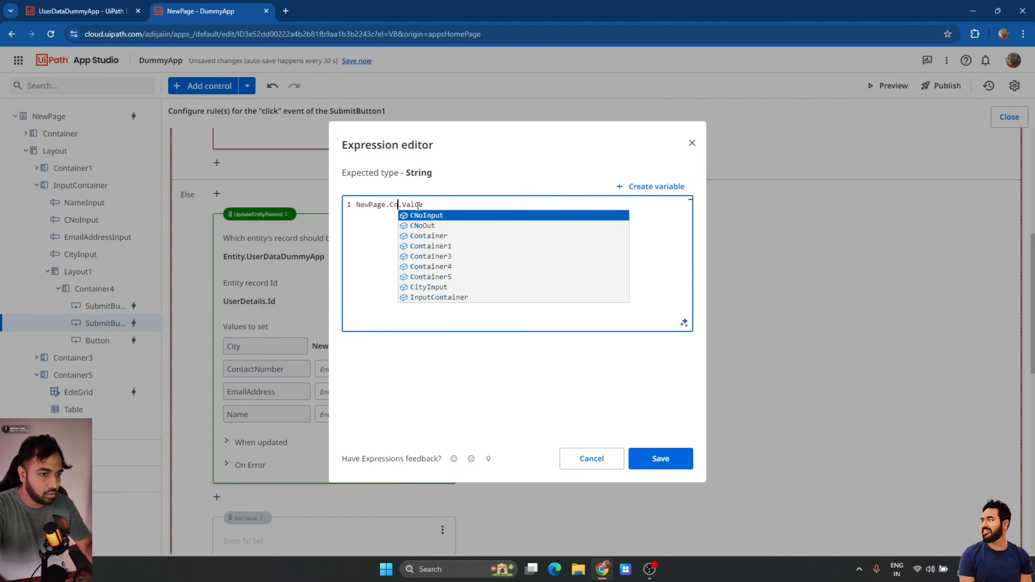
{"action": "key", "text": "Return"}
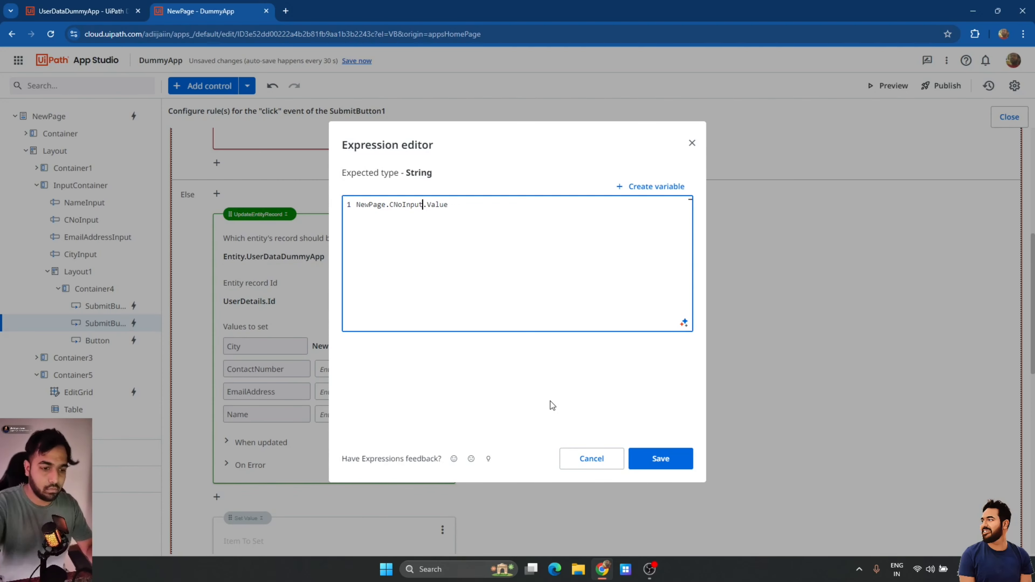
{"action": "left_click", "coordinate": [659, 577]}
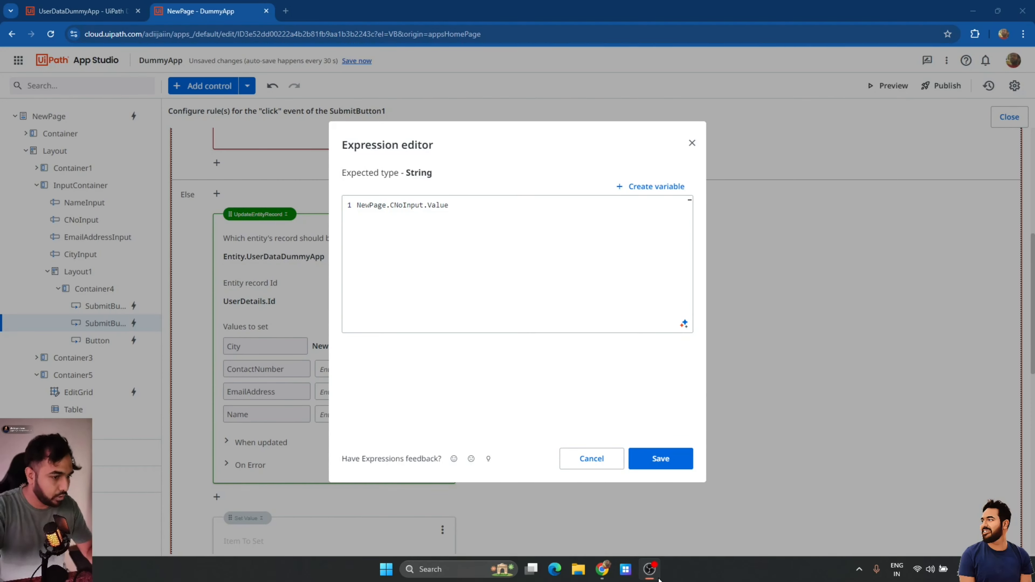
{"action": "left_click", "coordinate": [605, 576]}
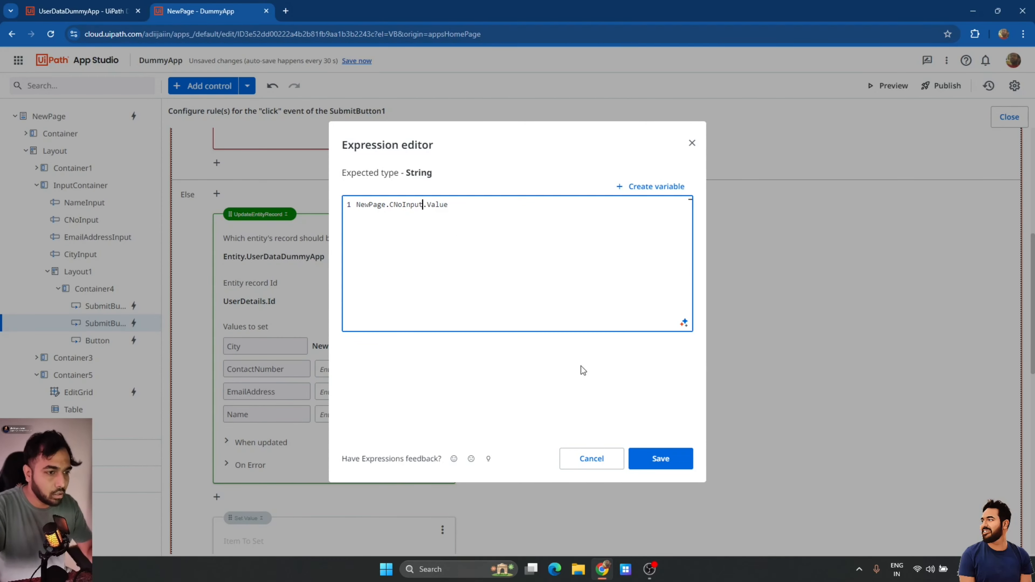
{"action": "left_click", "coordinate": [657, 459]}
Set EmailAddress's value to NewPage.EmailAddressInput.Value.
{"action": "left_click", "coordinate": [383, 394]}
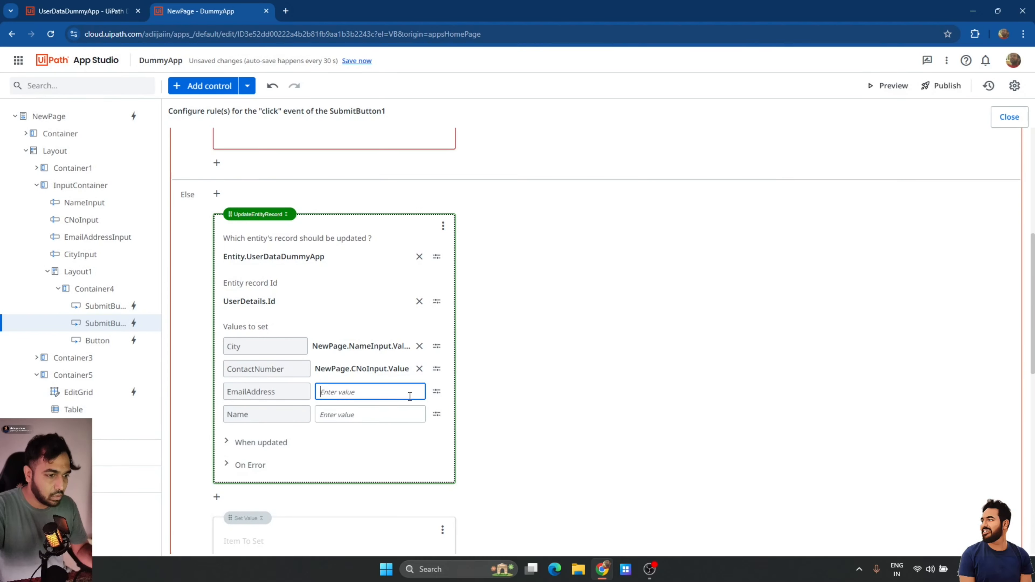
{"action": "key", "text": "ctrl+v"}
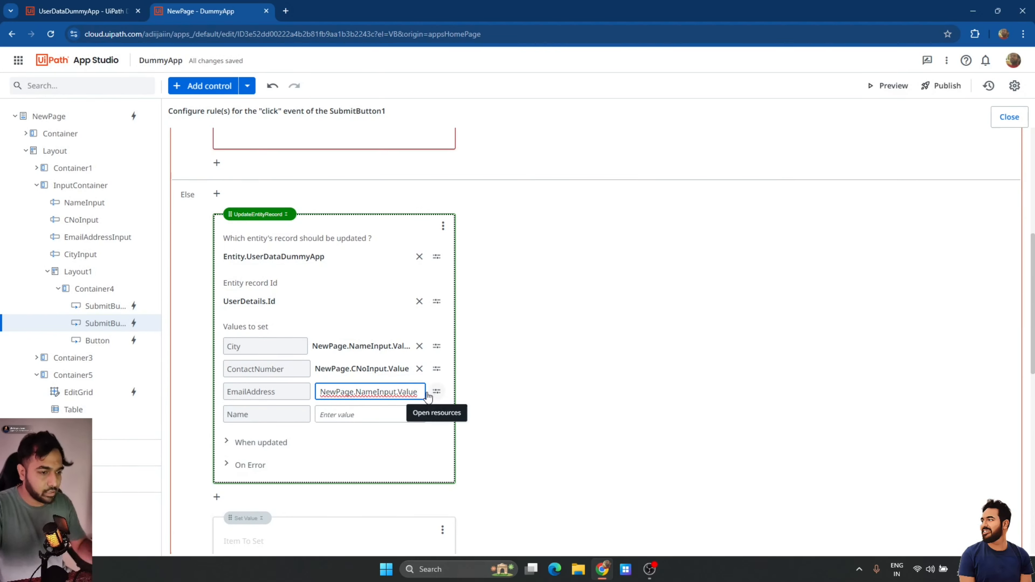
{"action": "double_click", "coordinate": [367, 392]}
{"action": "type", "text": "Email"}
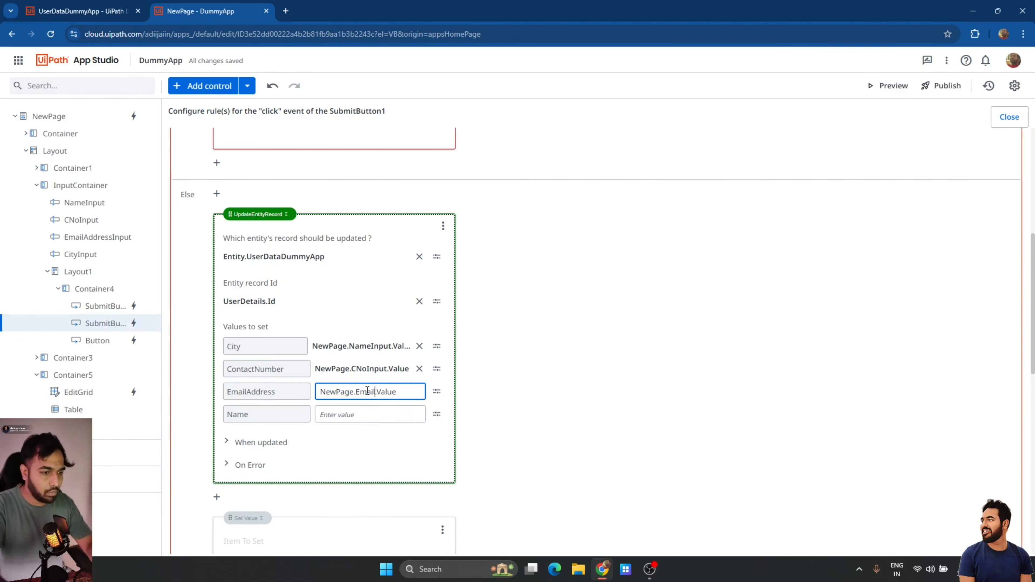
{"action": "type", "text": "Address"}
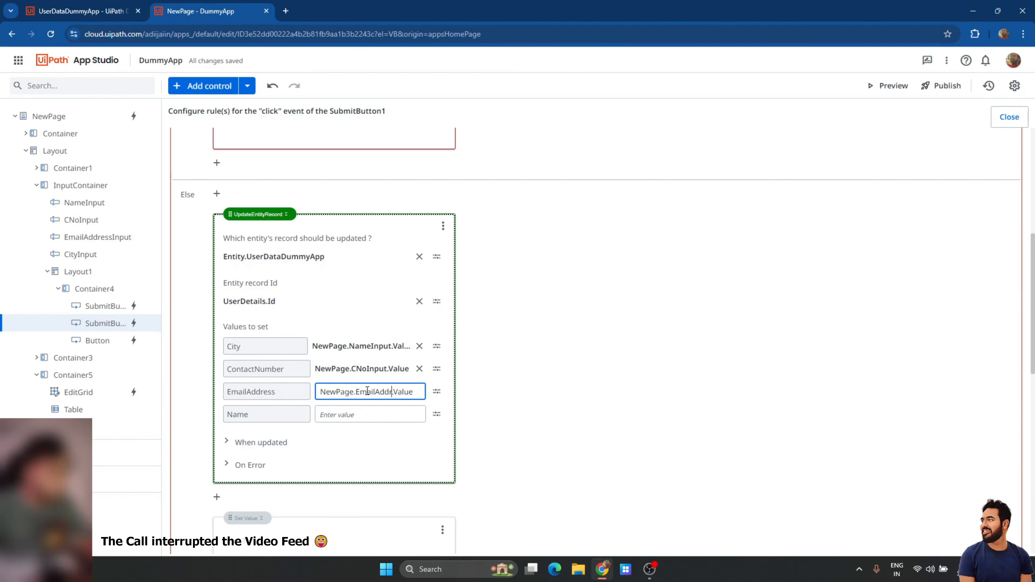
{"action": "type", "text": "Input"}
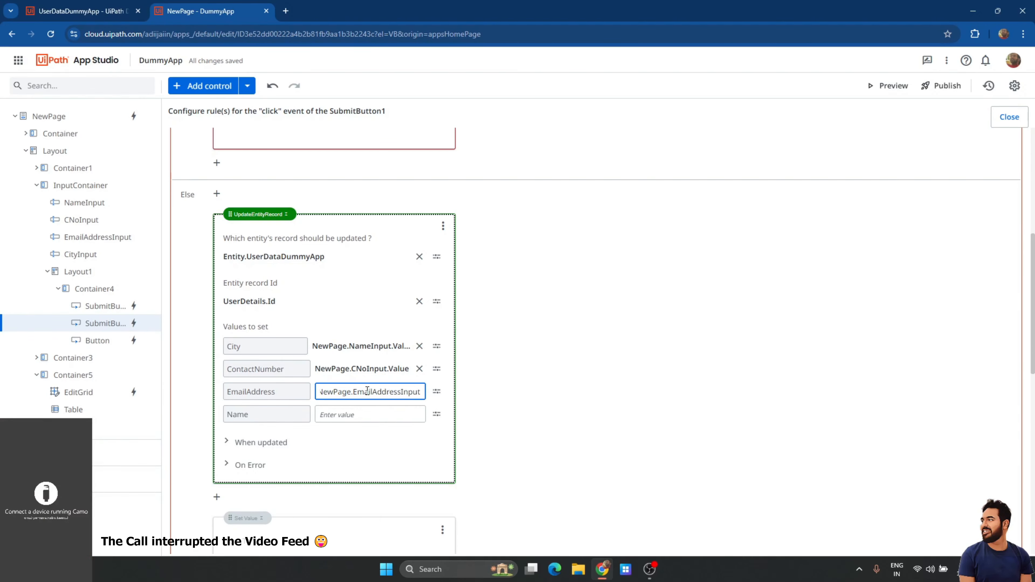
{"action": "left_click", "coordinate": [437, 415]}
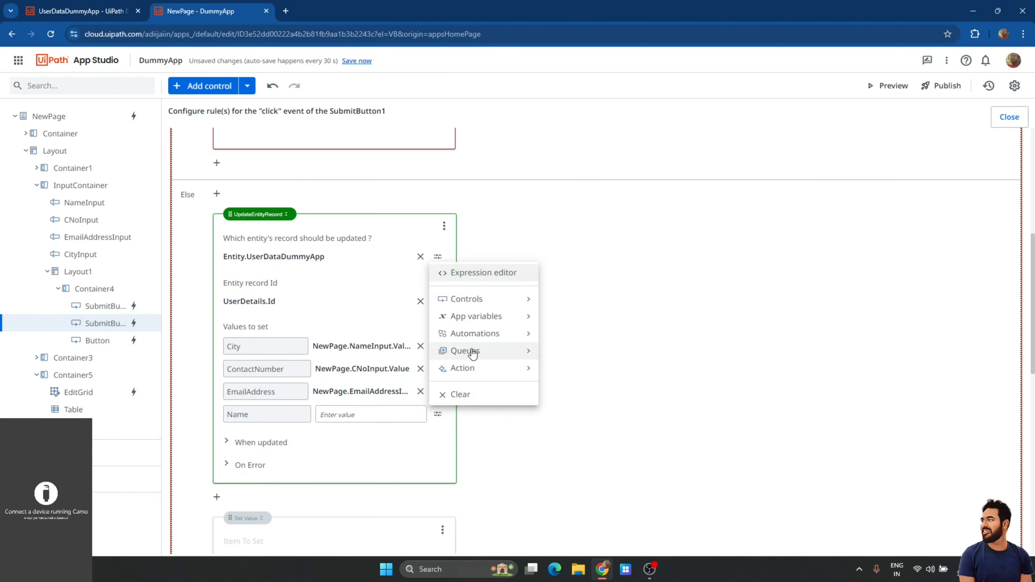
Set Name's value expression to NewPage.CityInput.Value and save it.
{"action": "left_click", "coordinate": [478, 273]}
{"action": "key", "text": "ctrl+v"}
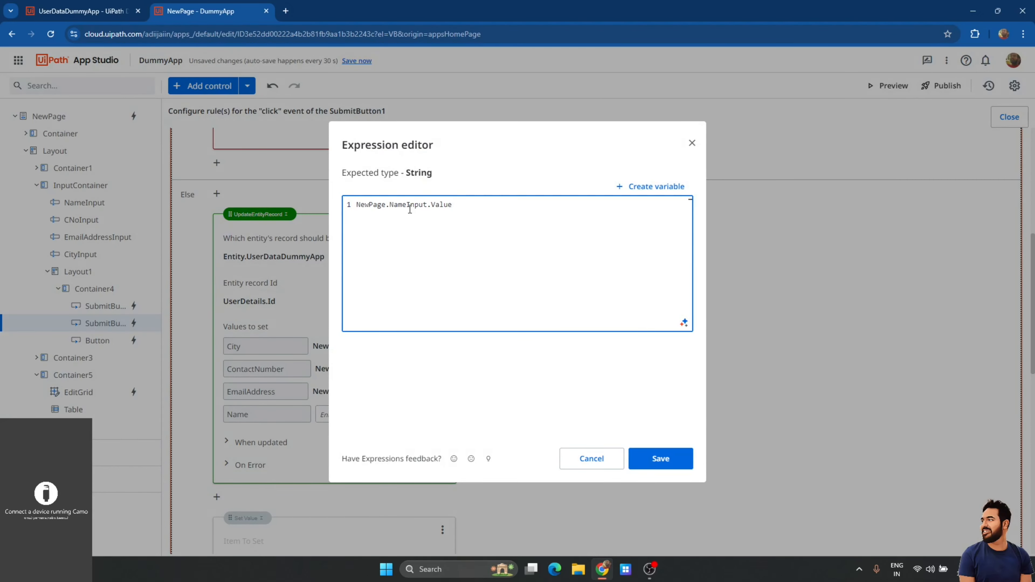
{"action": "key", "text": "BackSpace"}
{"action": "key", "text": "BackSpace"}
{"action": "key", "text": "BackSpace"}
{"action": "key", "text": "BackSpace"}
{"action": "type", "text": "City"}
{"action": "left_click", "coordinate": [678, 468]}
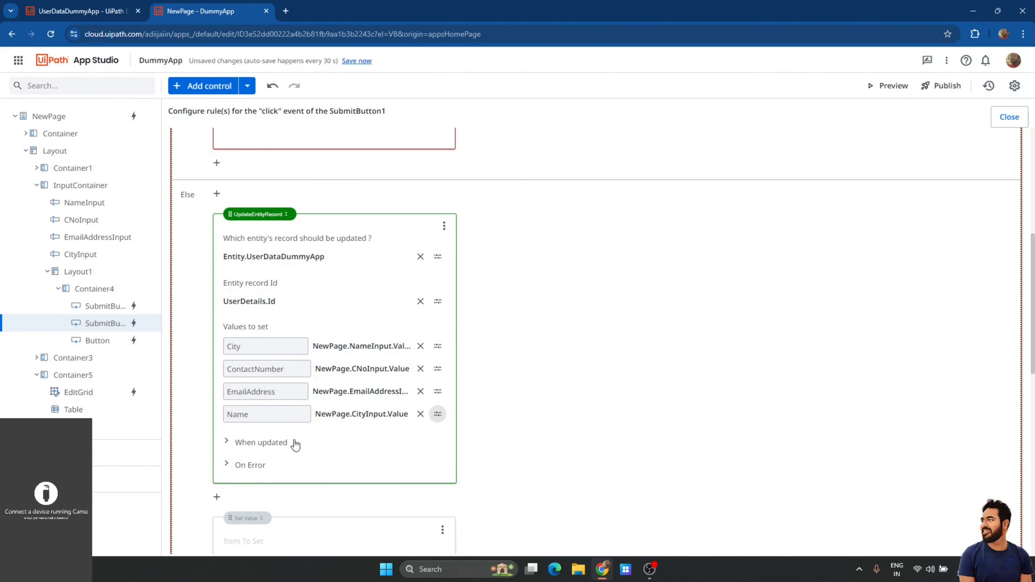
{"action": "left_click", "coordinate": [287, 442]}
Add a Show Message action under When updated, removing a mistakenly added Open a Page action.
{"action": "left_click", "coordinate": [252, 467]}
{"action": "left_click", "coordinate": [353, 361]}
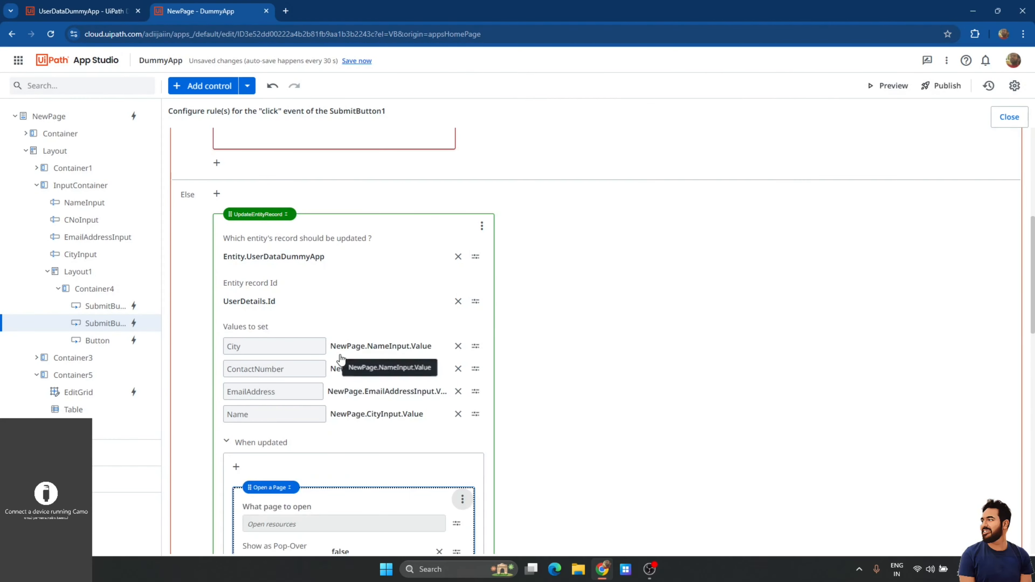
{"action": "left_click", "coordinate": [462, 499]}
{"action": "left_click", "coordinate": [474, 477]}
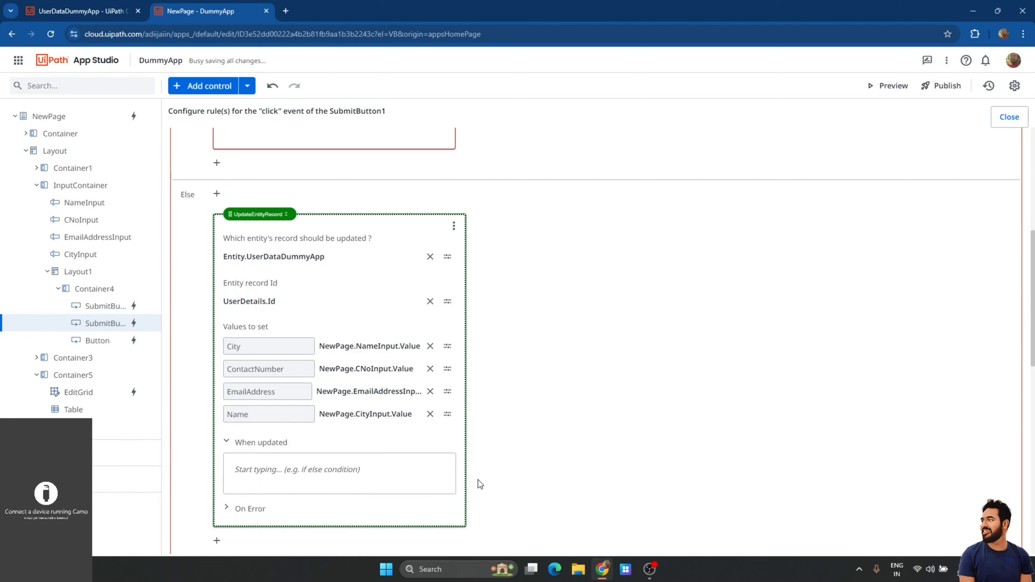
{"action": "left_click", "coordinate": [270, 465]}
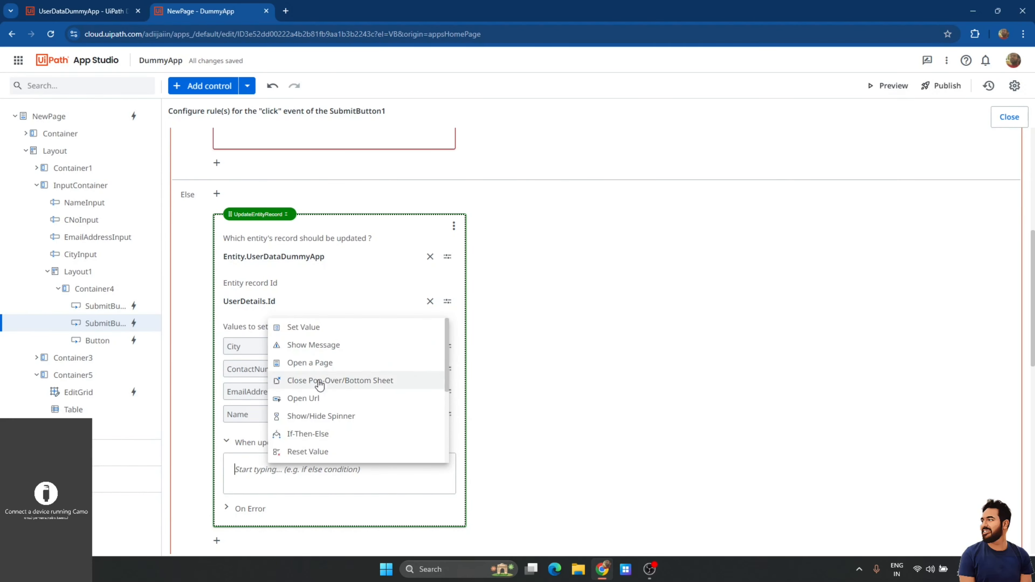
{"action": "left_click", "coordinate": [331, 347]}
{"action": "scroll", "coordinate": [343, 459], "scroll_direction": "down", "scroll_amount": 2}
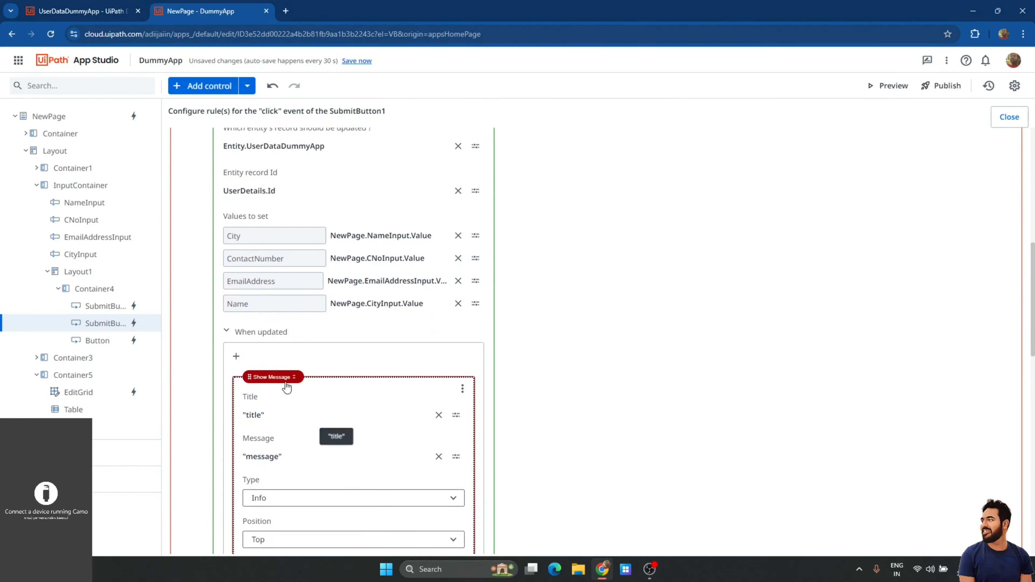
{"action": "scroll", "coordinate": [364, 420], "scroll_direction": "down", "scroll_amount": 1}
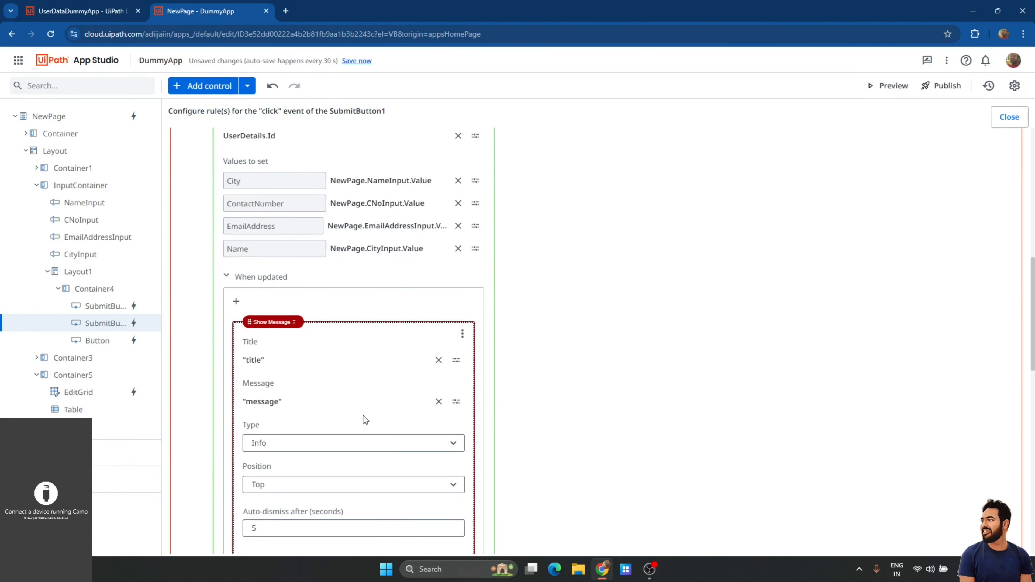
Set the message title to "Record Updated" and text to "Values are now updated to latest one".
{"action": "left_click", "coordinate": [439, 360]}
{"action": "left_click", "coordinate": [439, 402]}
{"action": "left_click", "coordinate": [395, 364]}
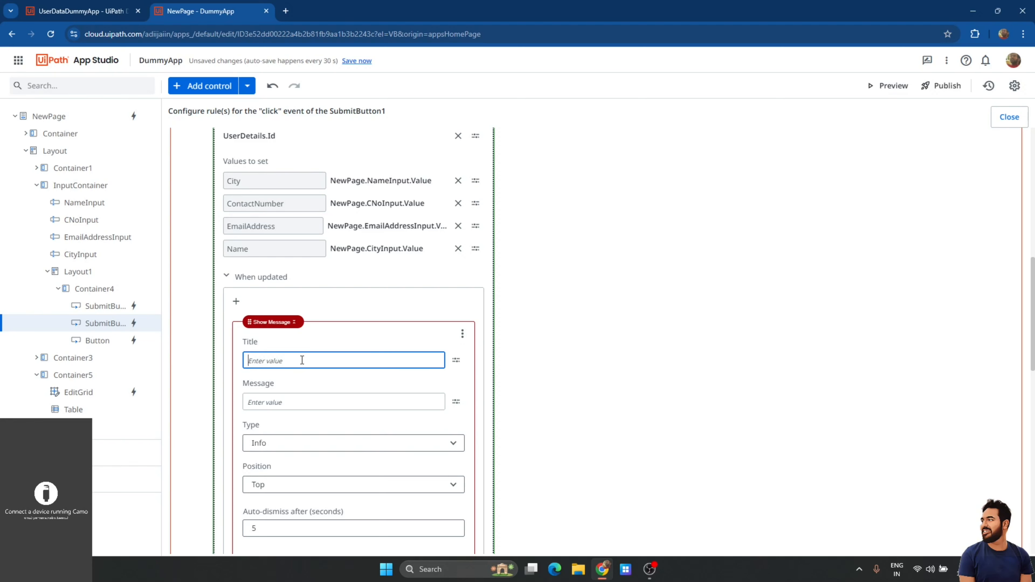
{"action": "type", "text": "\"Record Updated"}
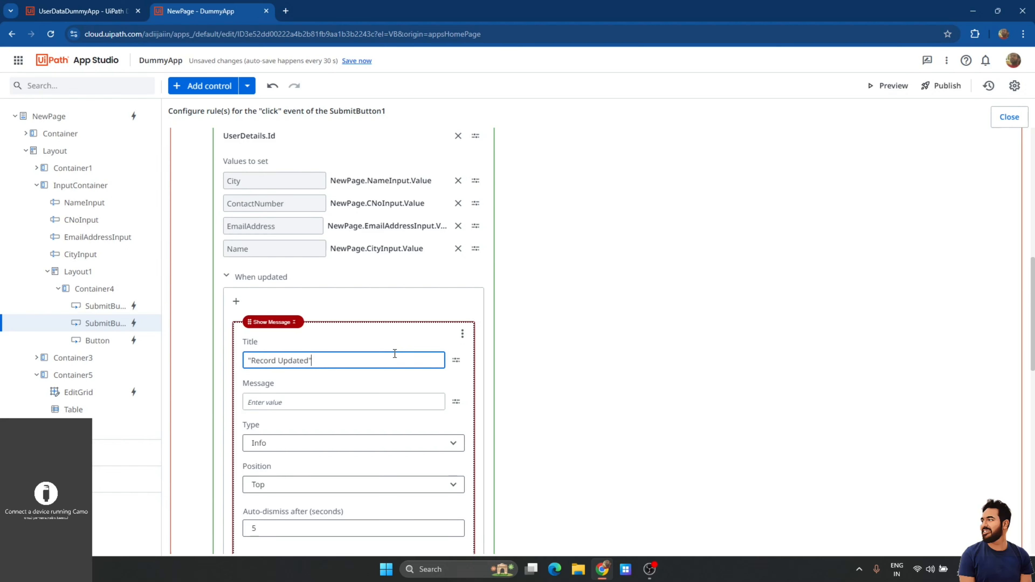
{"action": "key", "text": "Tab"}
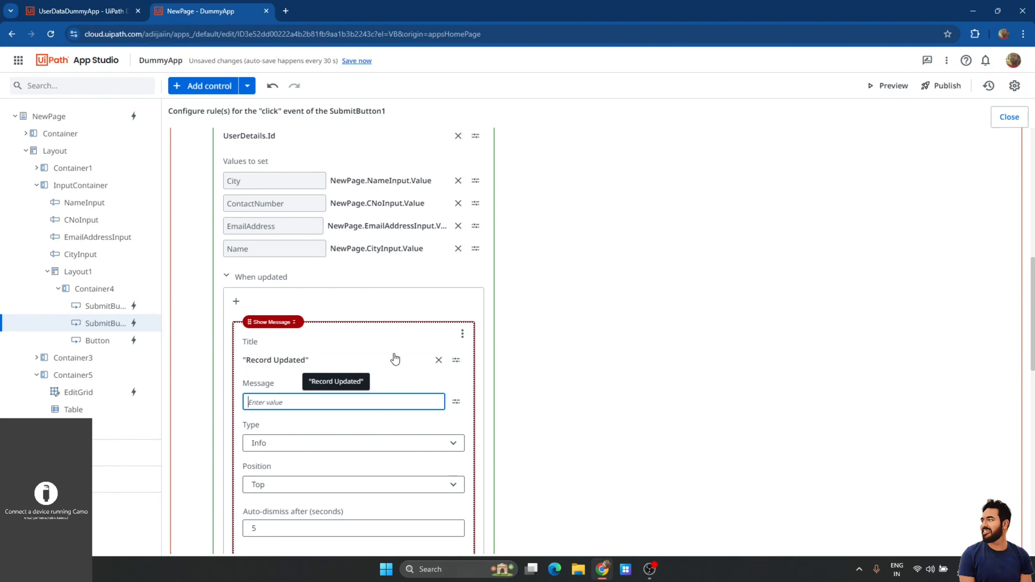
{"action": "type", "text": "\""}
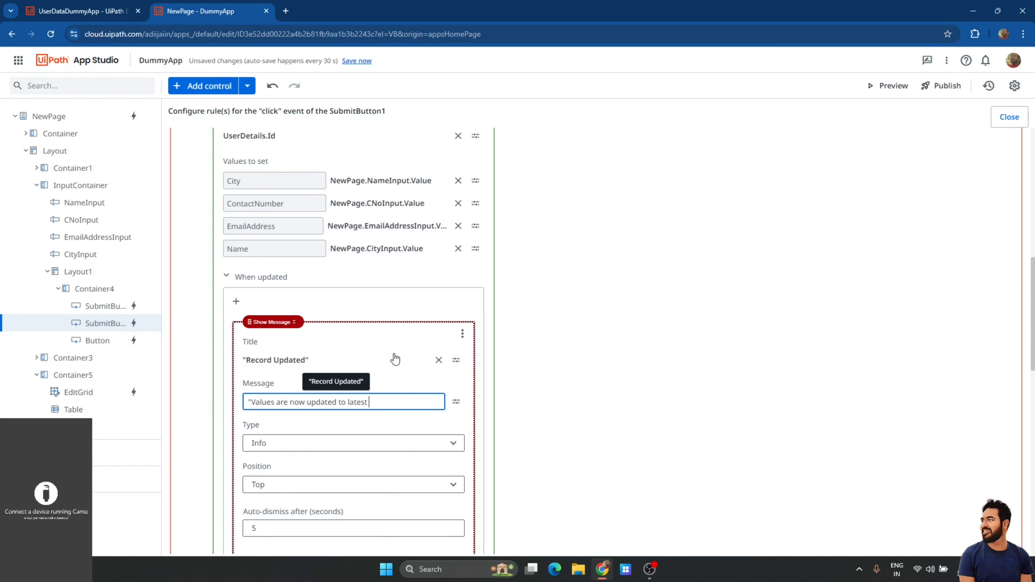
{"action": "left_click", "coordinate": [689, 395]}
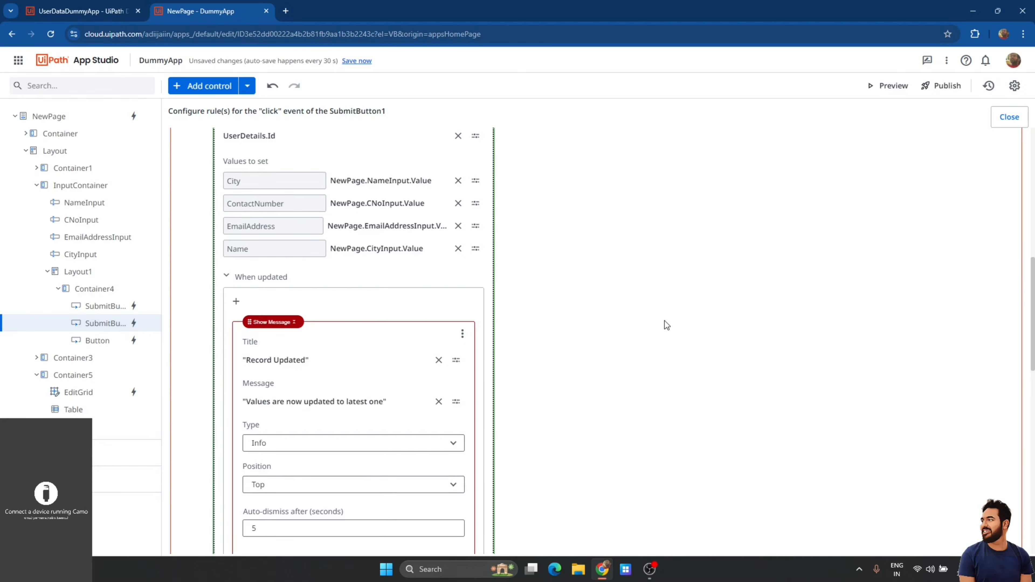
{"action": "scroll", "coordinate": [611, 324], "scroll_direction": "down", "scroll_amount": 2}
{"action": "scroll", "coordinate": [612, 325], "scroll_direction": "down", "scroll_amount": 2}
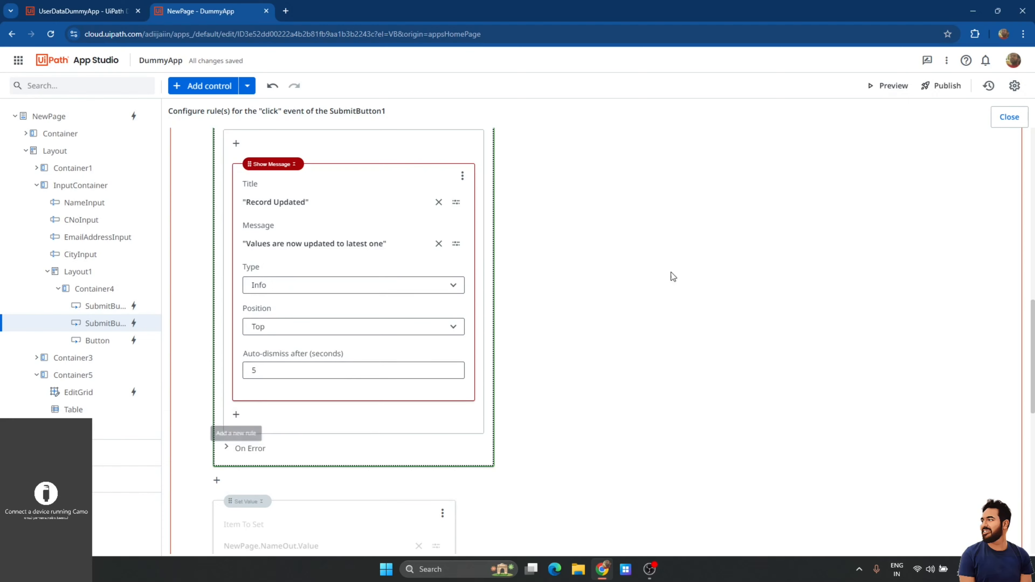
Add a Reset Value step resetting the UserDetails app variable, close the rule, and save.
{"action": "left_click", "coordinate": [235, 415]}
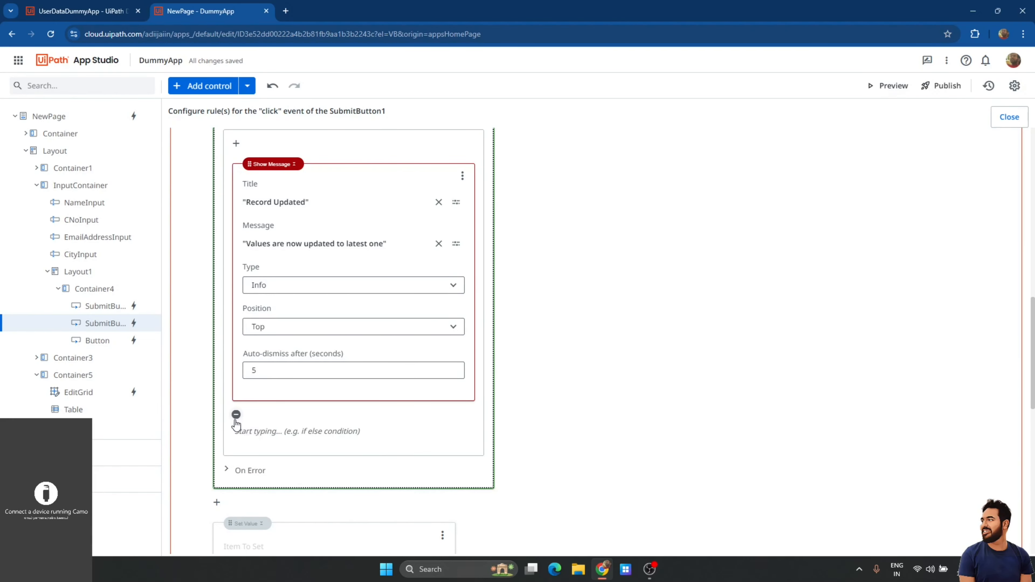
{"action": "left_click", "coordinate": [280, 431]}
{"action": "scroll", "coordinate": [317, 384], "scroll_direction": "down", "scroll_amount": 4}
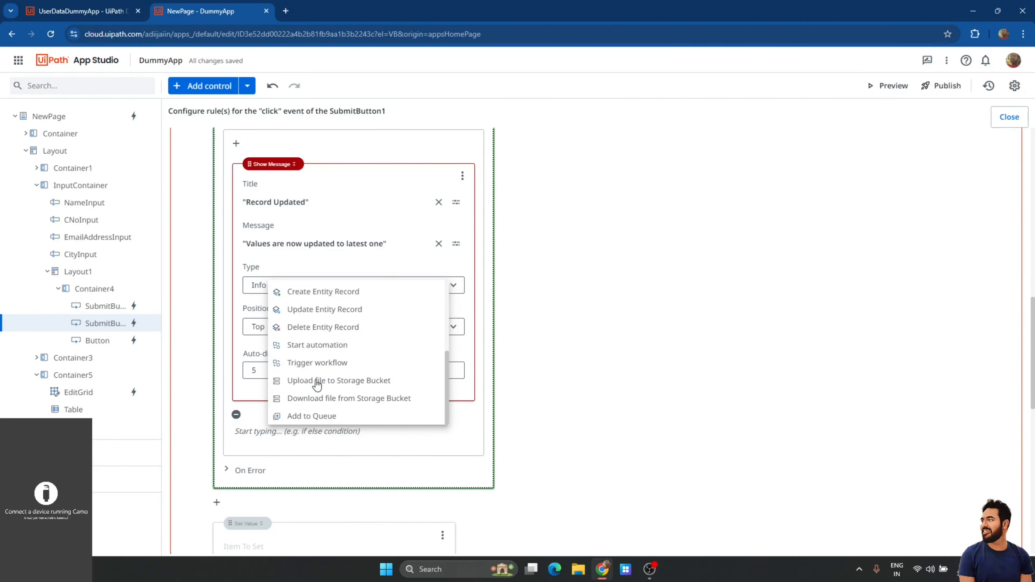
{"action": "scroll", "coordinate": [322, 369], "scroll_direction": "up", "scroll_amount": 3}
{"action": "left_click", "coordinate": [322, 362]}
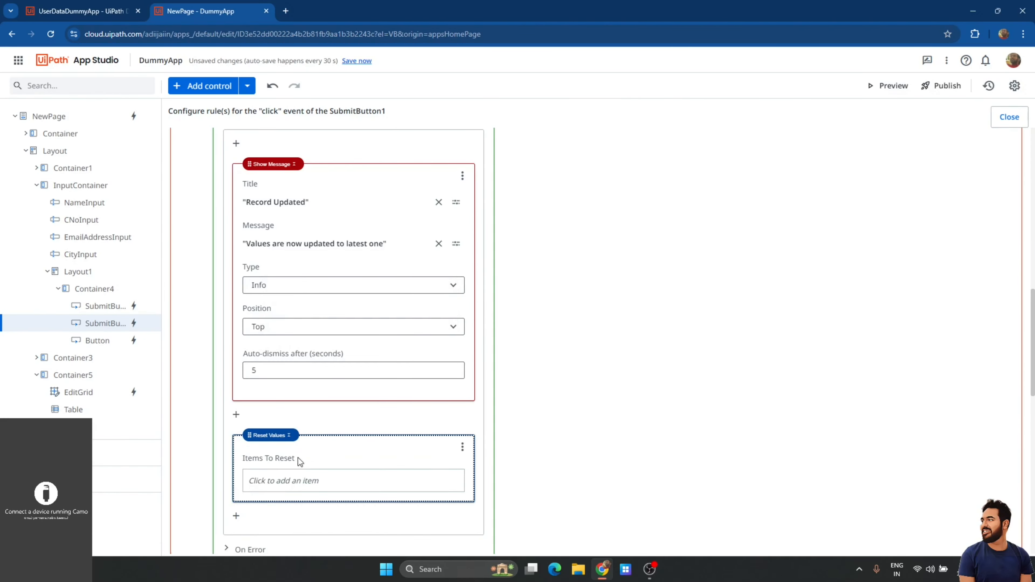
{"action": "left_click", "coordinate": [280, 483]}
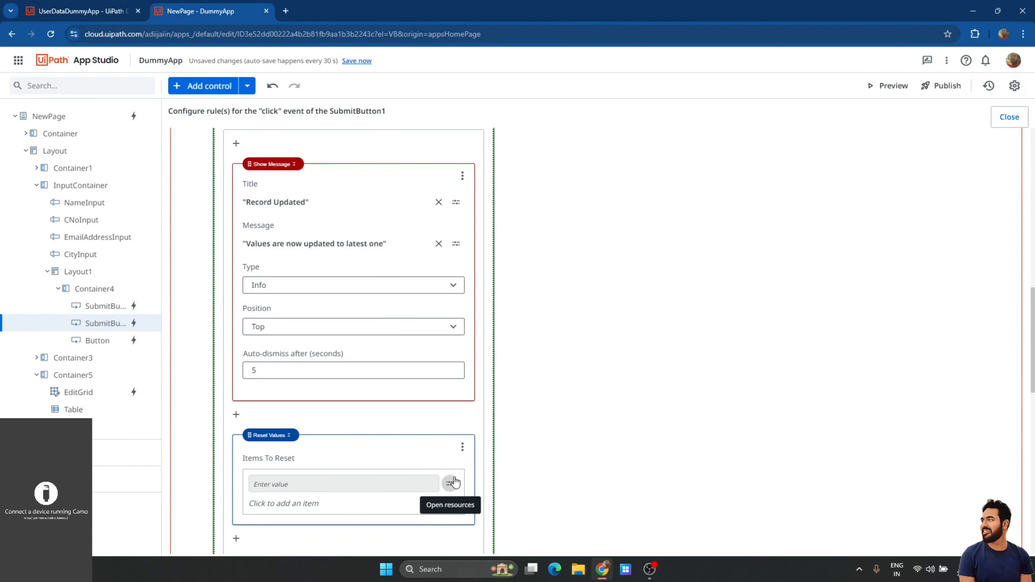
{"action": "left_click", "coordinate": [450, 484]}
{"action": "left_click", "coordinate": [498, 437]}
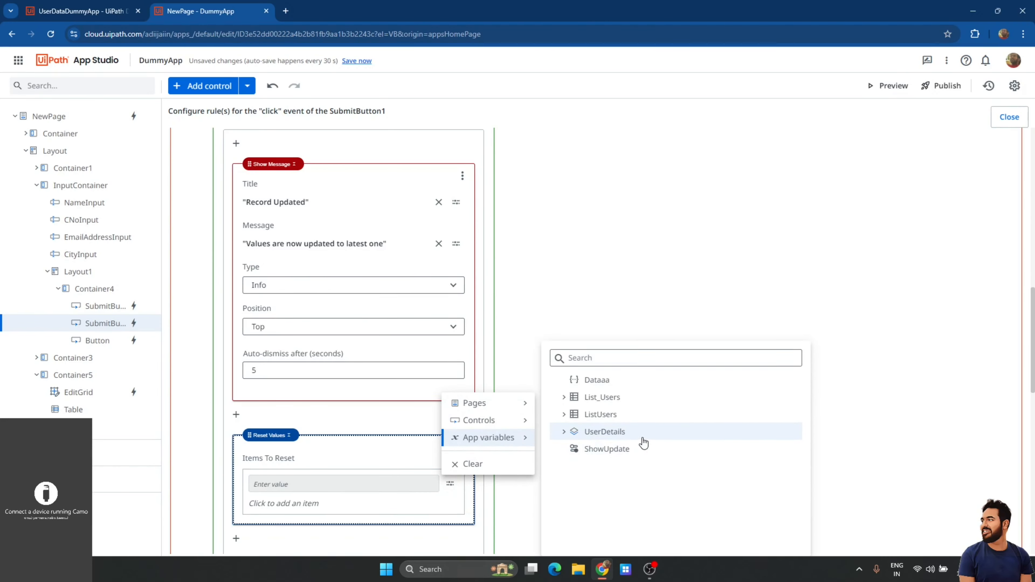
{"action": "left_click", "coordinate": [608, 434]}
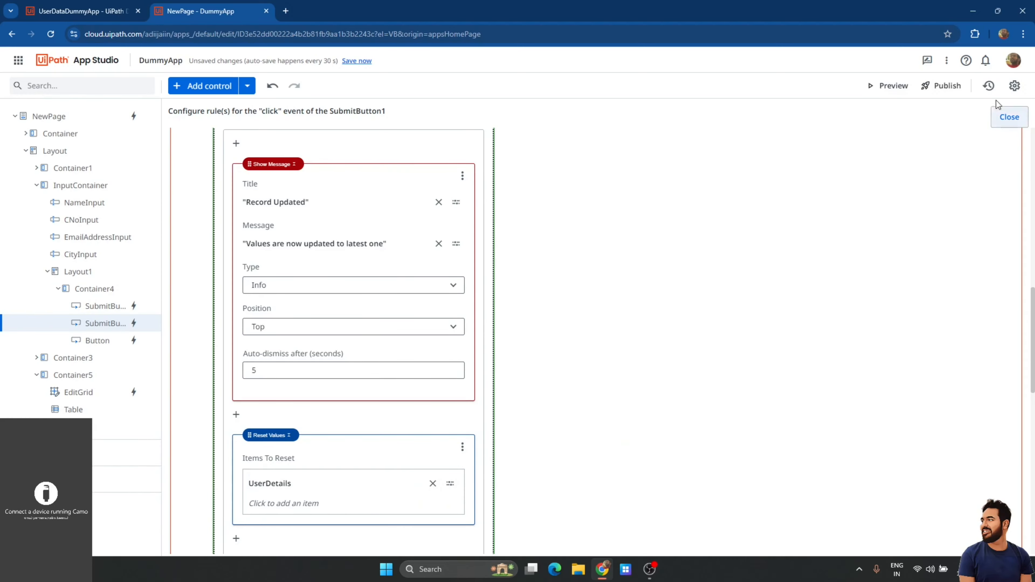
{"action": "left_click", "coordinate": [1009, 117]}
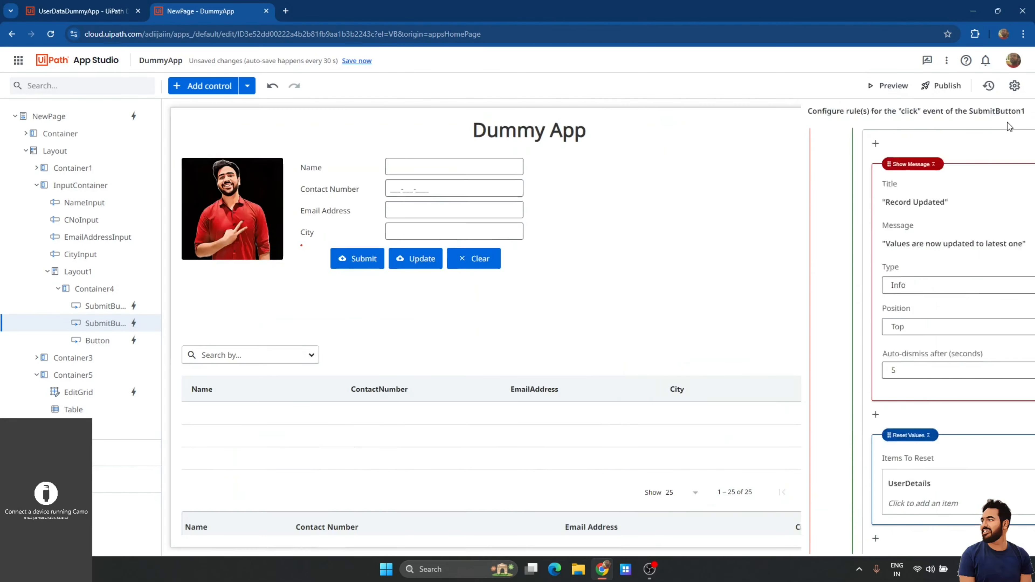
{"action": "left_click", "coordinate": [357, 61]}
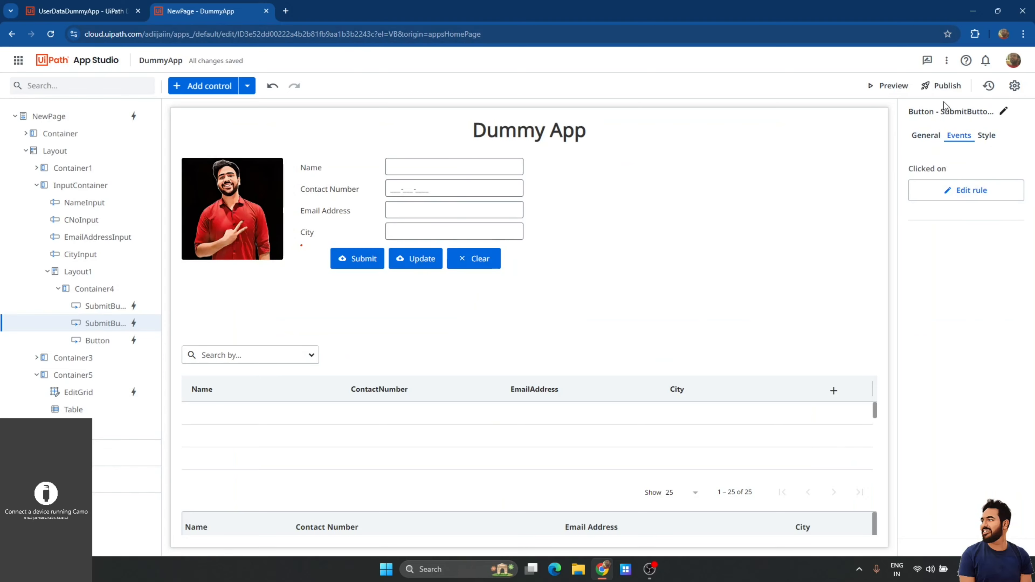
Preview the app and delete the first contact record.
{"action": "left_click", "coordinate": [892, 86]}
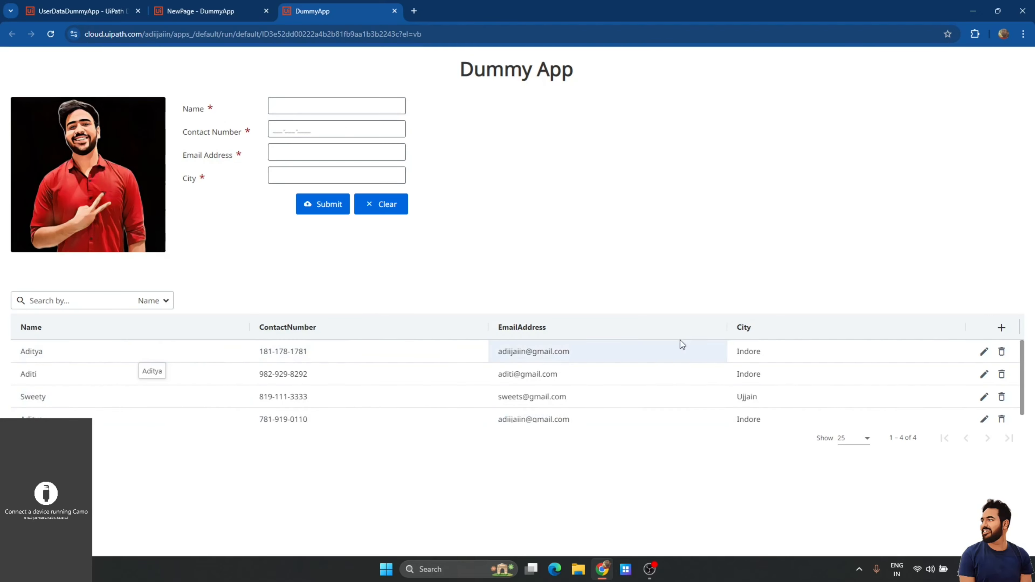
{"action": "left_click", "coordinate": [1002, 351]}
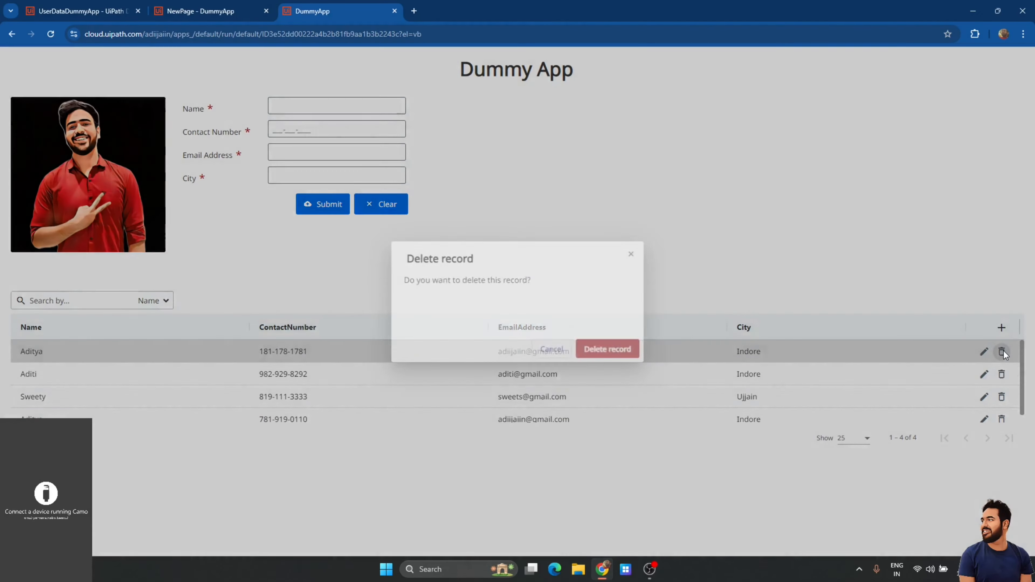
{"action": "left_click", "coordinate": [616, 345]}
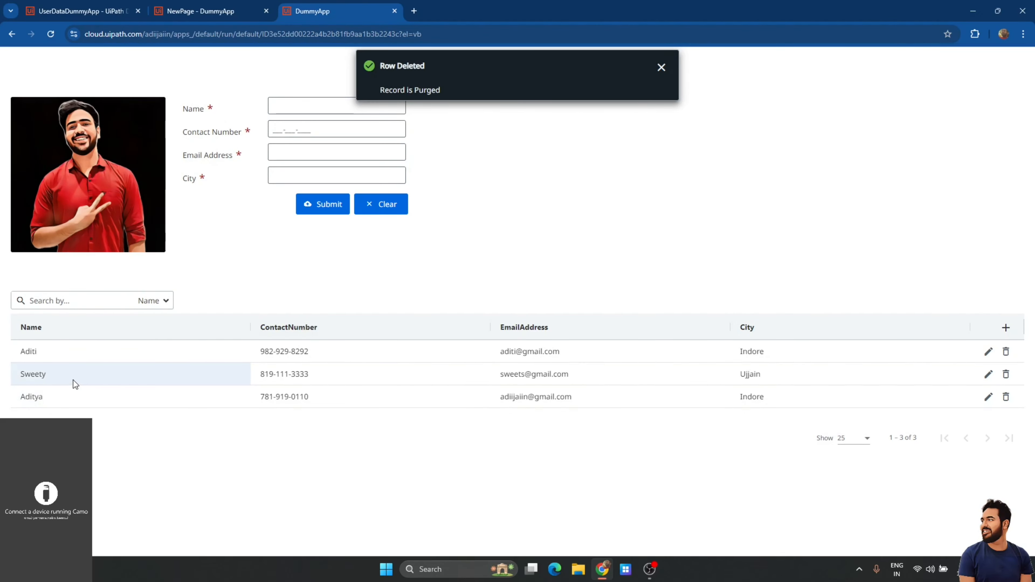
Load the next record, change its contact number's last digit to 1, and update it.
{"action": "left_click", "coordinate": [90, 352]}
{"action": "left_click", "coordinate": [313, 106]}
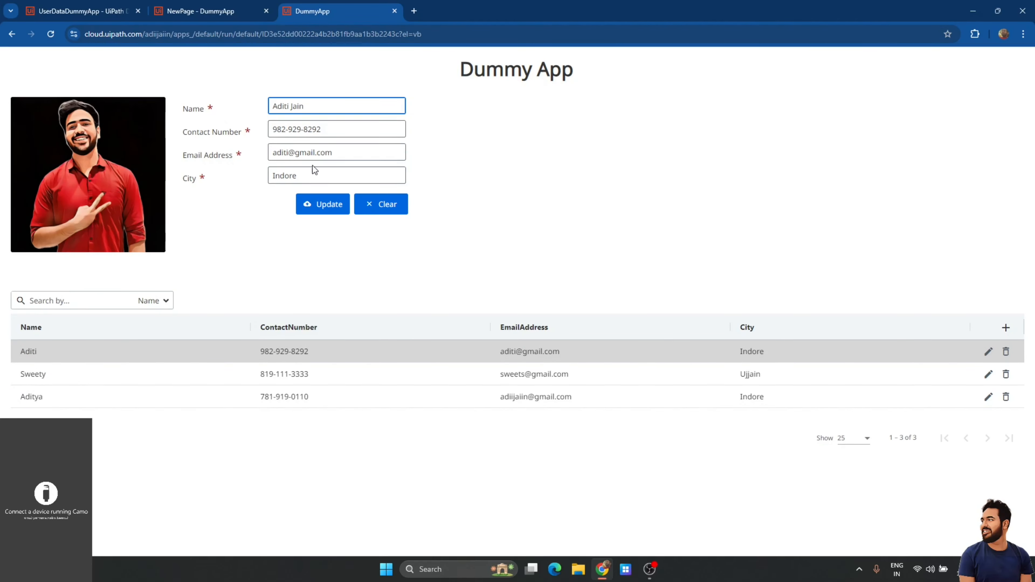
{"action": "left_click", "coordinate": [334, 128]}
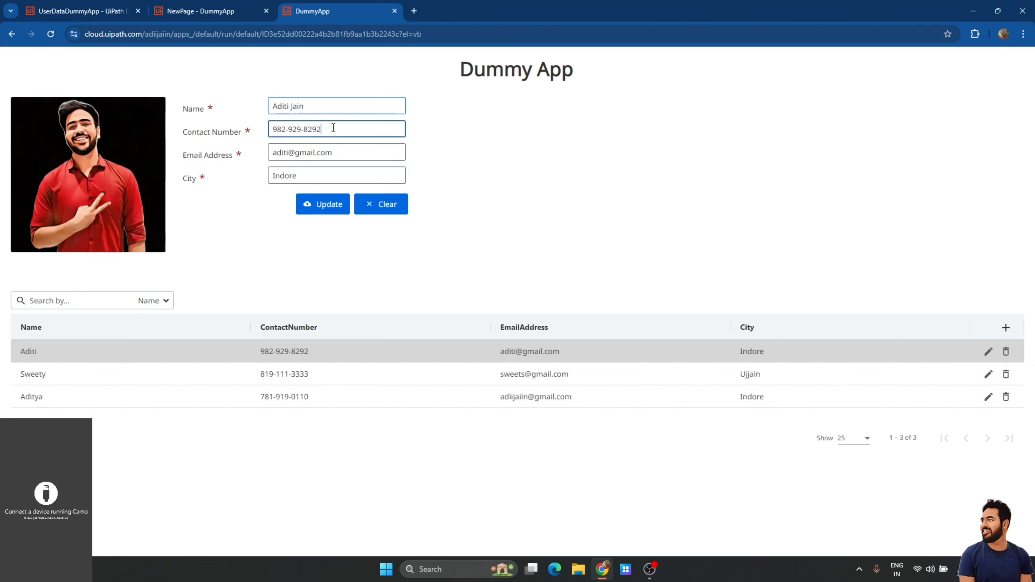
{"action": "key", "text": "BackSpace"}
{"action": "type", "text": "1"}
{"action": "left_click", "coordinate": [325, 207]}
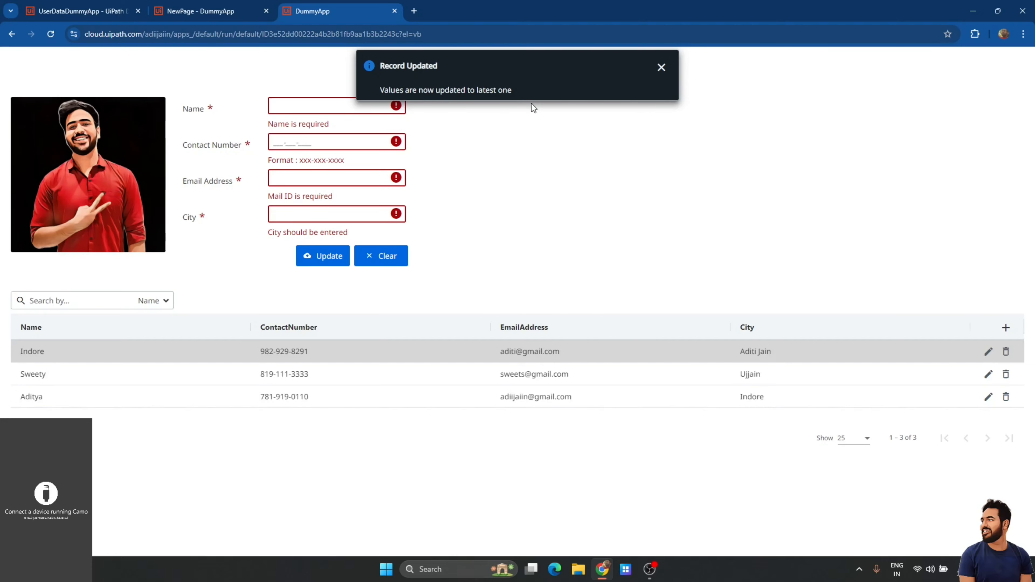
{"action": "left_click", "coordinate": [77, 11]}
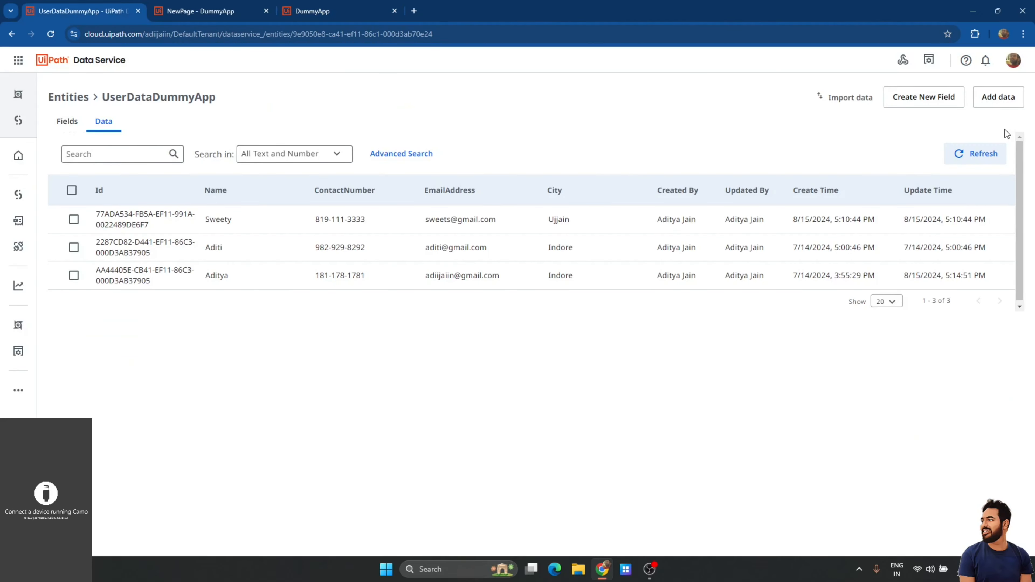
Refresh the UserDataDummyApp entity data, then close the app preview and return to App Studio.
{"action": "left_click", "coordinate": [970, 157]}
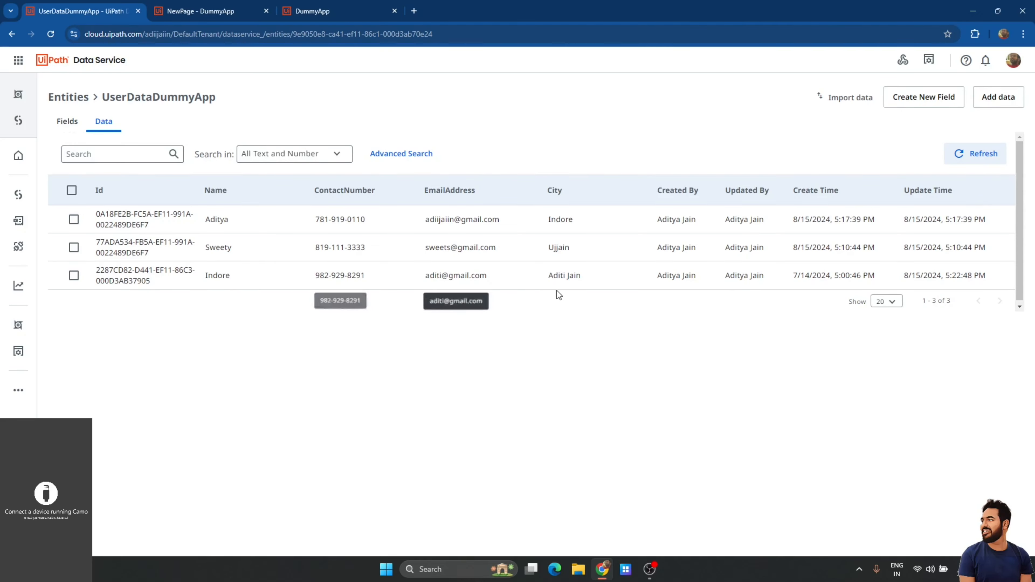
{"action": "left_click", "coordinate": [395, 11]}
{"action": "left_click", "coordinate": [229, 11]}
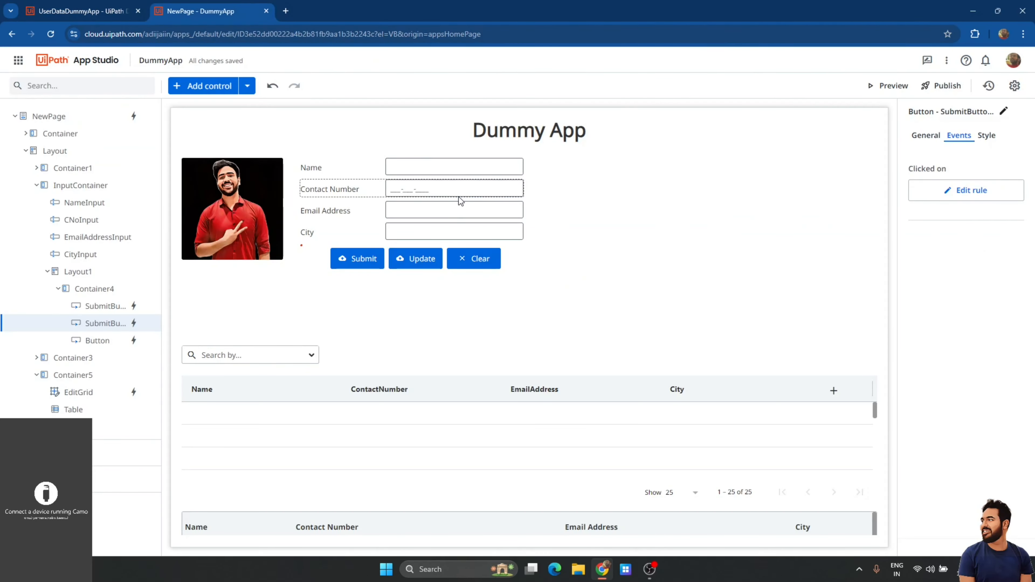
Change the update rule's City expression to NewPage.CityInput.Value.
{"action": "left_click", "coordinate": [925, 190]}
{"action": "scroll", "coordinate": [368, 324], "scroll_direction": "down", "scroll_amount": 6}
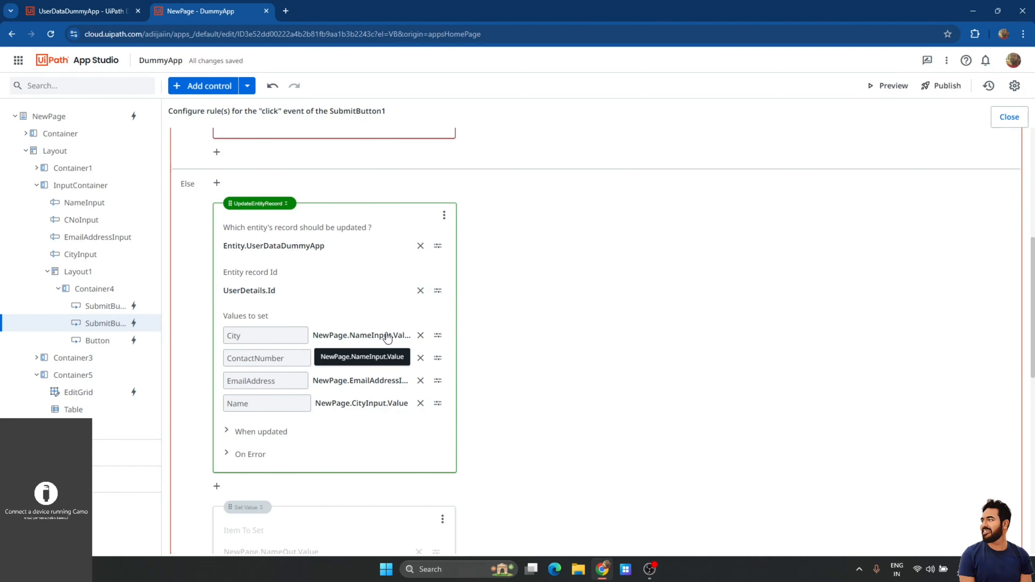
{"action": "left_click", "coordinate": [384, 342]}
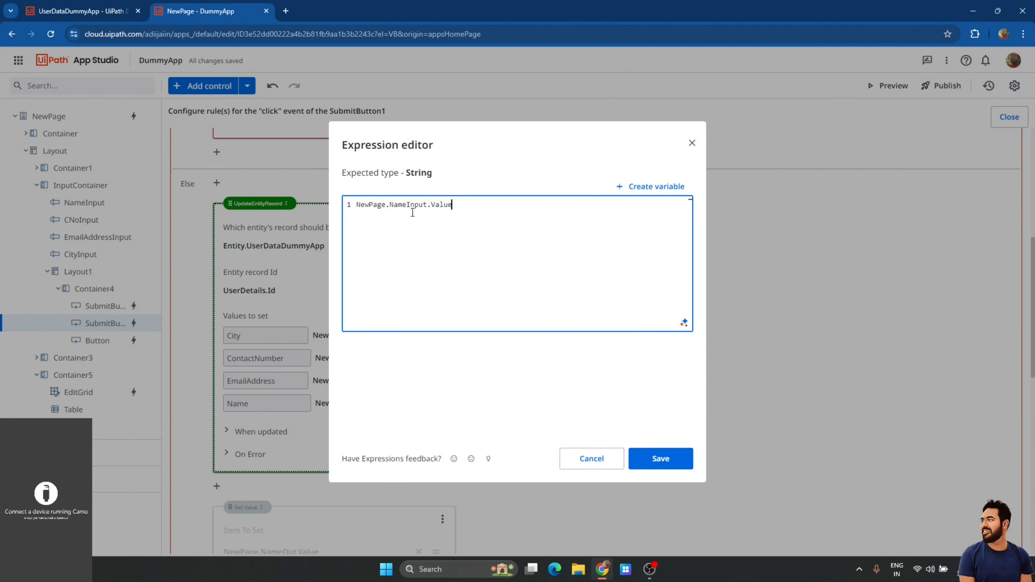
{"action": "double_click", "coordinate": [413, 212]}
{"action": "double_click", "coordinate": [401, 200]}
{"action": "double_click", "coordinate": [408, 204]}
{"action": "type", "text": "C"}
{"action": "key", "text": "Return"}
{"action": "left_click", "coordinate": [659, 458]}
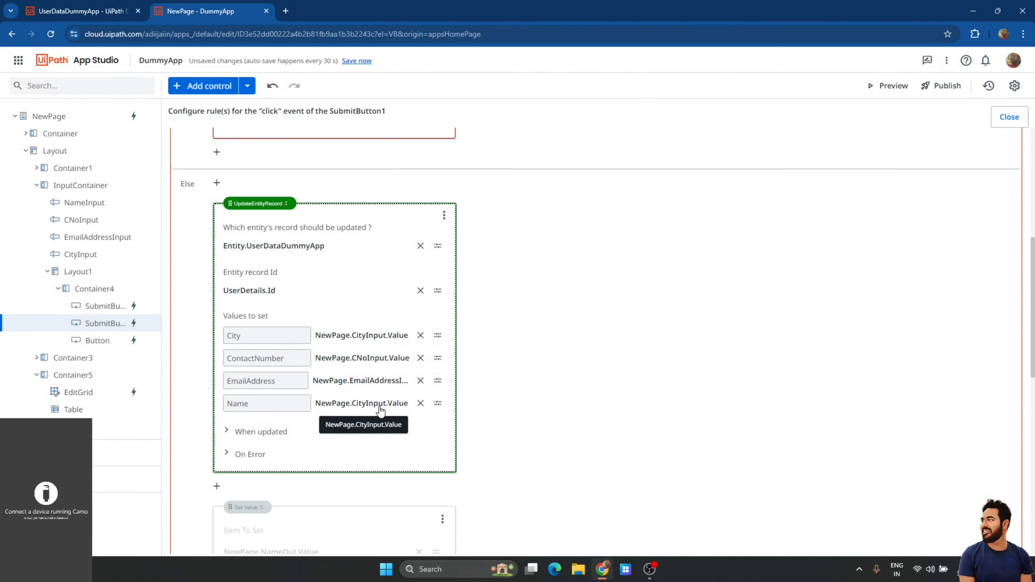
Change the Name expression to NewPage.NameInput.Value and close the rules editor.
{"action": "left_click", "coordinate": [379, 406]}
{"action": "double_click", "coordinate": [397, 205]}
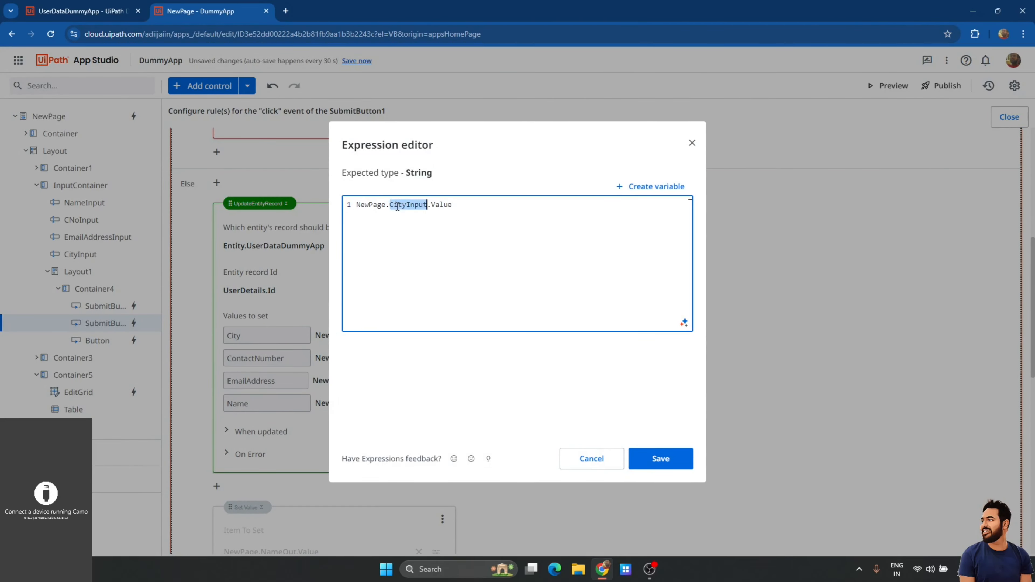
{"action": "type", "text": "Nam"}
{"action": "key", "text": "Return"}
{"action": "left_click", "coordinate": [659, 459]}
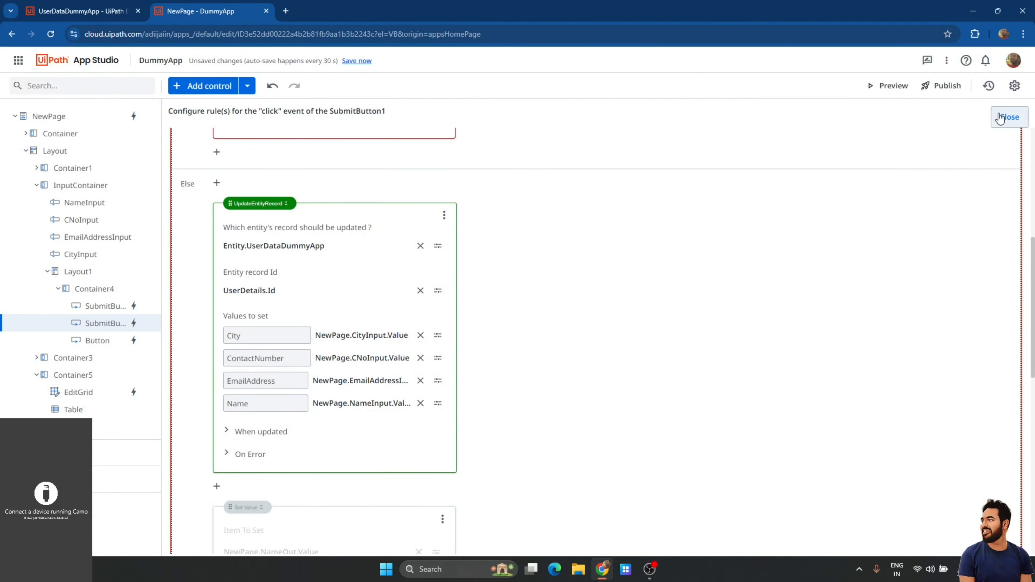
{"action": "left_click", "coordinate": [1010, 117]}
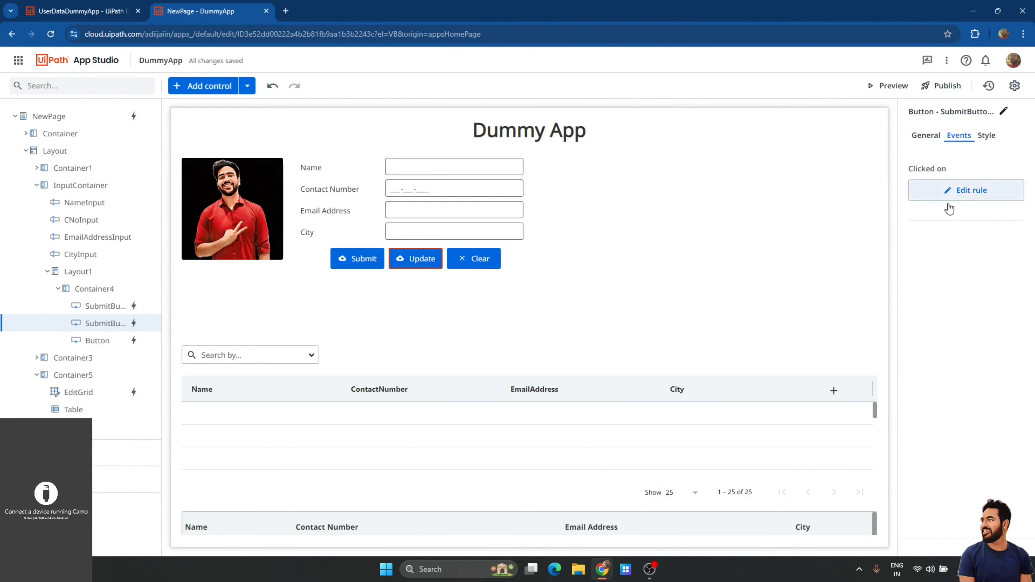
Add a Reset Value step under When updated that resets the InputContainer control.
{"action": "left_click", "coordinate": [948, 191]}
{"action": "scroll", "coordinate": [408, 376], "scroll_direction": "down", "scroll_amount": 10}
{"action": "scroll", "coordinate": [408, 372], "scroll_direction": "down", "scroll_amount": 5}
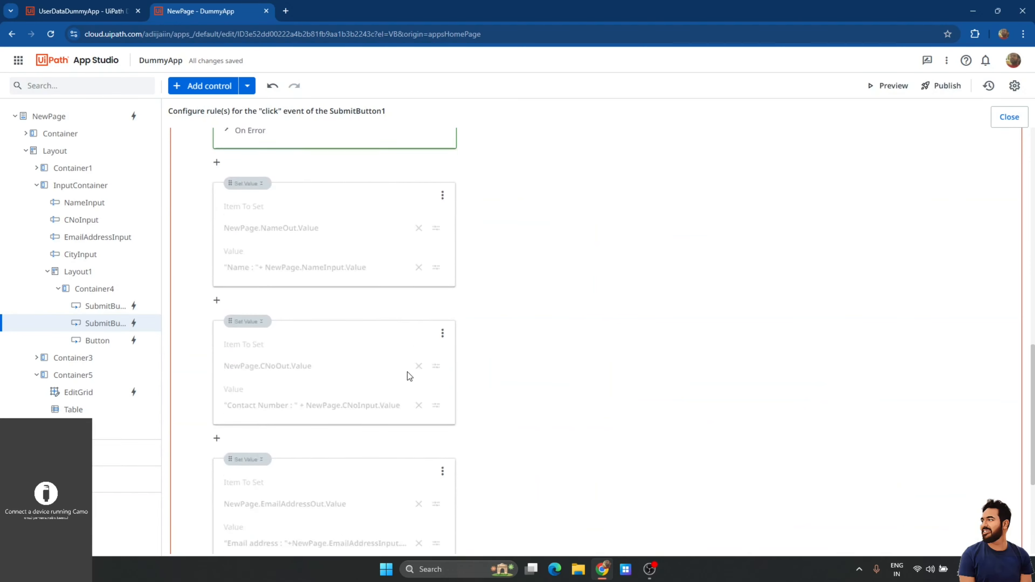
{"action": "scroll", "coordinate": [408, 372], "scroll_direction": "up", "scroll_amount": 4}
{"action": "left_click", "coordinate": [277, 167]}
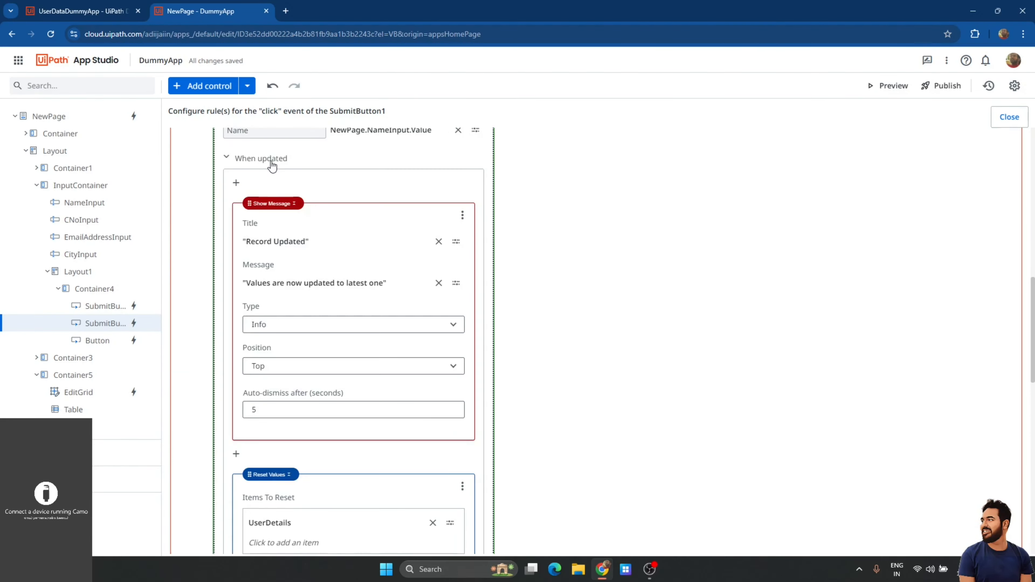
{"action": "scroll", "coordinate": [305, 333], "scroll_direction": "down", "scroll_amount": 5}
{"action": "left_click", "coordinate": [234, 353]}
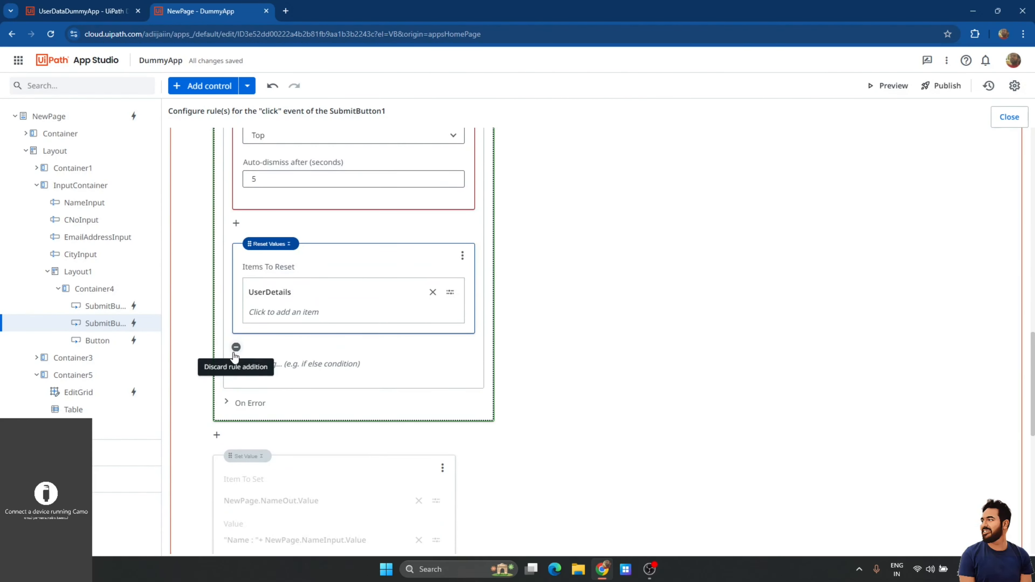
{"action": "left_click", "coordinate": [302, 373]}
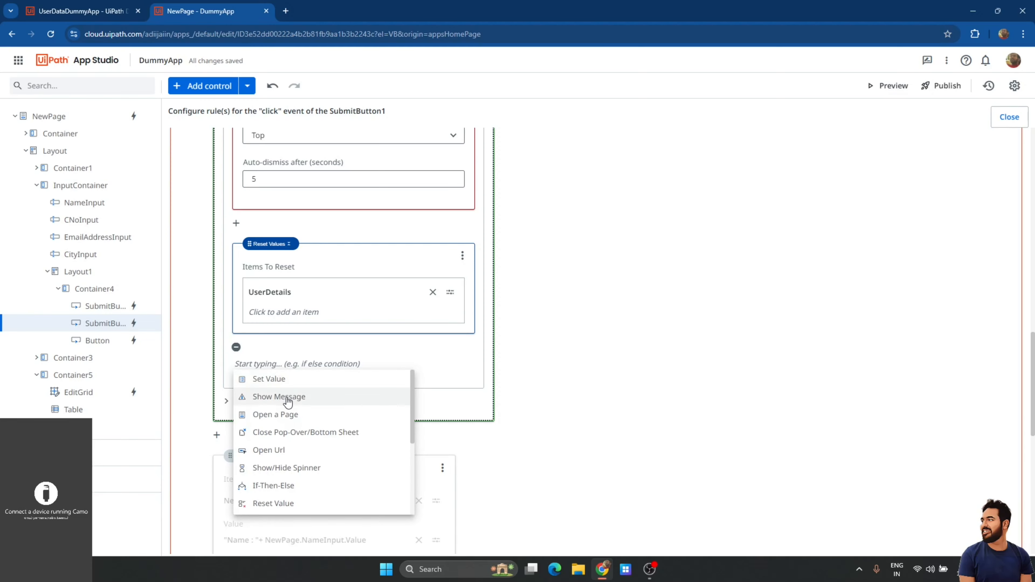
{"action": "left_click", "coordinate": [280, 502]}
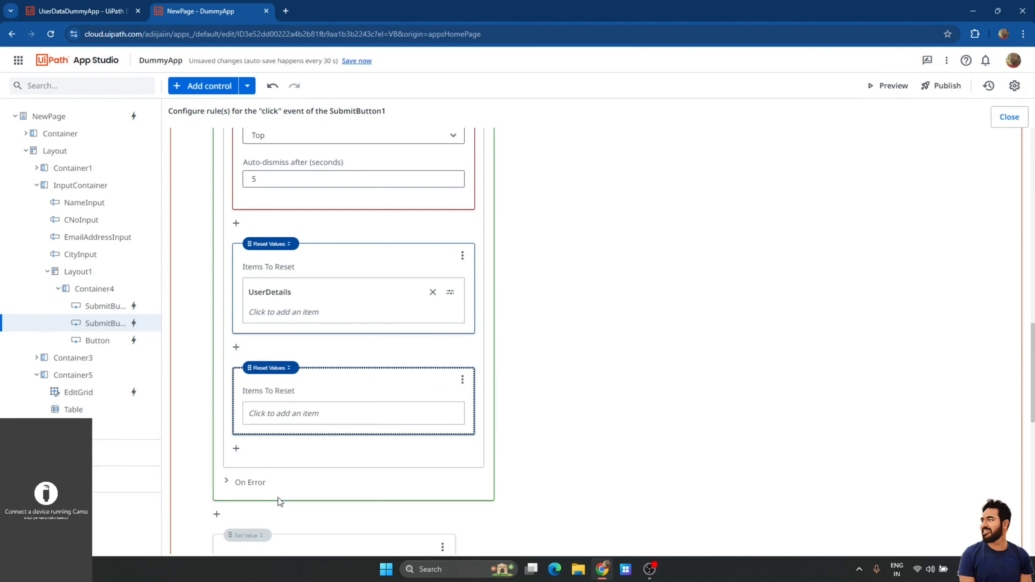
{"action": "left_click", "coordinate": [283, 412]}
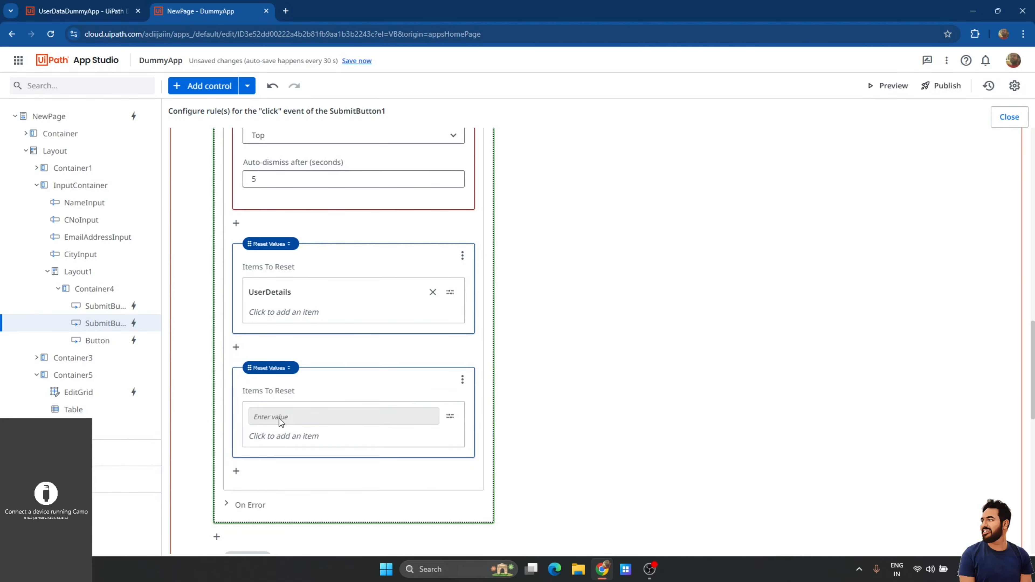
{"action": "left_click", "coordinate": [451, 416]}
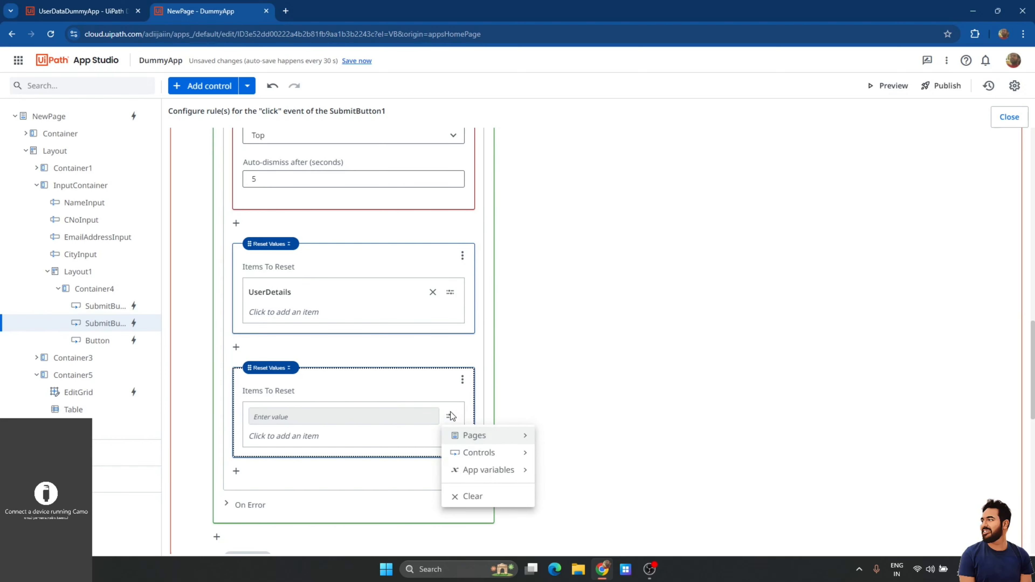
{"action": "left_click", "coordinate": [488, 455]}
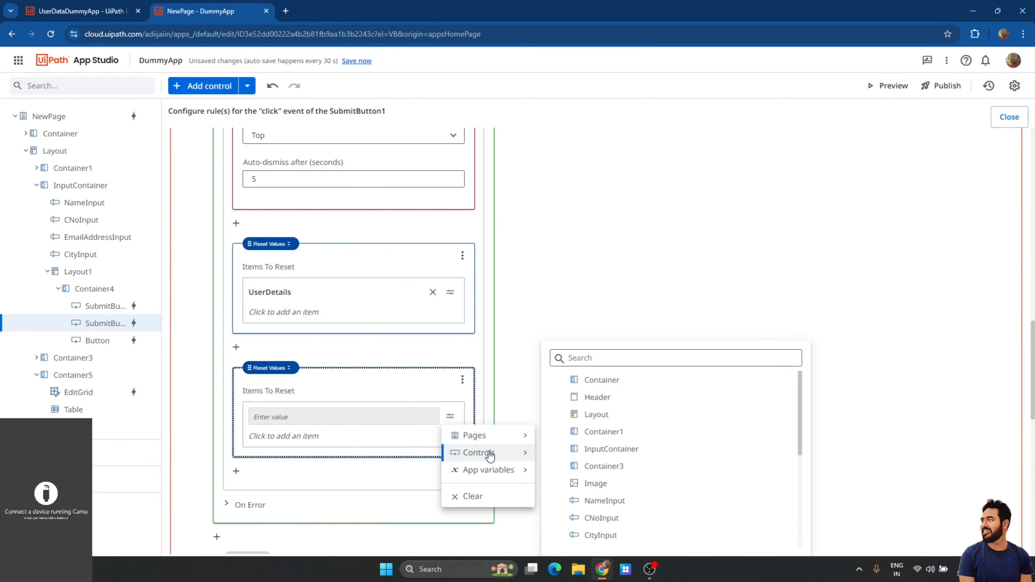
{"action": "left_click", "coordinate": [613, 358]}
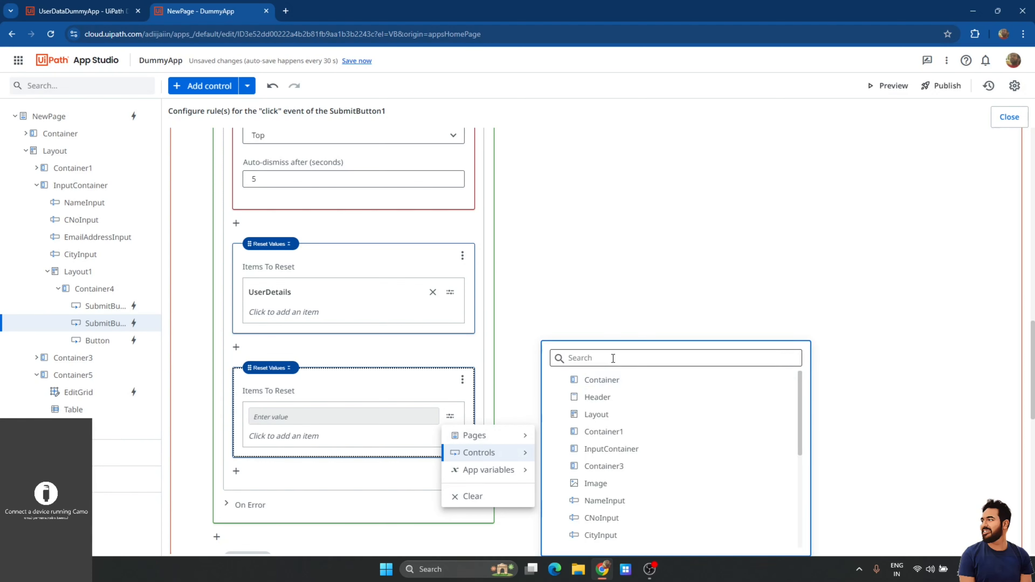
{"action": "type", "text": "Inp"}
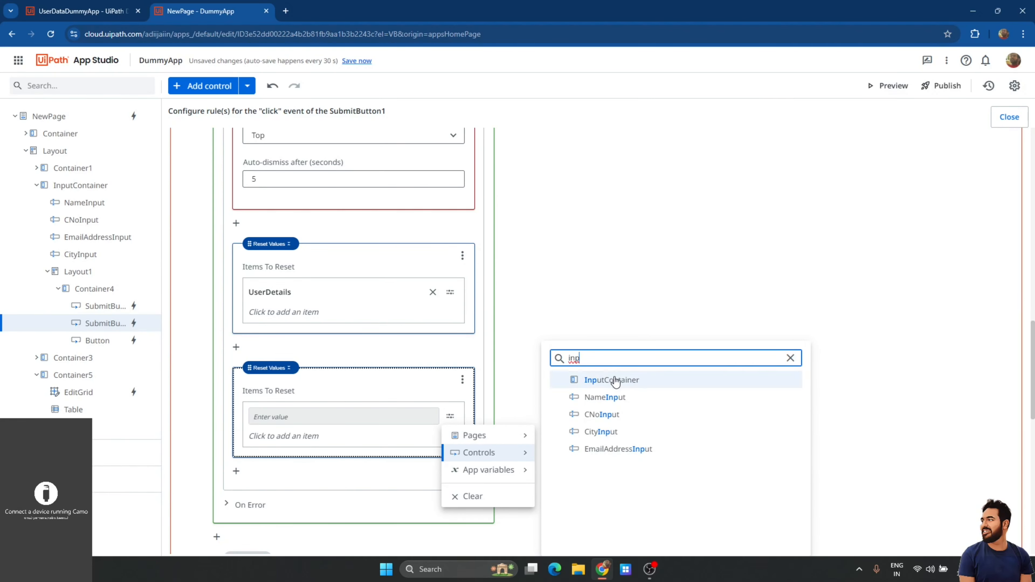
{"action": "left_click", "coordinate": [612, 380]}
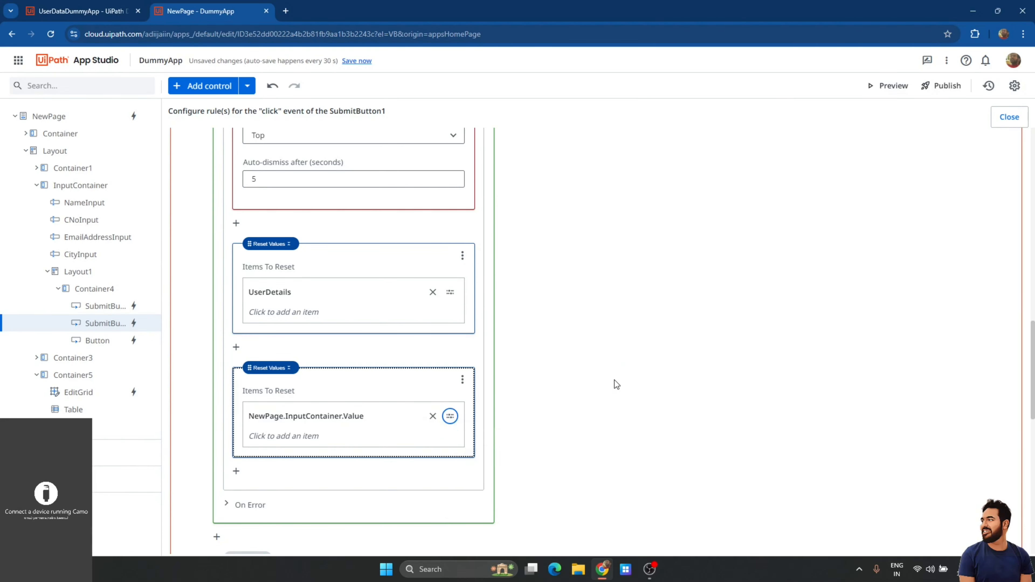
Close the rules editor, save all changes, and preview the app.
{"action": "left_click", "coordinate": [1005, 116]}
{"action": "left_click", "coordinate": [356, 61]}
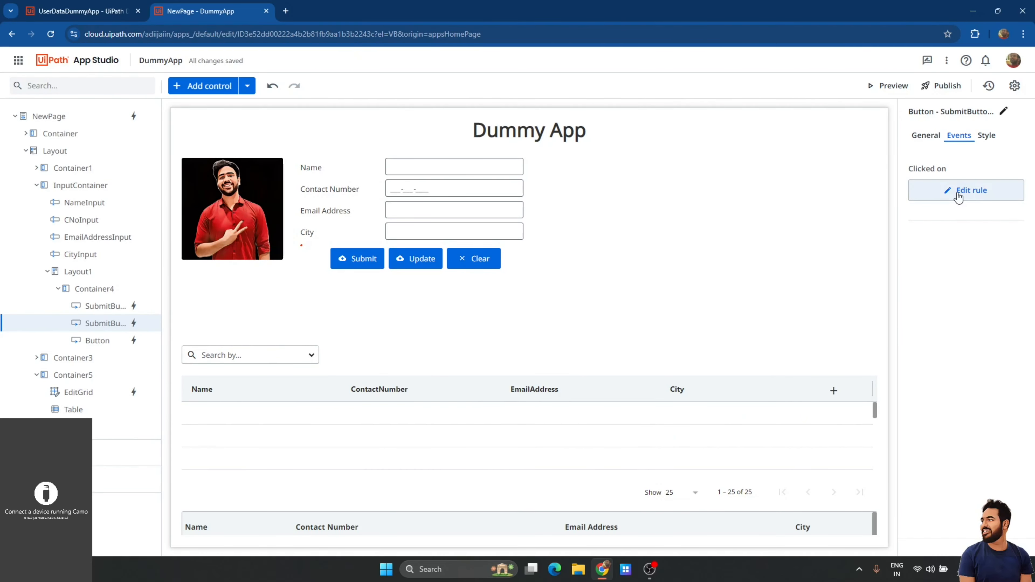
{"action": "left_click", "coordinate": [876, 85]}
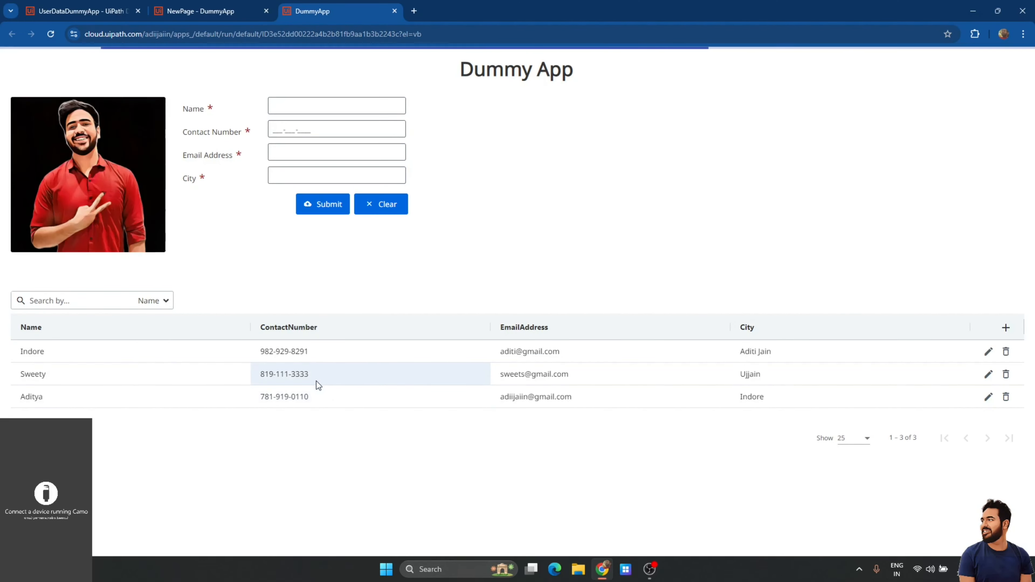
Fix the record wrongly named Indore: clear its city, paste the contact's correct name, and update it.
{"action": "left_click", "coordinate": [78, 353]}
{"action": "left_click", "coordinate": [311, 171]}
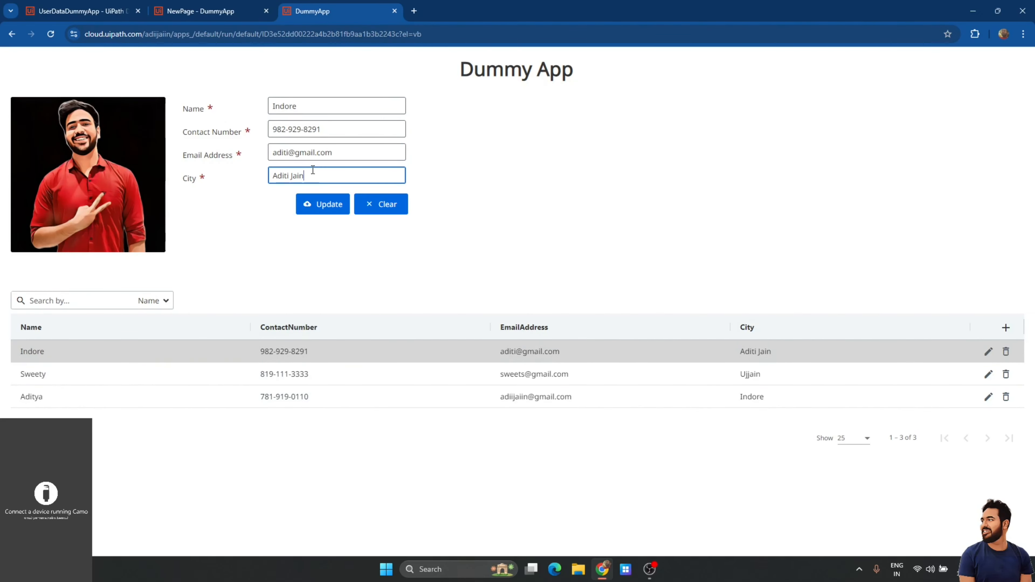
{"action": "key", "text": "ctrl+a"}
{"action": "key", "text": "ctrl+c"}
{"action": "key", "text": "BackSpace"}
{"action": "left_click", "coordinate": [318, 102]}
{"action": "key", "text": "ctrl+a"}
{"action": "key", "text": "ctrl+v"}
{"action": "left_click", "coordinate": [325, 206]}
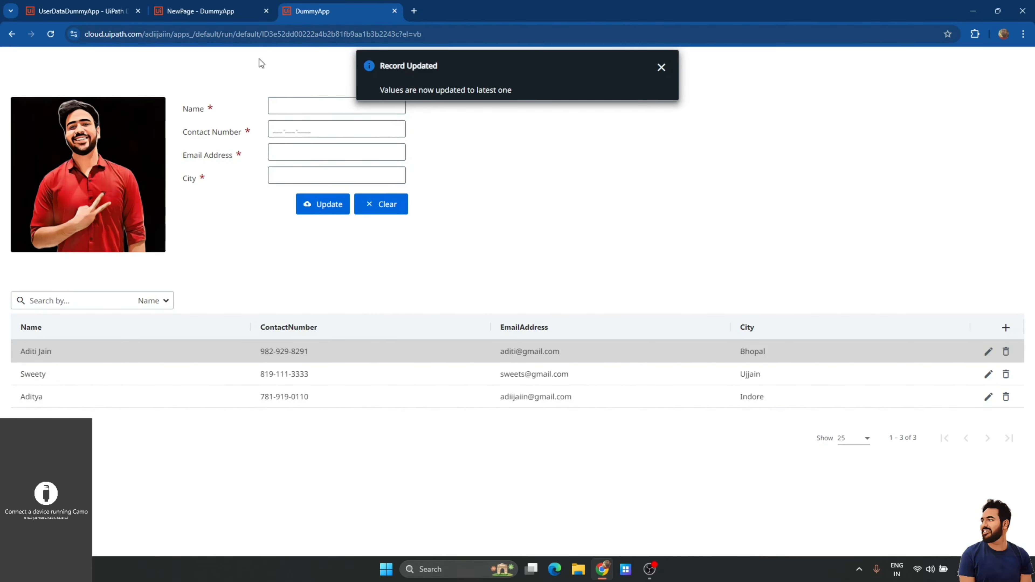
Refresh the Data Service records to confirm the corrected row, then return to the Dummy App.
{"action": "left_click", "coordinate": [82, 11]}
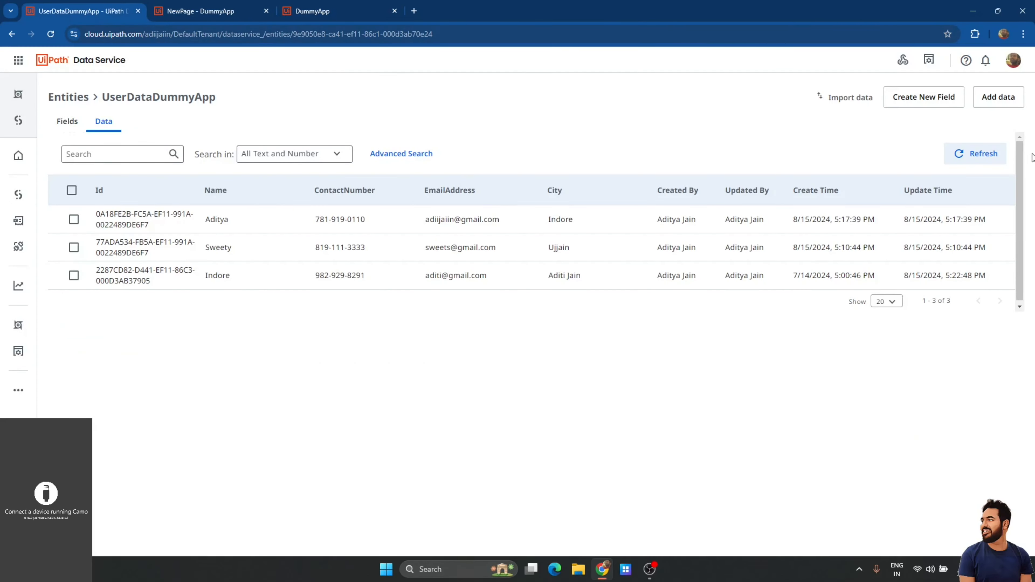
{"action": "left_click", "coordinate": [988, 159]}
{"action": "left_click", "coordinate": [329, 6]}
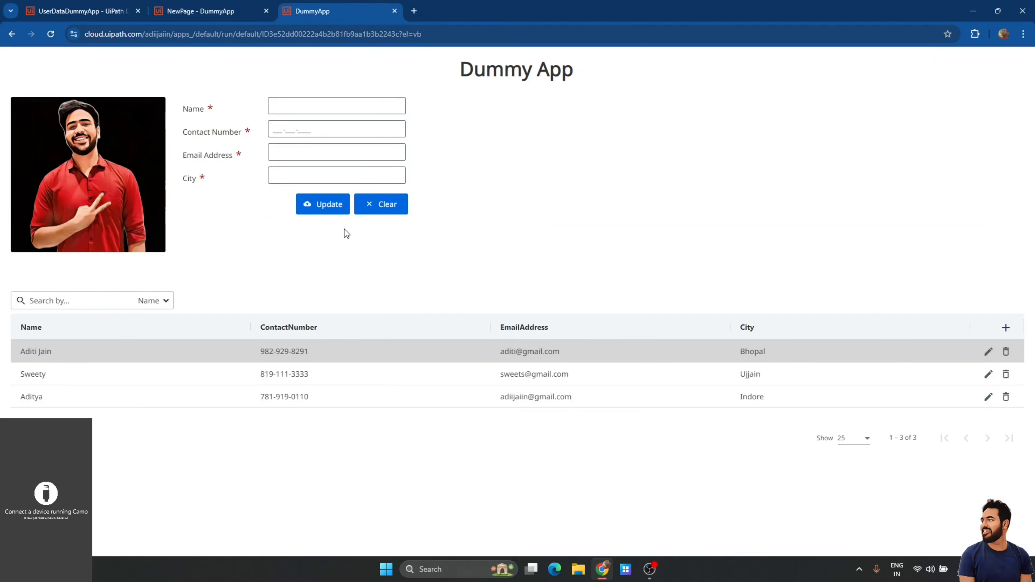
Set the EditGrid's City column edit mode view to Dropdown.
{"action": "left_click", "coordinate": [196, 11]}
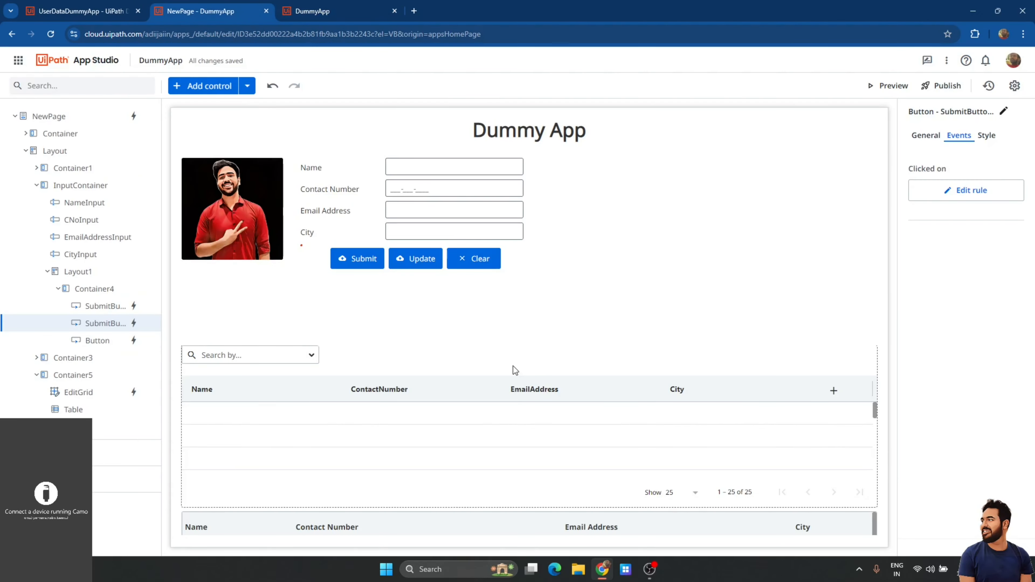
{"action": "left_click", "coordinate": [625, 372]}
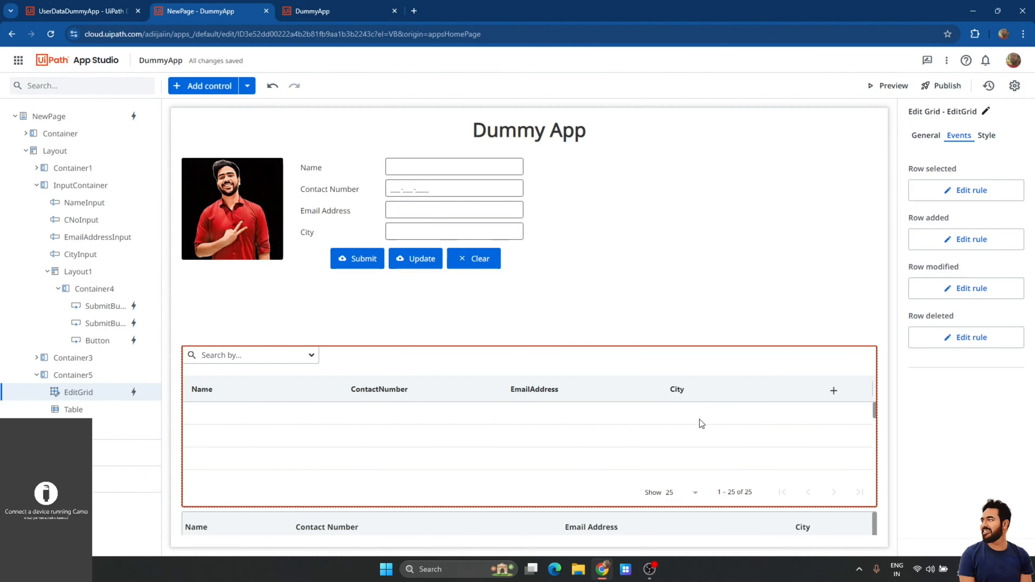
{"action": "left_click", "coordinate": [929, 137]}
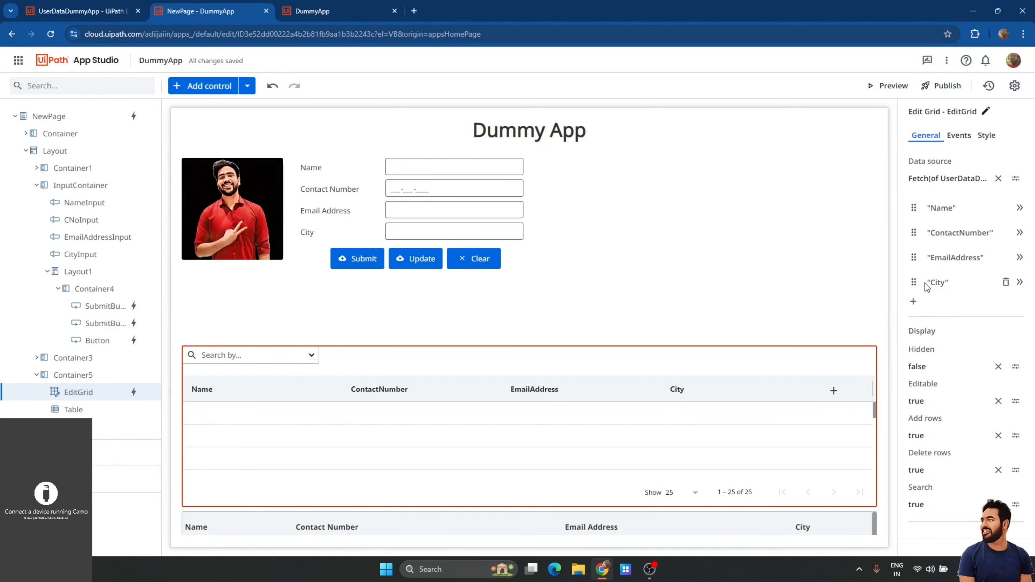
{"action": "left_click", "coordinate": [948, 282]}
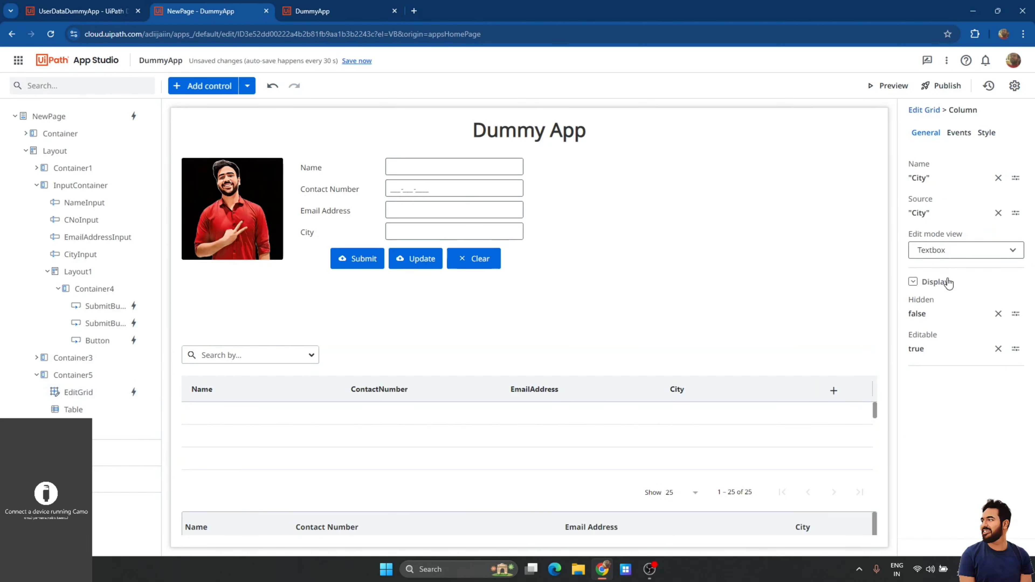
{"action": "left_click", "coordinate": [958, 254]}
{"action": "left_click", "coordinate": [954, 338]}
Bind the City list source to New ListSource(Of String)({"Indore","Ujjain","Bhopal"}) and save.
{"action": "left_click", "coordinate": [1015, 287]}
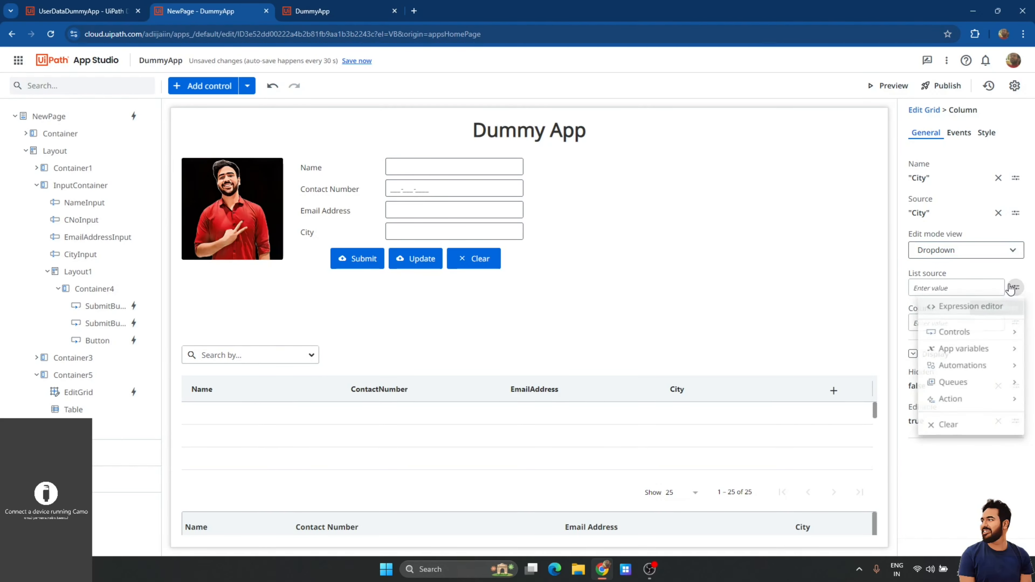
{"action": "left_click", "coordinate": [972, 304]}
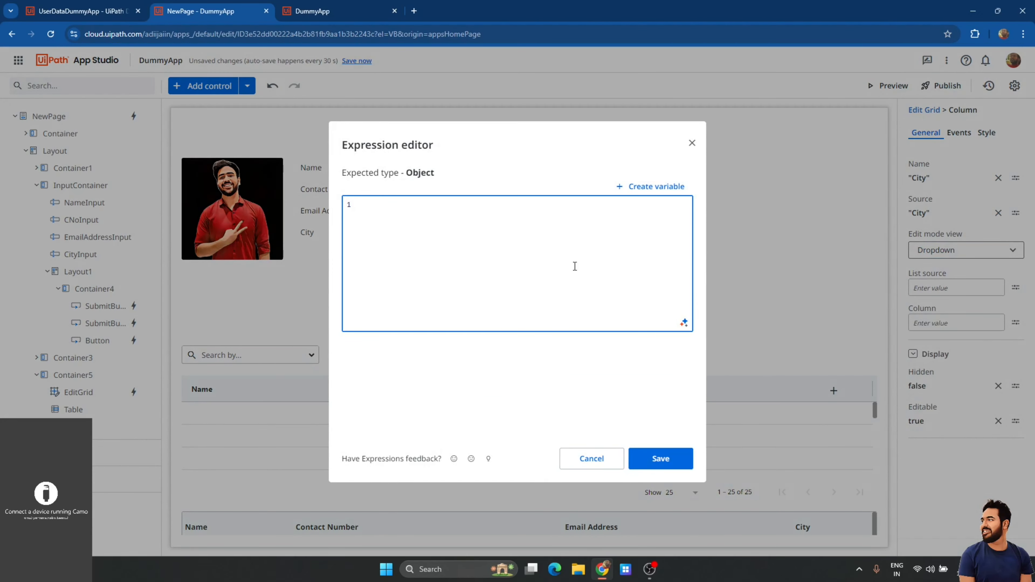
{"action": "type", "text": "New Li"}
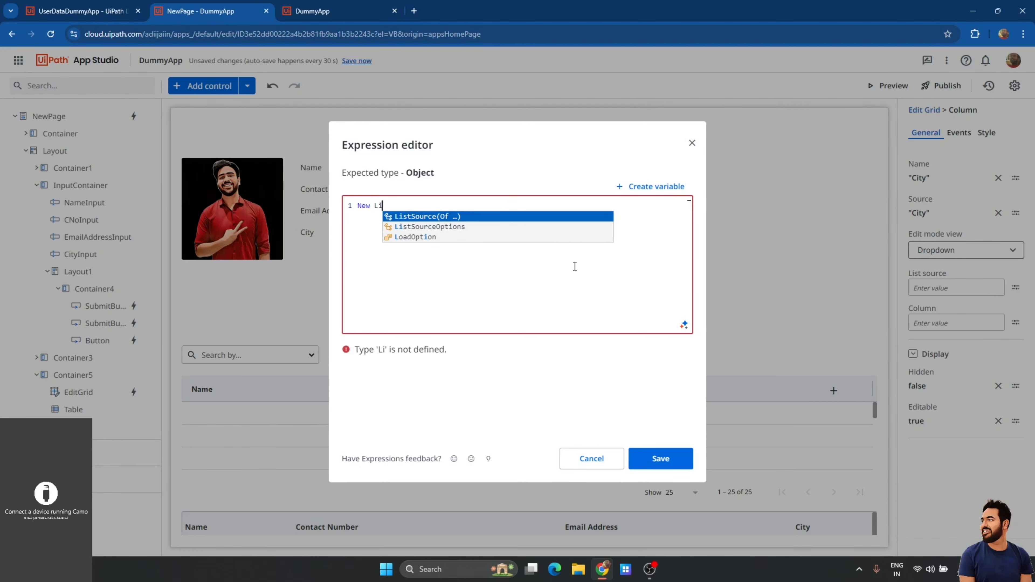
{"action": "type", "text": "stSource(Of String"}
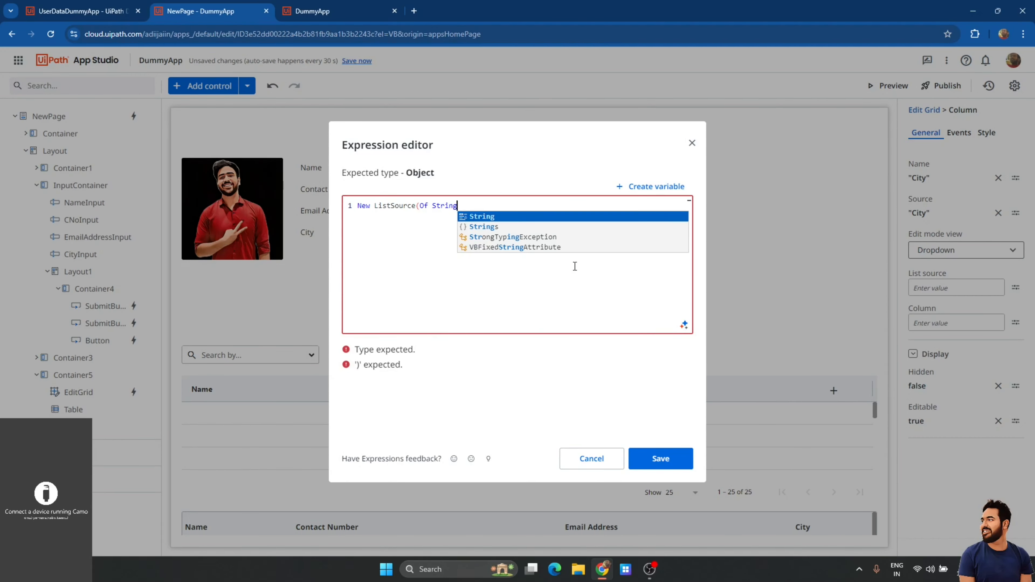
{"action": "type", "text": ")({"}
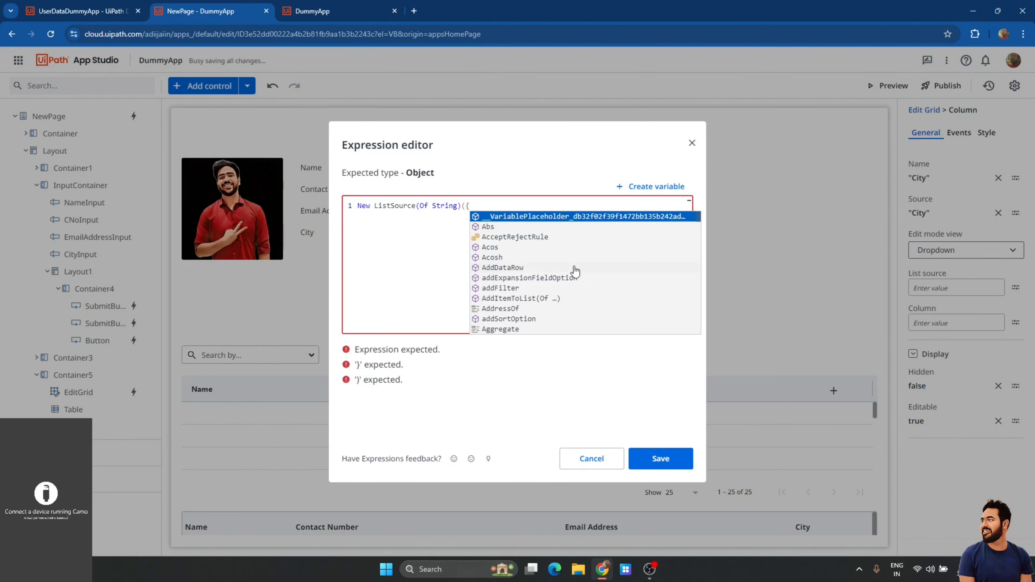
{"action": "type", "text": "In})"}
{"action": "key", "text": "Left"}
{"action": "key", "text": "Left"}
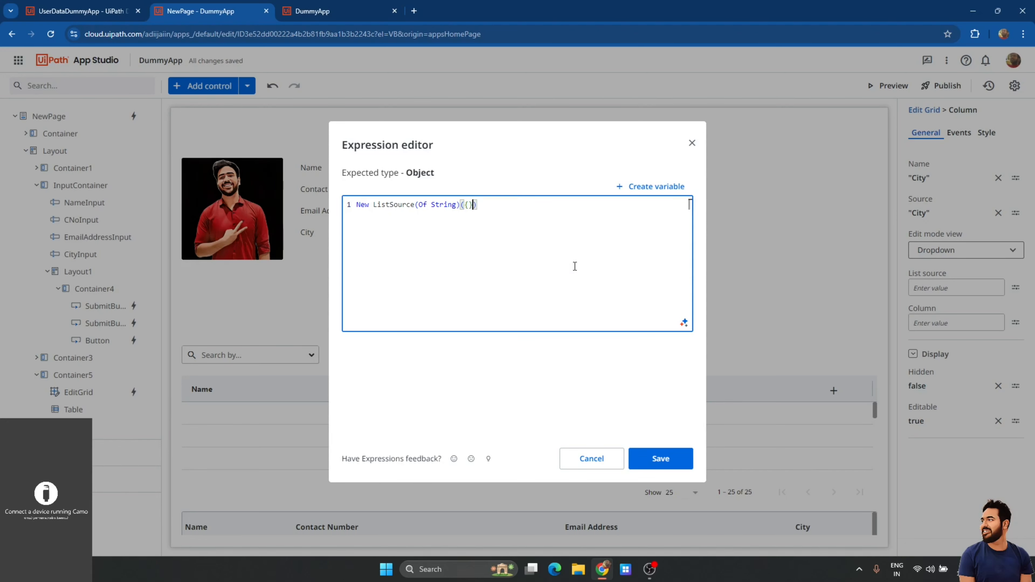
{"action": "type", "text": "Indore,"}
{"action": "key", "text": "BackSpace"}
{"action": "key", "text": "BackSpace"}
{"action": "key", "text": "BackSpace"}
{"action": "key", "text": "BackSpace"}
{"action": "key", "text": "BackSpace"}
{"action": "key", "text": "BackSpace"}
{"action": "key", "text": "BackSpace"}
{"action": "type", "text": "\"Indore\",\"Ujjain"}
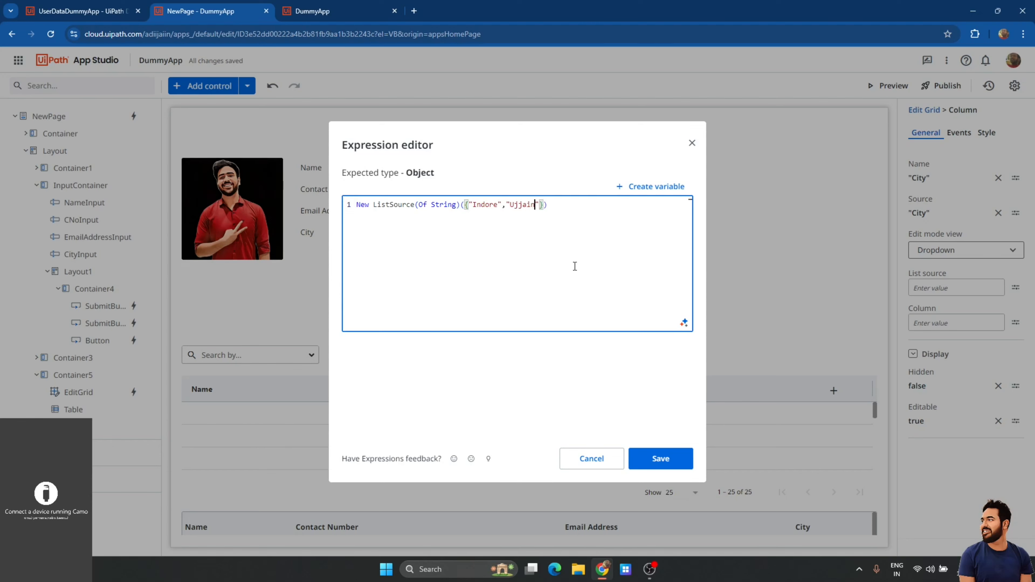
{"action": "type", "text": "\",\"Bhopal"}
{"action": "left_click", "coordinate": [657, 458]}
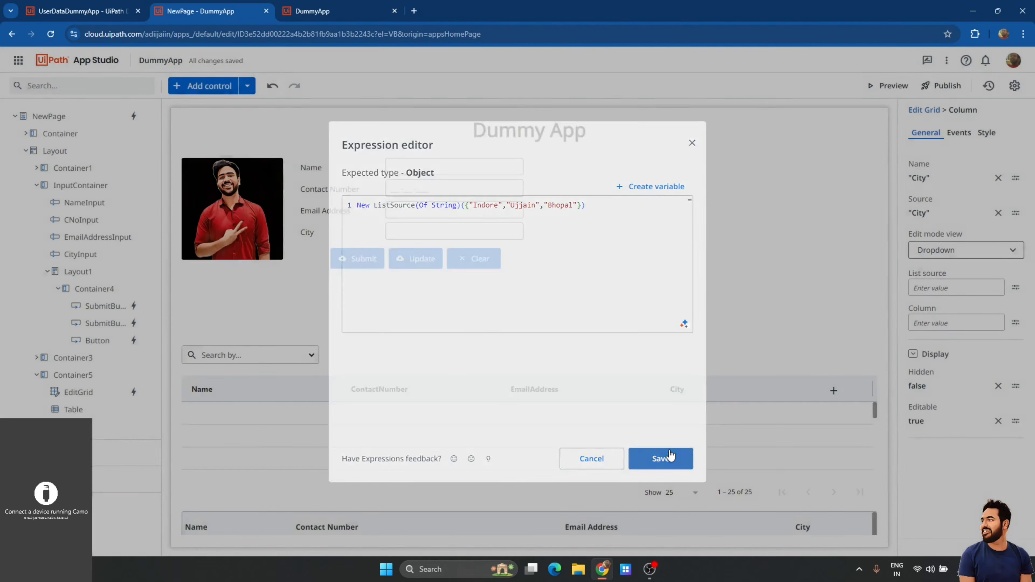
Save and preview the app, check a row's City dropdown lists Indore, Ujjain, Bhopal, then close the preview.
{"action": "left_click", "coordinate": [356, 60]}
{"action": "left_click", "coordinate": [887, 86]}
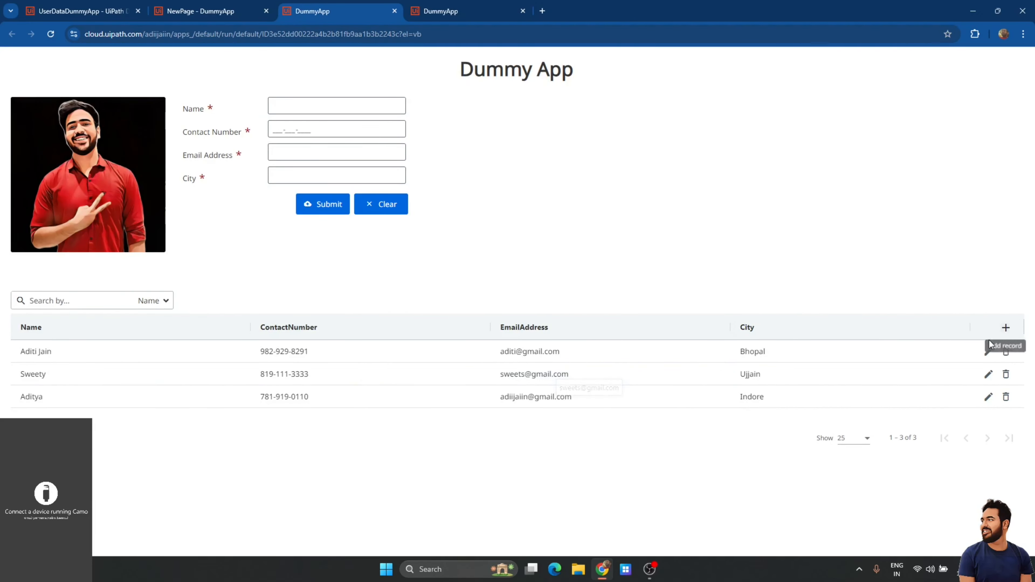
{"action": "left_click", "coordinate": [988, 351]}
{"action": "left_click", "coordinate": [921, 358]}
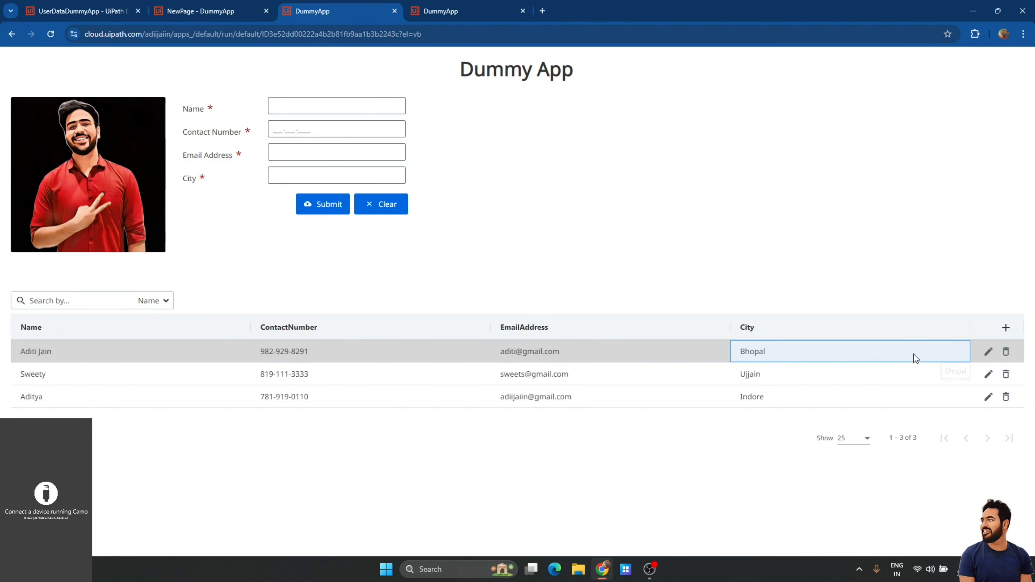
{"action": "left_click", "coordinate": [913, 352]}
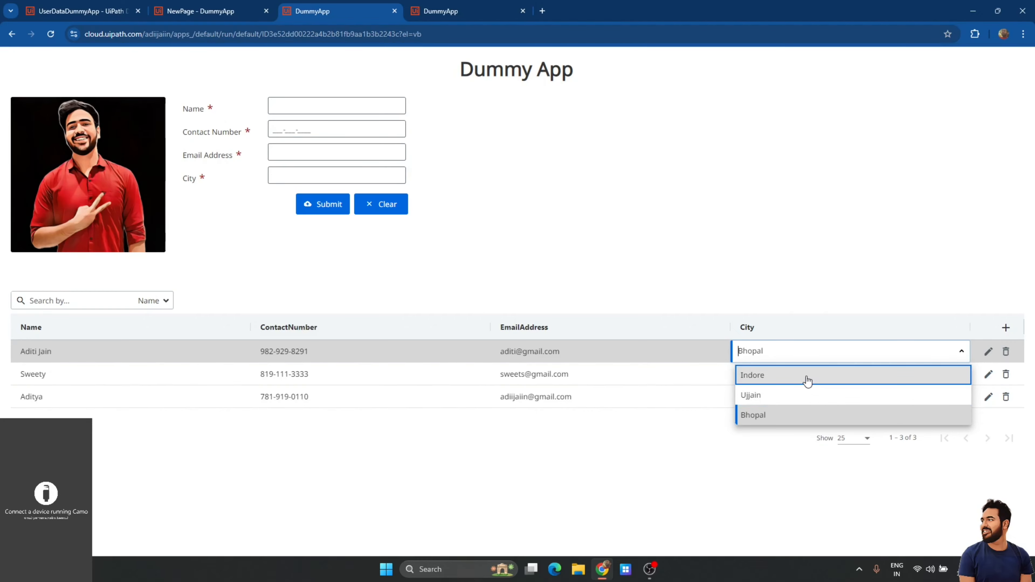
{"action": "left_click", "coordinate": [885, 287]}
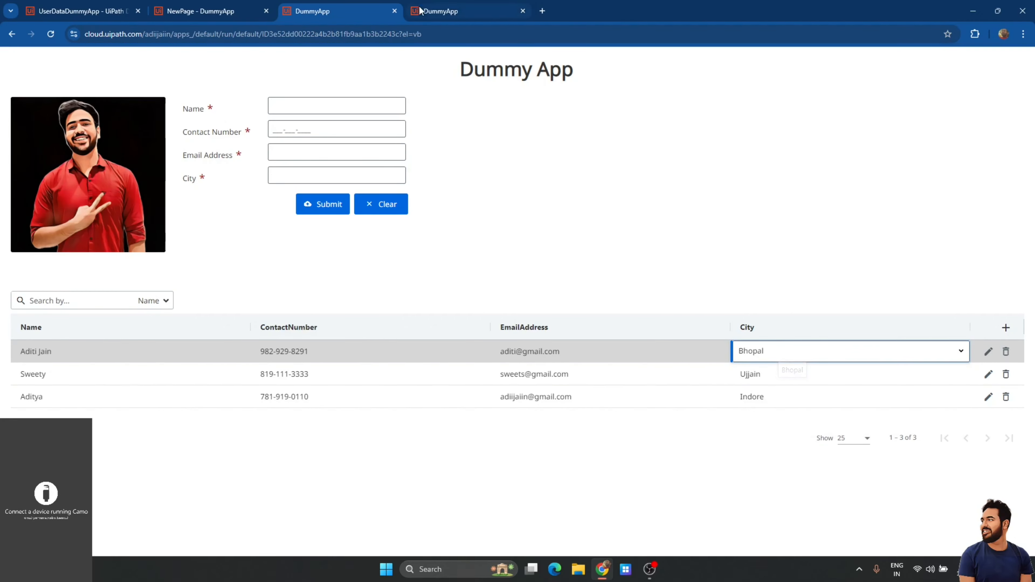
{"action": "left_click", "coordinate": [395, 11]}
{"action": "left_click", "coordinate": [395, 12]}
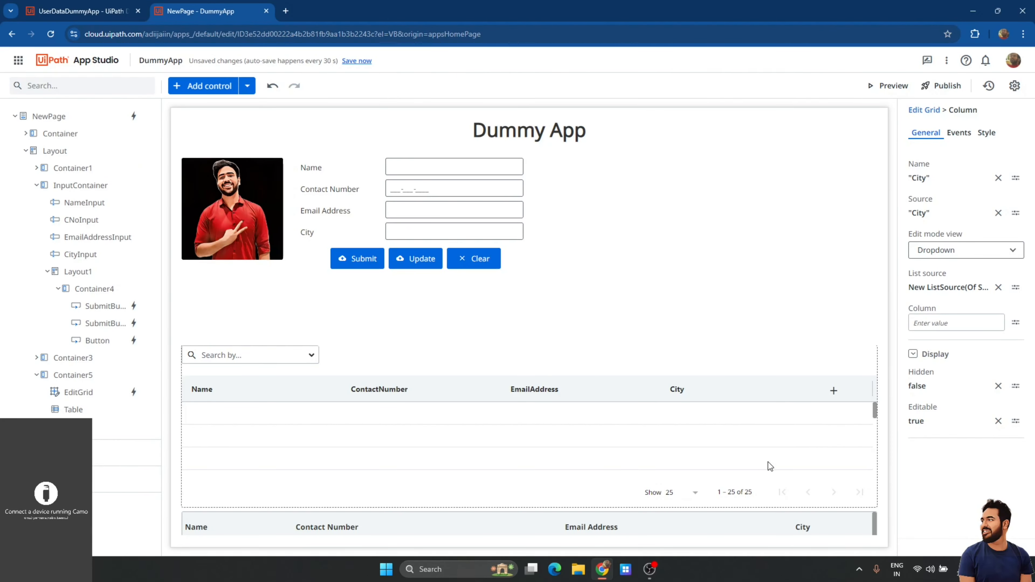
Append "Mumbai","Delhi" after Bhopal in the City column's list source expression and save.
{"action": "left_click", "coordinate": [744, 420]}
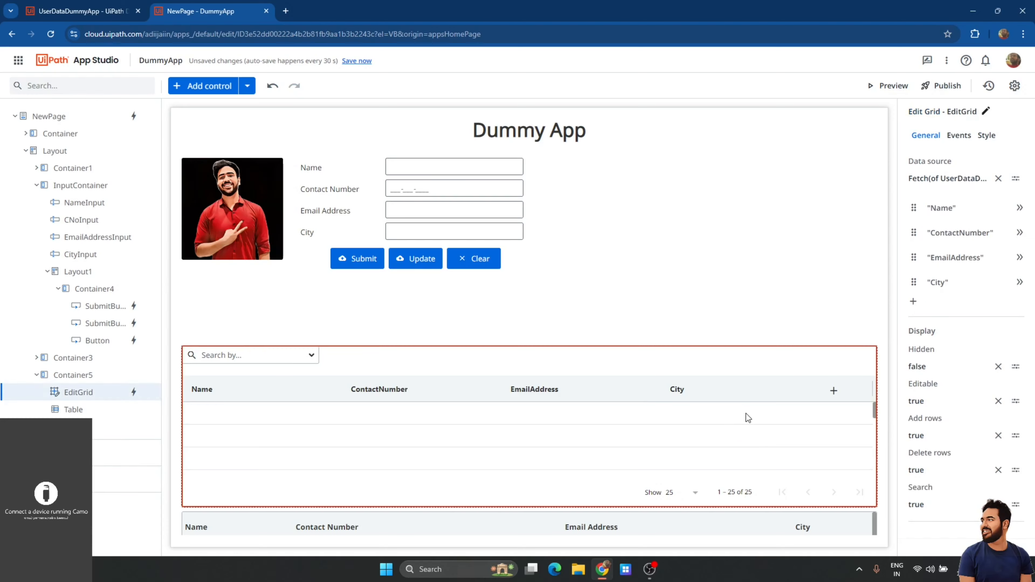
{"action": "left_click", "coordinate": [941, 286]}
{"action": "left_click", "coordinate": [941, 288]}
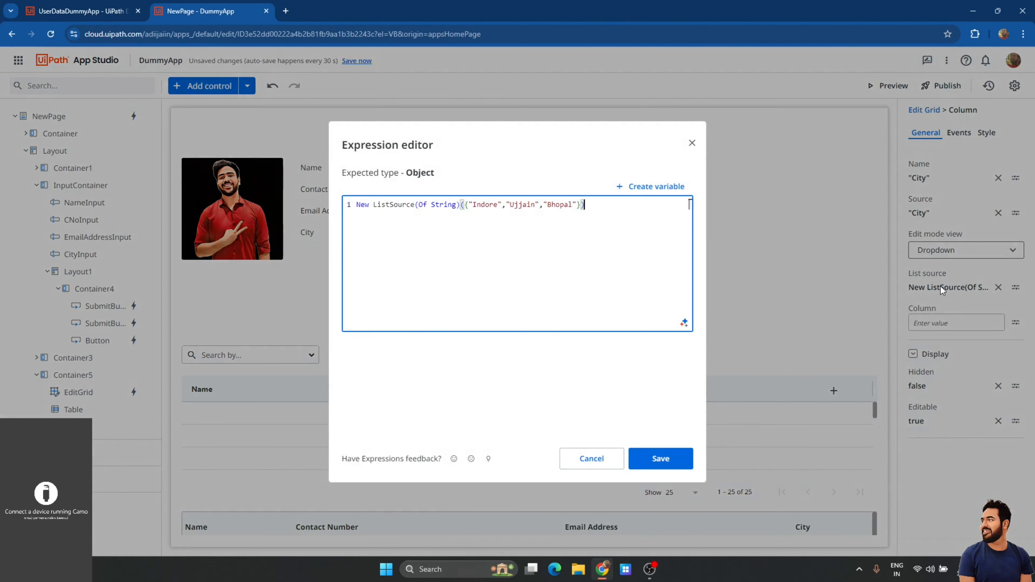
{"action": "left_click", "coordinate": [578, 205]}
{"action": "type", "text": ",\"Mumbai"}
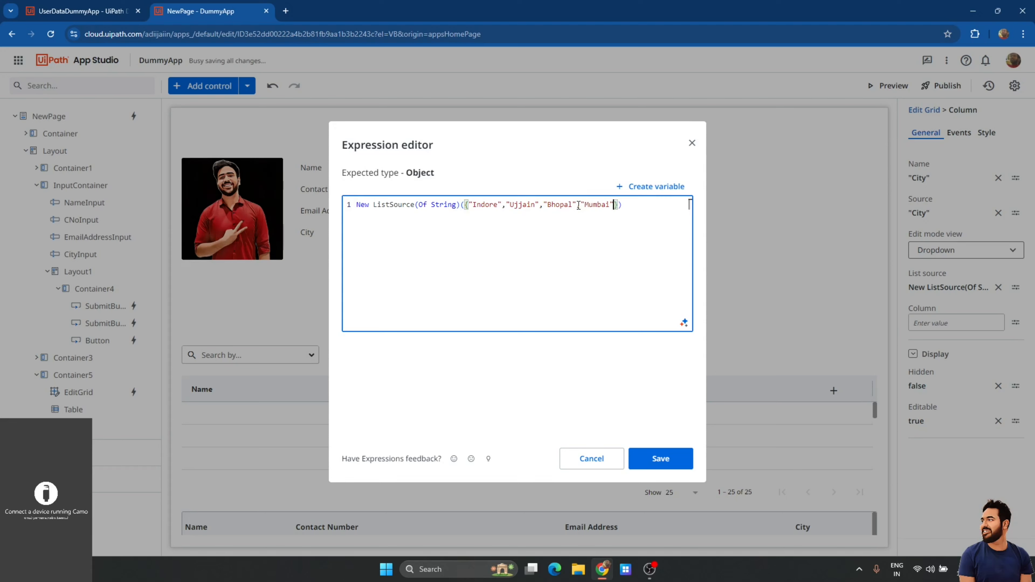
{"action": "type", "text": "\",\"Delhi"}
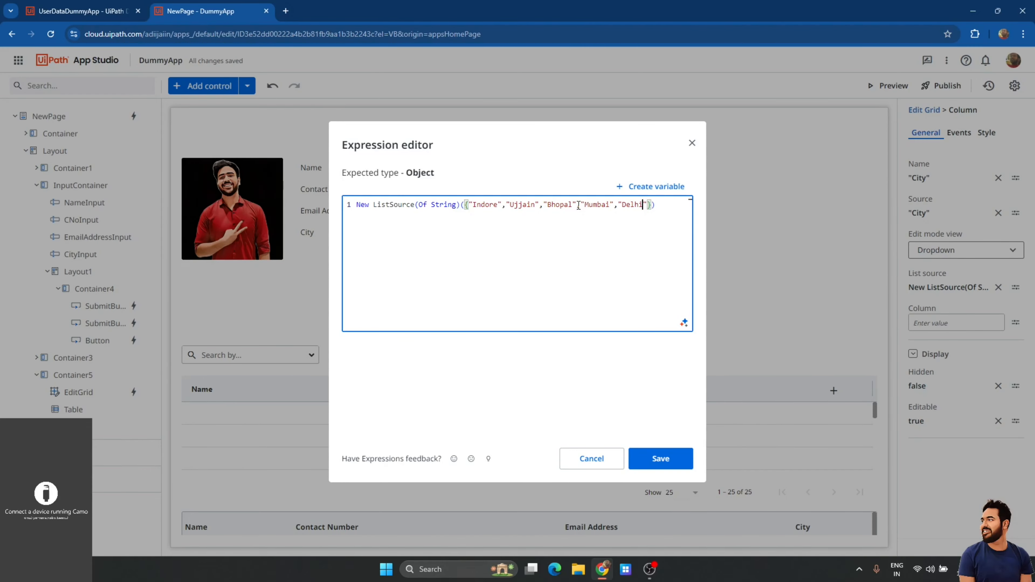
{"action": "left_click", "coordinate": [661, 458]}
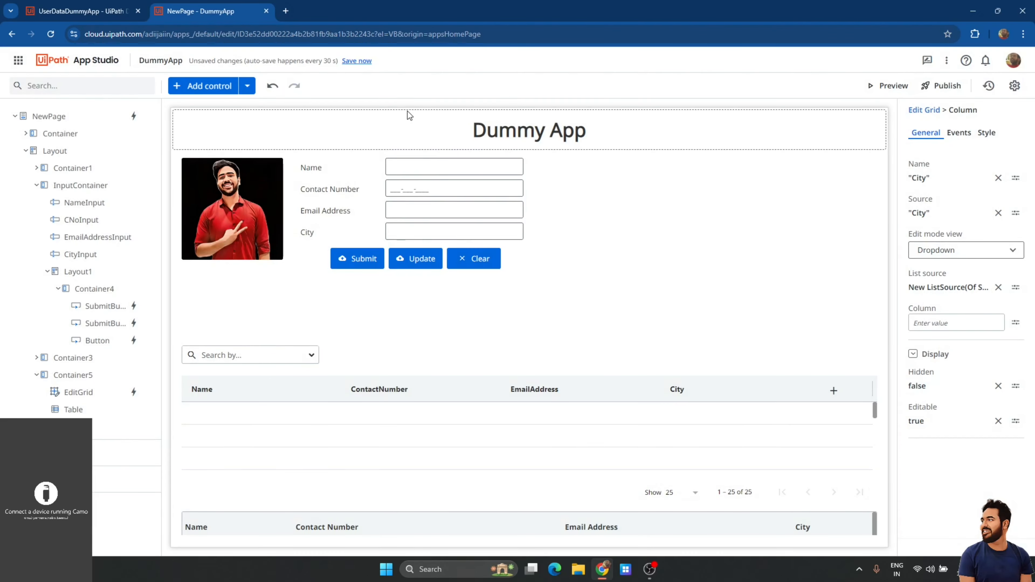
Save and preview the app, then add '24' to the first record's email address and update it.
{"action": "left_click", "coordinate": [357, 61]}
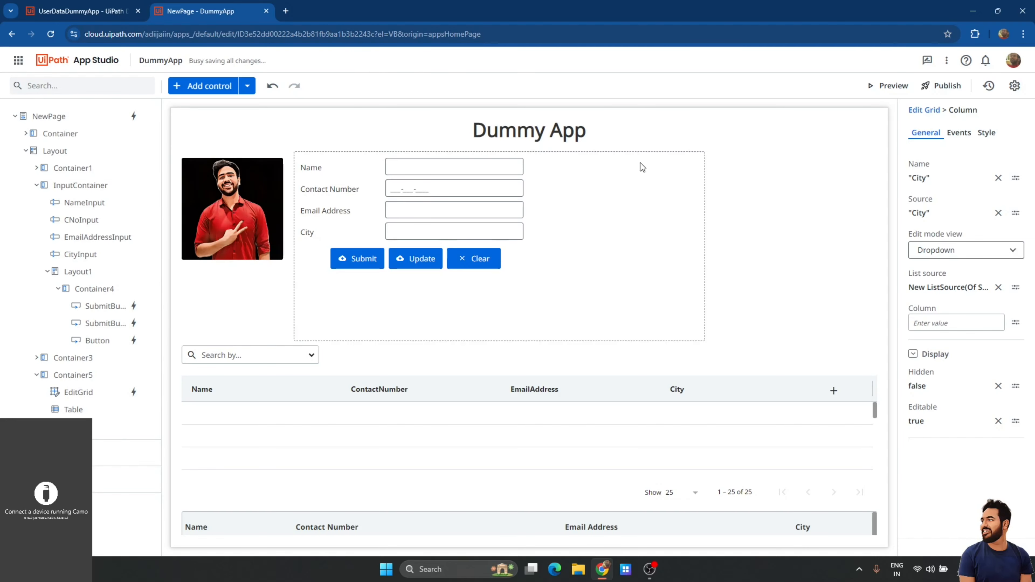
{"action": "left_click", "coordinate": [897, 91]}
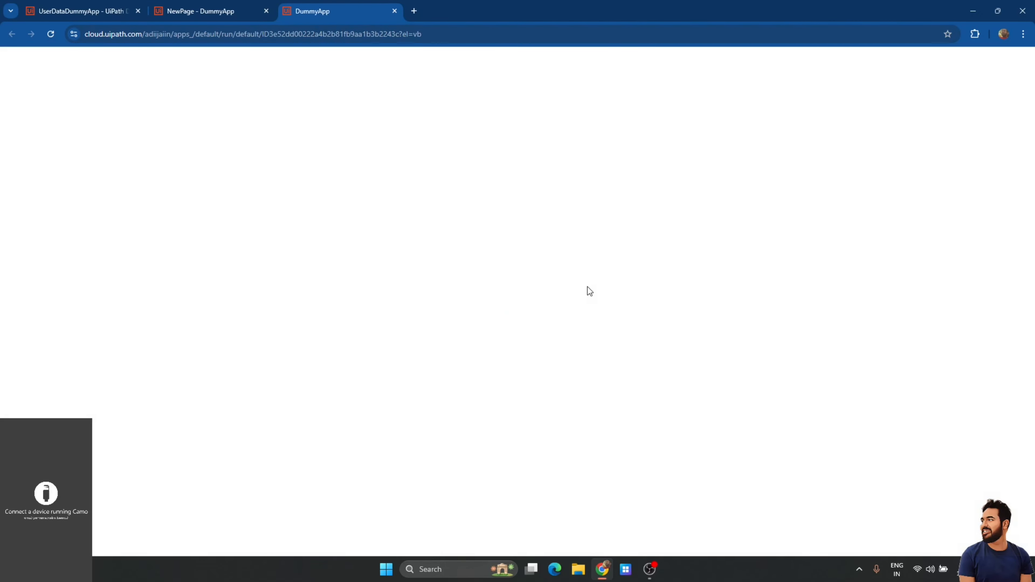
{"action": "left_click", "coordinate": [797, 352]}
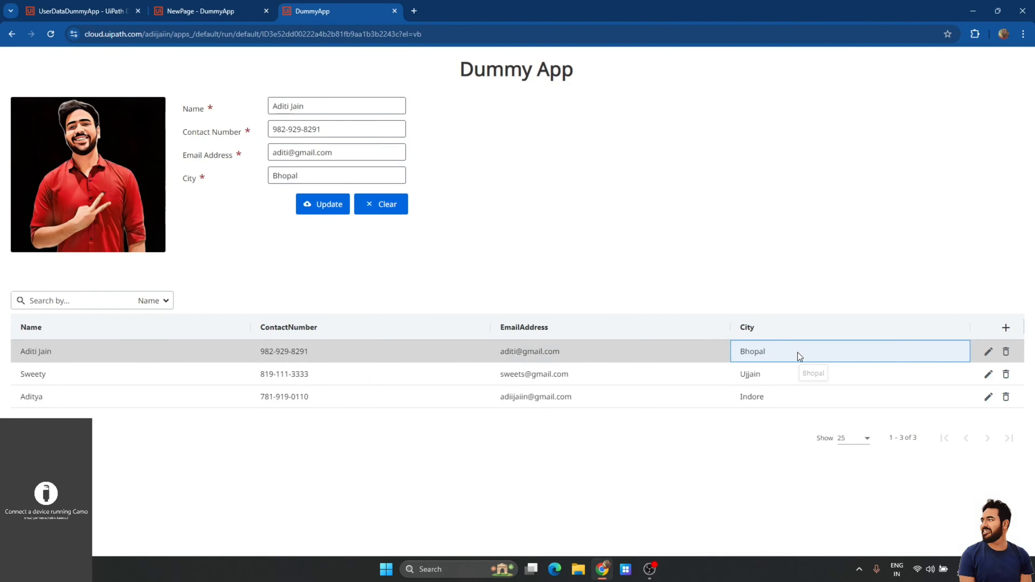
{"action": "left_click", "coordinate": [798, 353]}
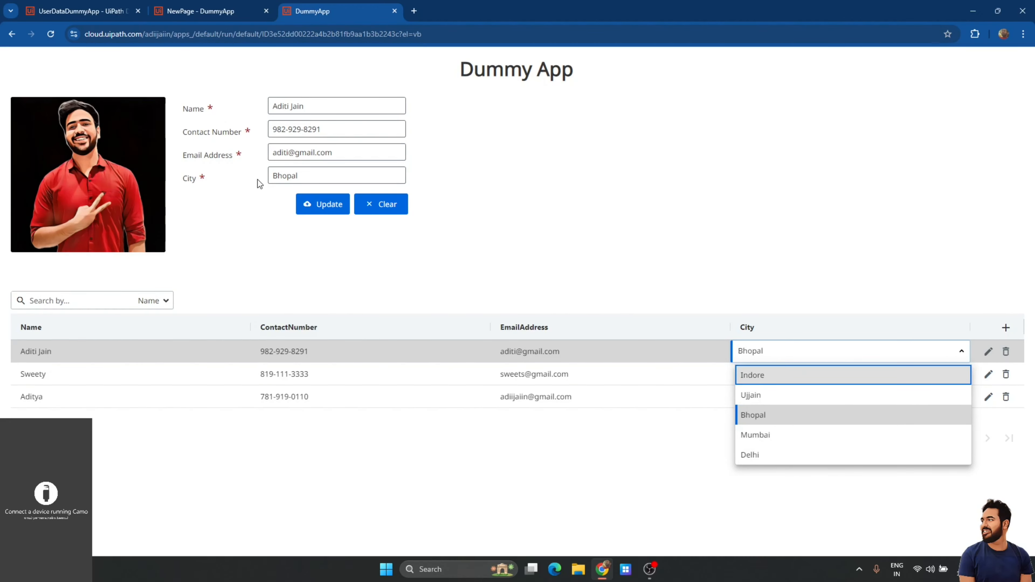
{"action": "left_click", "coordinate": [291, 175]}
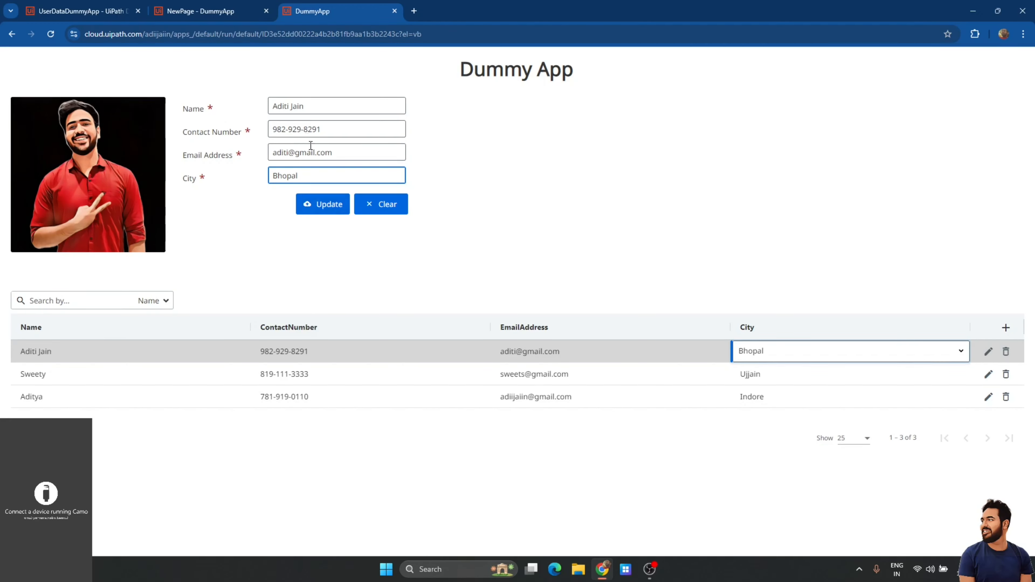
{"action": "left_click", "coordinate": [290, 155]}
{"action": "type", "text": "24"}
{"action": "left_click", "coordinate": [325, 210]}
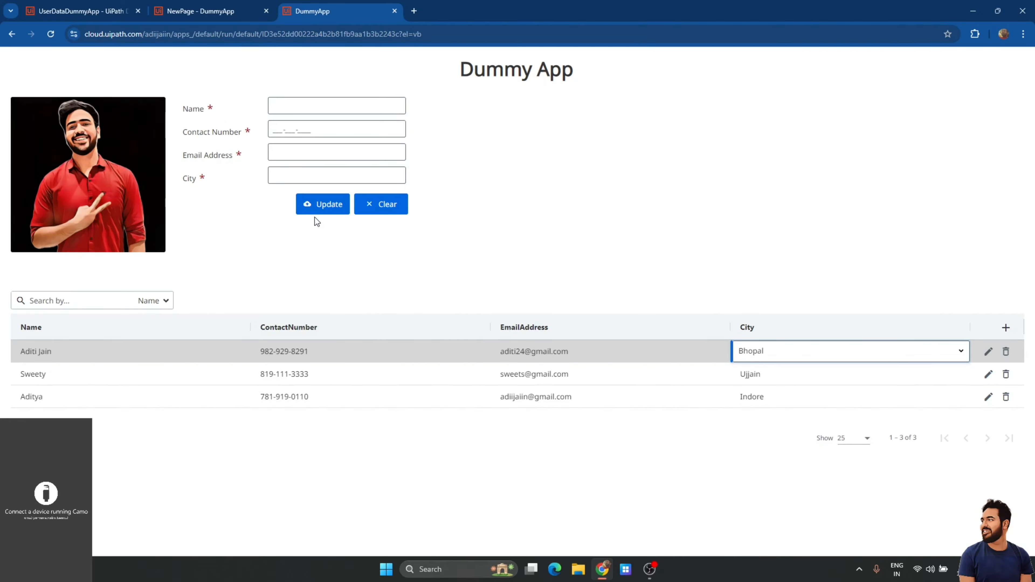
{"action": "left_click", "coordinate": [218, 12]}
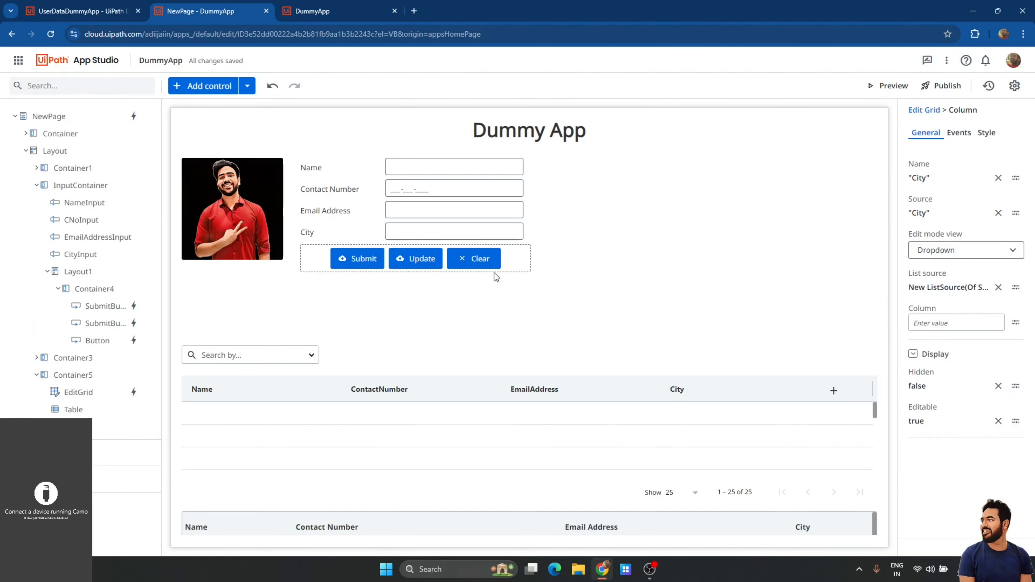
Open the Update button's click rule and add a Set Value step under When updated.
{"action": "left_click", "coordinate": [423, 259]}
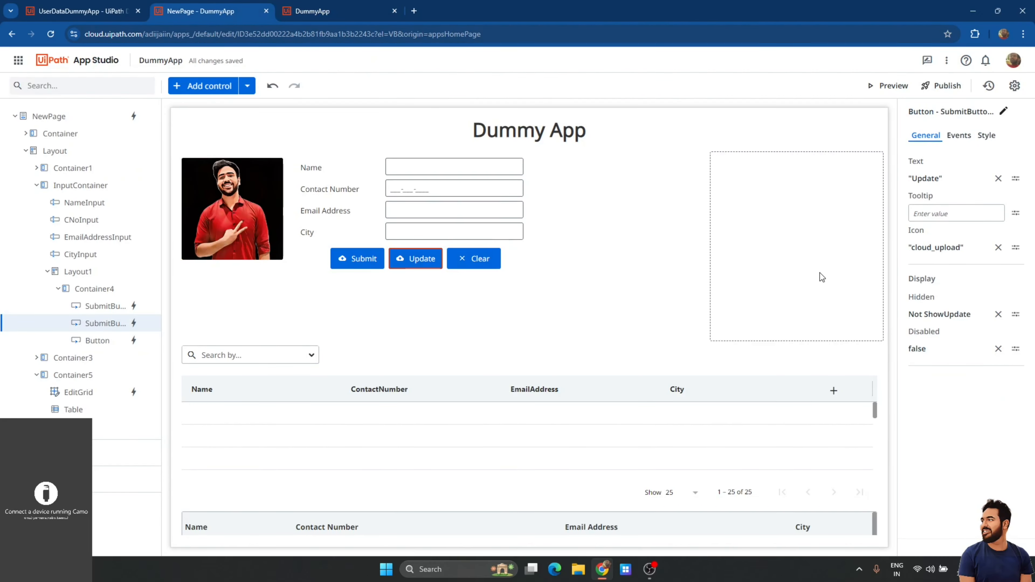
{"action": "left_click", "coordinate": [959, 135]}
{"action": "left_click", "coordinate": [954, 190]}
{"action": "scroll", "coordinate": [446, 334], "scroll_direction": "down", "scroll_amount": 10}
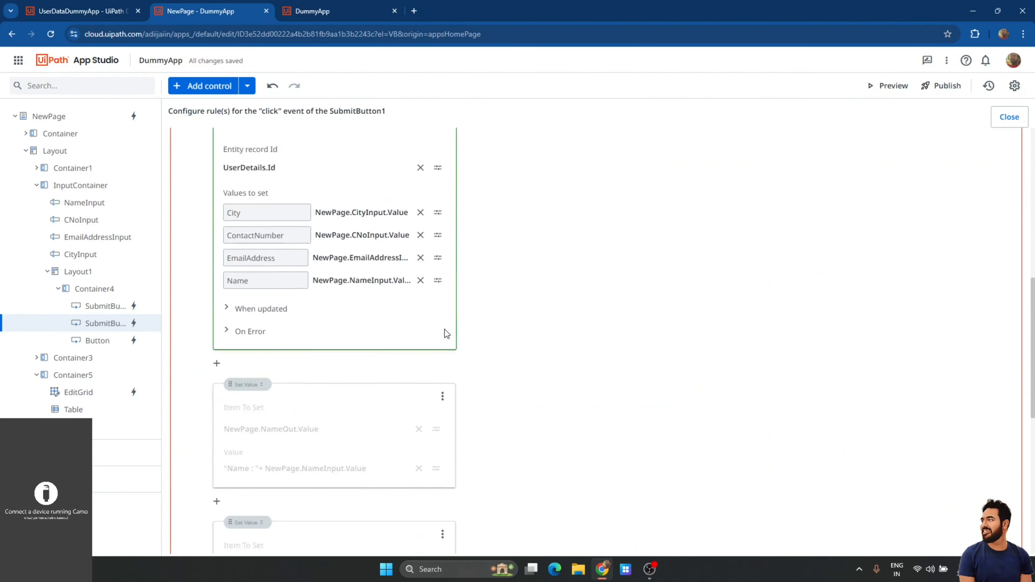
{"action": "left_click", "coordinate": [277, 220]}
{"action": "scroll", "coordinate": [277, 222], "scroll_direction": "down", "scroll_amount": 8}
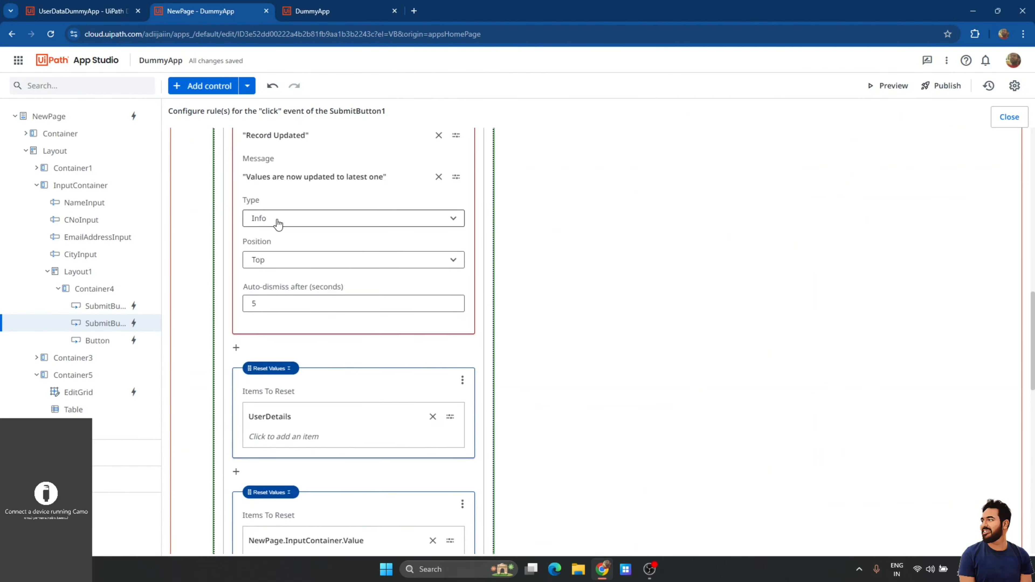
{"action": "left_click", "coordinate": [237, 413]}
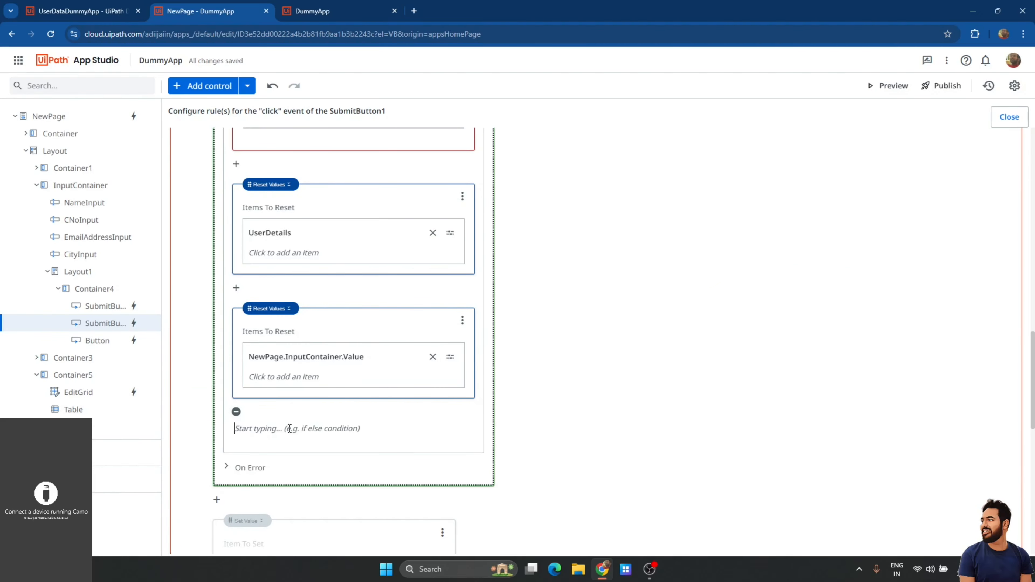
{"action": "left_click", "coordinate": [328, 286]}
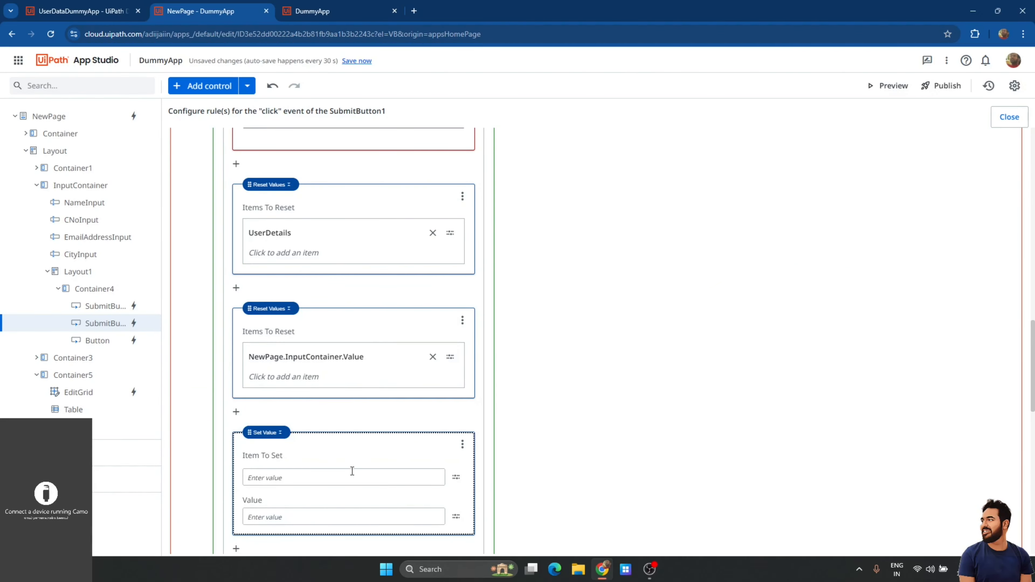
Configure the Set Value step as ShowUpdate = False and close the rule editor.
{"action": "left_click", "coordinate": [389, 480]}
{"action": "key", "text": "ctrl+s"}
{"action": "type", "text": "Sh"}
{"action": "left_click", "coordinate": [490, 273]}
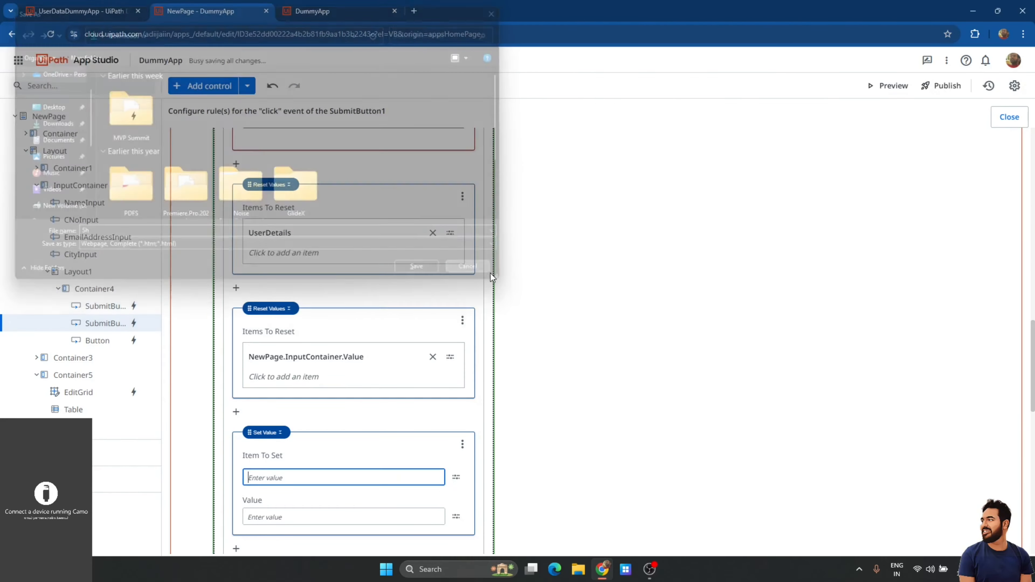
{"action": "type", "text": "S"}
{"action": "key", "text": "ctrl+s"}
{"action": "type", "text": "ho"}
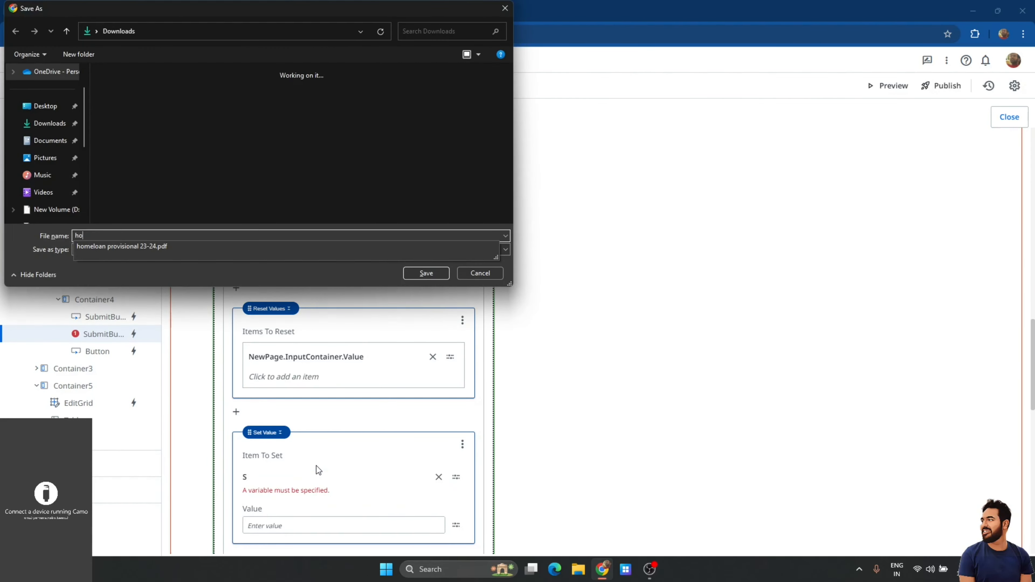
{"action": "key", "text": "Escape"}
{"action": "key", "text": "Escape"}
{"action": "key", "text": "Escape"}
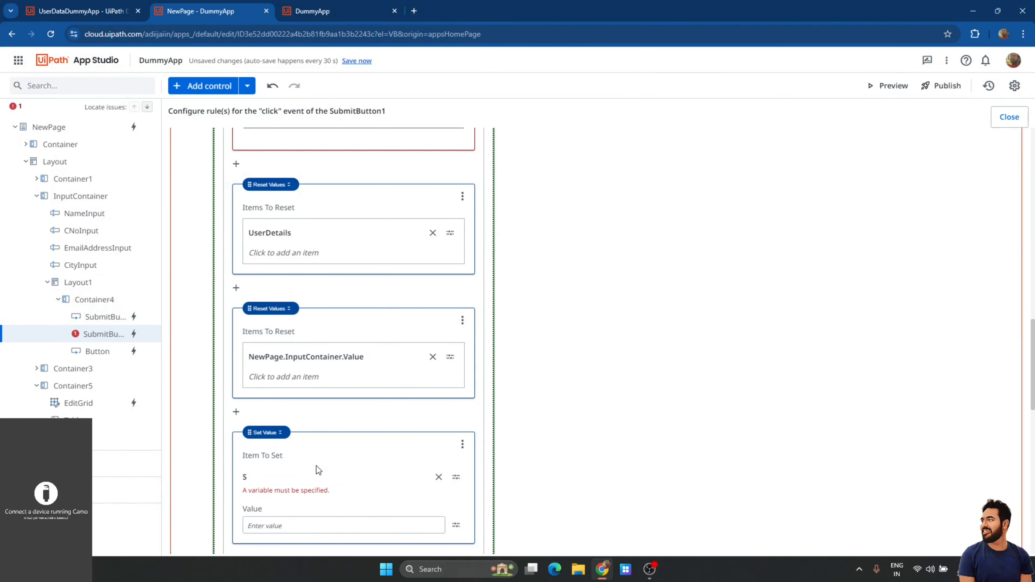
{"action": "left_click", "coordinate": [439, 477]}
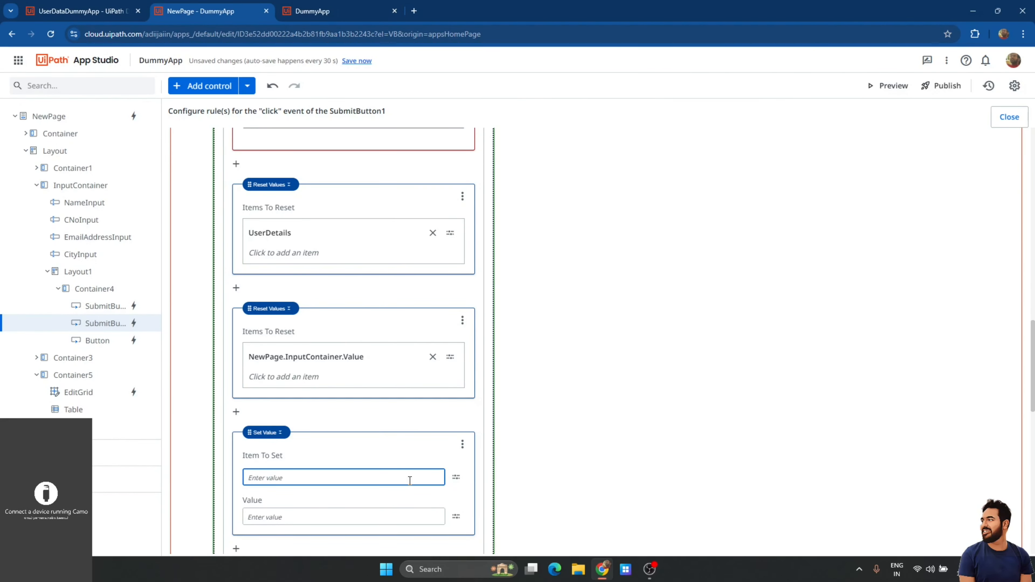
{"action": "type", "text": "ShowUpdate"}
{"action": "key", "text": "Return"}
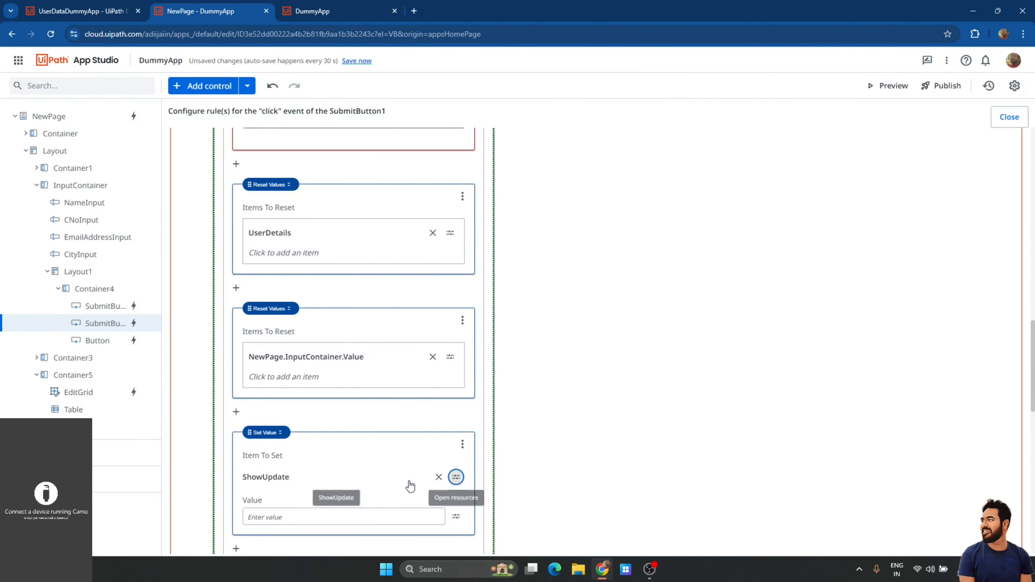
{"action": "key", "text": "Tab"}
{"action": "type", "text": "False"}
{"action": "left_click", "coordinate": [610, 479]}
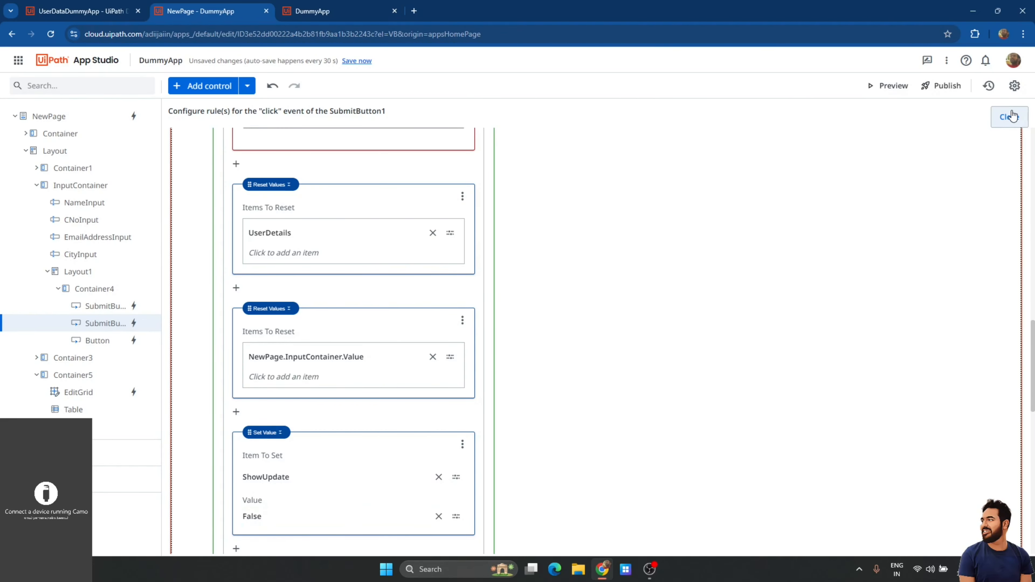
{"action": "left_click", "coordinate": [1009, 117]}
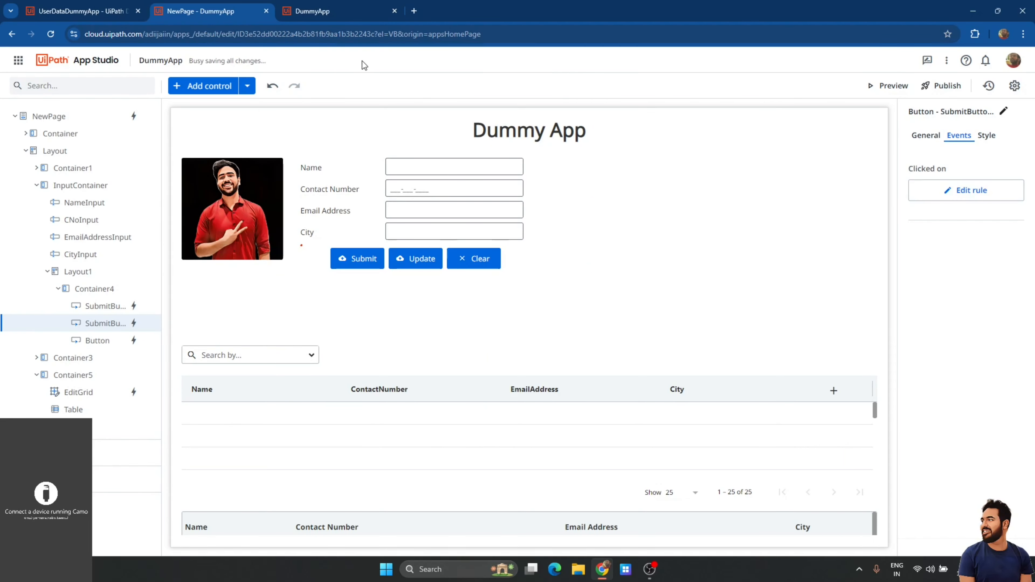
Re-preview the app, append text to the first record's email address, and update it.
{"action": "left_click", "coordinate": [395, 11]}
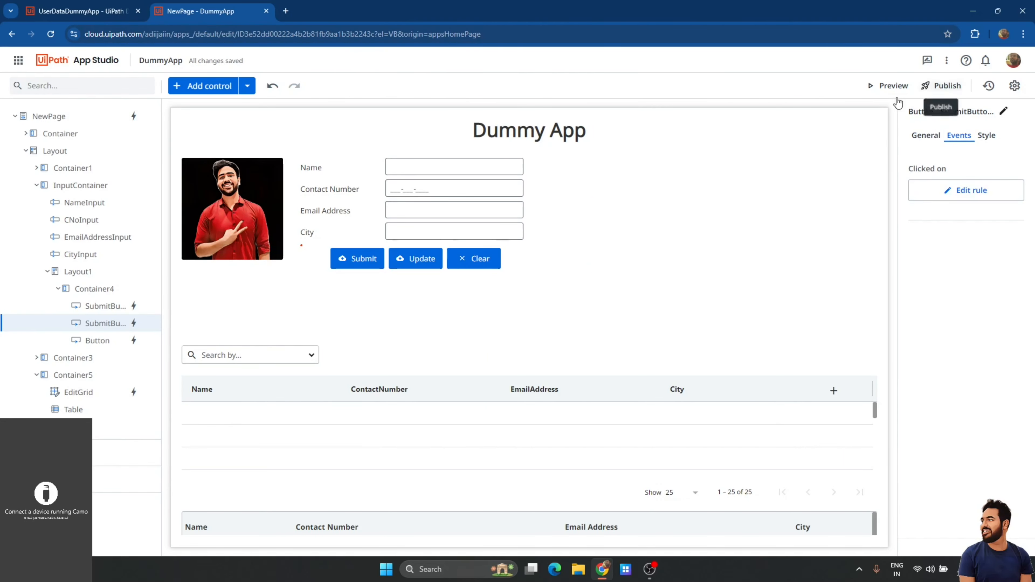
{"action": "left_click", "coordinate": [885, 94]}
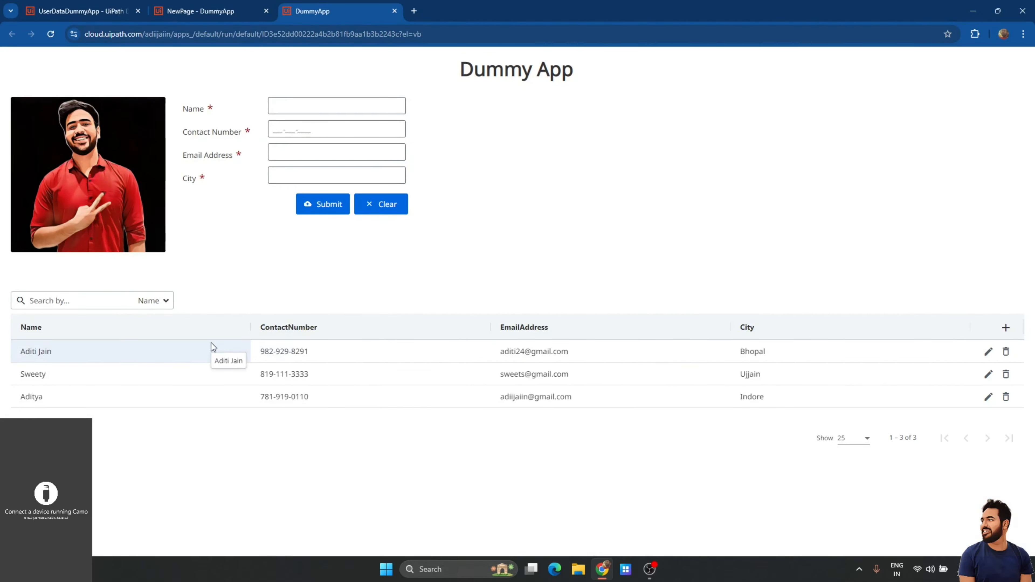
{"action": "left_click", "coordinate": [144, 345]}
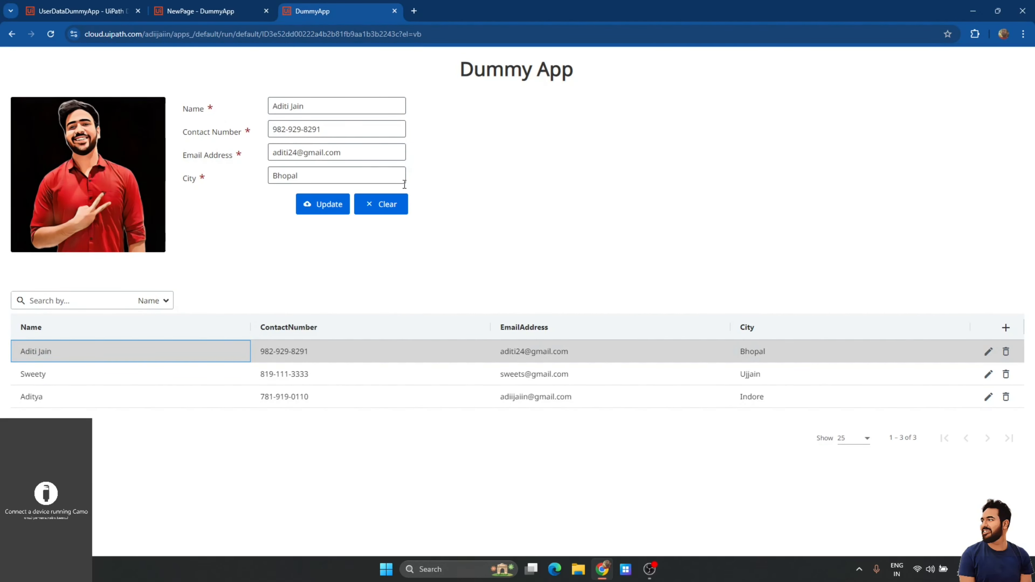
{"action": "left_click", "coordinate": [300, 154]}
{"action": "type", "text": "Jain"}
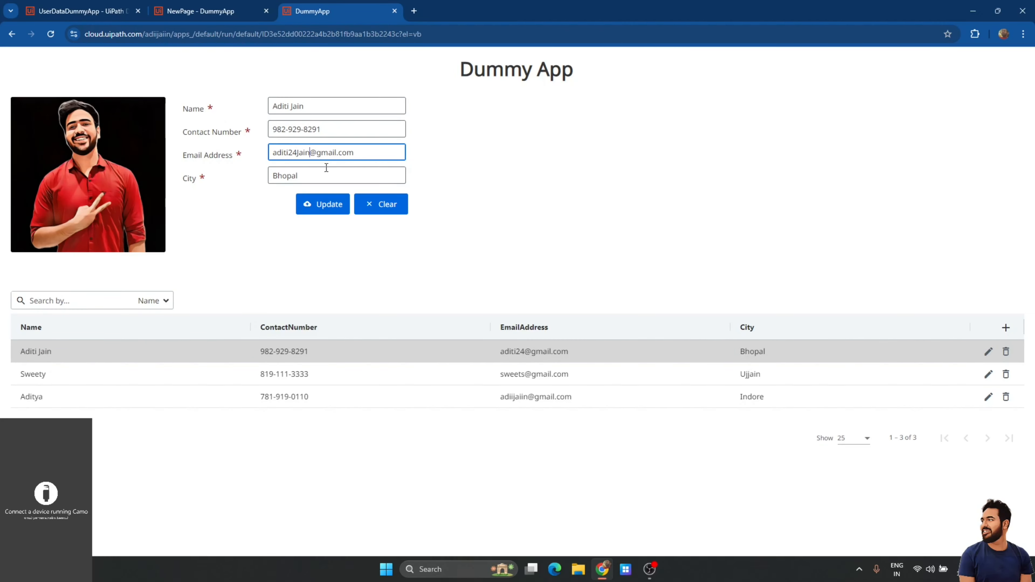
{"action": "left_click", "coordinate": [334, 208]}
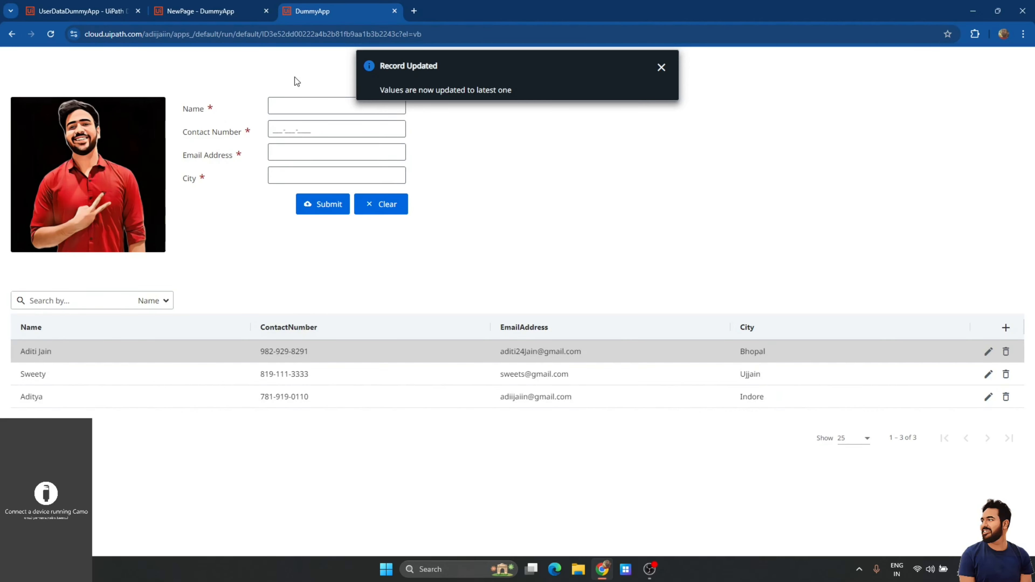
Submit a fourth contact with a name, contact number, email address and city Ujjain.
{"action": "left_click", "coordinate": [295, 110]}
{"action": "key", "text": "Tab"}
{"action": "key", "text": "Tab"}
{"action": "key", "text": "Tab"}
{"action": "left_click", "coordinate": [331, 154]}
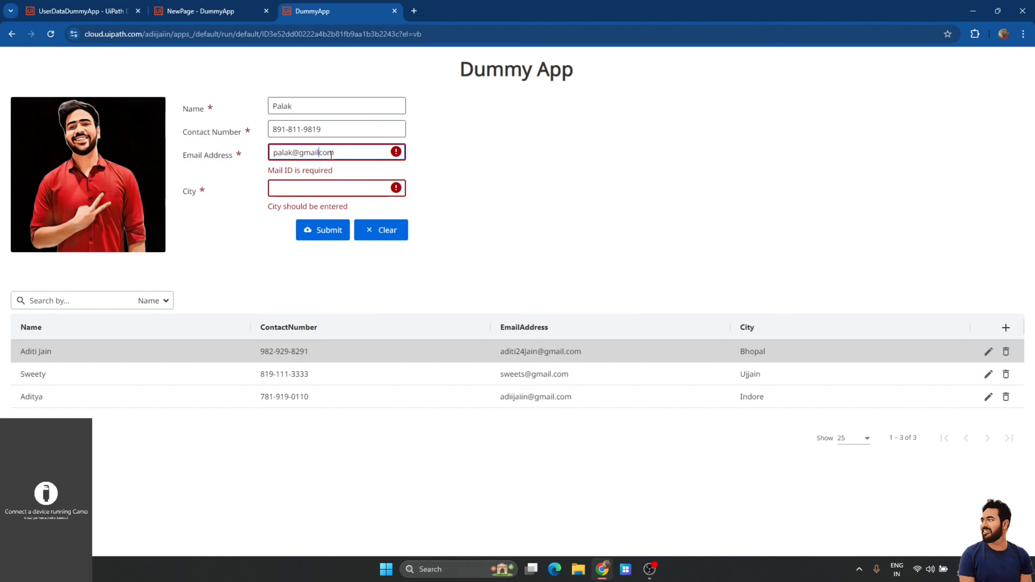
{"action": "type", "text": "."}
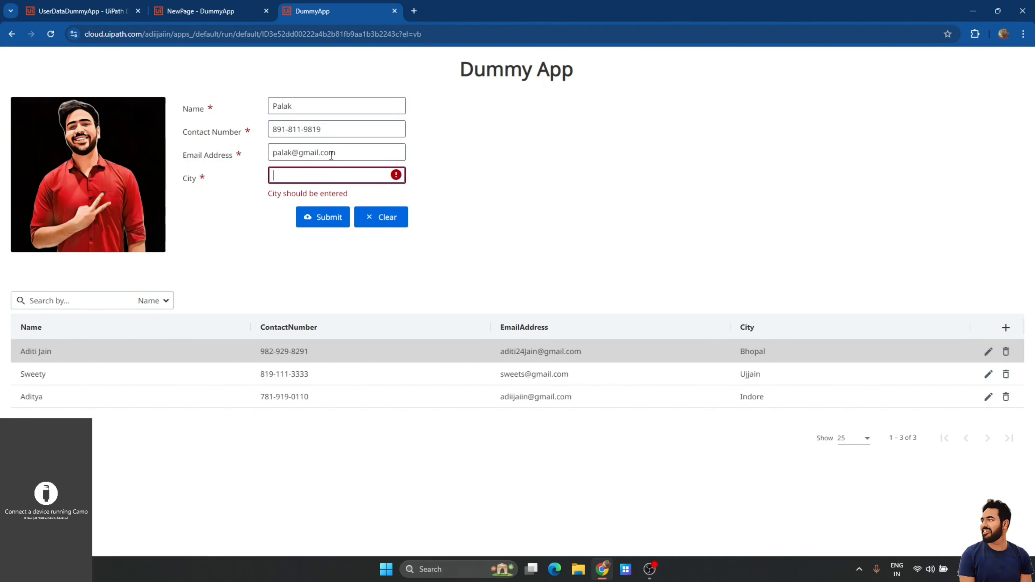
{"action": "type", "text": "Bh"}
{"action": "key", "text": "BackSpace"}
{"action": "key", "text": "BackSpace"}
{"action": "type", "text": "Ujjain"}
{"action": "left_click", "coordinate": [317, 217]}
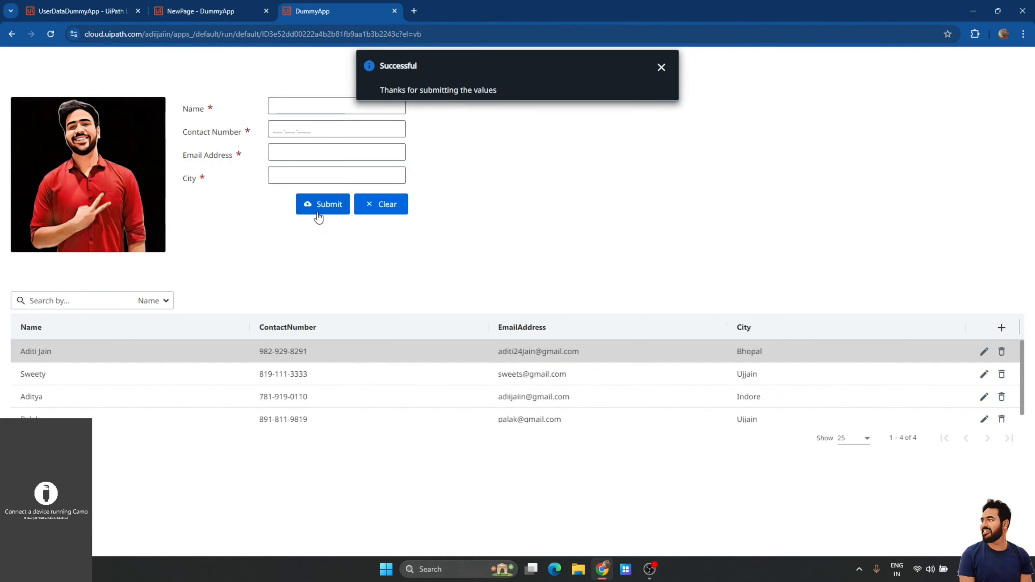
{"action": "scroll", "coordinate": [231, 417], "scroll_direction": "down", "scroll_amount": 1}
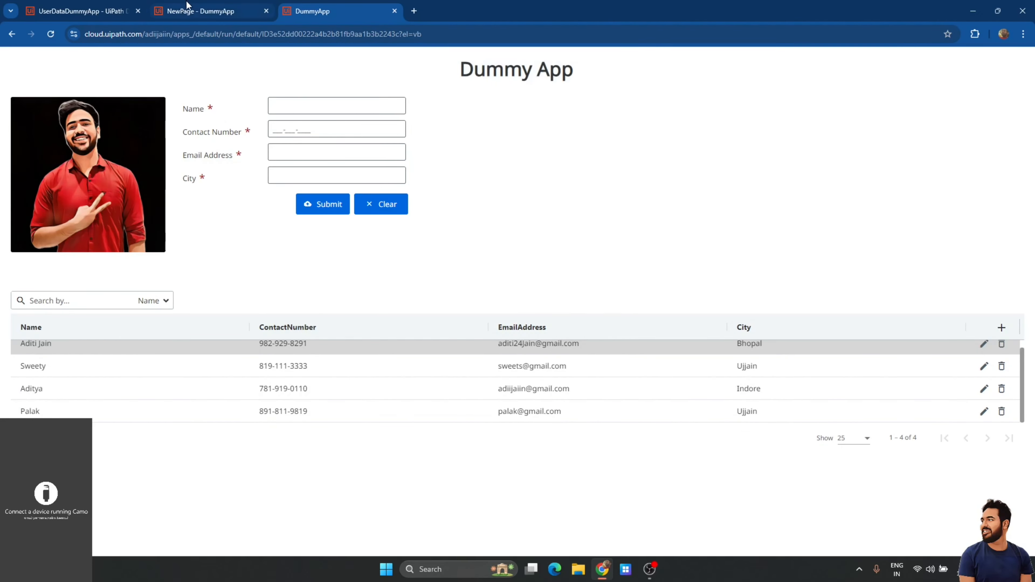
{"action": "left_click", "coordinate": [192, 9]}
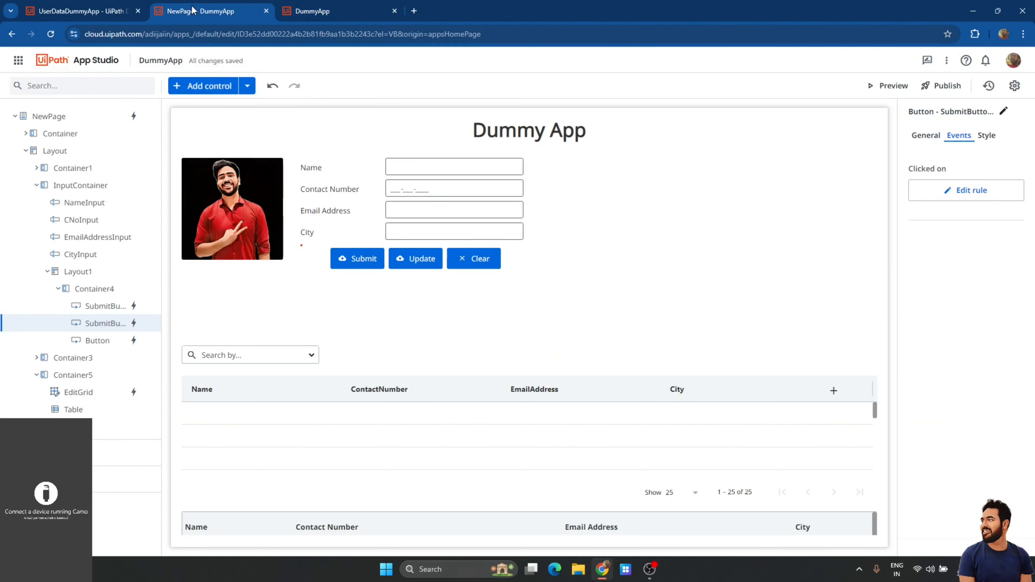
Set the edit grid's City column edit mode view to Dropdown.
{"action": "left_click", "coordinate": [487, 374]}
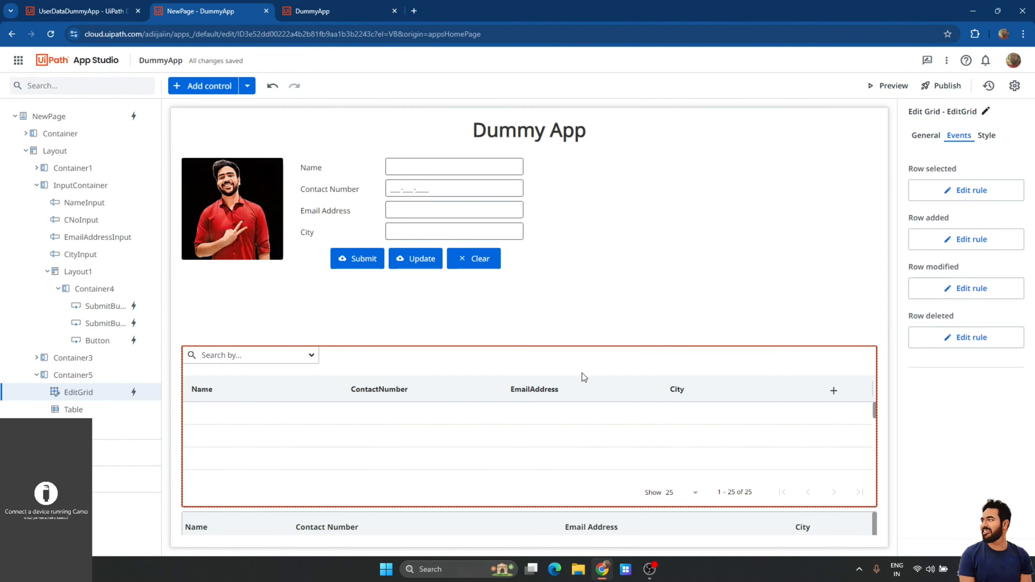
{"action": "left_click", "coordinate": [711, 400]}
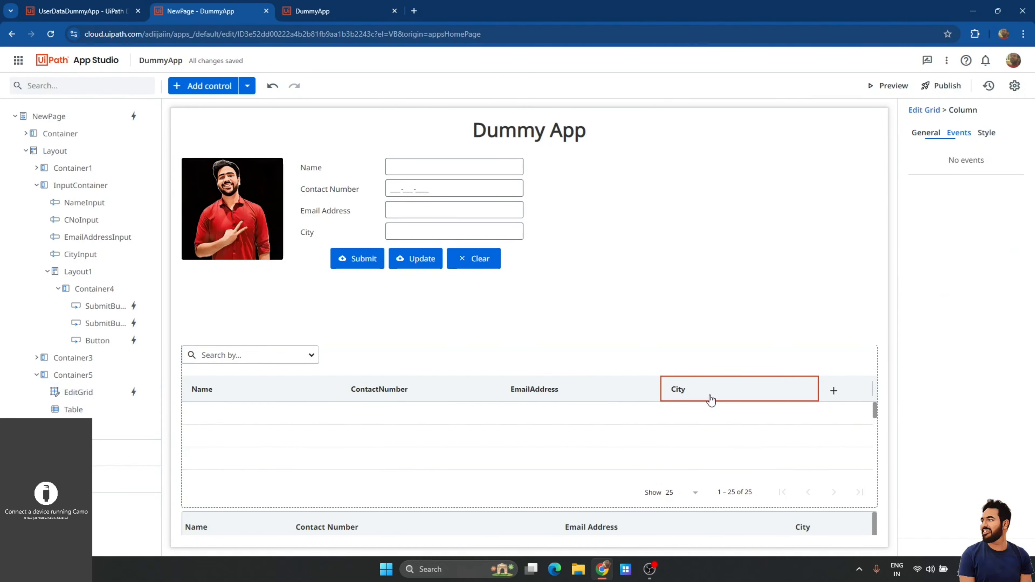
{"action": "left_click", "coordinate": [924, 110]}
{"action": "left_click", "coordinate": [926, 135]}
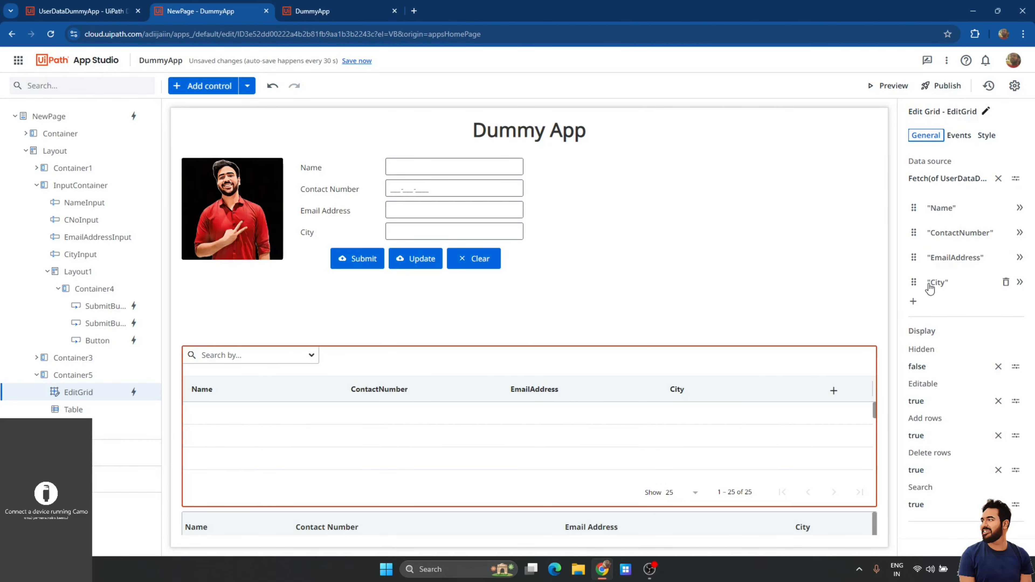
{"action": "left_click", "coordinate": [937, 282]}
{"action": "left_click", "coordinate": [964, 254]}
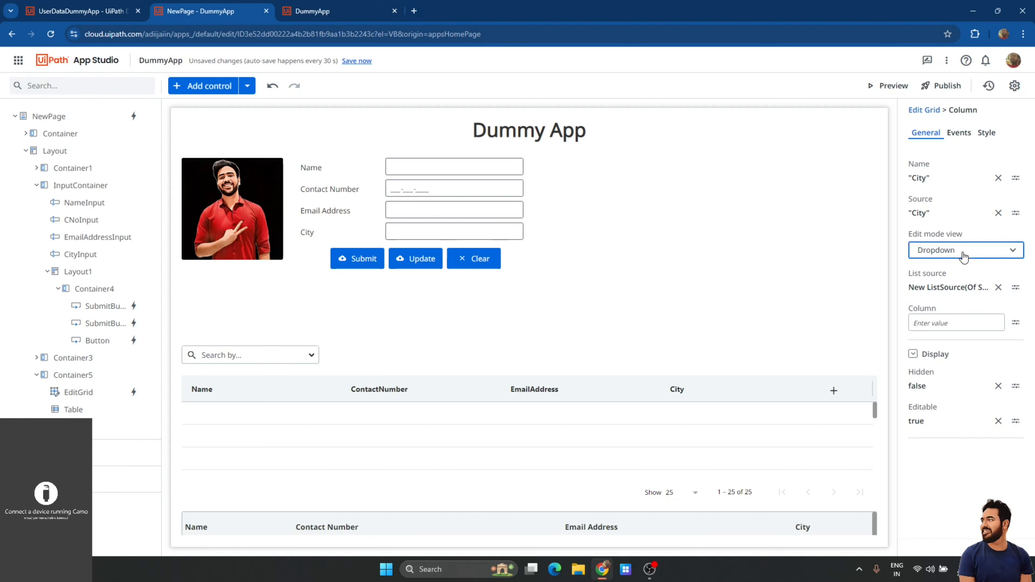
{"action": "left_click", "coordinate": [940, 253]}
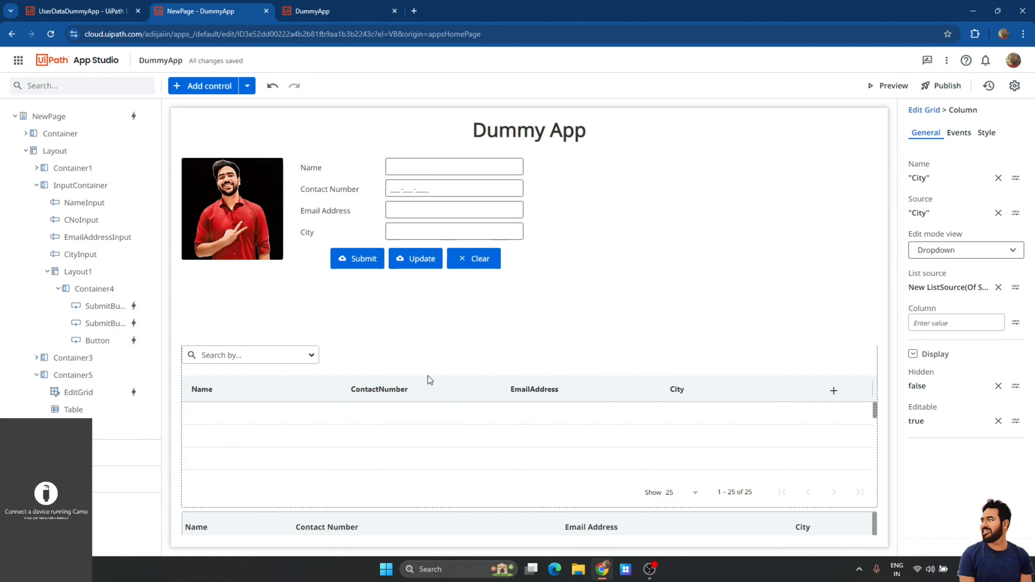
Make the ContactNumber column read-only by setting Editable to false.
{"action": "left_click", "coordinate": [443, 368]}
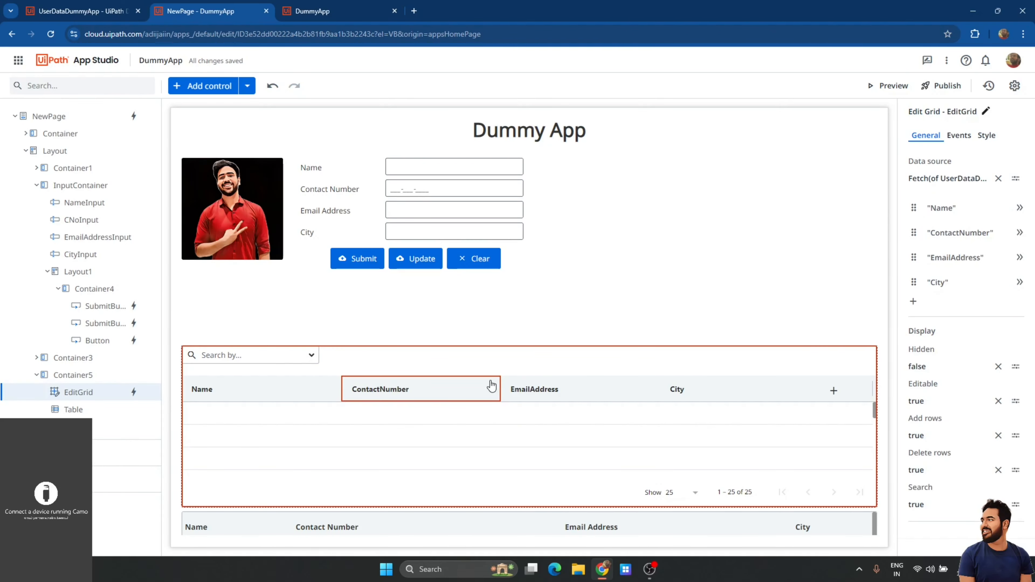
{"action": "left_click", "coordinate": [409, 393]}
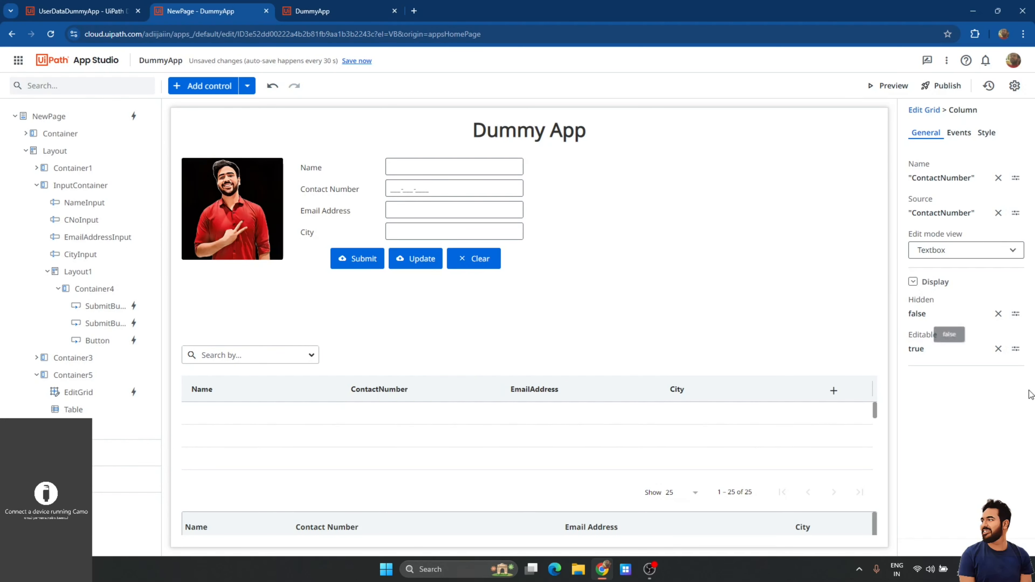
{"action": "left_click", "coordinate": [998, 349]}
{"action": "type", "text": "false"}
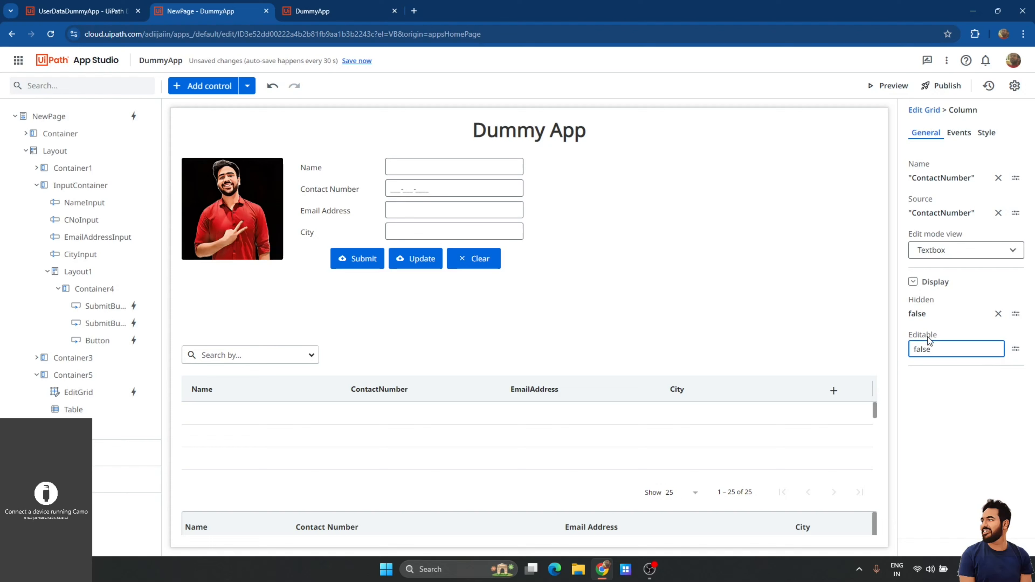
{"action": "left_click", "coordinate": [947, 391]}
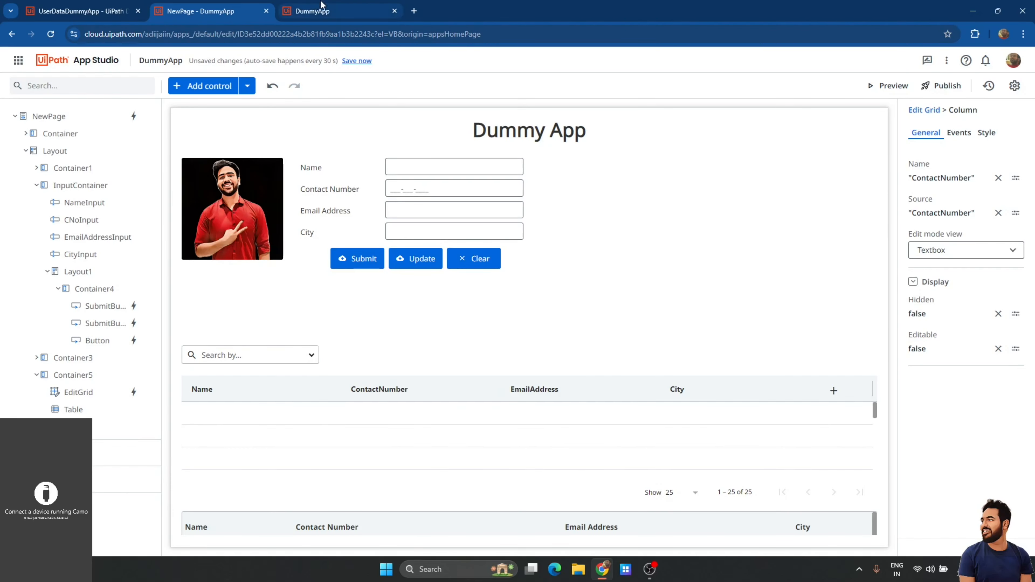
Save the app, close the old DummyApp tab, and launch a fresh preview.
{"action": "left_click", "coordinate": [357, 61]}
{"action": "left_click", "coordinate": [394, 11]}
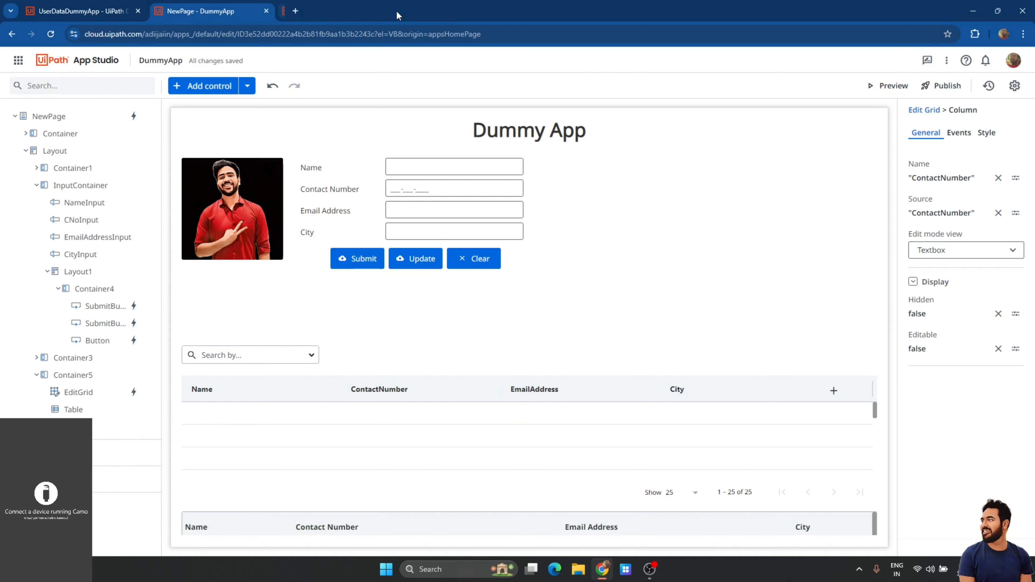
{"action": "left_click", "coordinate": [891, 86]}
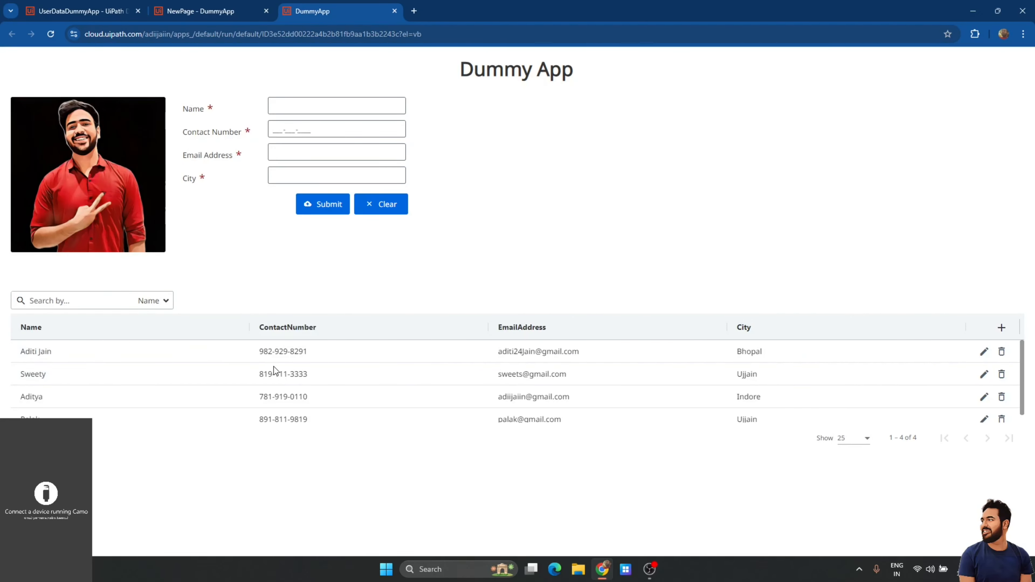
In the grid, insert '12' into the second row's email and append a surname to its name.
{"action": "double_click", "coordinate": [554, 375]}
{"action": "left_click", "coordinate": [591, 376]}
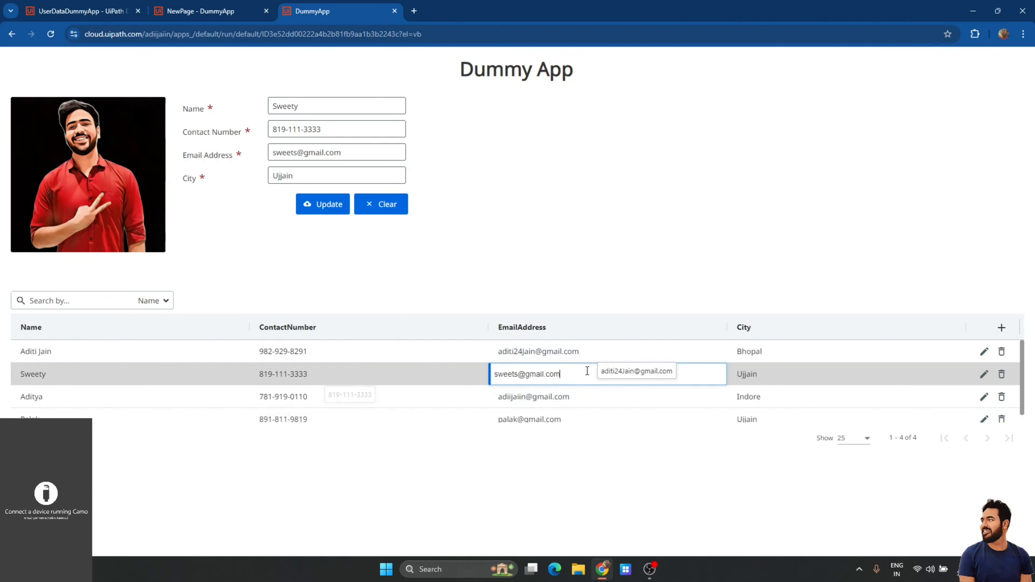
{"action": "left_click_drag", "start_coordinate": [513, 374], "coordinate": [516, 374]}
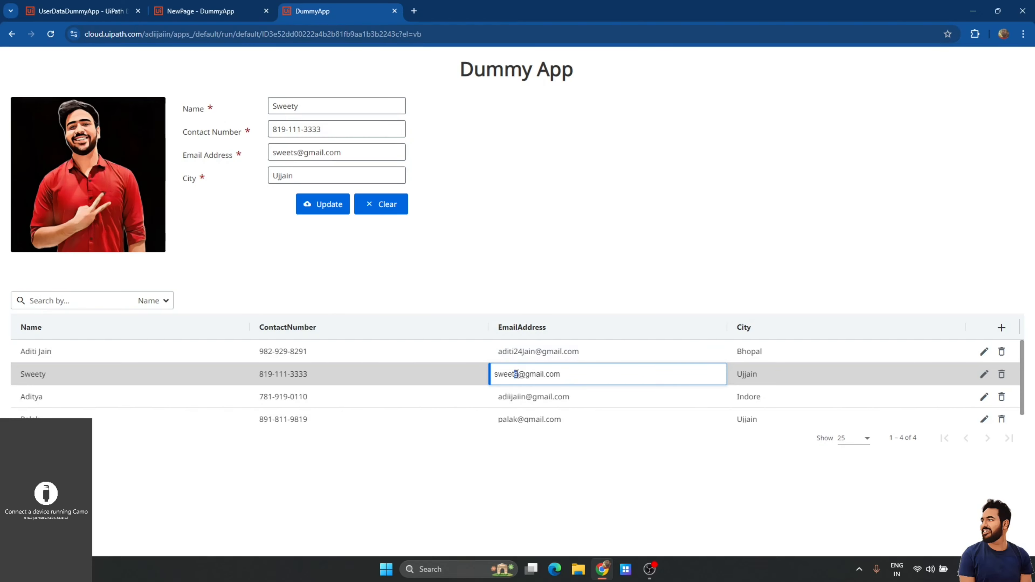
{"action": "type", "text": "12"}
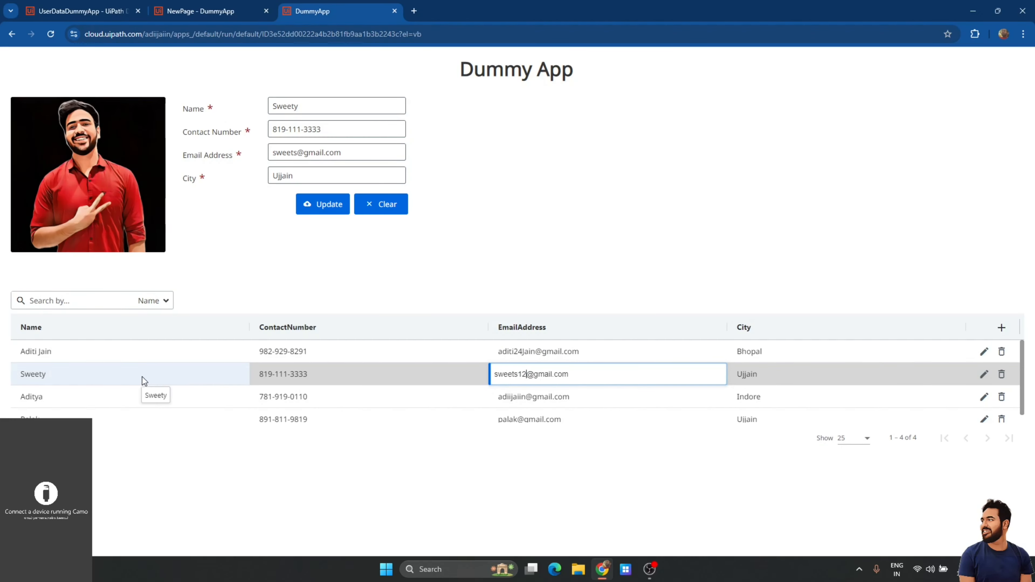
{"action": "left_click", "coordinate": [290, 381]}
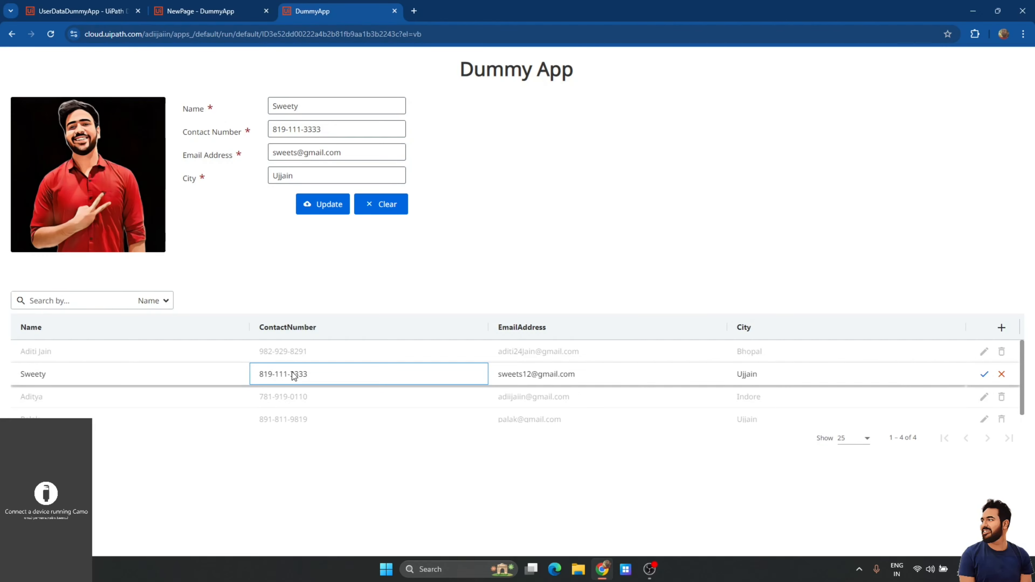
{"action": "left_click", "coordinate": [159, 370]}
{"action": "left_click", "coordinate": [157, 371]}
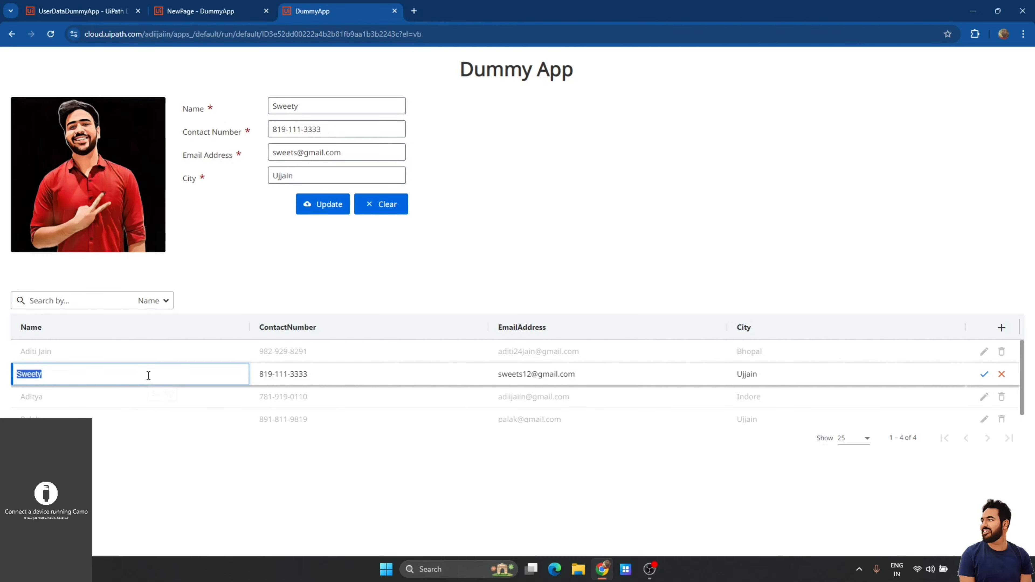
{"action": "left_click", "coordinate": [148, 375]}
{"action": "type", "text": "Singh"}
Pick Bhopal from the row's City dropdown and save the edited row.
{"action": "left_click", "coordinate": [767, 373]}
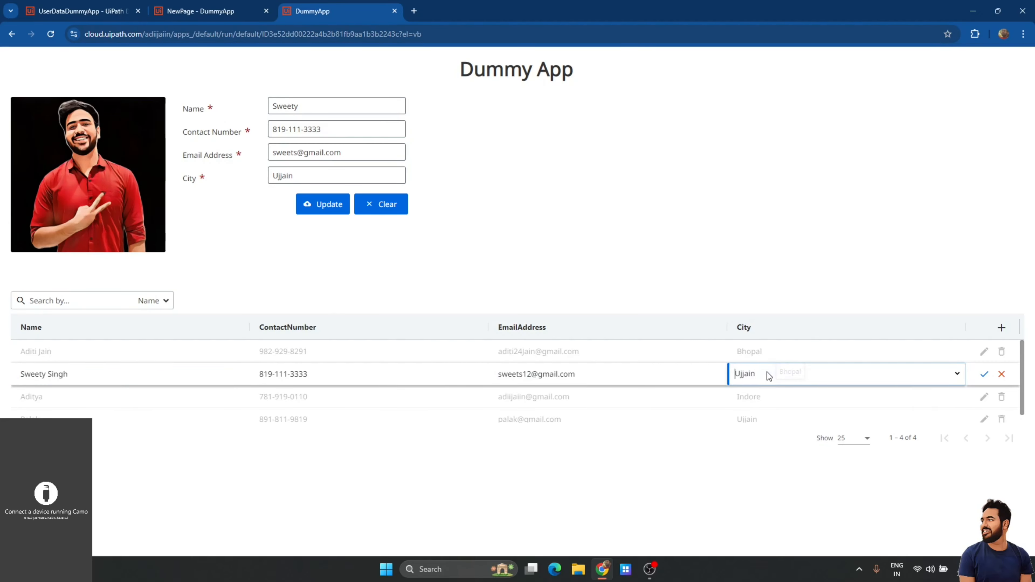
{"action": "left_click", "coordinate": [767, 372]}
{"action": "left_click", "coordinate": [765, 438]}
{"action": "left_click", "coordinate": [986, 379]}
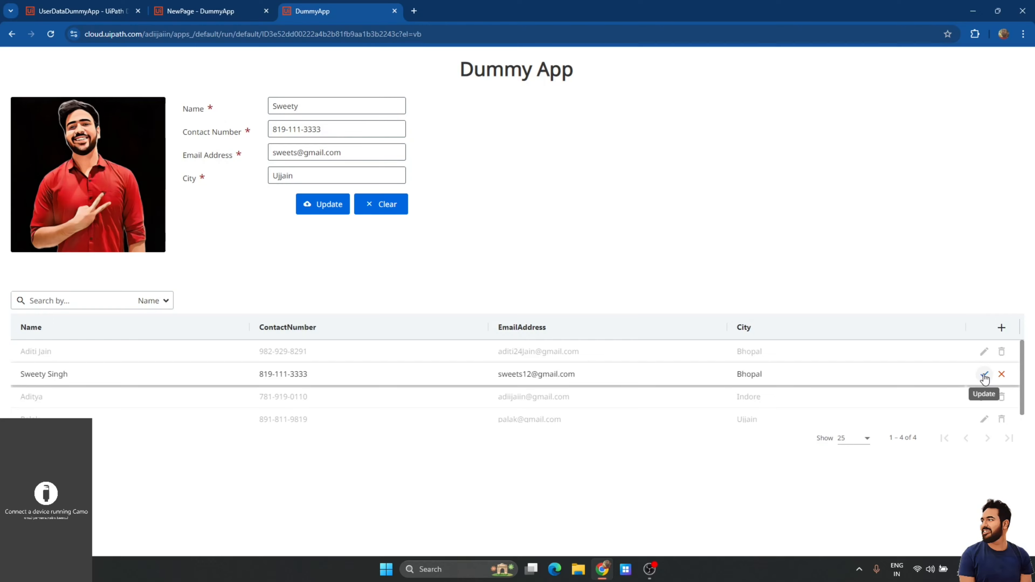
{"action": "left_click", "coordinate": [985, 377]}
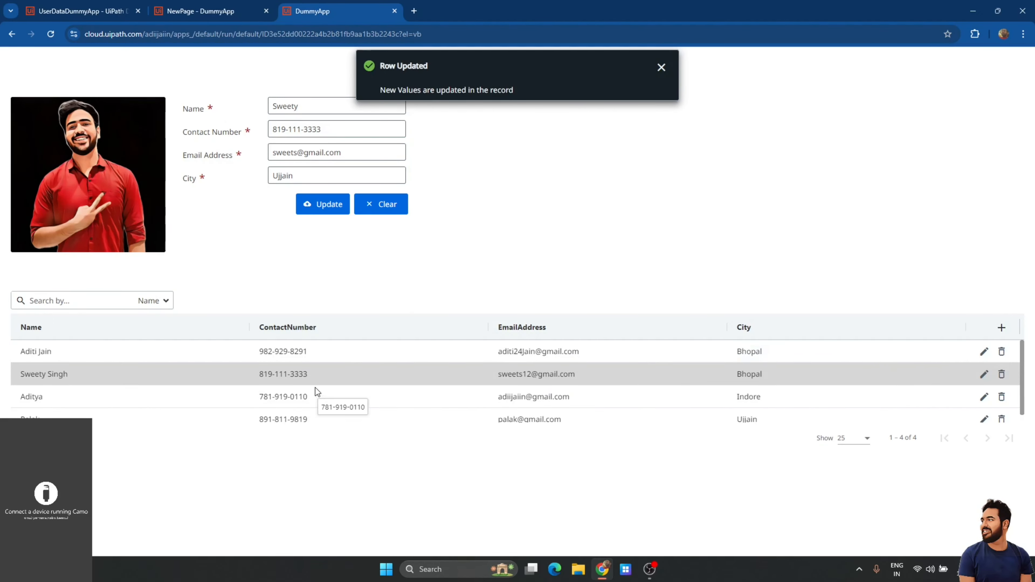
Refresh Data Service to confirm the row update, then return to the app editor.
{"action": "left_click", "coordinate": [85, 15]}
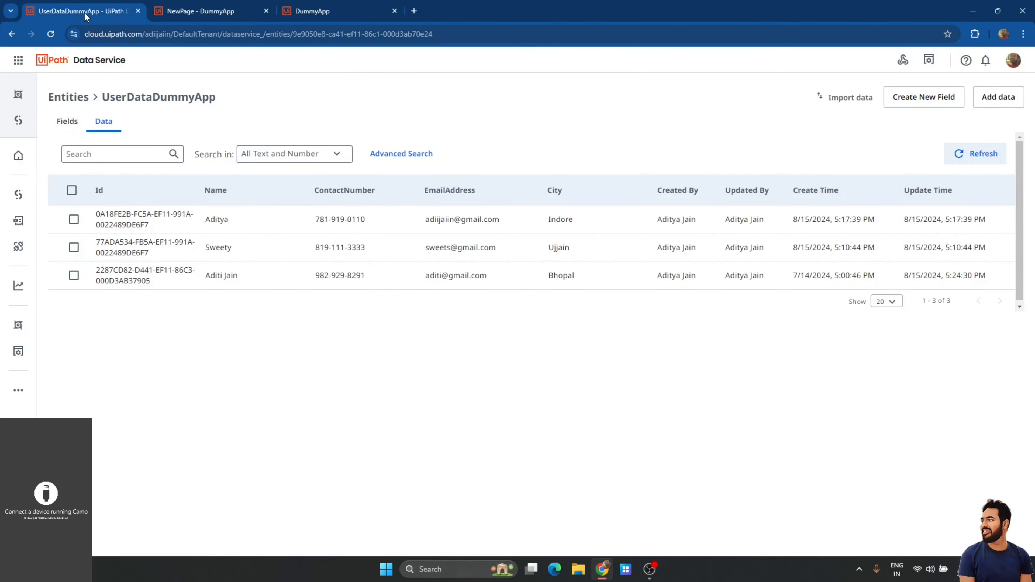
{"action": "left_click", "coordinate": [957, 154]}
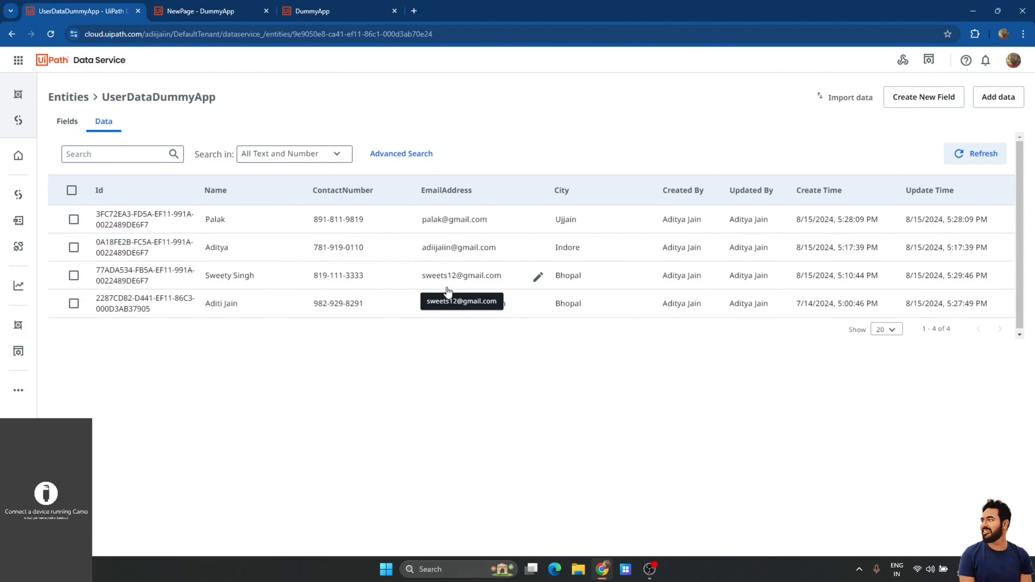
{"action": "left_click", "coordinate": [200, 11]}
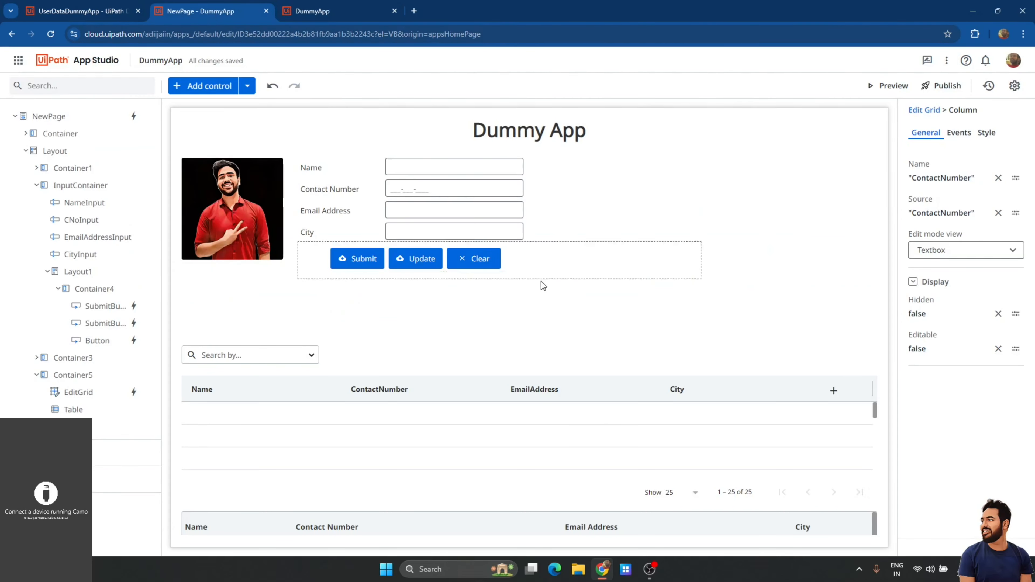
{"action": "left_click", "coordinate": [497, 372]}
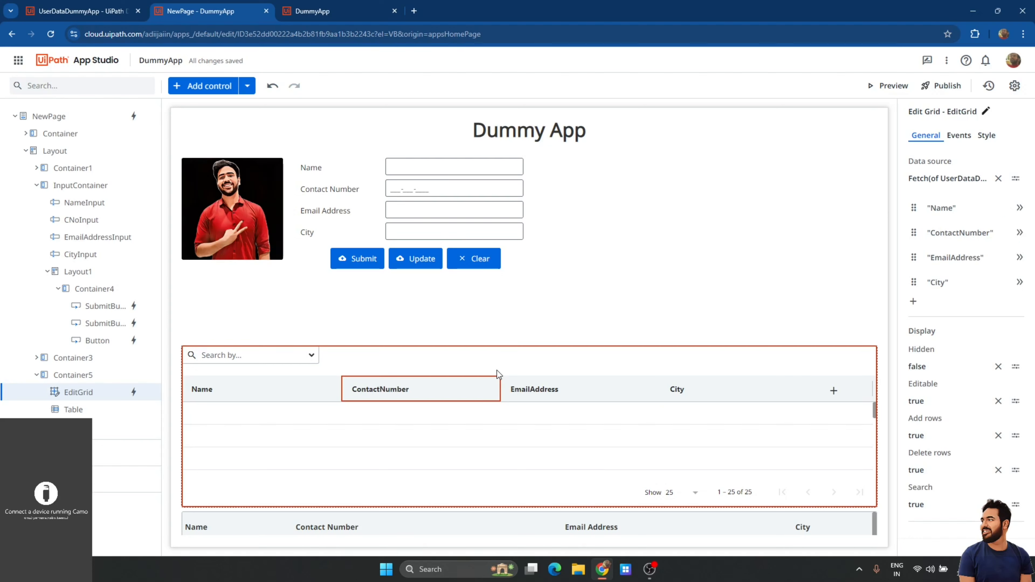
{"action": "left_click", "coordinate": [593, 287]}
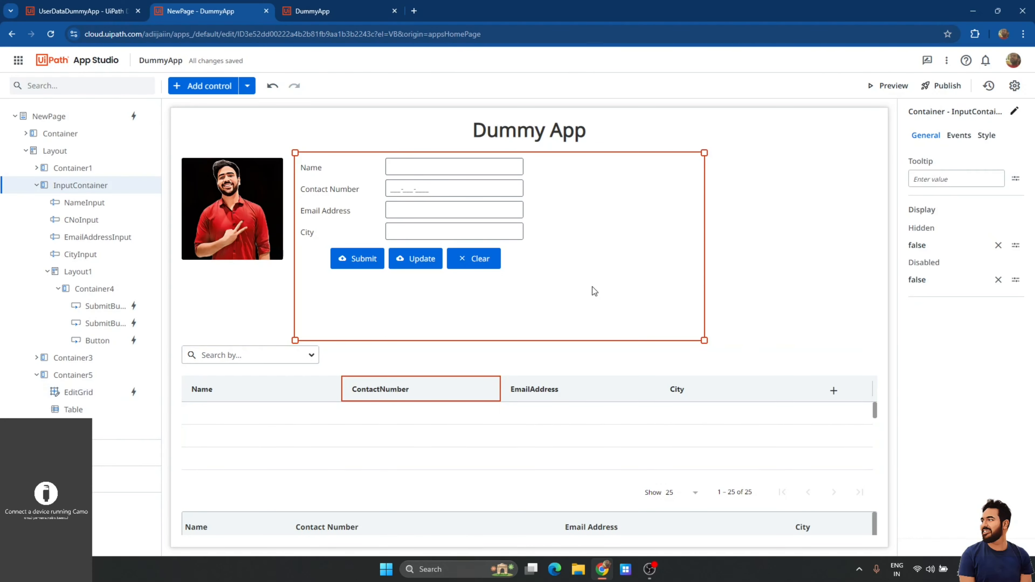
{"action": "left_click", "coordinate": [658, 359]}
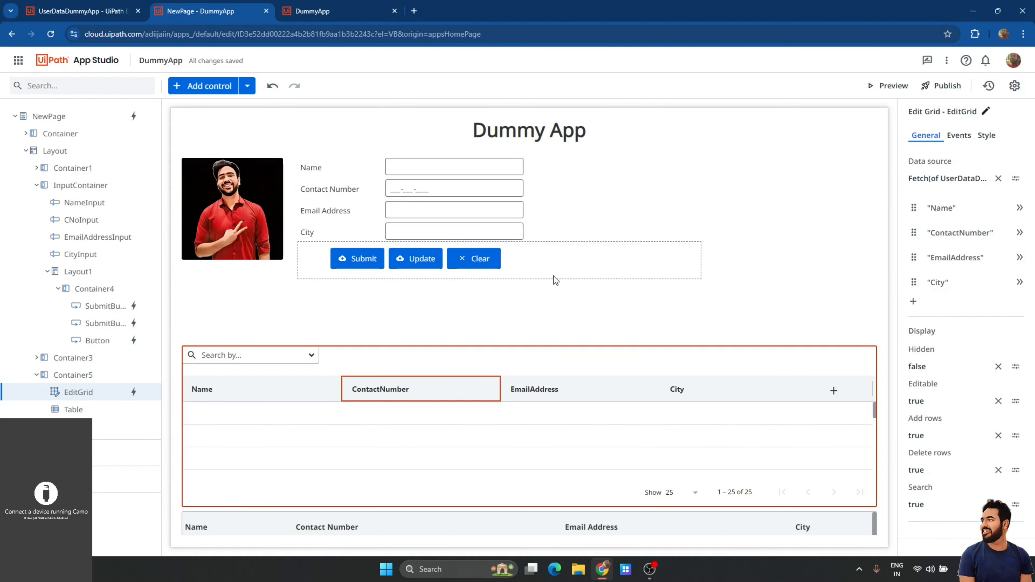